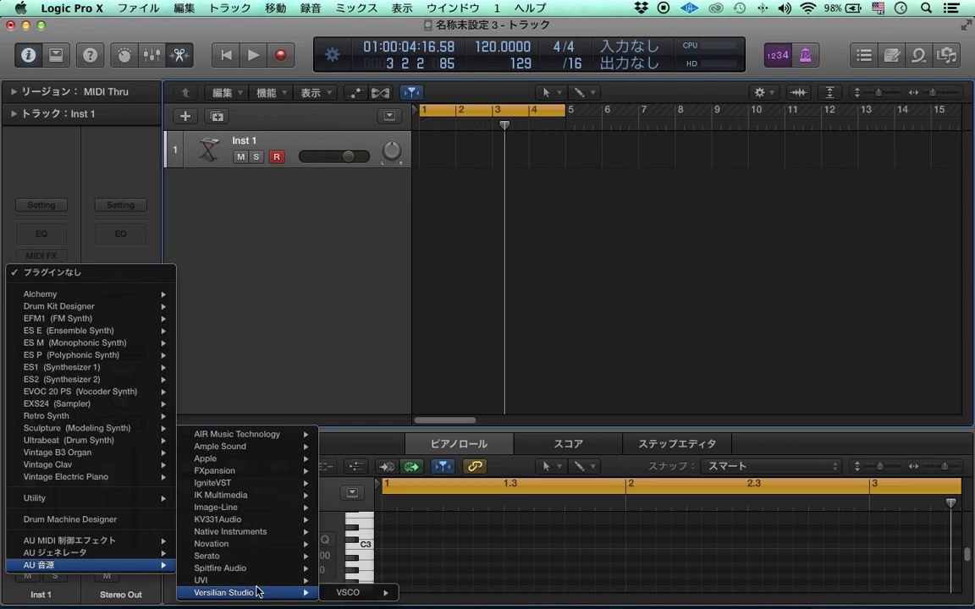
Load the stereo Spitfire Audio LABS instrument on the Inst 1 track and close its plug-in window
{"action": "mouse_move", "coordinate": [261, 561]}
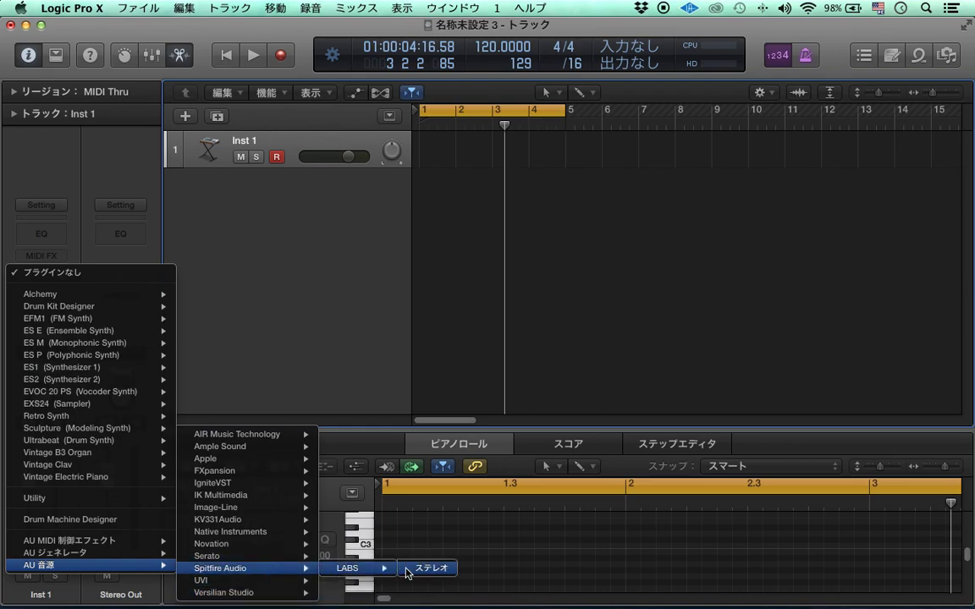
{"action": "left_click", "coordinate": [405, 573]}
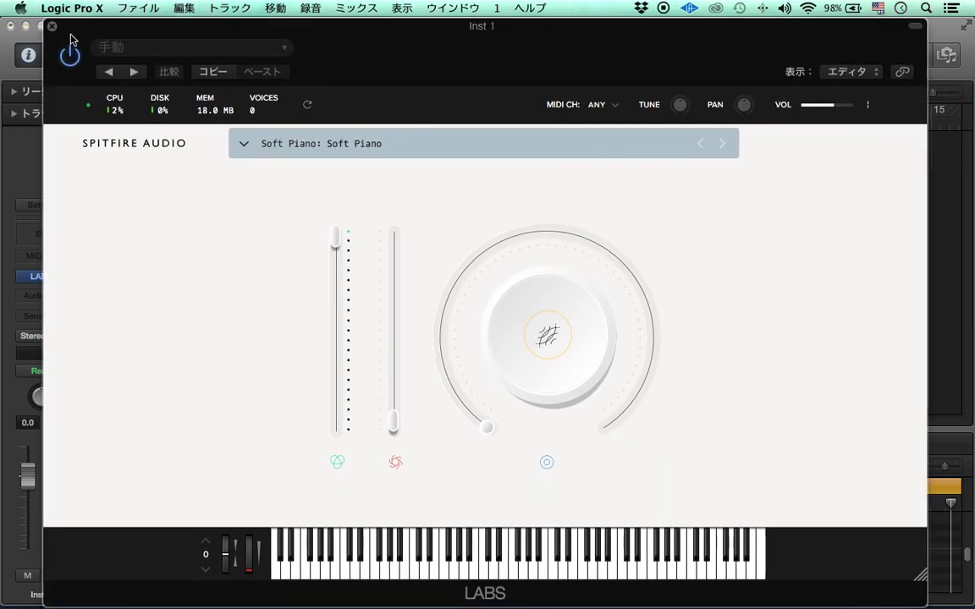
{"action": "left_click", "coordinate": [51, 26]}
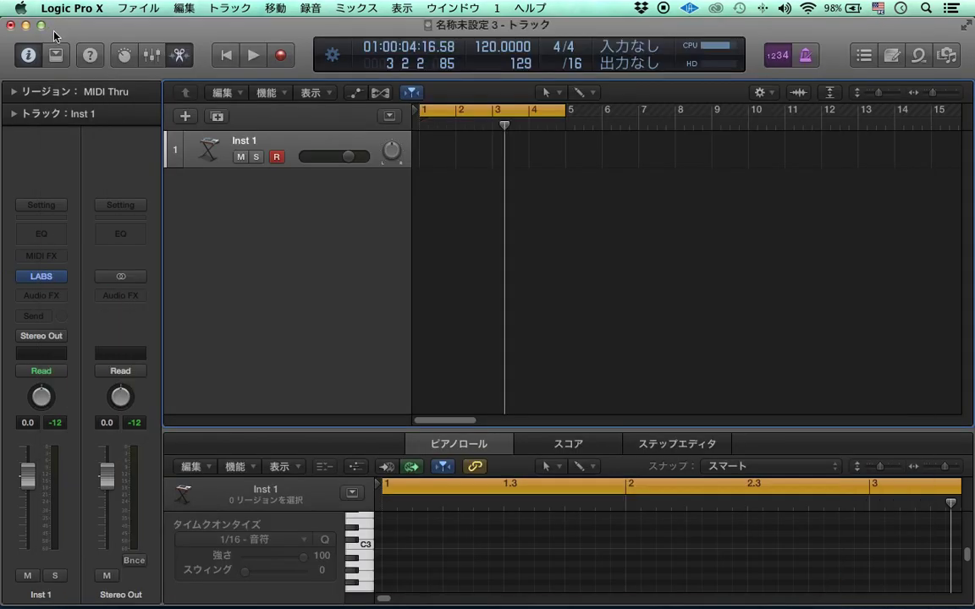
Create a four-bar MIDI region from bar 1 to bar 5 on the Inst 1 track and enlarge the piano roll
{"action": "left_click", "coordinate": [441, 154]}
{"action": "left_click_drag", "start_coordinate": [452, 155], "coordinate": [557, 182]}
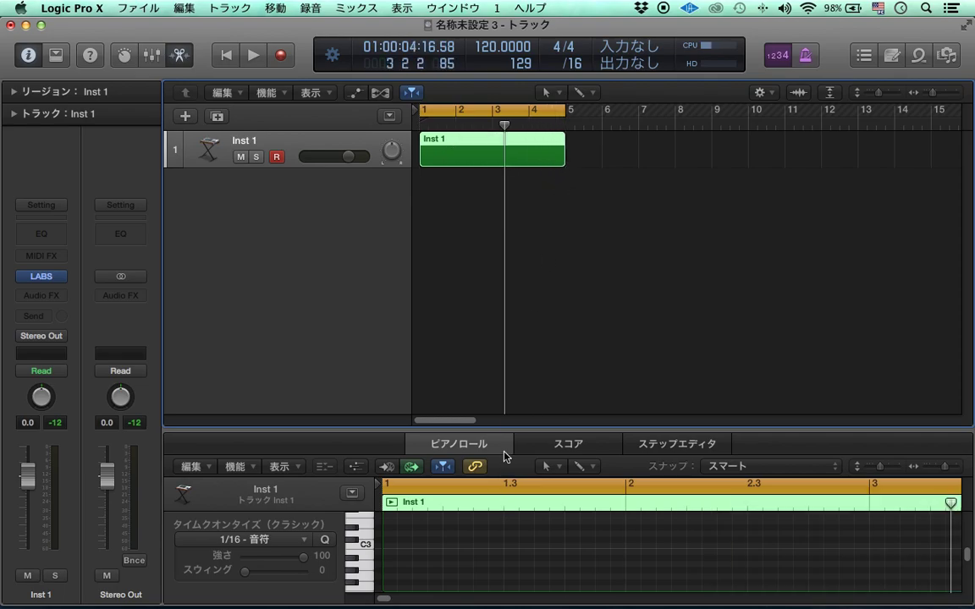
{"action": "left_click_drag", "start_coordinate": [538, 427], "coordinate": [512, 176]}
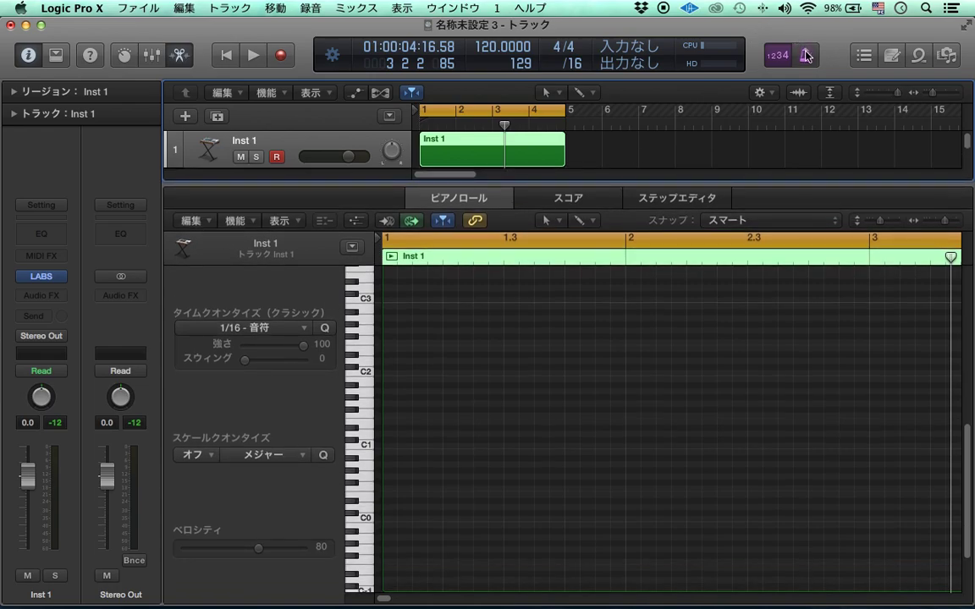
Play the project from the start and set the tempo to 128 BPM
{"action": "key", "text": "Return"}
{"action": "key", "text": "space"}
{"action": "left_click_drag", "start_coordinate": [502, 46], "coordinate": [499, 27]}
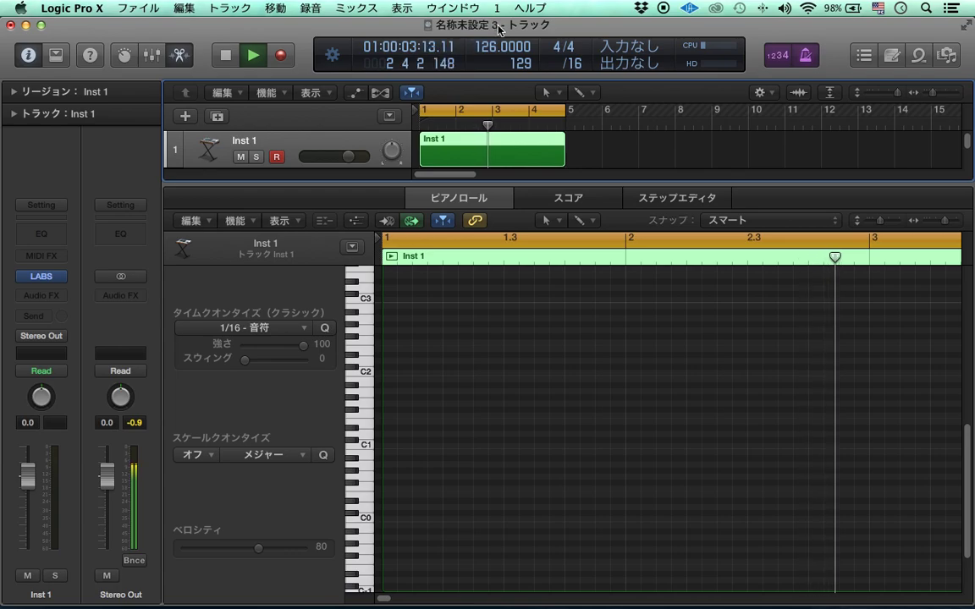
{"action": "left_click_drag", "start_coordinate": [496, 31], "coordinate": [496, 25]}
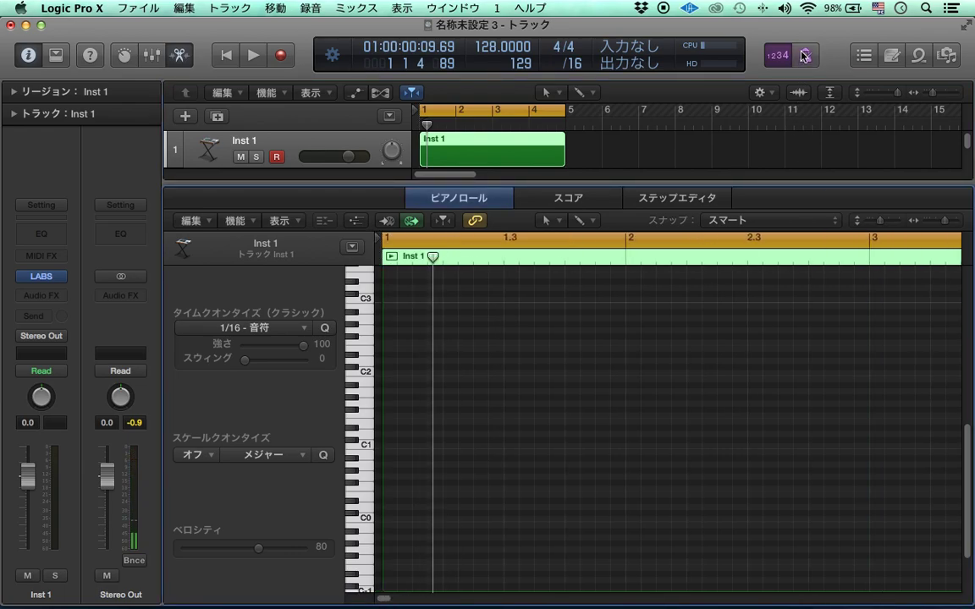
Draw half-note bass notes C1, G1, D1, G#1 and F1 in sequence from bar 1 to the first half of bar 3
{"action": "left_click", "coordinate": [390, 448]}
{"action": "mouse_move", "coordinate": [489, 447]}
{"action": "left_mouse_down"}
{"action": "mouse_move", "coordinate": [442, 446]}
{"action": "mouse_move", "coordinate": [501, 448]}
{"action": "left_mouse_up"}
{"action": "left_click", "coordinate": [507, 398]}
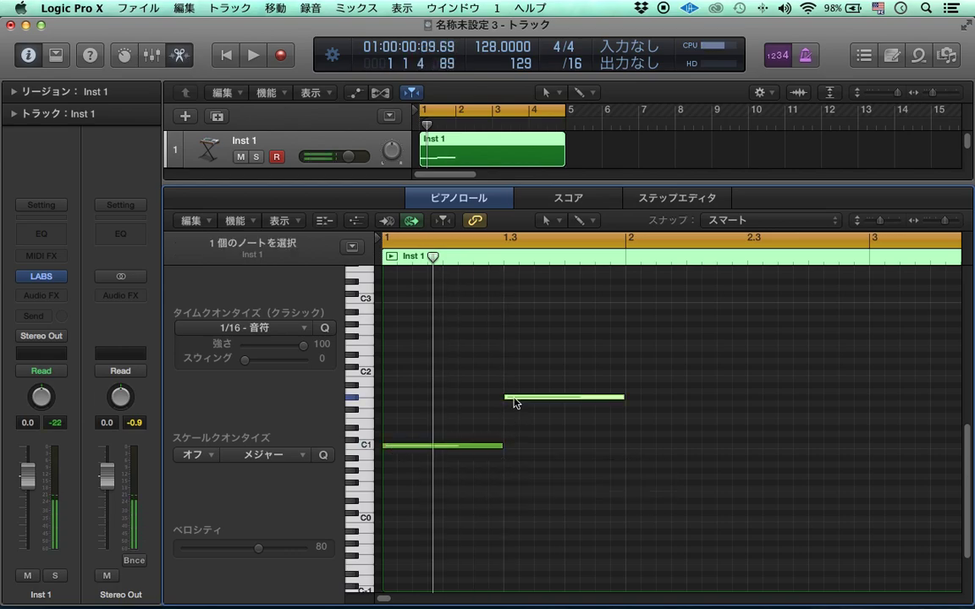
{"action": "left_click_drag", "start_coordinate": [534, 401], "coordinate": [534, 408]}
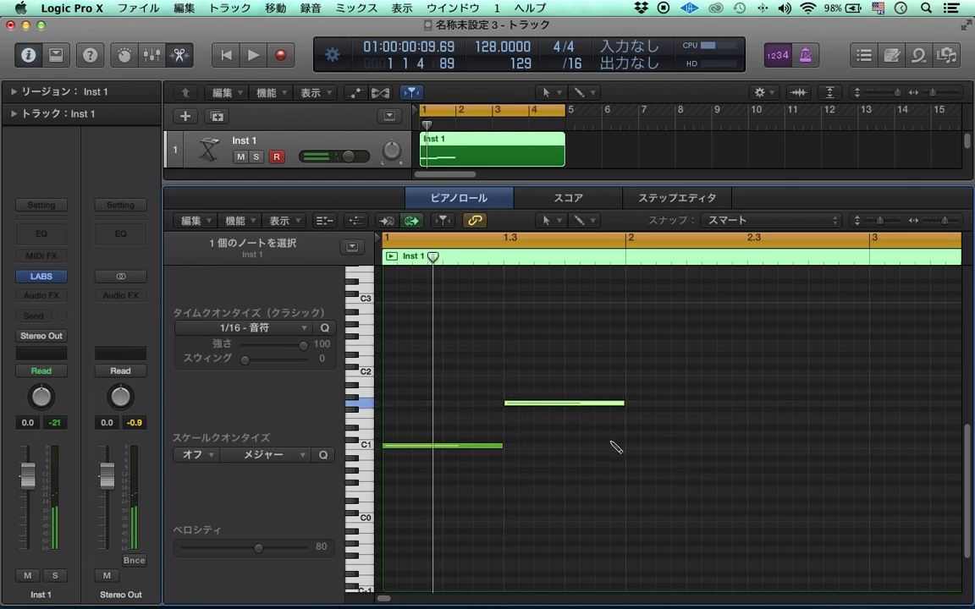
{"action": "left_click", "coordinate": [630, 436]}
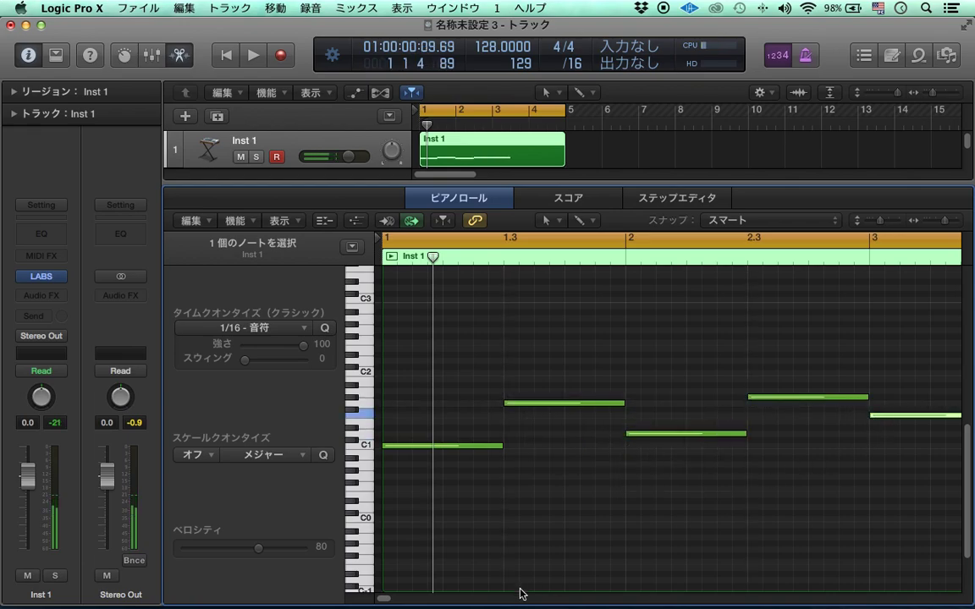
Complete the bass line with half notes G#1 in bar 3, then F1 and D1 in bar 4
{"action": "mouse_move", "coordinate": [381, 601]}
{"action": "left_mouse_down"}
{"action": "mouse_move", "coordinate": [379, 589]}
{"action": "mouse_move", "coordinate": [390, 592]}
{"action": "left_mouse_up"}
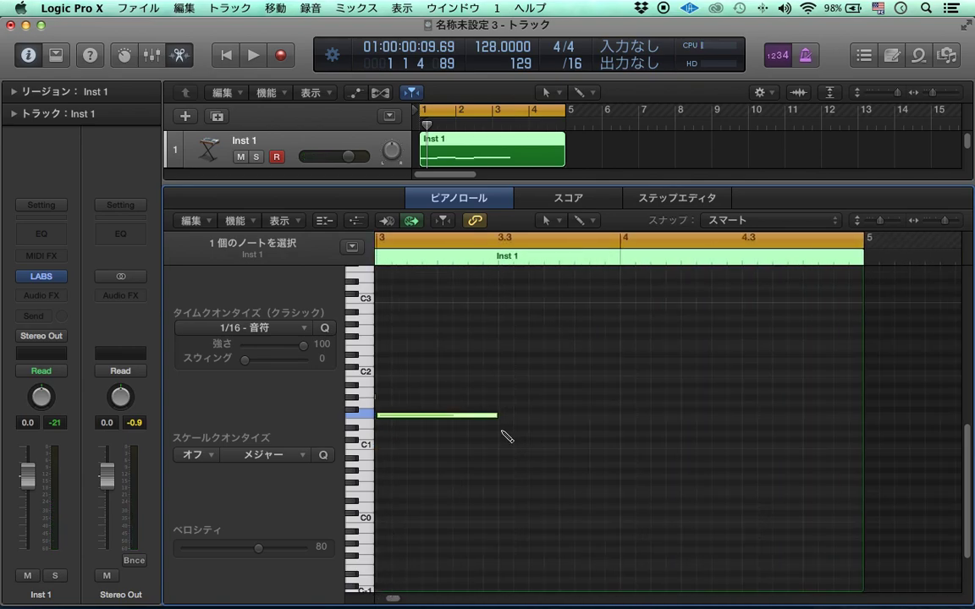
{"action": "left_click_drag", "start_coordinate": [398, 602], "coordinate": [391, 600]}
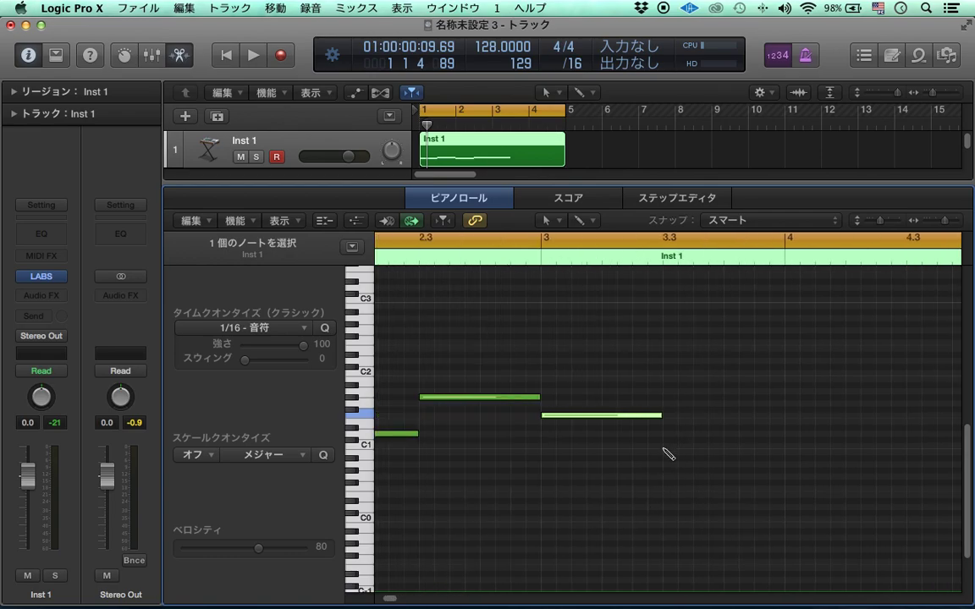
{"action": "left_click", "coordinate": [665, 397]}
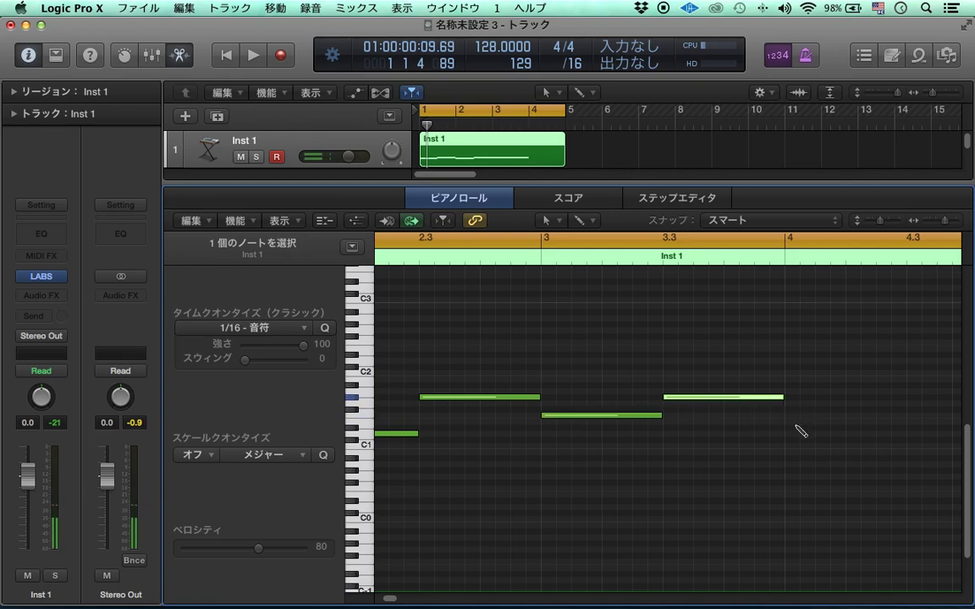
{"action": "left_click", "coordinate": [786, 416]}
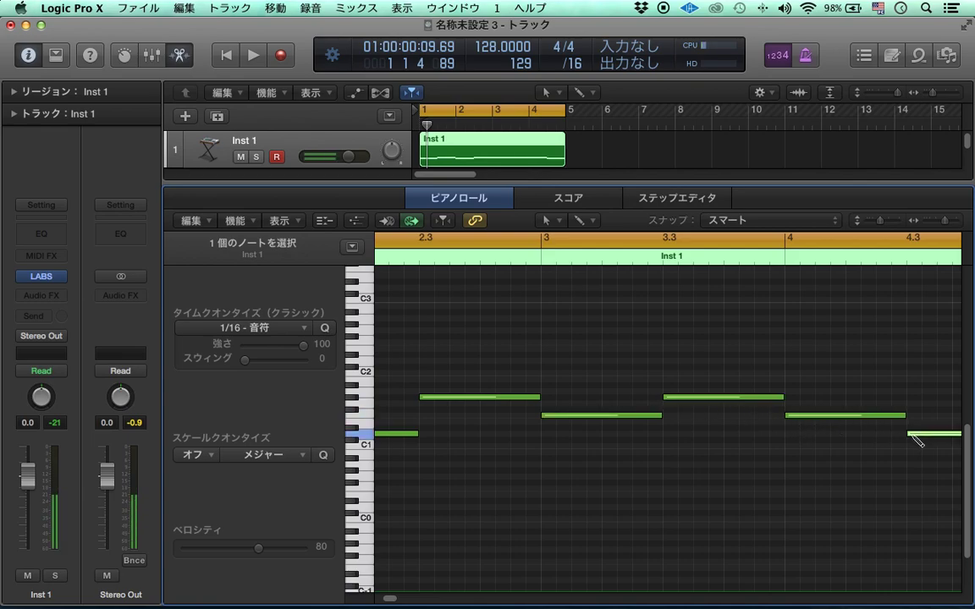
Play back the bass line with the whole four-bar region fitted in the piano roll
{"action": "key", "text": "space"}
{"action": "key", "text": "super+Left"}
{"action": "key", "text": "super+Left"}
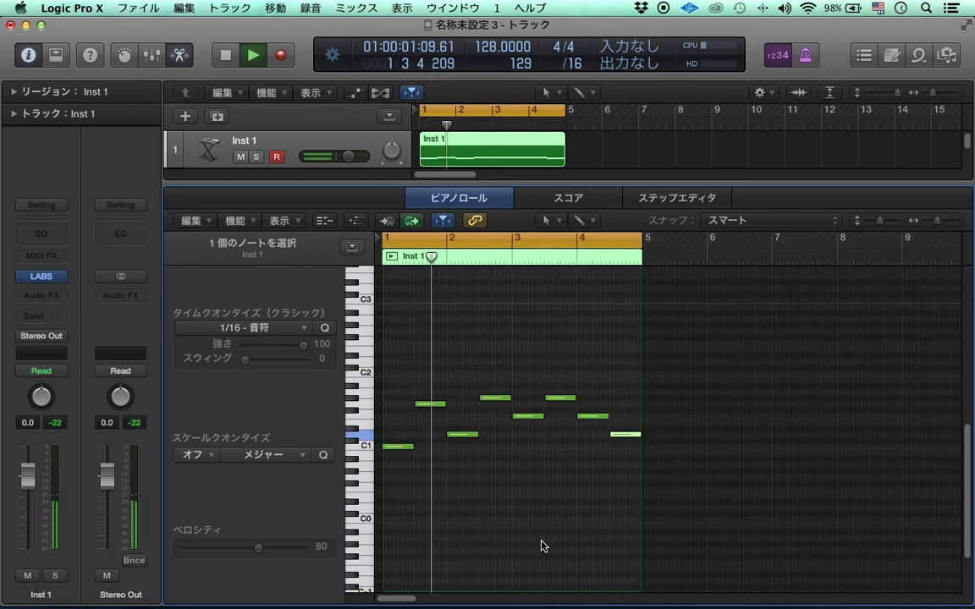
{"action": "key", "text": "super+Right"}
{"action": "key", "text": "super+Right"}
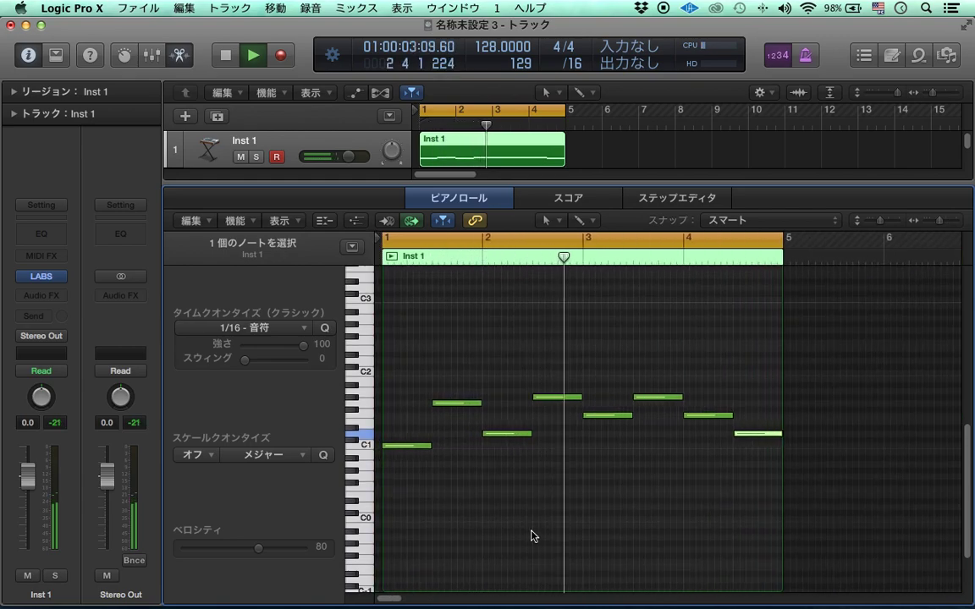
{"action": "key", "text": "super+Right"}
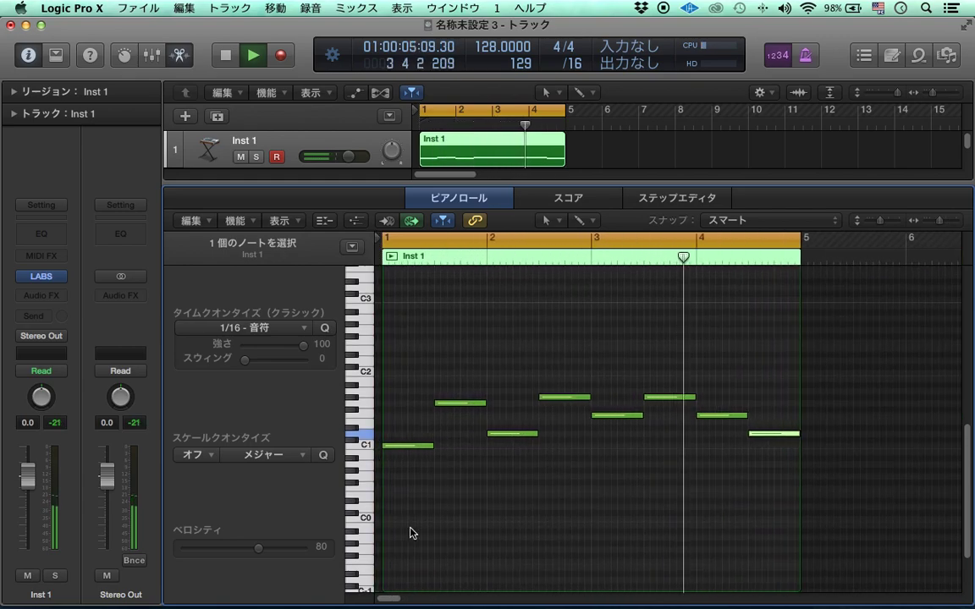
{"action": "left_click", "coordinate": [412, 530]}
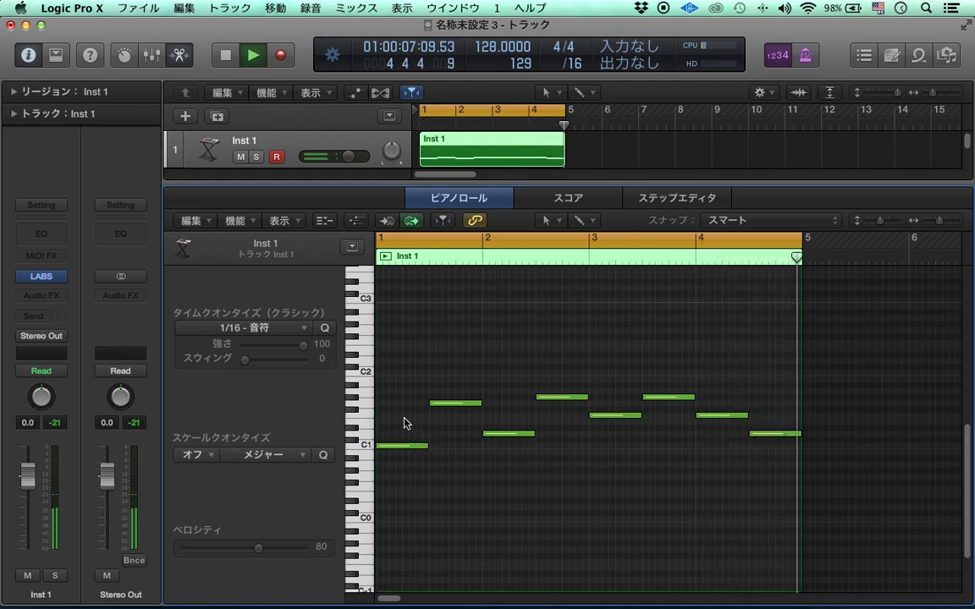
Draw quarter-note melody notes C2, D#2, C2 and G2 above the bass in bar 1
{"action": "left_click", "coordinate": [387, 373]}
{"action": "left_click_drag", "start_coordinate": [427, 373], "coordinate": [399, 371]}
{"action": "left_click", "coordinate": [414, 355]}
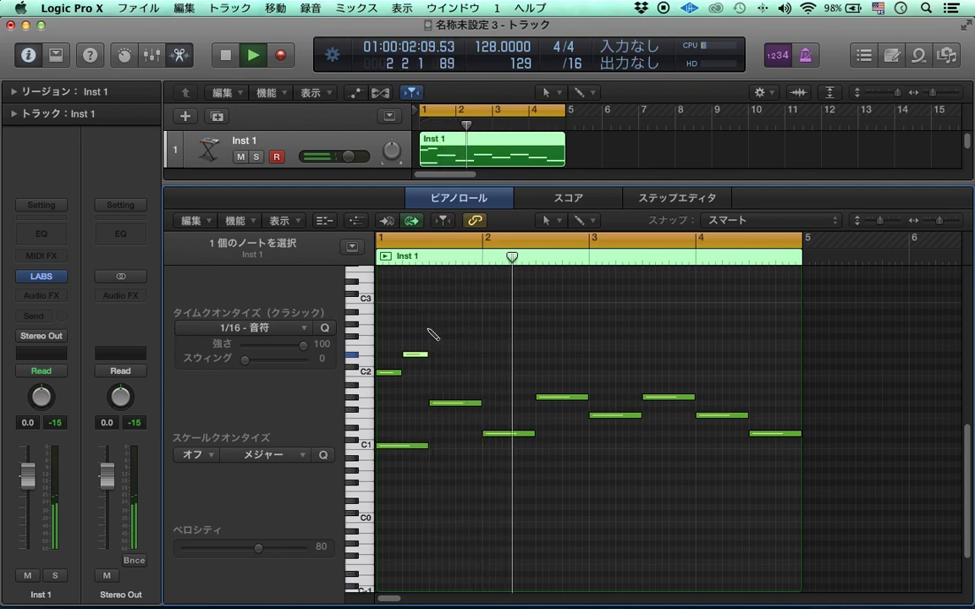
{"action": "left_click", "coordinate": [438, 372]}
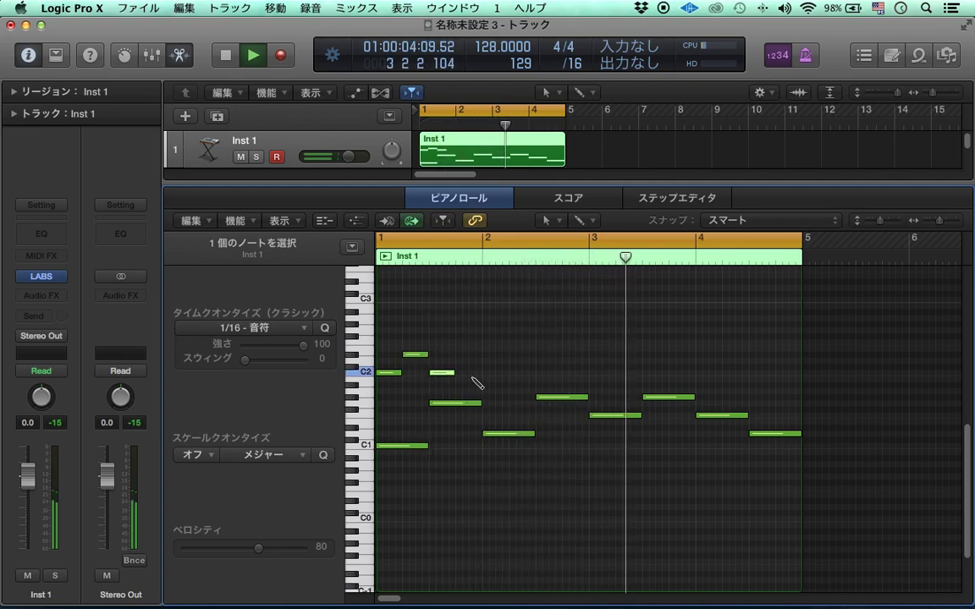
{"action": "left_click", "coordinate": [467, 330]}
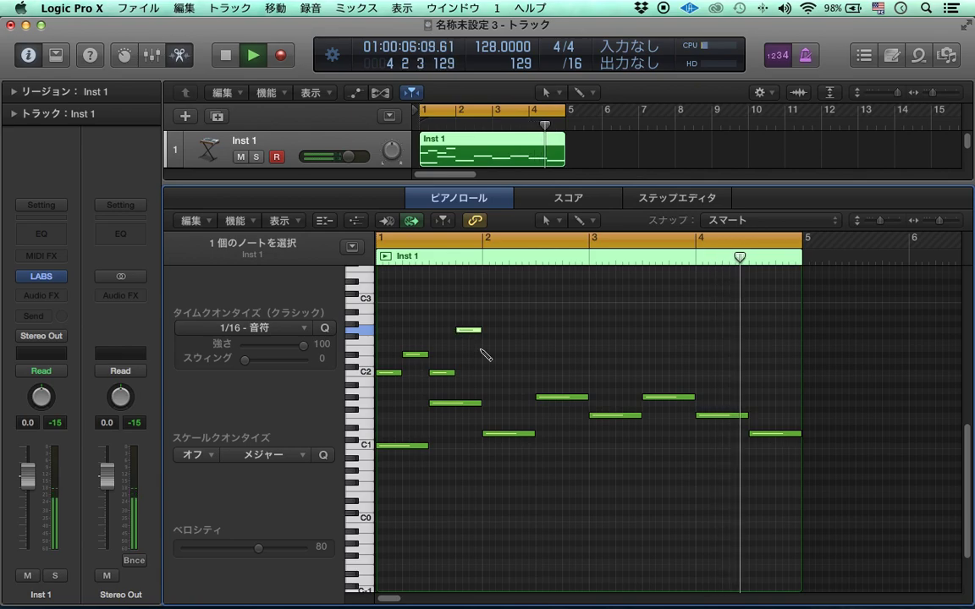
Add quarter-note melody notes G#2, F2, D#2 and G#2 in bar 2
{"action": "left_click", "coordinate": [486, 324]}
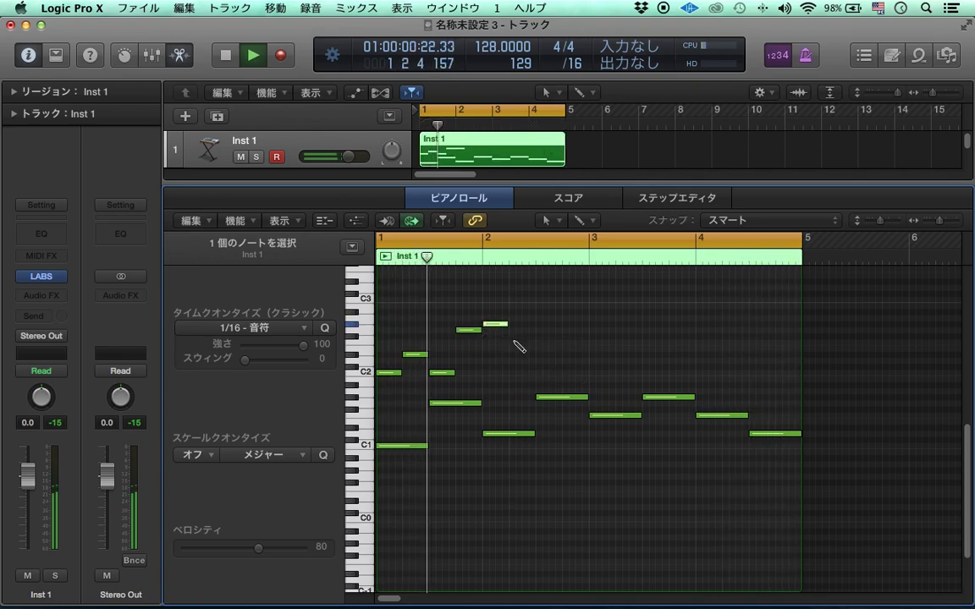
{"action": "left_click", "coordinate": [513, 342]}
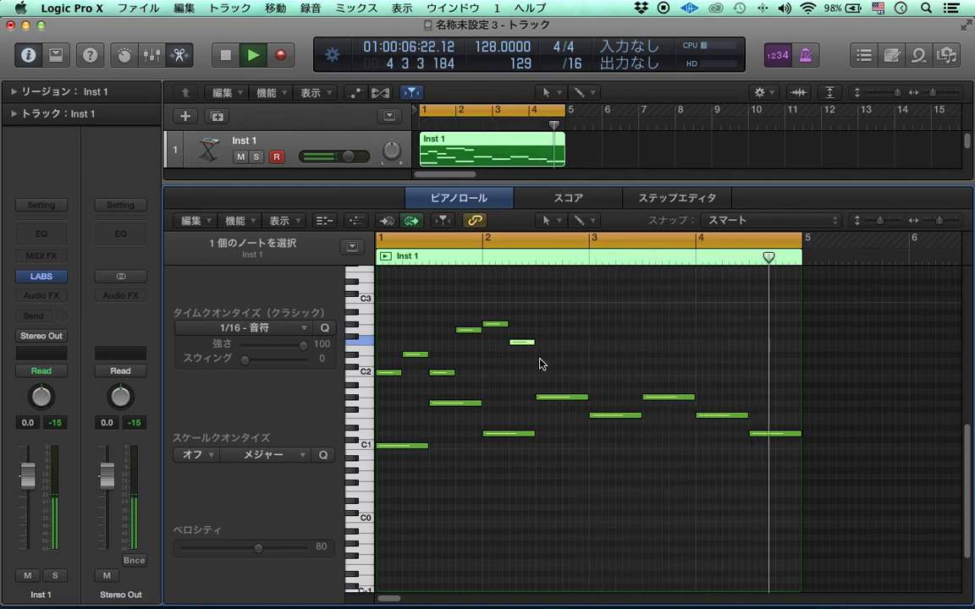
{"action": "left_click", "coordinate": [541, 361]}
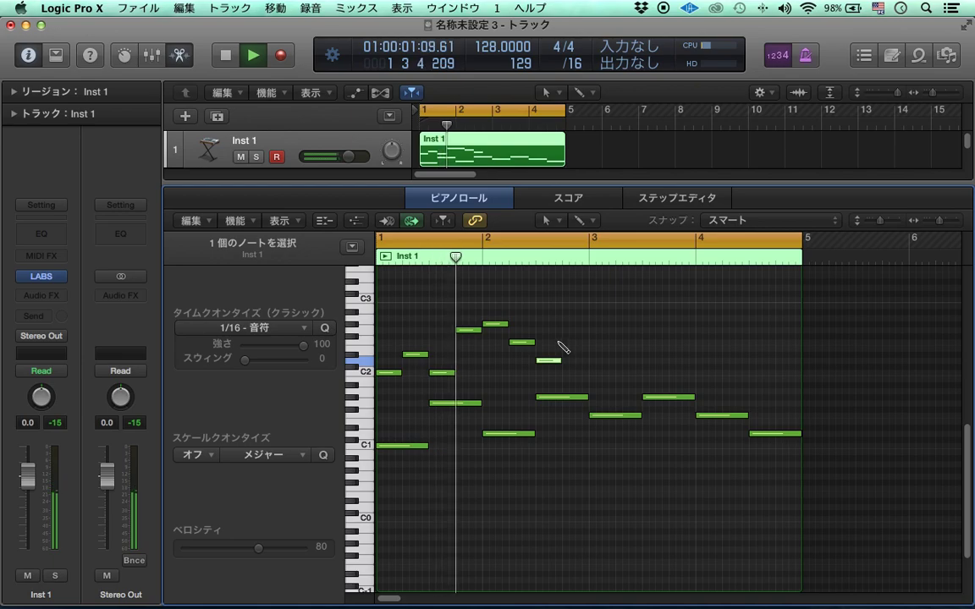
{"action": "left_click_drag", "start_coordinate": [552, 362], "coordinate": [559, 354]}
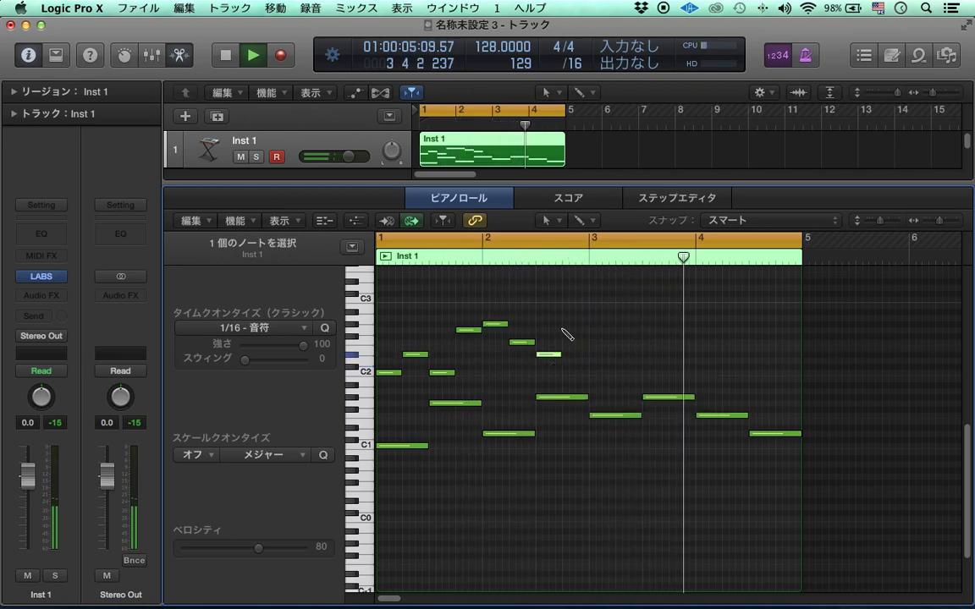
{"action": "left_click", "coordinate": [564, 324]}
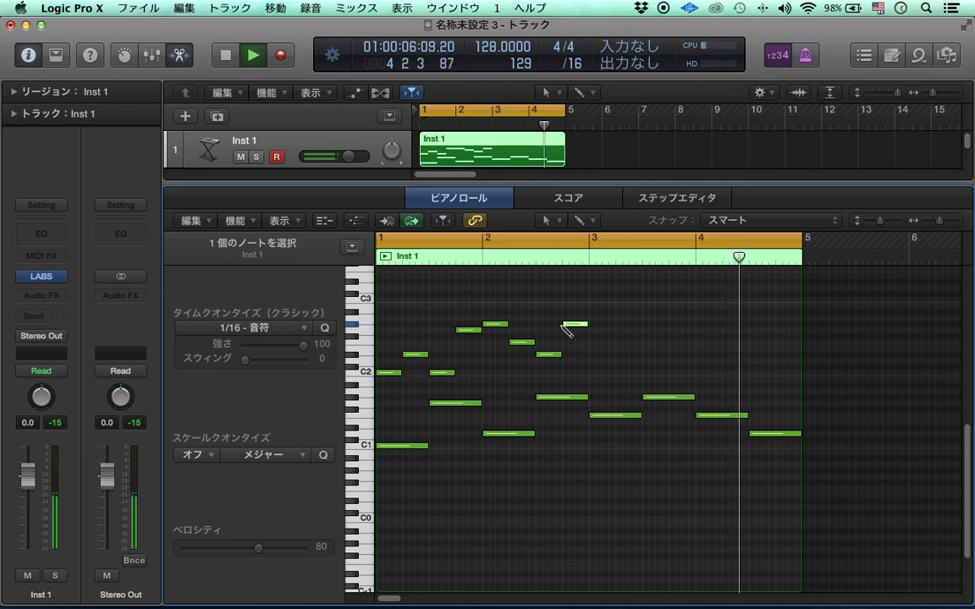
Add quarter-note melody notes F2, F2, D2 and F2 in bar 3
{"action": "left_click", "coordinate": [602, 344]}
{"action": "left_click", "coordinate": [609, 343]}
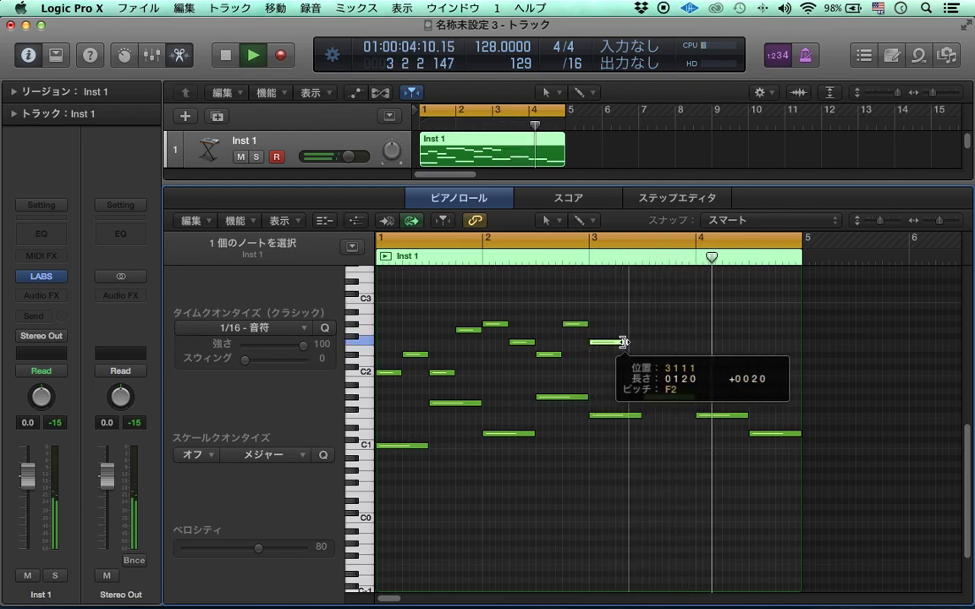
{"action": "left_click", "coordinate": [624, 343]}
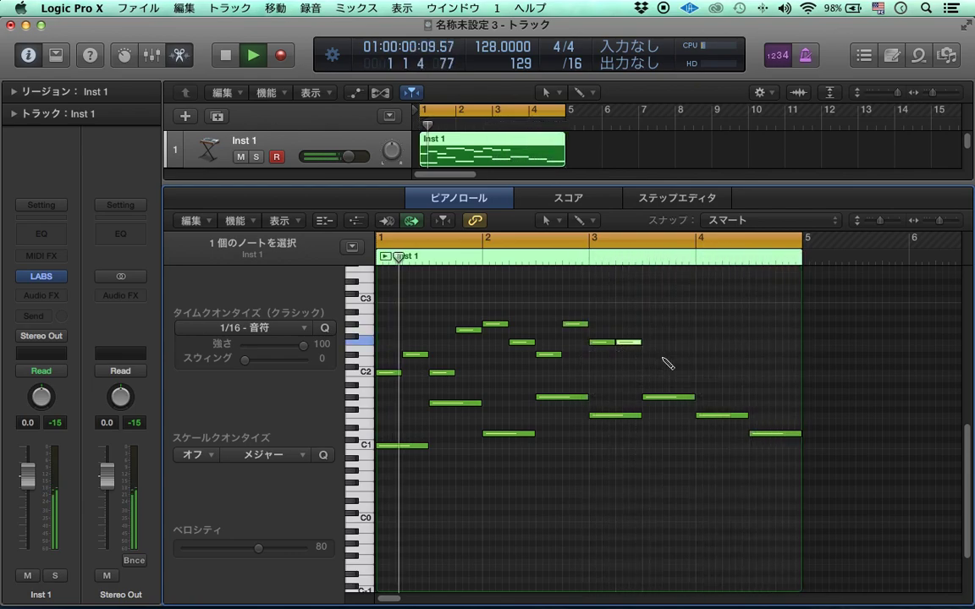
{"action": "left_click", "coordinate": [658, 361]}
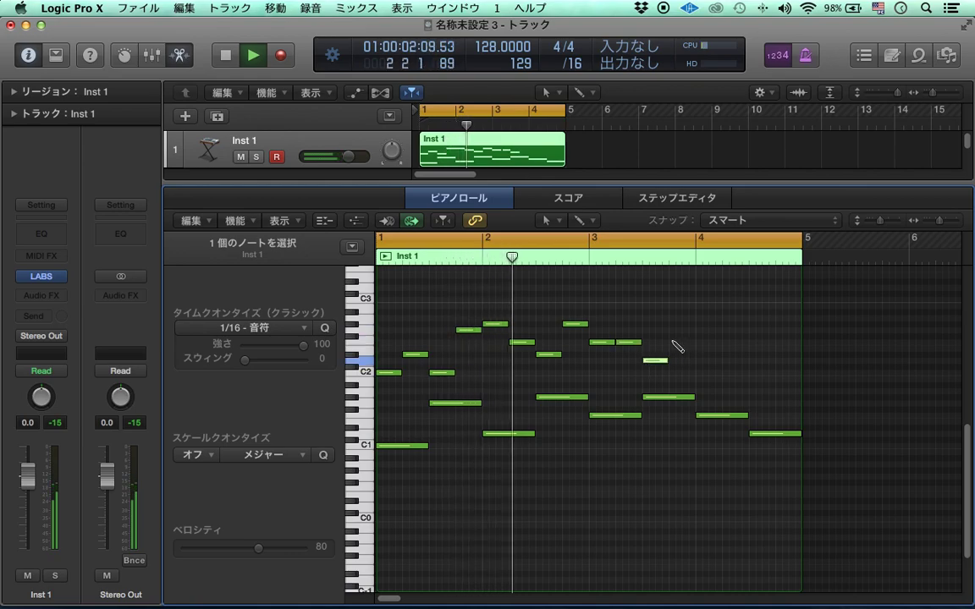
{"action": "left_click", "coordinate": [677, 343]}
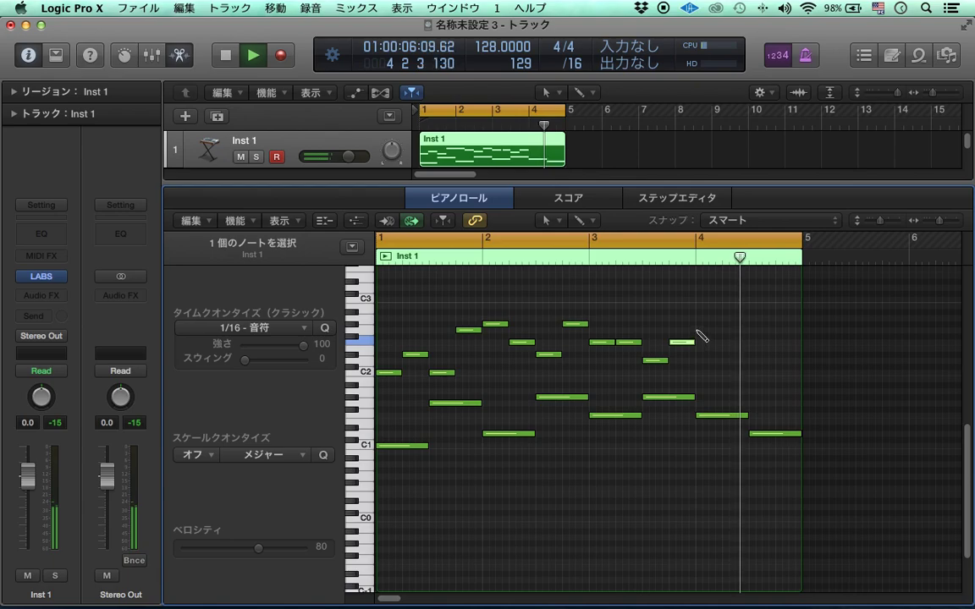
Add quarter-note melody notes G#2, D3, G#2 and F2 in bar 4
{"action": "left_click", "coordinate": [702, 361]}
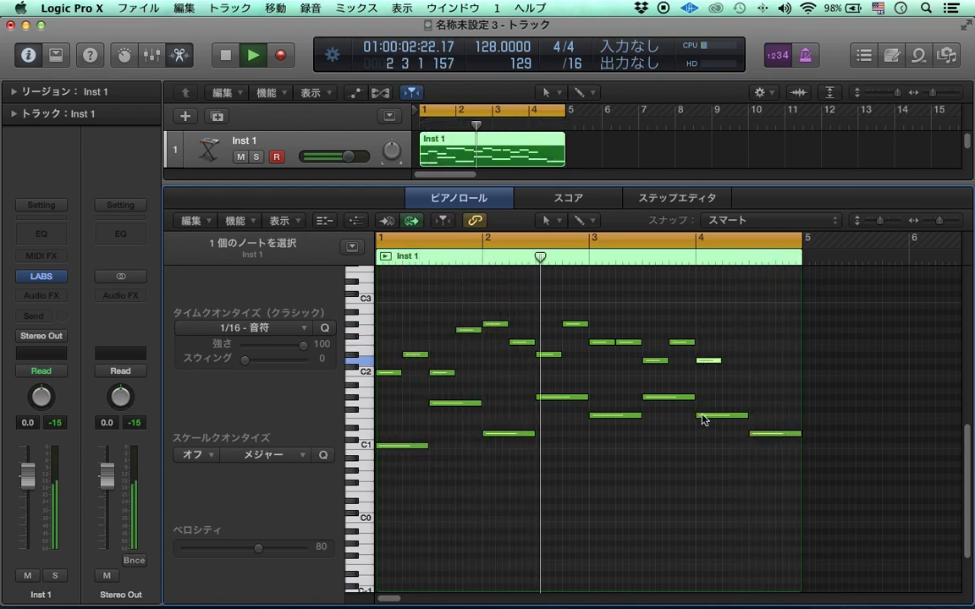
{"action": "left_click", "coordinate": [740, 381]}
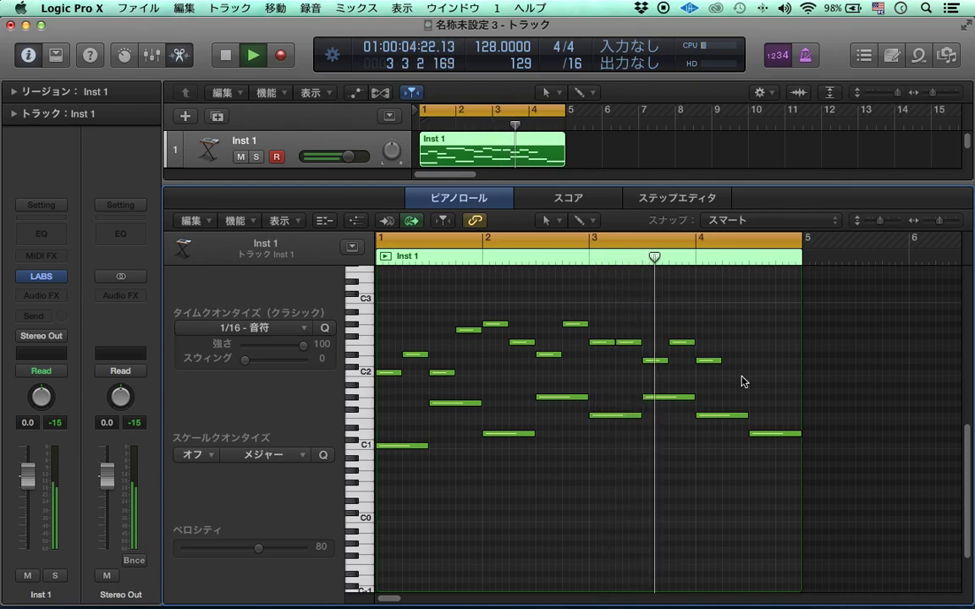
{"action": "left_click_drag", "start_coordinate": [711, 365], "coordinate": [715, 325]}
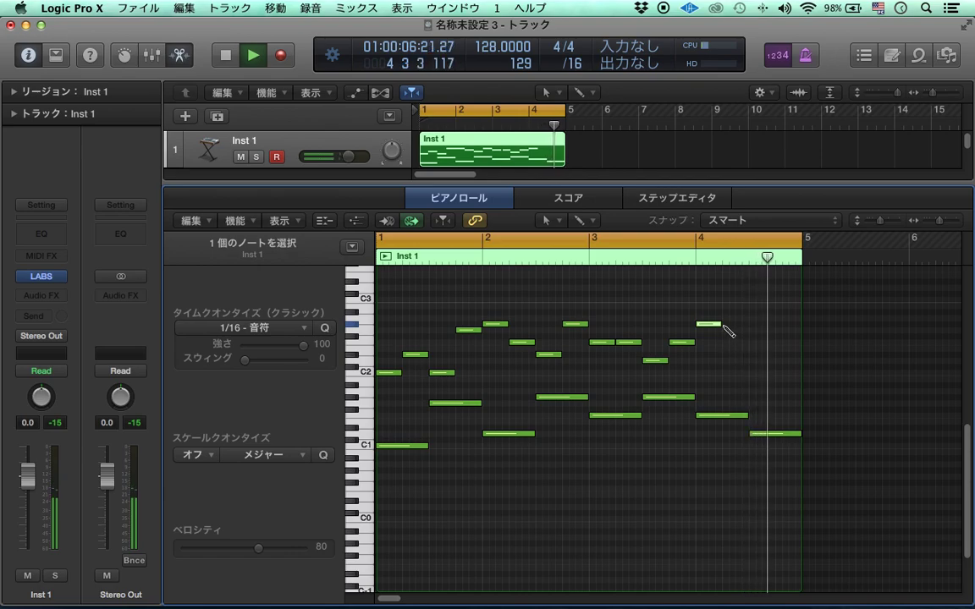
{"action": "left_click", "coordinate": [726, 288]}
{"action": "left_click", "coordinate": [752, 324]}
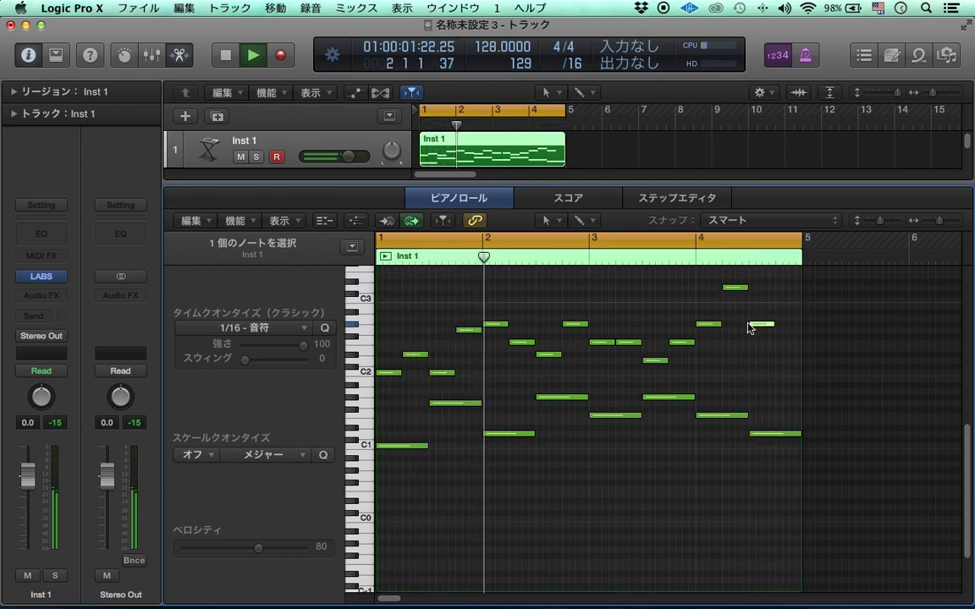
{"action": "left_click", "coordinate": [780, 342]}
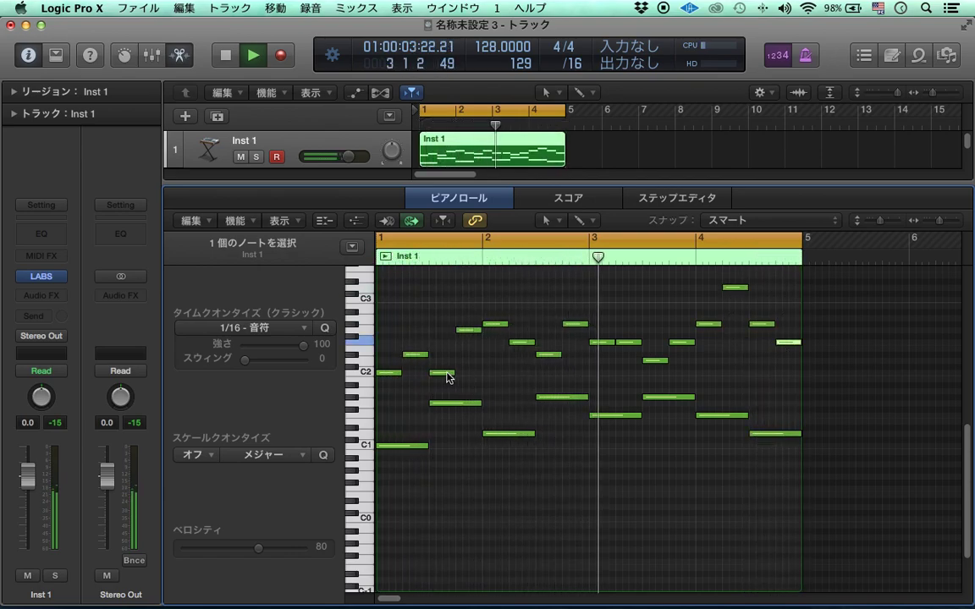
Raise the second slider of the LABS Soft Piano just above the middle and turn its large knob up about a quarter
{"action": "left_click", "coordinate": [42, 277]}
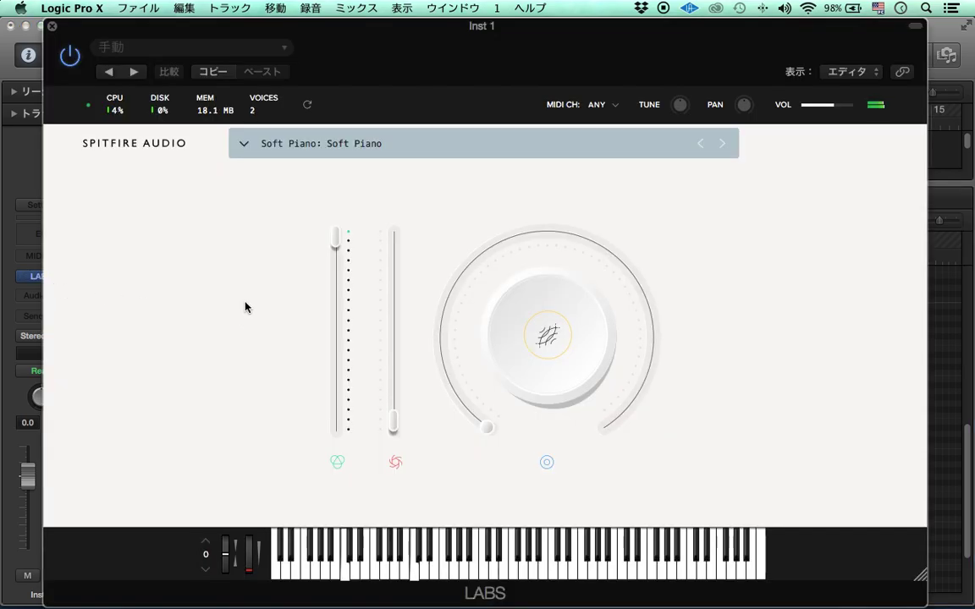
{"action": "left_click_drag", "start_coordinate": [391, 421], "coordinate": [397, 401]}
{"action": "left_click_drag", "start_coordinate": [401, 362], "coordinate": [401, 329]}
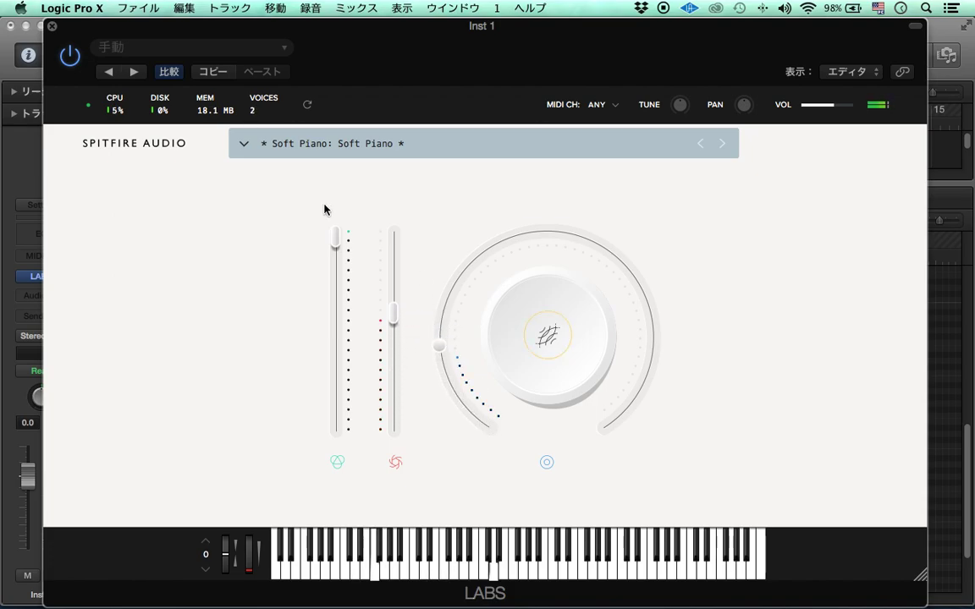
{"action": "left_click", "coordinate": [52, 28]}
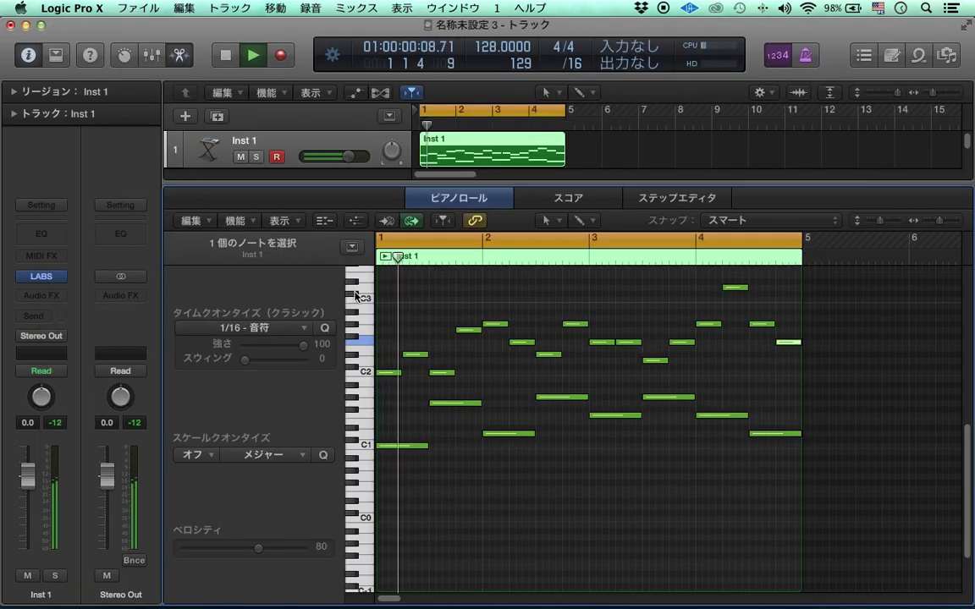
Lower the first two quarter-note melody notes of bar 4 to D2 and F2
{"action": "left_click", "coordinate": [446, 355]}
{"action": "scroll", "coordinate": [499, 406], "scroll_direction": "up", "scroll_amount": 3}
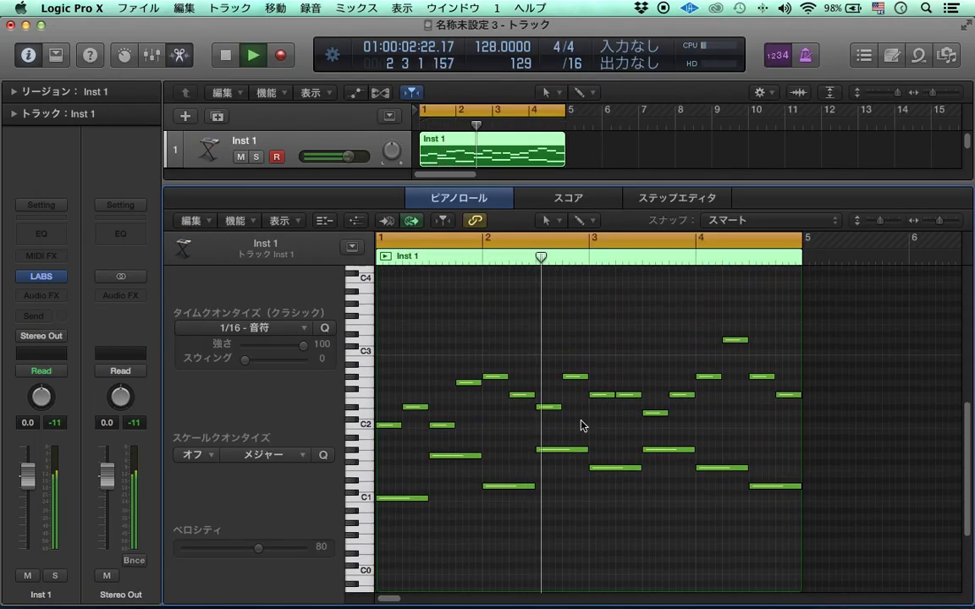
{"action": "scroll", "coordinate": [694, 407], "scroll_direction": "up", "scroll_amount": 2}
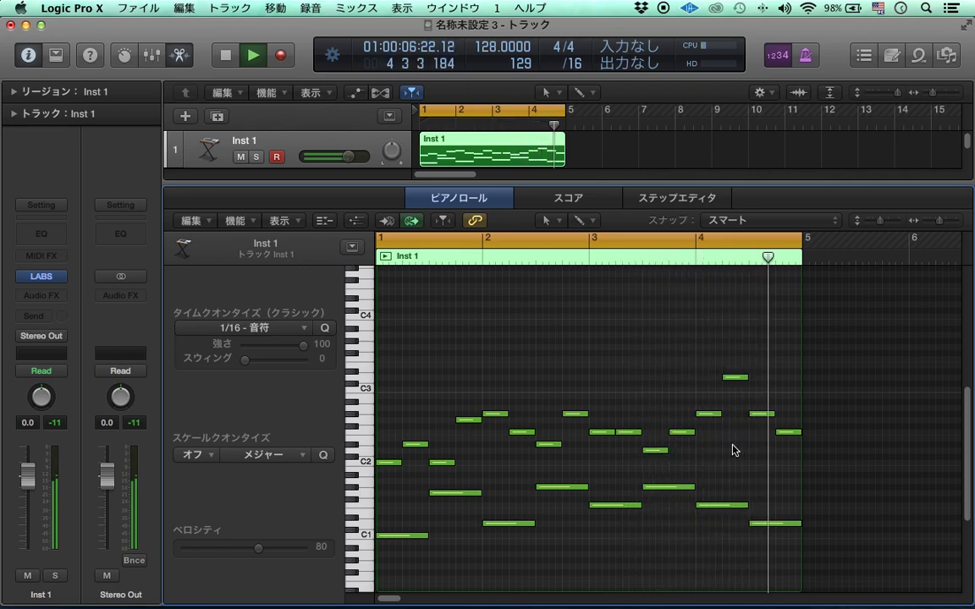
{"action": "left_click_drag", "start_coordinate": [713, 419], "coordinate": [714, 458]}
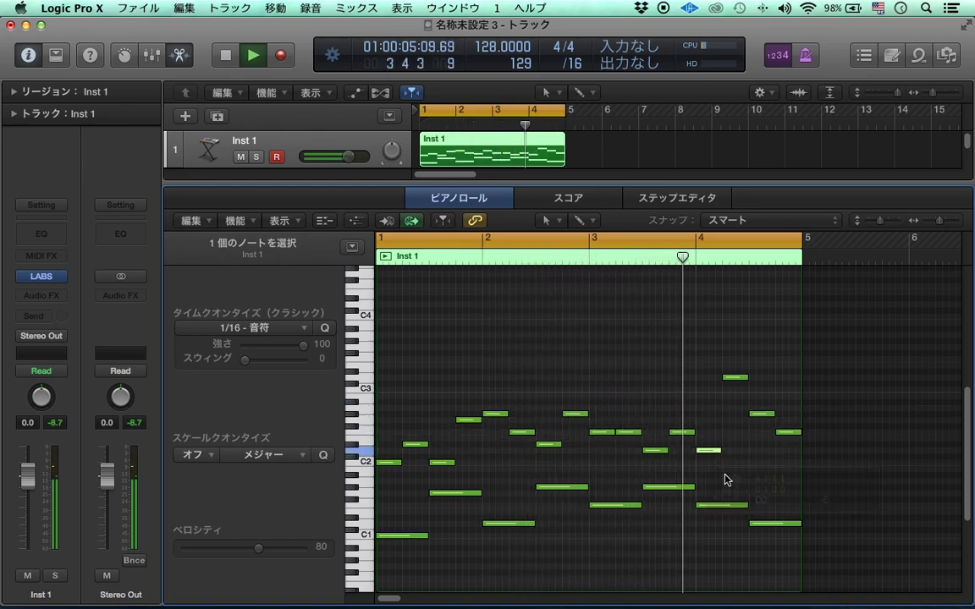
{"action": "left_click", "coordinate": [732, 385]}
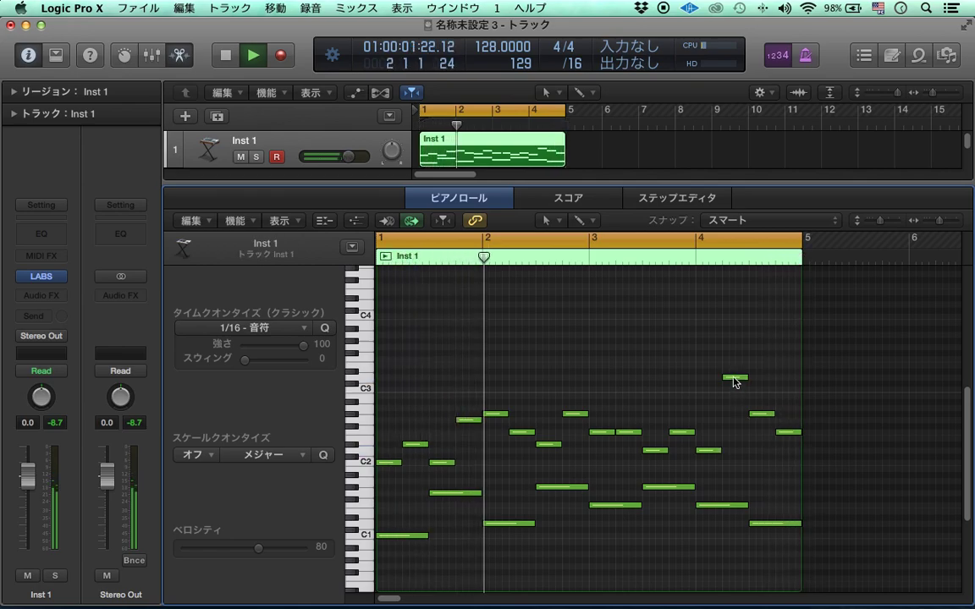
{"action": "left_click_drag", "start_coordinate": [732, 378], "coordinate": [724, 427]}
{"action": "left_click", "coordinate": [624, 363]}
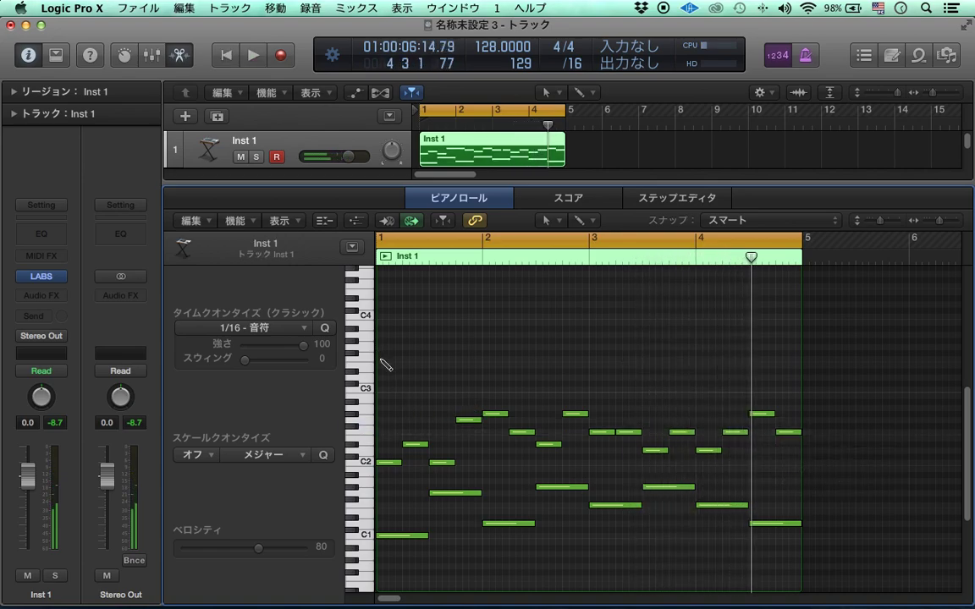
Draw three dotted-quarter notes G#3, D#3 and C3 above bar 1, raise the first to A#3 and play the phrase
{"action": "left_click_drag", "start_coordinate": [389, 360], "coordinate": [413, 343]}
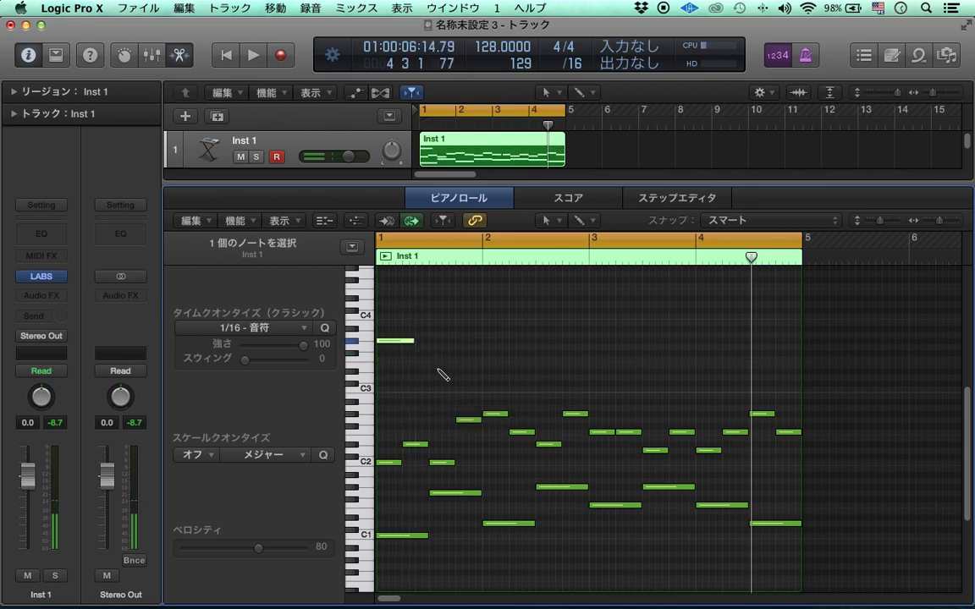
{"action": "left_click_drag", "start_coordinate": [441, 377], "coordinate": [428, 376]}
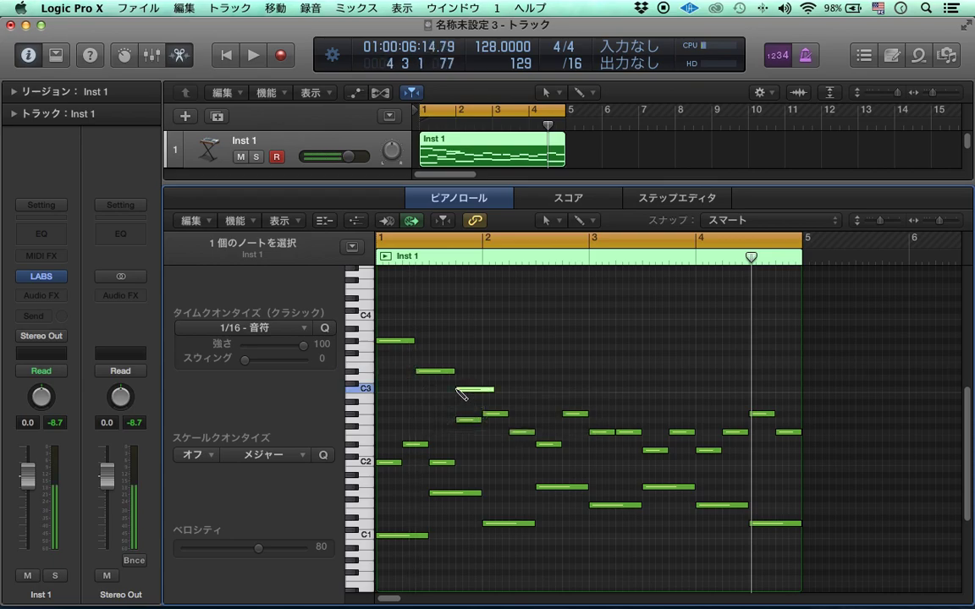
{"action": "left_click_drag", "start_coordinate": [403, 343], "coordinate": [403, 334]}
{"action": "key", "text": "space"}
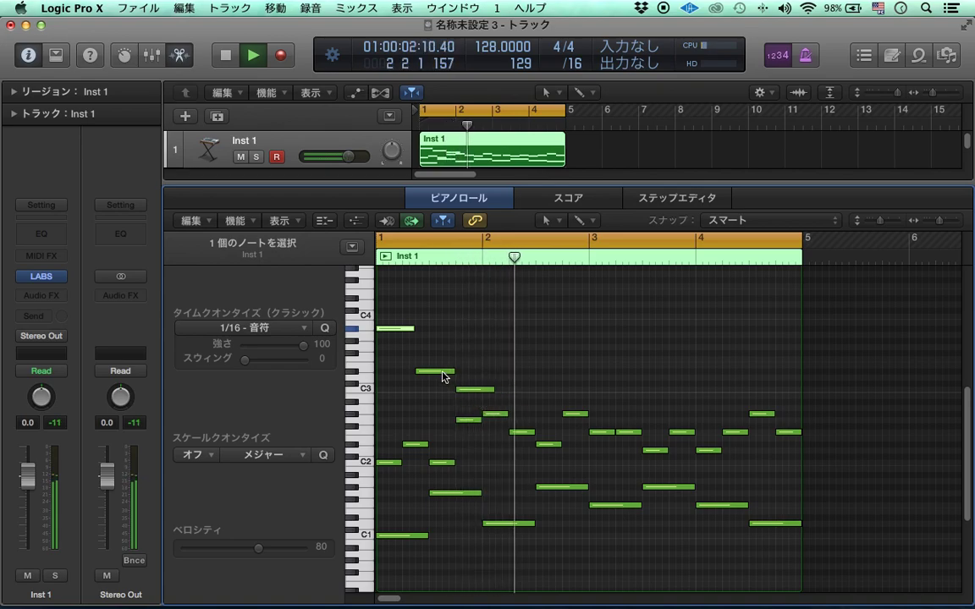
{"action": "mouse_move", "coordinate": [409, 328]}
{"action": "left_click_drag", "start_coordinate": [409, 329], "coordinate": [407, 329]}
{"action": "left_click", "coordinate": [409, 332]}
{"action": "key", "text": "super+0"}
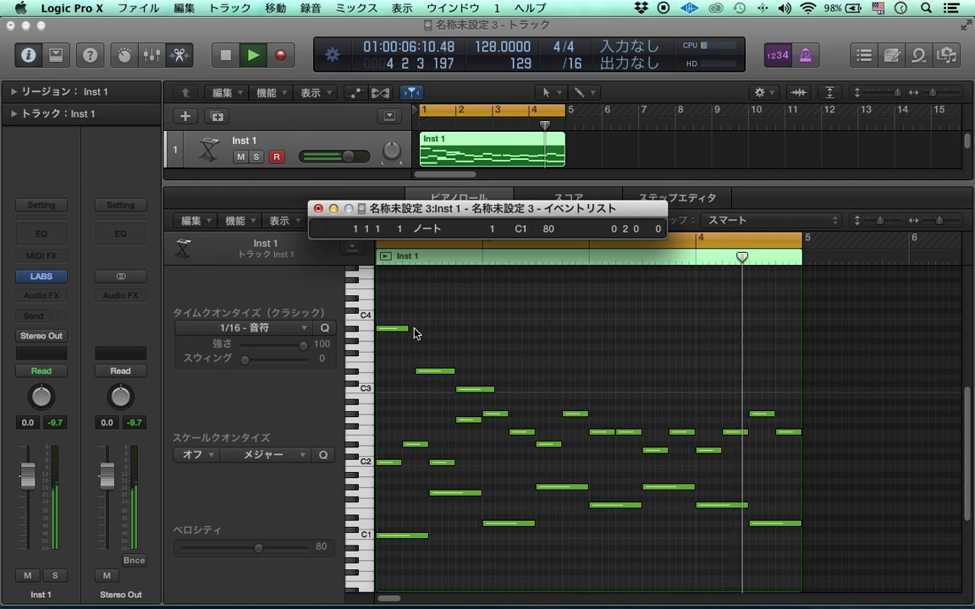
{"action": "left_click", "coordinate": [317, 210]}
Make the first upper note a half-note C4, move the second to A#3 on beat 3, and play the phrase
{"action": "key", "text": "space"}
{"action": "mouse_move", "coordinate": [408, 329]}
{"action": "left_mouse_down"}
{"action": "mouse_move", "coordinate": [429, 334]}
{"action": "mouse_move", "coordinate": [420, 317]}
{"action": "left_mouse_up"}
{"action": "key", "text": "space"}
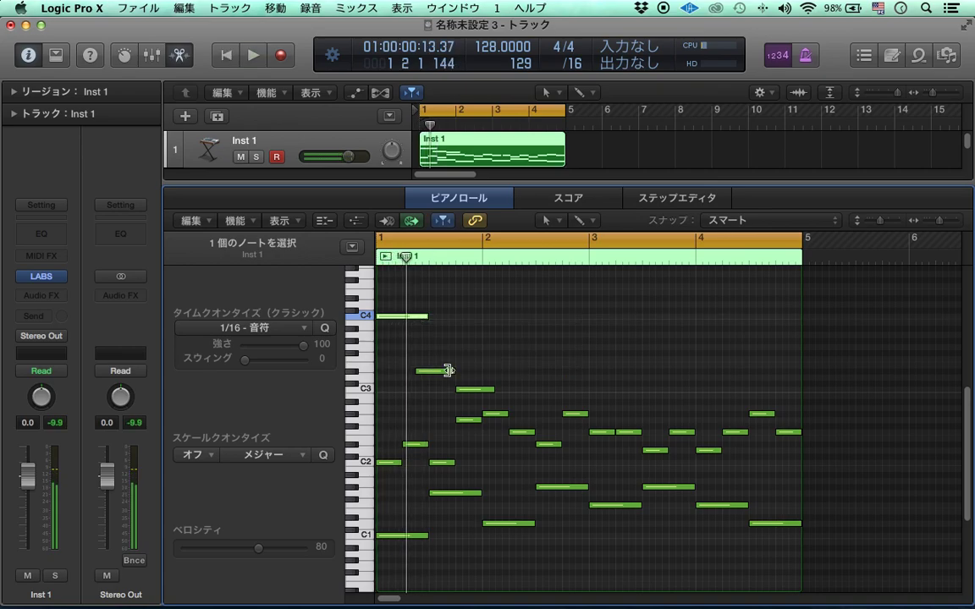
{"action": "left_click_drag", "start_coordinate": [448, 373], "coordinate": [466, 329]}
{"action": "key", "text": "space"}
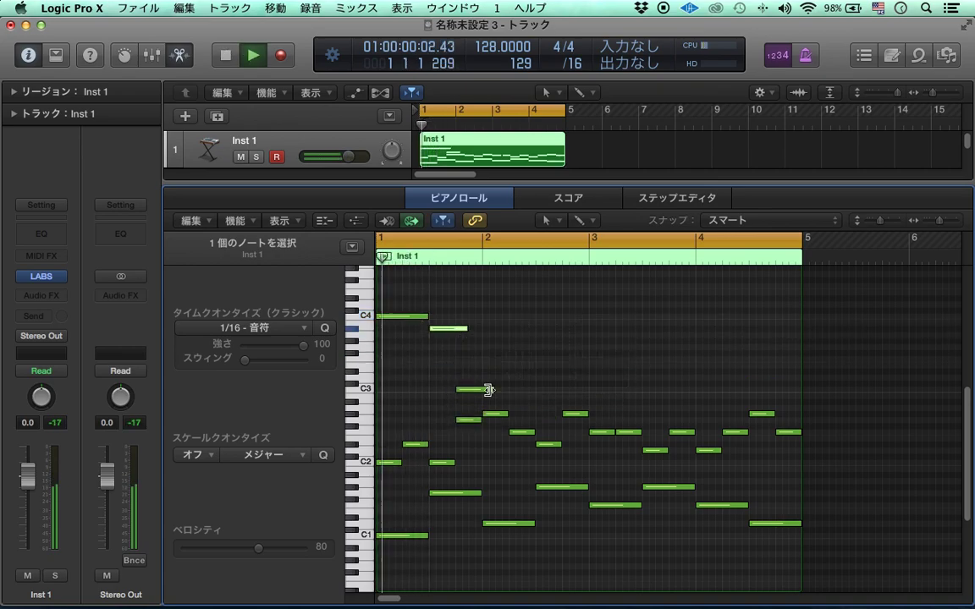
Lengthen the A#3 to a half note and fill bar 2 with a quarter-note G#3, a half-note D#3 and a quarter-note F3
{"action": "key", "text": "space"}
{"action": "left_click_drag", "start_coordinate": [486, 397], "coordinate": [528, 345]}
{"action": "mouse_move", "coordinate": [532, 341]}
{"action": "left_mouse_down"}
{"action": "mouse_move", "coordinate": [508, 341]}
{"action": "mouse_move", "coordinate": [565, 375]}
{"action": "mouse_move", "coordinate": [585, 359]}
{"action": "left_mouse_up"}
{"action": "left_click", "coordinate": [512, 372]}
{"action": "key", "text": "space"}
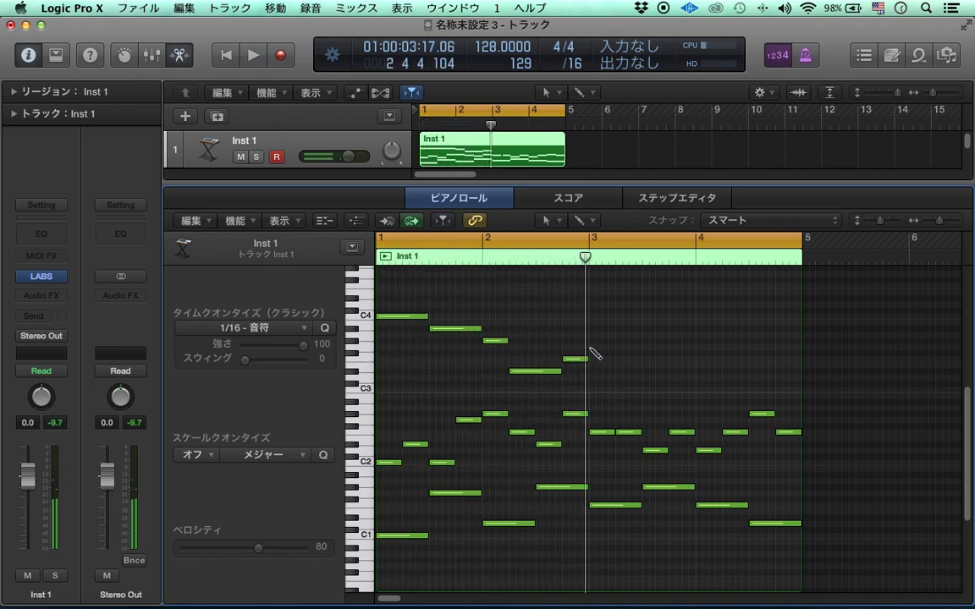
Add upper quarter notes G#3, F3, F3, G#3 in bar 3 and F3, D3, D3, G#2 in bar 4, and play the phrase
{"action": "mouse_move", "coordinate": [609, 340]}
{"action": "left_mouse_down"}
{"action": "mouse_move", "coordinate": [631, 342]}
{"action": "mouse_move", "coordinate": [615, 345]}
{"action": "left_mouse_up"}
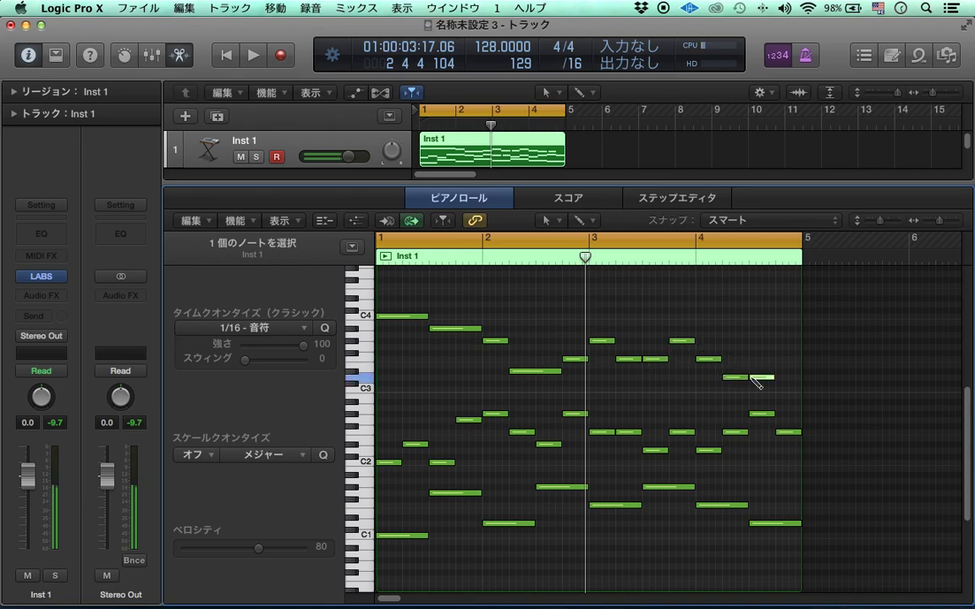
{"action": "left_click", "coordinate": [783, 414]}
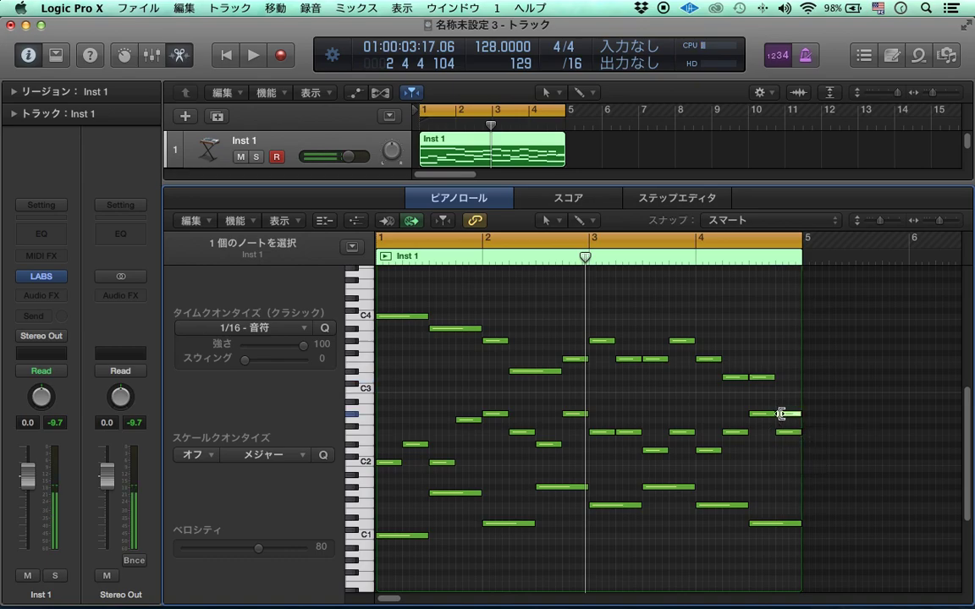
{"action": "key", "text": "space"}
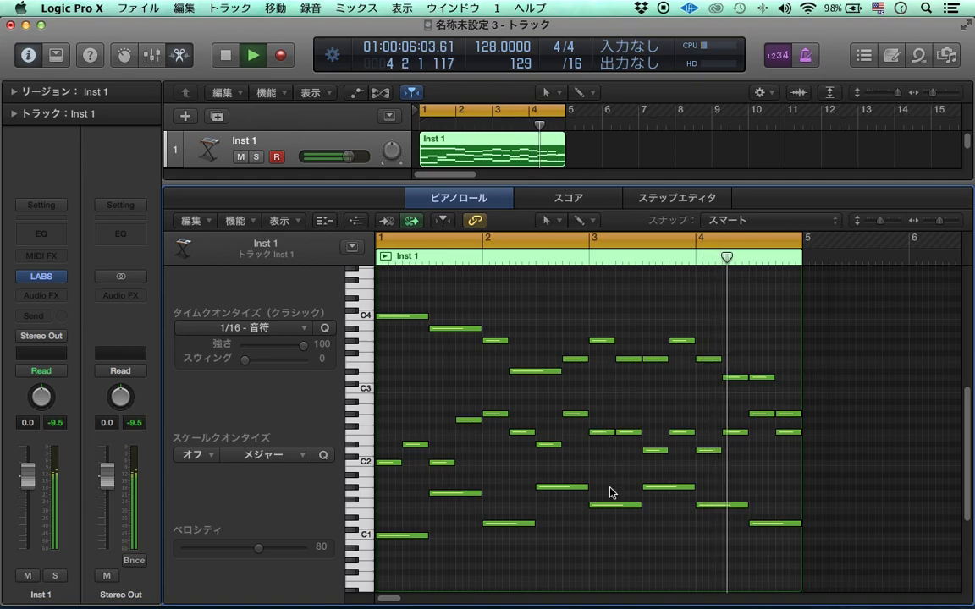
Lower the last two upper melody notes of bar 3 to D3 and G#2
{"action": "left_click_drag", "start_coordinate": [595, 561], "coordinate": [674, 406]}
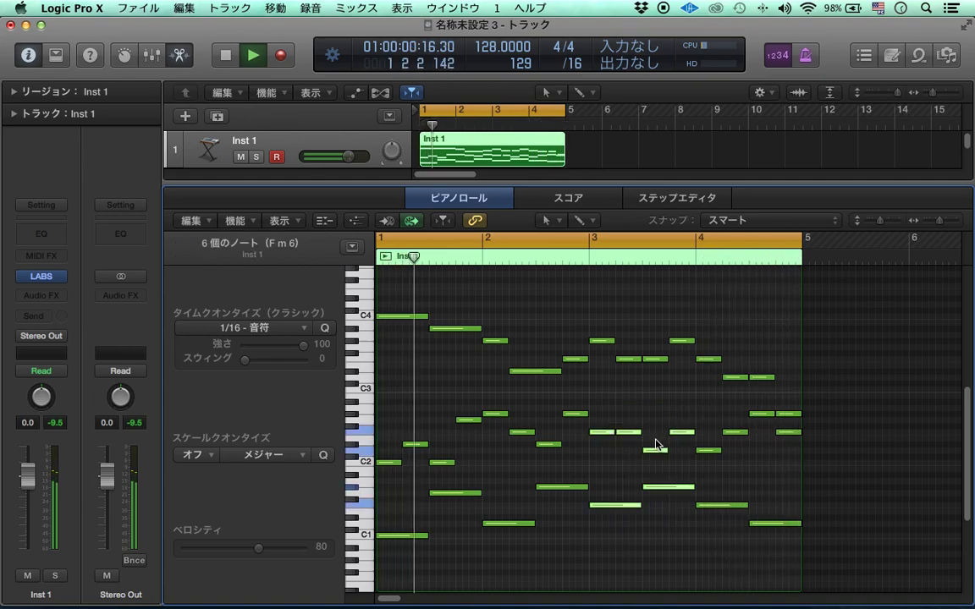
{"action": "left_click", "coordinate": [637, 409]}
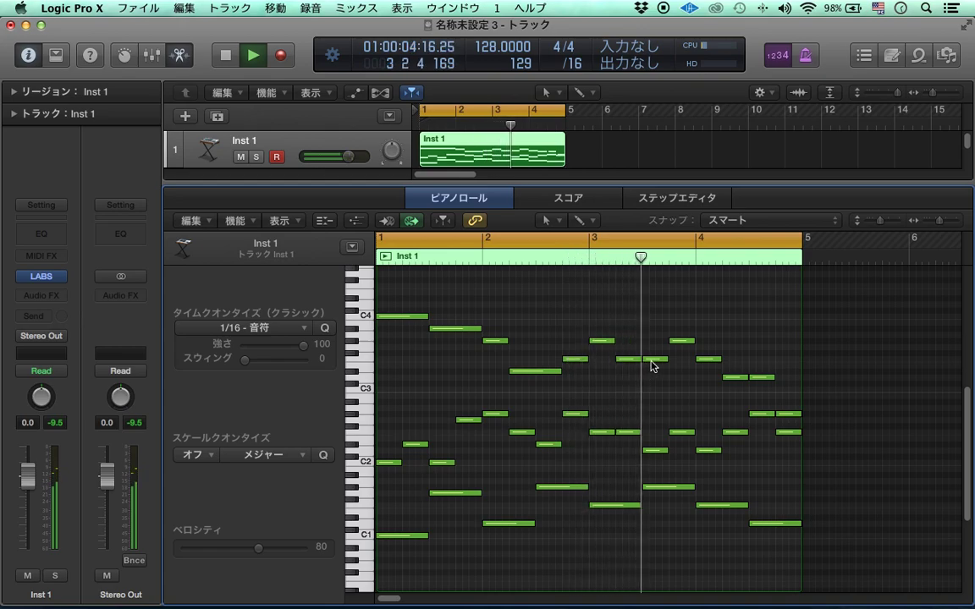
{"action": "left_click_drag", "start_coordinate": [653, 361], "coordinate": [681, 420]}
{"action": "left_click", "coordinate": [677, 342]}
{"action": "left_click", "coordinate": [701, 432]}
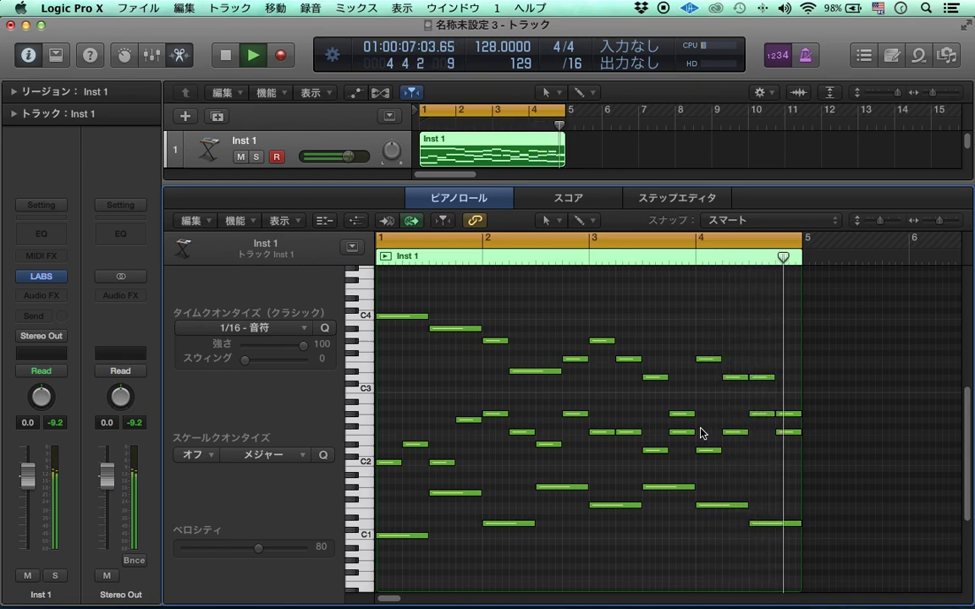
Close the piano roll and create one software instrument track with an empty channel strip
{"action": "key", "text": "e"}
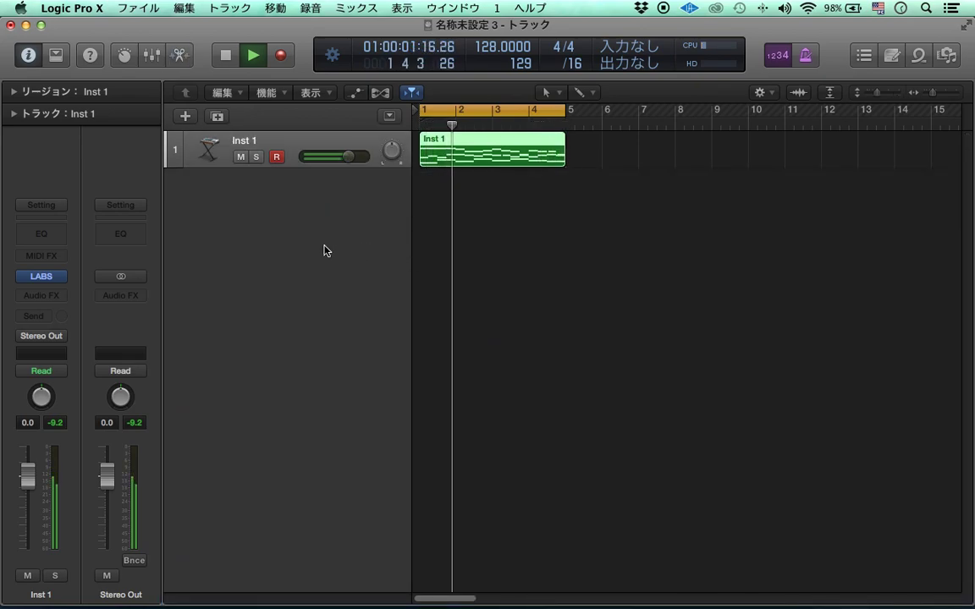
{"action": "left_click", "coordinate": [185, 116]}
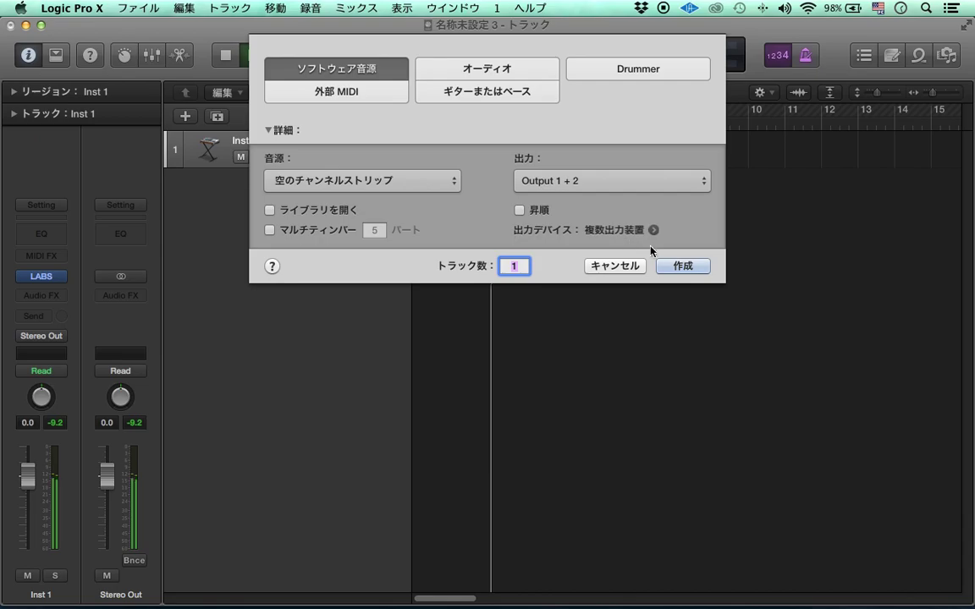
{"action": "left_click", "coordinate": [683, 267]}
Load the stereo Vintage B3 Organ on the new track with the Distorted Organ preset
{"action": "left_click", "coordinate": [51, 276]}
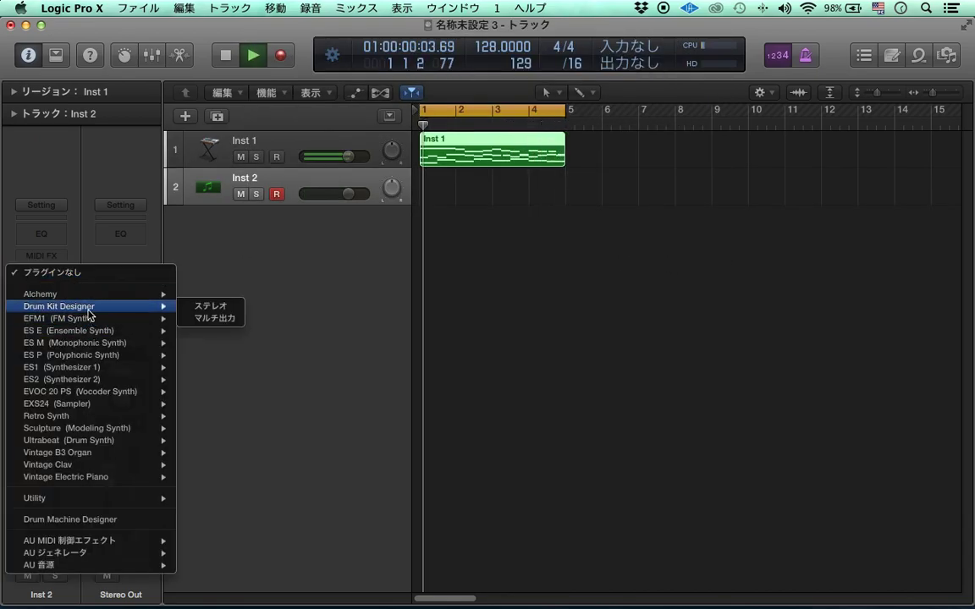
{"action": "mouse_move", "coordinate": [99, 455]}
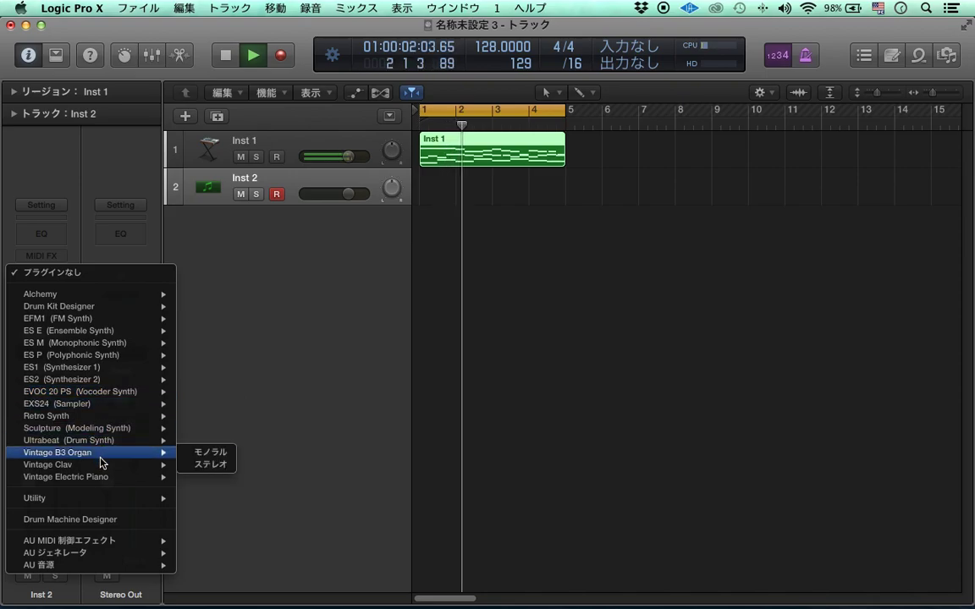
{"action": "left_click", "coordinate": [196, 463]}
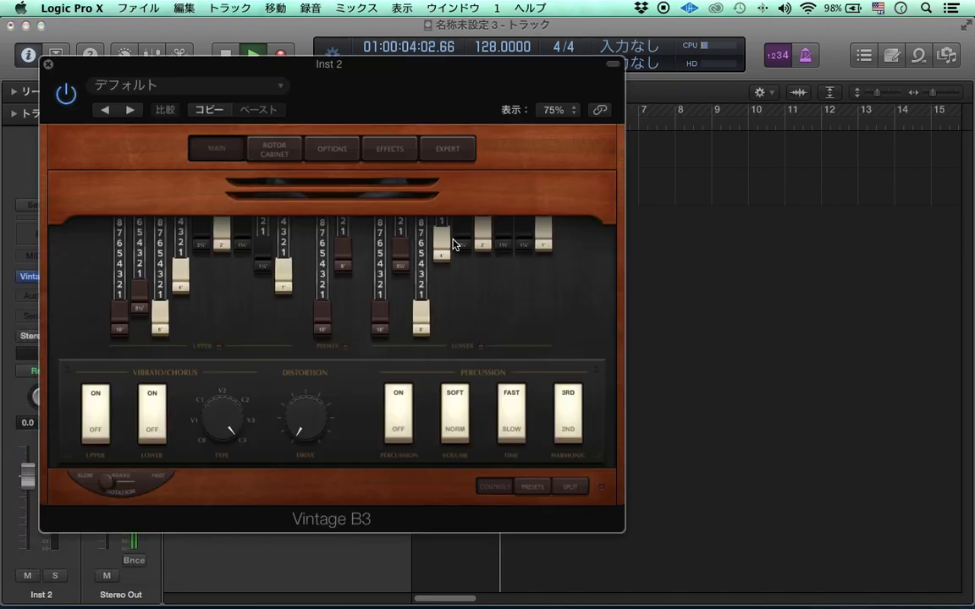
{"action": "left_click", "coordinate": [254, 84]}
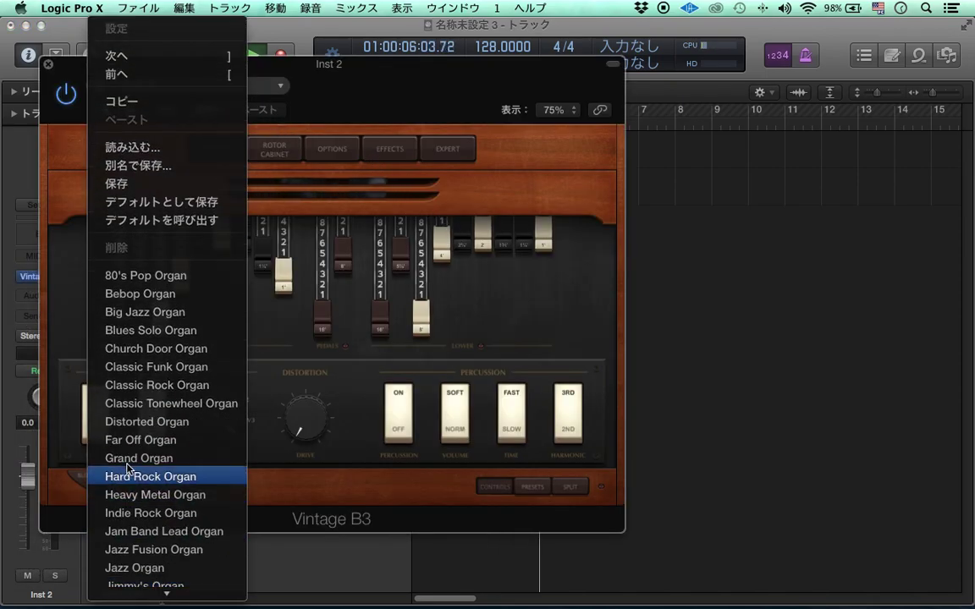
{"action": "left_click", "coordinate": [145, 421]}
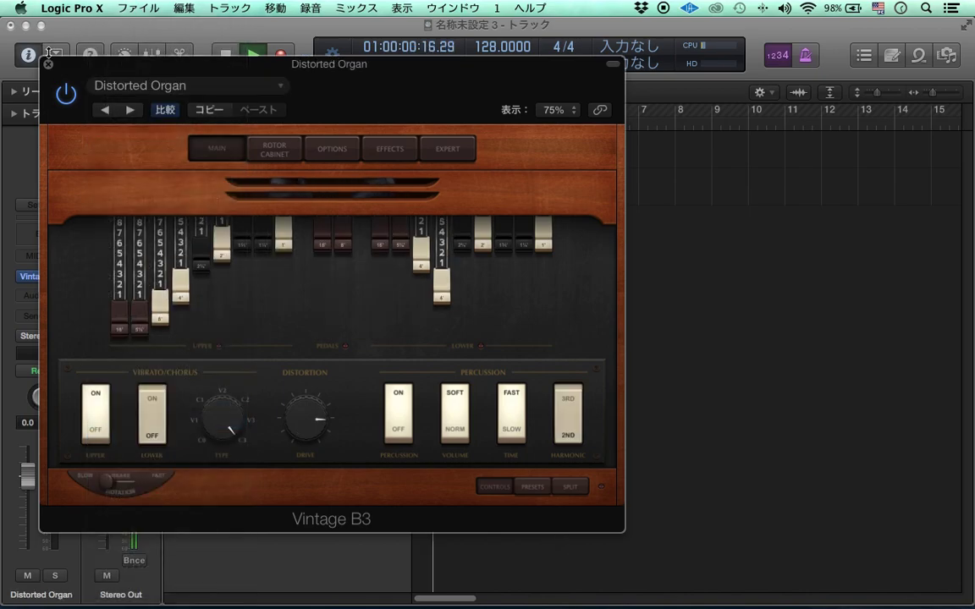
{"action": "left_click", "coordinate": [49, 63]}
Create an empty region spanning bars 1 to 4 on the Distorted Organ track and open it in the piano roll
{"action": "left_click", "coordinate": [444, 190], "text": "super"}
{"action": "left_click_drag", "start_coordinate": [455, 194], "coordinate": [565, 193]}
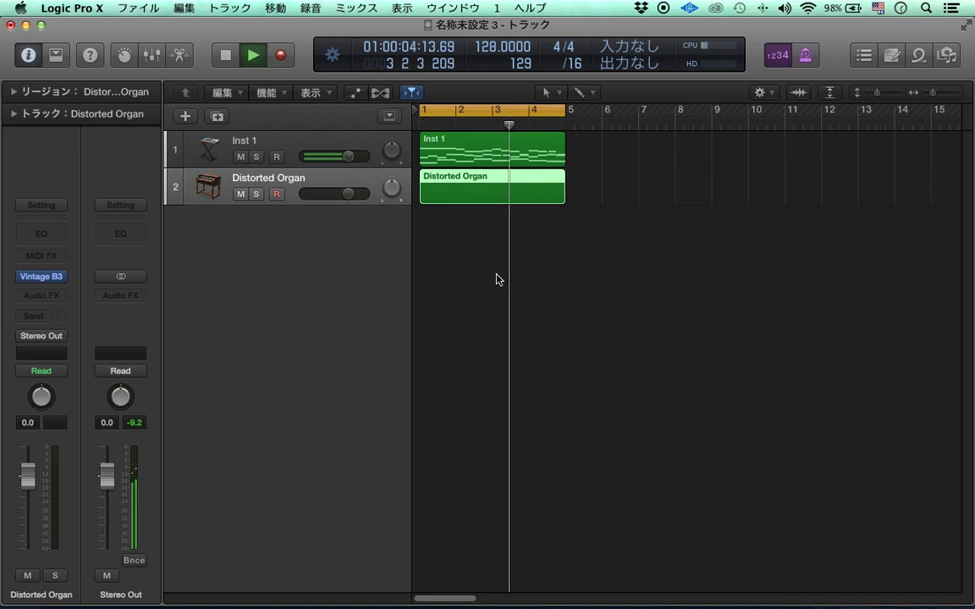
{"action": "key", "text": "p"}
Draw G3 eighth notes on the four off-beats of bar 1 in the organ region
{"action": "scroll", "coordinate": [464, 468], "scroll_direction": "up", "scroll_amount": 2}
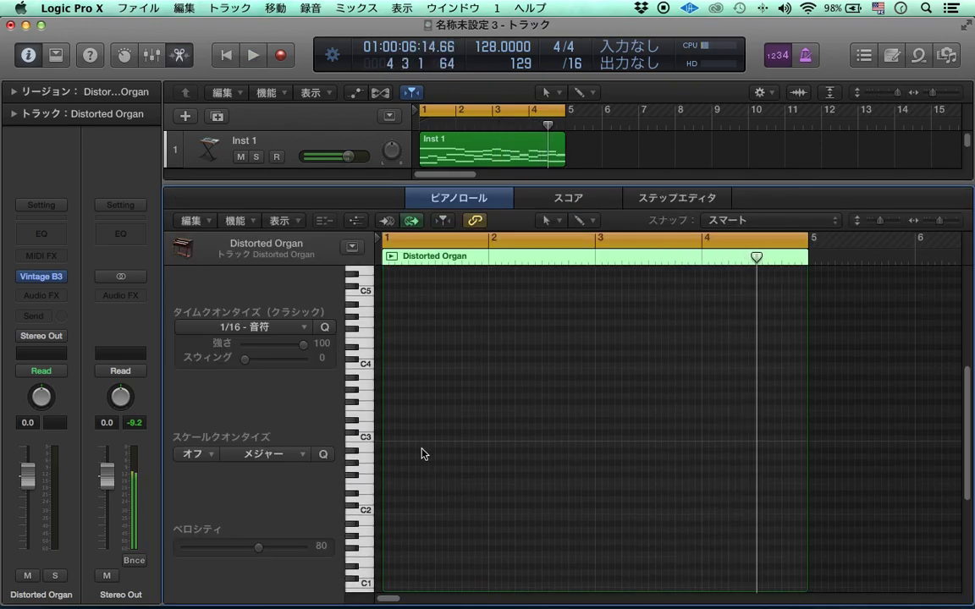
{"action": "scroll", "coordinate": [409, 418], "scroll_direction": "up", "scroll_amount": 1}
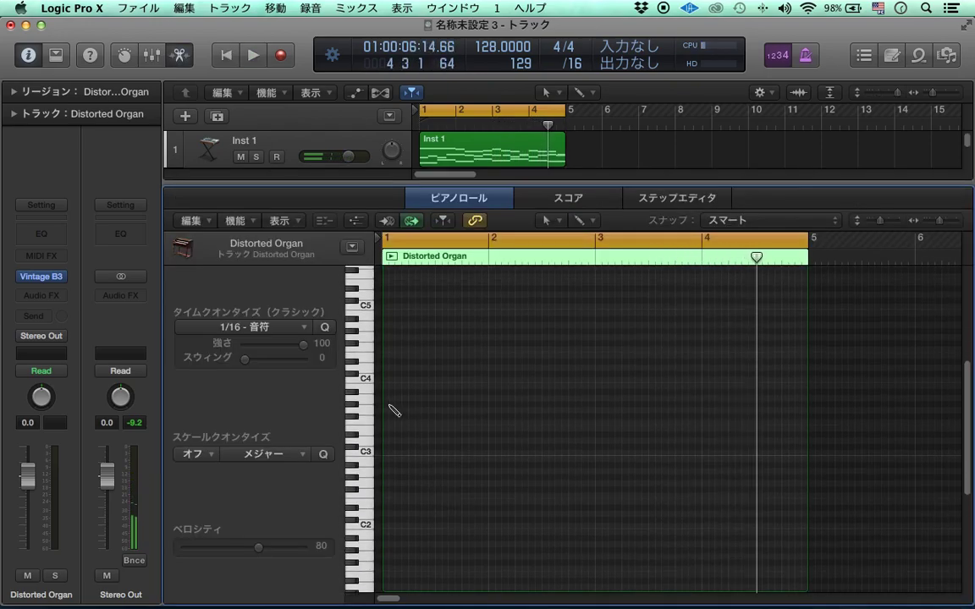
{"action": "left_click_drag", "start_coordinate": [414, 407], "coordinate": [403, 413]}
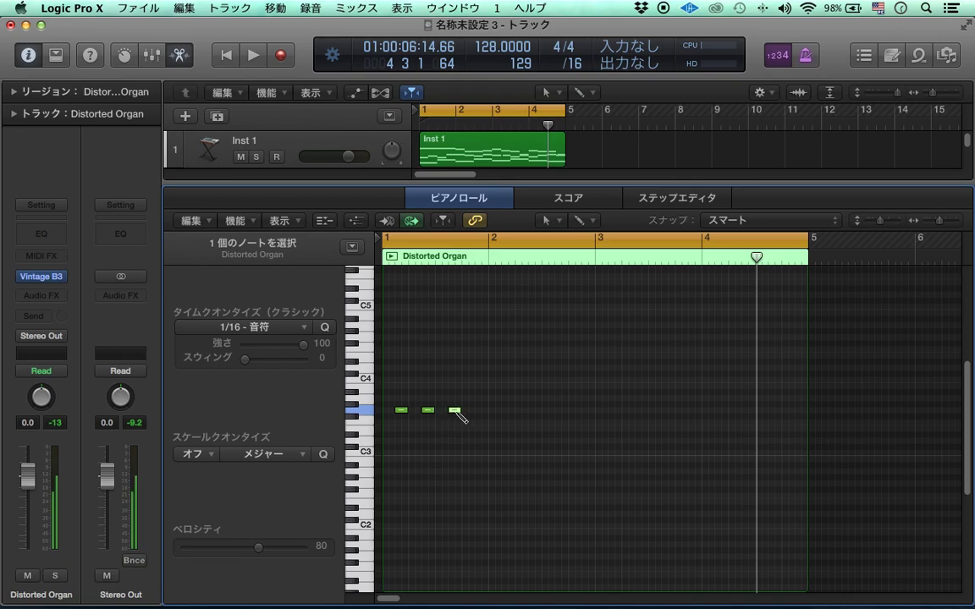
Copy the four off-beat organ notes to bar 2 at G#3, and repeat the bar 2 notes in bar 3
{"action": "left_click_drag", "start_coordinate": [506, 434], "coordinate": [406, 413]}
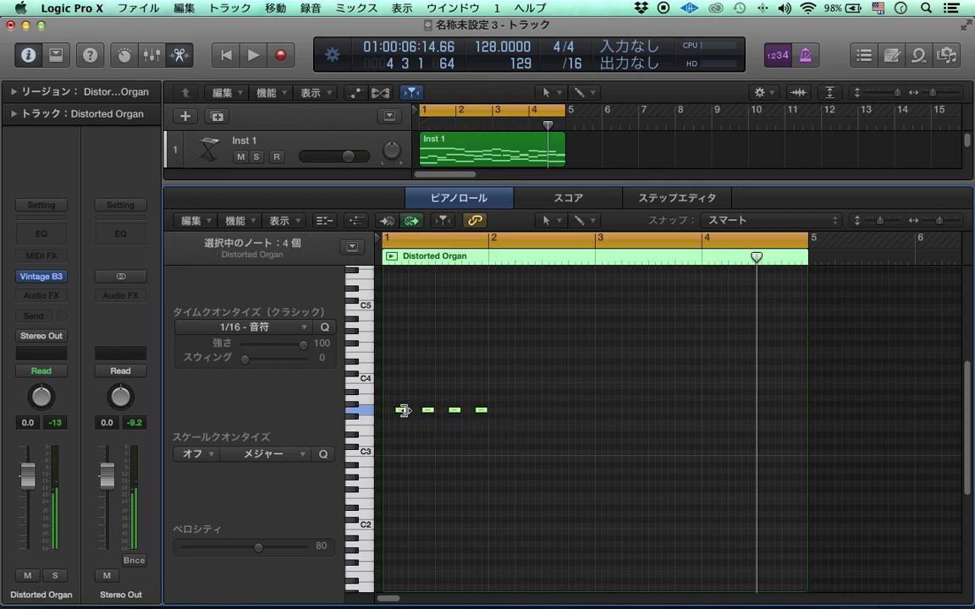
{"action": "left_click_drag", "start_coordinate": [510, 414], "coordinate": [511, 408]}
{"action": "left_click_drag", "start_coordinate": [538, 434], "coordinate": [567, 438]}
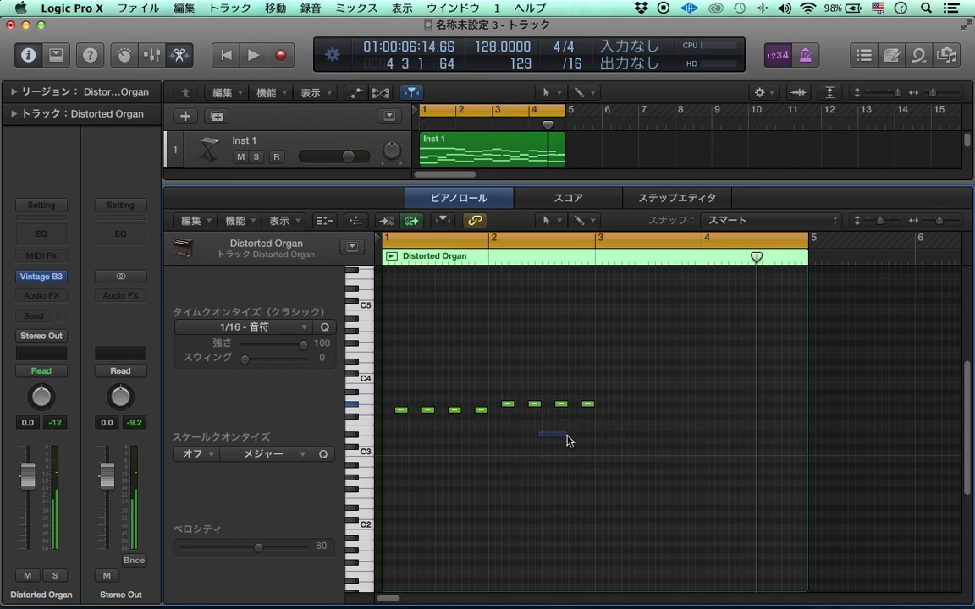
{"action": "left_click_drag", "start_coordinate": [504, 408], "coordinate": [504, 407]}
{"action": "key", "text": "super+r"}
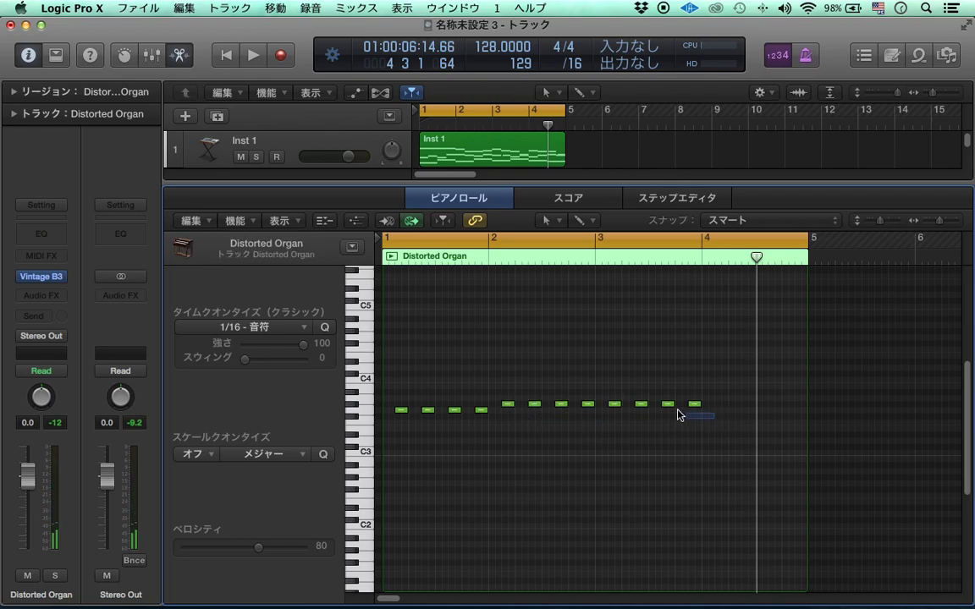
Copy the four off-beat organ notes to bar 4 at F3 and play the phrase from the start
{"action": "left_click_drag", "start_coordinate": [615, 405], "coordinate": [614, 405]}
{"action": "key", "text": "super+r"}
{"action": "left_click_drag", "start_coordinate": [721, 411], "coordinate": [721, 423]}
{"action": "key", "text": "Return"}
{"action": "key", "text": "space"}
{"action": "left_click", "coordinate": [674, 437]}
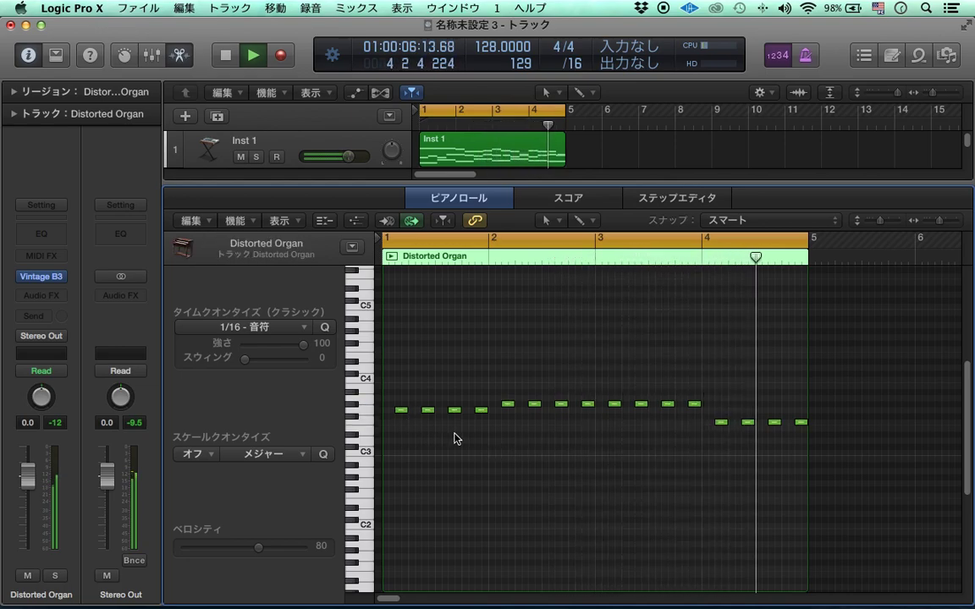
Shift all organ notes an eighth note earlier onto the beats and duplicate them one octave higher
{"action": "key", "text": "super+a"}
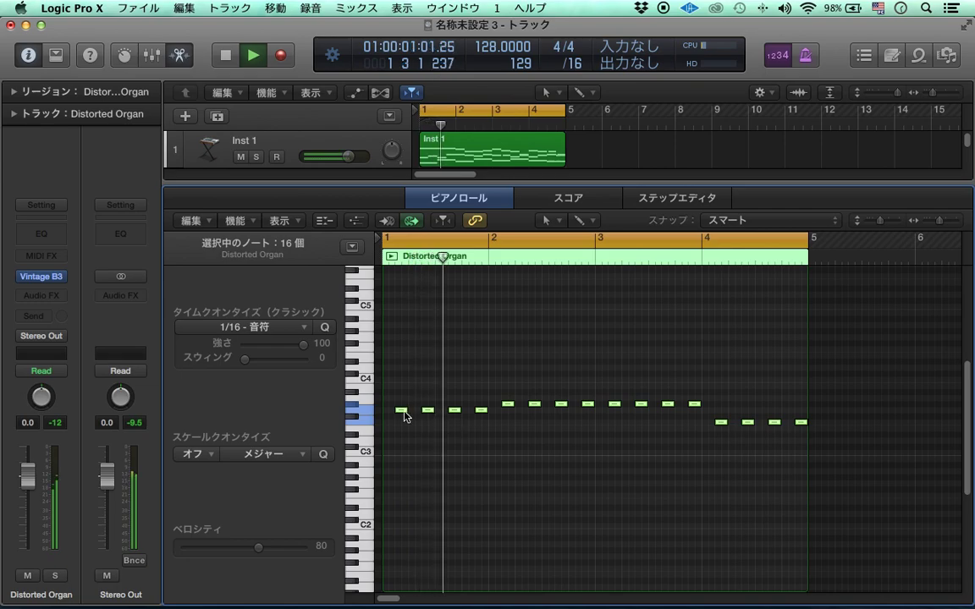
{"action": "left_click_drag", "start_coordinate": [401, 415], "coordinate": [387, 415]}
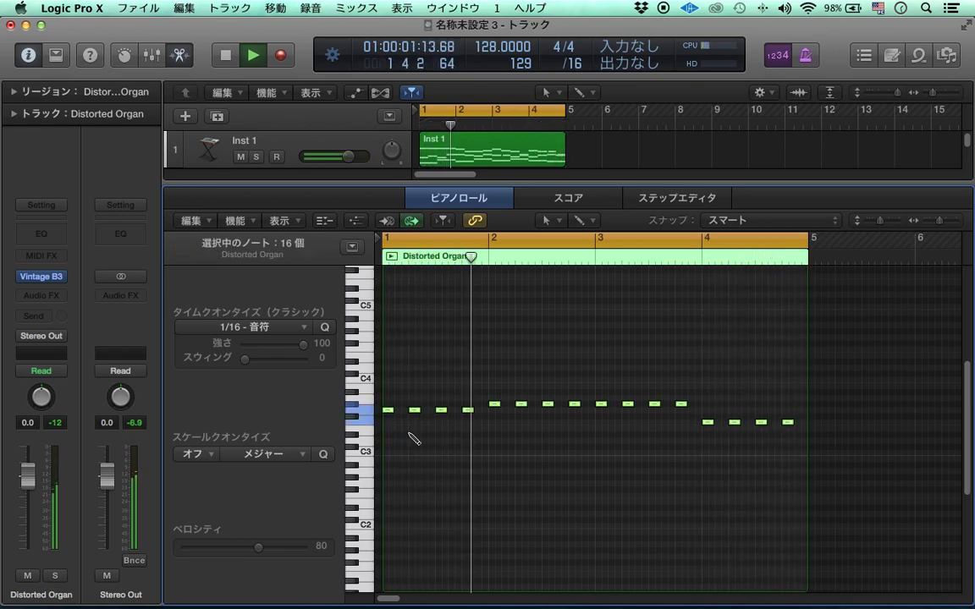
{"action": "left_click_drag", "start_coordinate": [386, 412], "coordinate": [387, 338]}
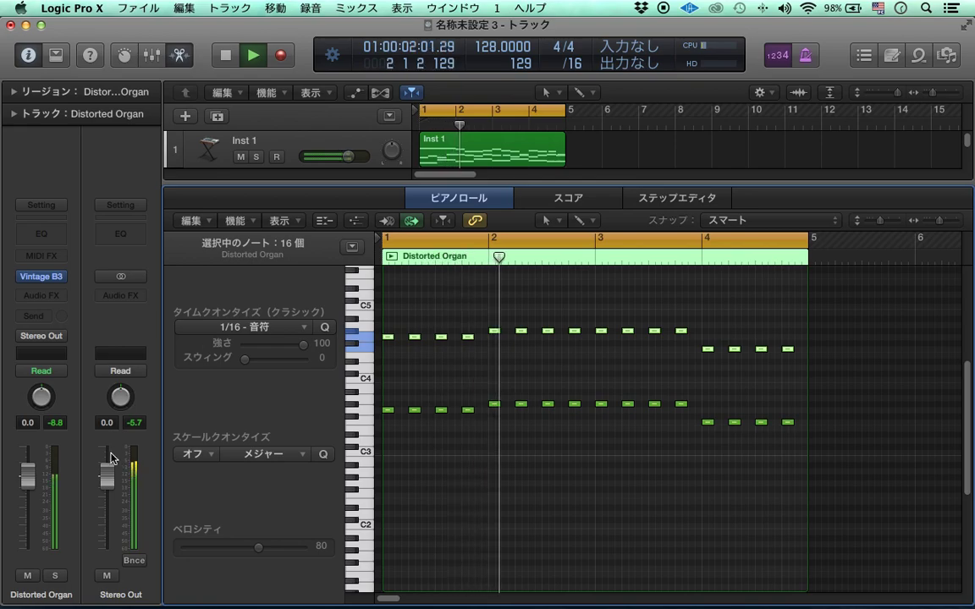
Lower the Distorted Organ track's volume to about -11.6 dB and return to its piano roll
{"action": "left_click_drag", "start_coordinate": [28, 476], "coordinate": [27, 511]}
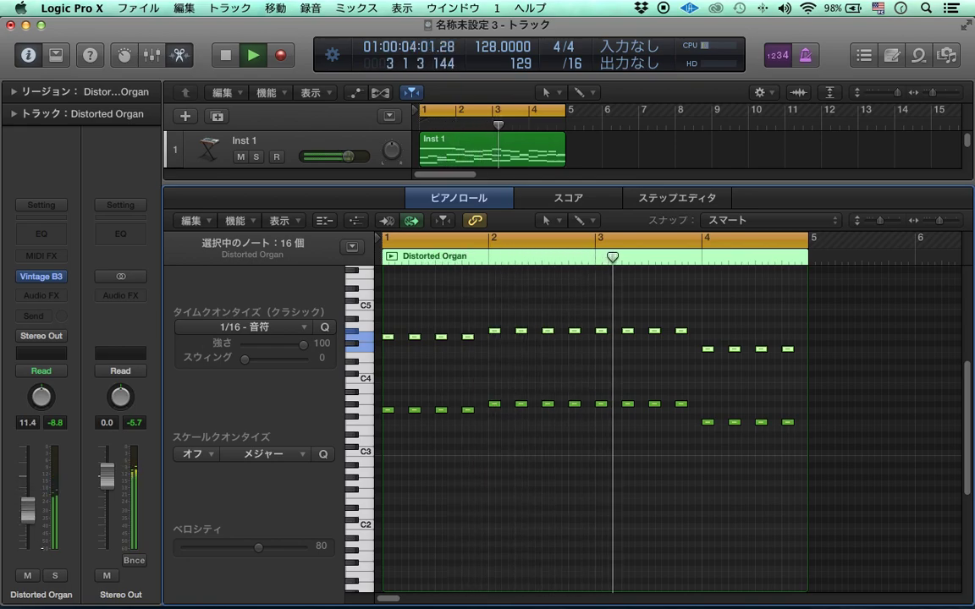
{"action": "key", "text": "e"}
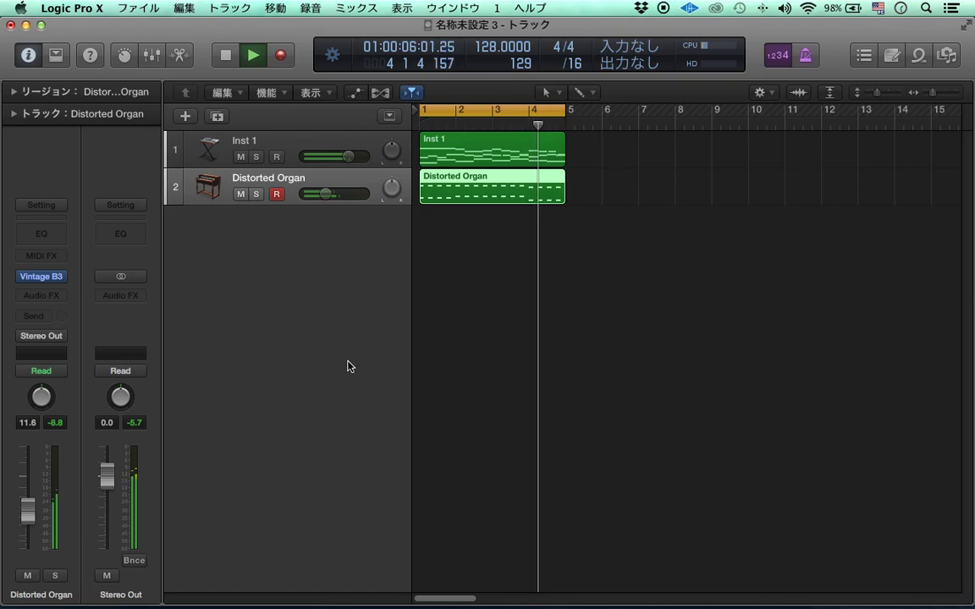
{"action": "key", "text": "e"}
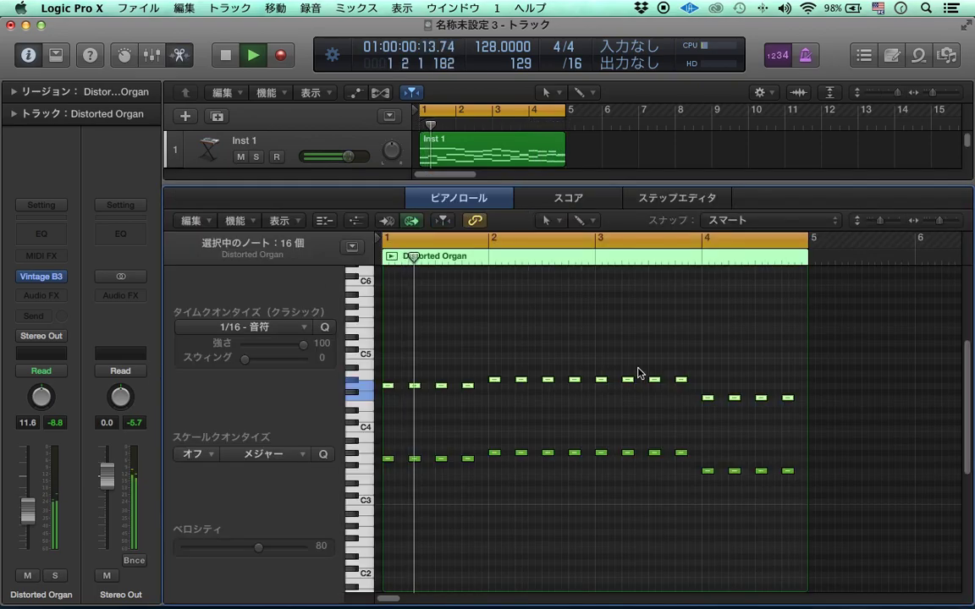
Raise the last two octave note pairs of bar 4 in the organ region and close the piano roll
{"action": "left_click", "coordinate": [760, 508]}
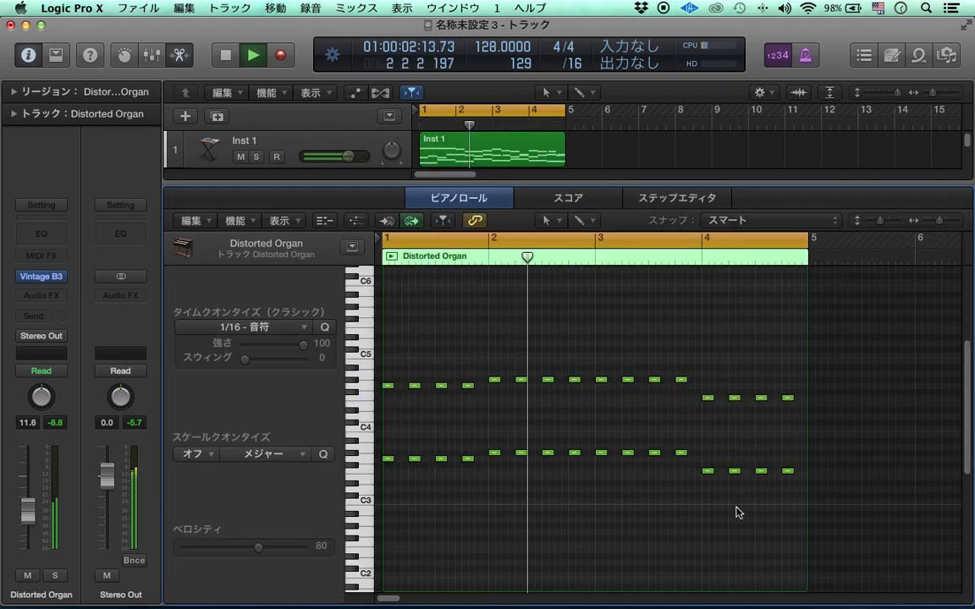
{"action": "left_click_drag", "start_coordinate": [733, 434], "coordinate": [708, 396]}
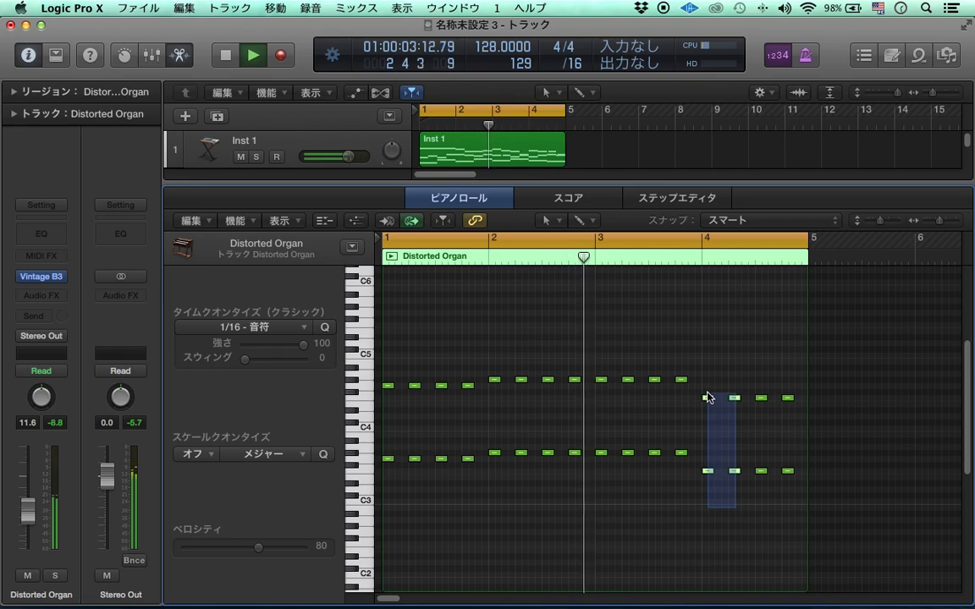
{"action": "left_click", "coordinate": [765, 516]}
{"action": "left_click_drag", "start_coordinate": [801, 486], "coordinate": [762, 384]}
{"action": "left_click", "coordinate": [769, 482]}
{"action": "key", "text": "p"}
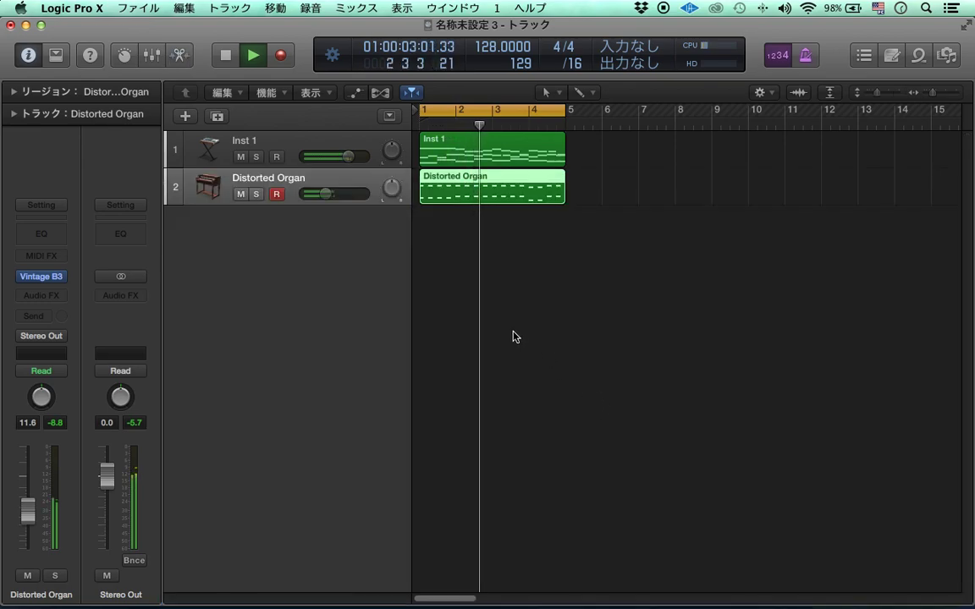
Add a software instrument track with an empty channel strip and load the stereo Novation V-Station on it
{"action": "left_click", "coordinate": [185, 116]}
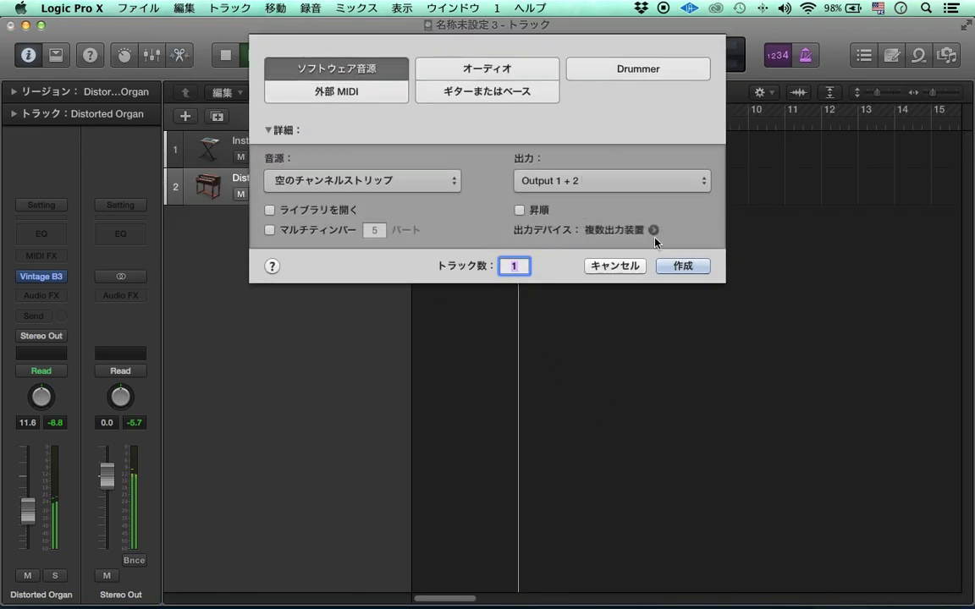
{"action": "left_click", "coordinate": [681, 265]}
{"action": "left_click", "coordinate": [41, 276]}
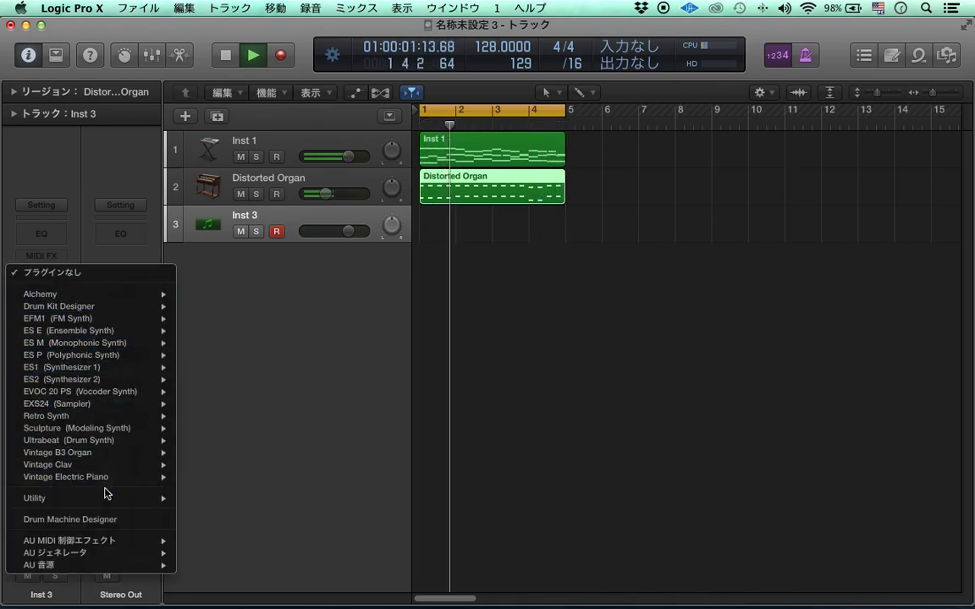
{"action": "mouse_move", "coordinate": [110, 565]}
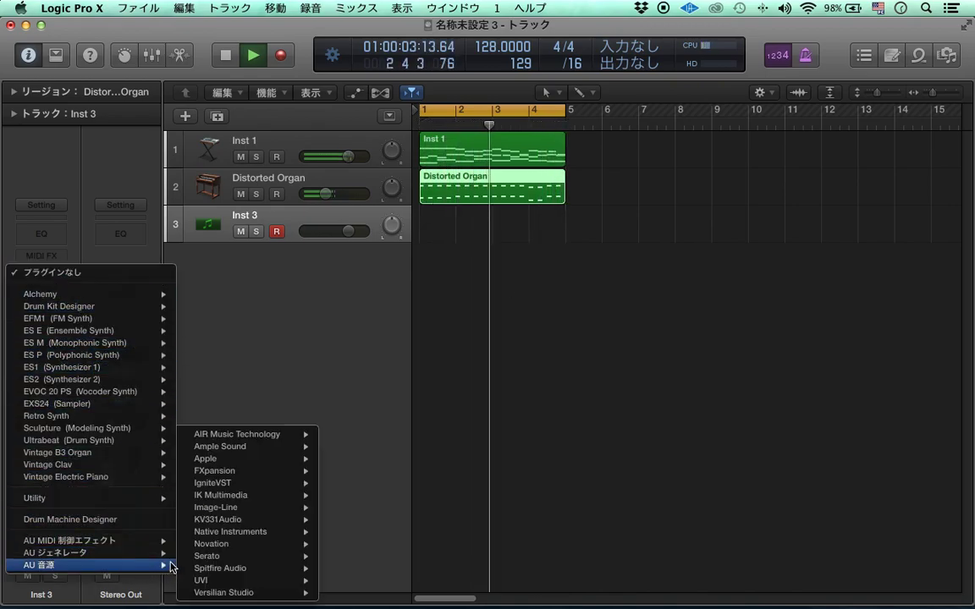
{"action": "mouse_move", "coordinate": [186, 570]}
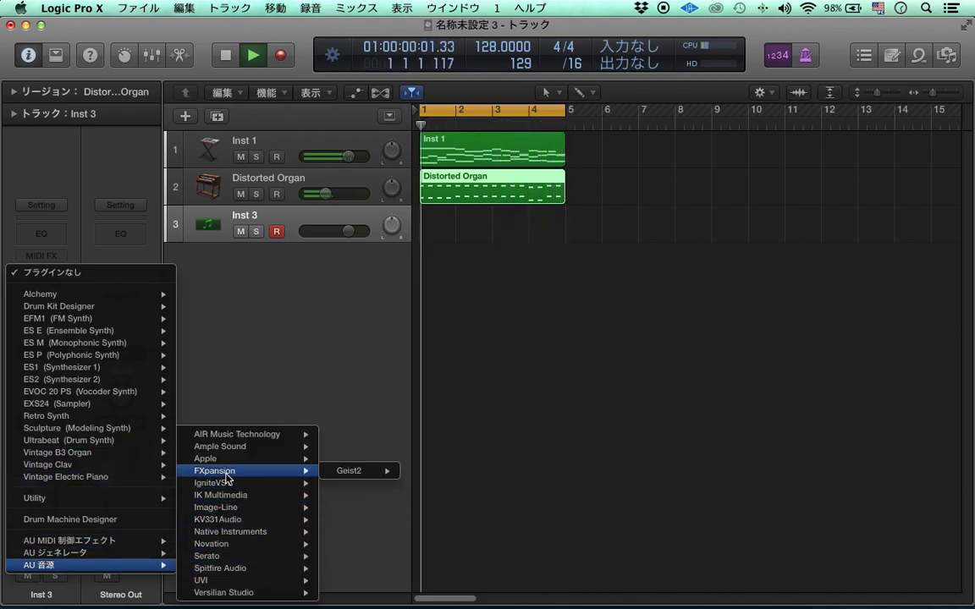
{"action": "mouse_move", "coordinate": [242, 536]}
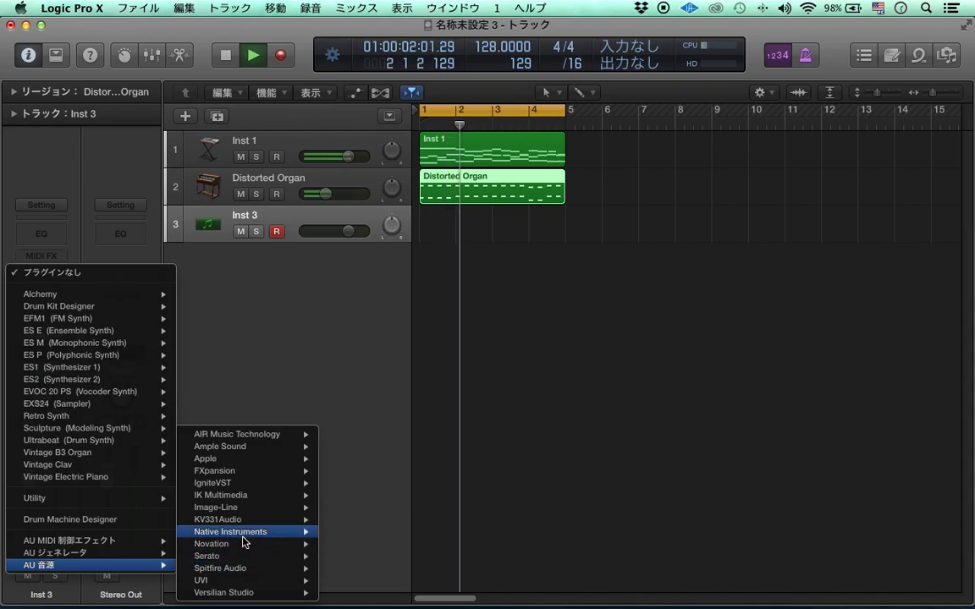
{"action": "mouse_move", "coordinate": [398, 568]}
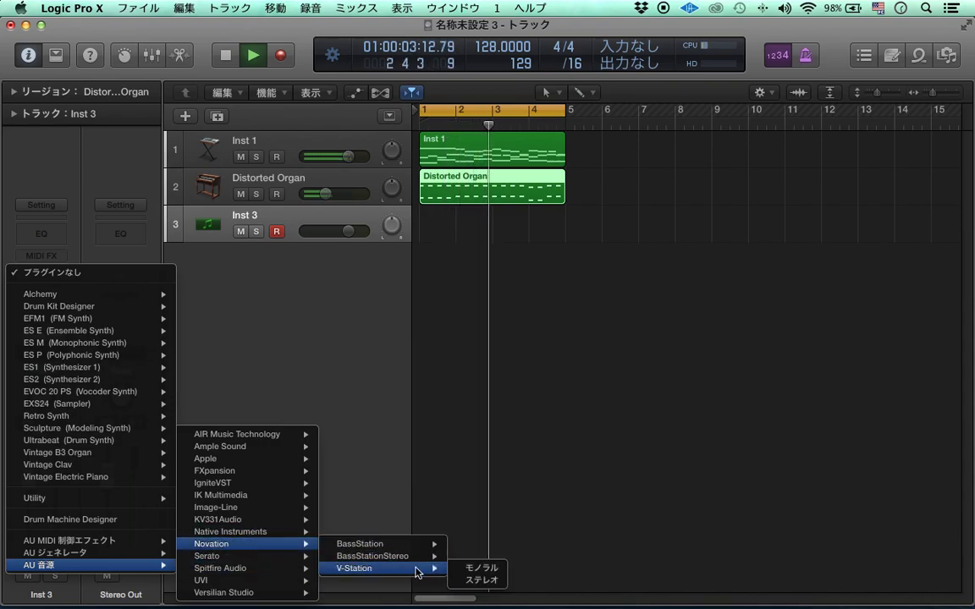
{"action": "left_click", "coordinate": [479, 580]}
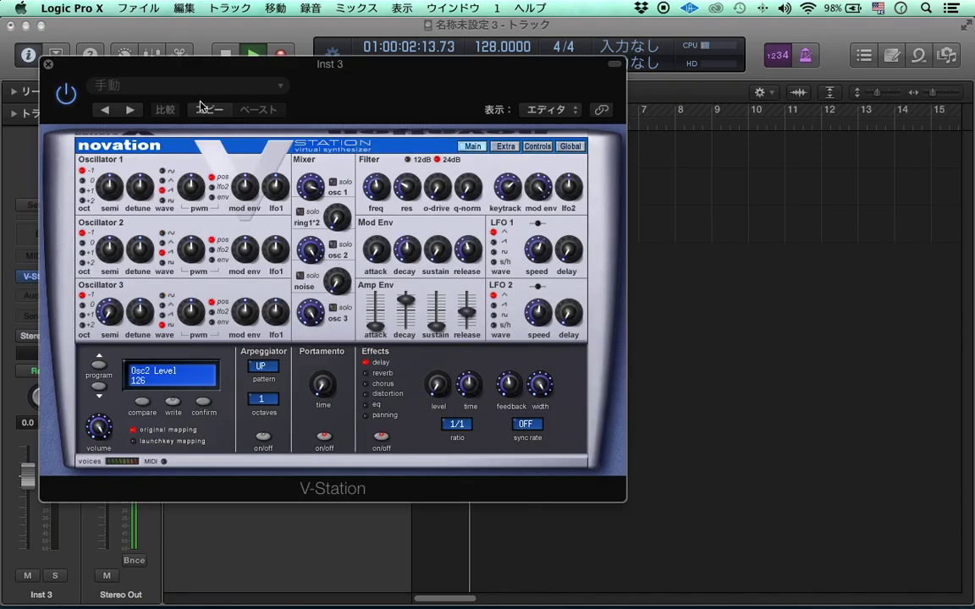
Choose the V-Station factory preset Pres36: Strings4 and close the plug-in window
{"action": "left_click", "coordinate": [202, 88]}
{"action": "mouse_move", "coordinate": [190, 354]}
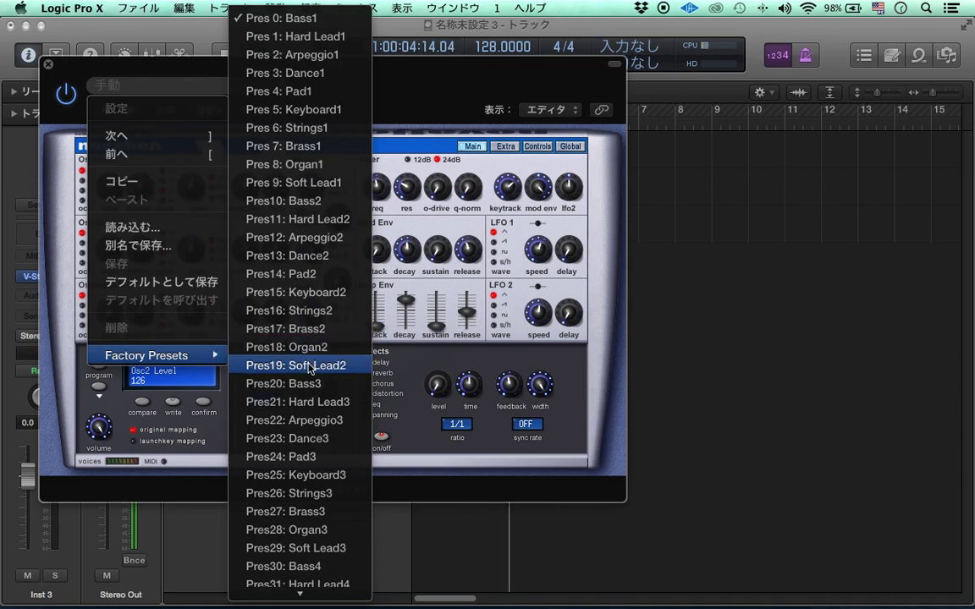
{"action": "scroll", "coordinate": [309, 364], "scroll_direction": "down", "scroll_amount": 10}
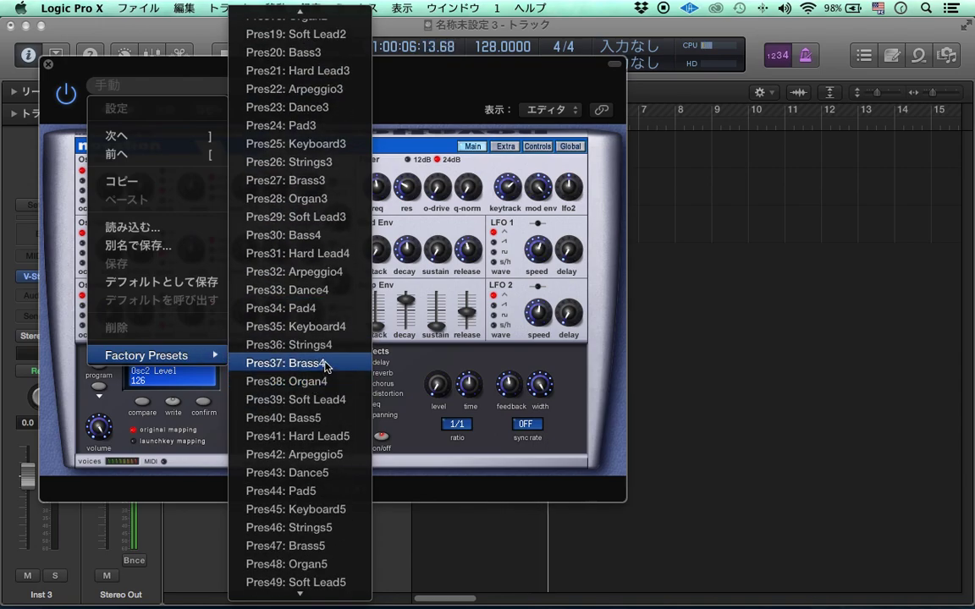
{"action": "left_click", "coordinate": [303, 339]}
{"action": "left_click", "coordinate": [47, 63]}
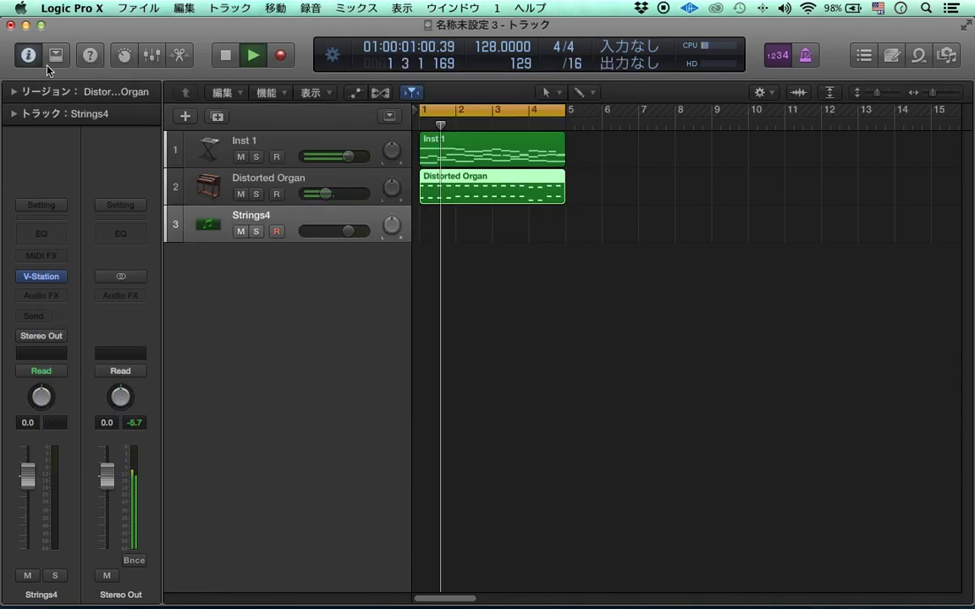
Create an empty region spanning bars 1 to 4 on the Strings4 track and open it in the piano roll
{"action": "double_click", "coordinate": [451, 229]}
{"action": "left_click_drag", "start_coordinate": [451, 233], "coordinate": [564, 246]}
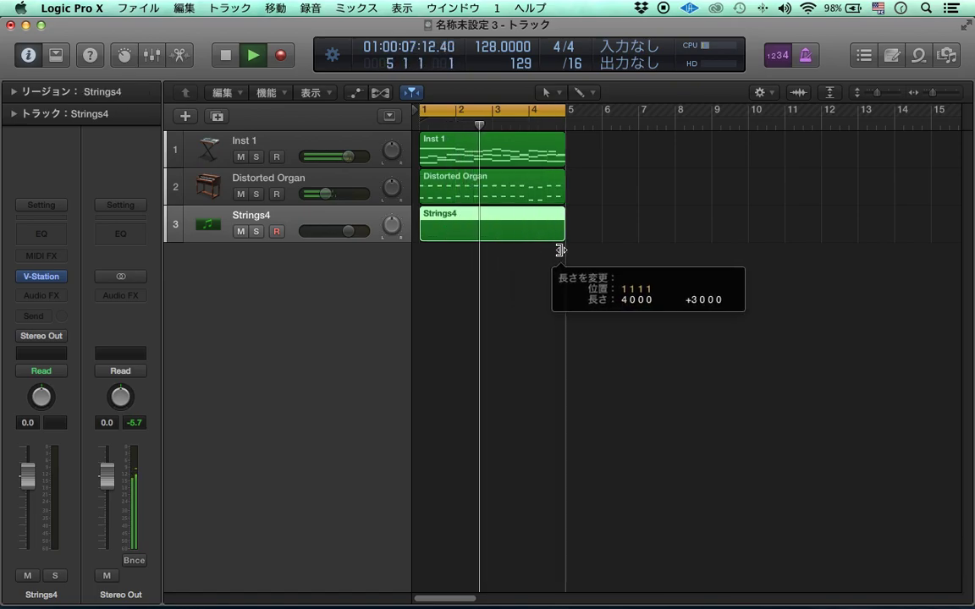
{"action": "double_click", "coordinate": [501, 232]}
{"action": "scroll", "coordinate": [441, 352], "scroll_direction": "up", "scroll_amount": 3}
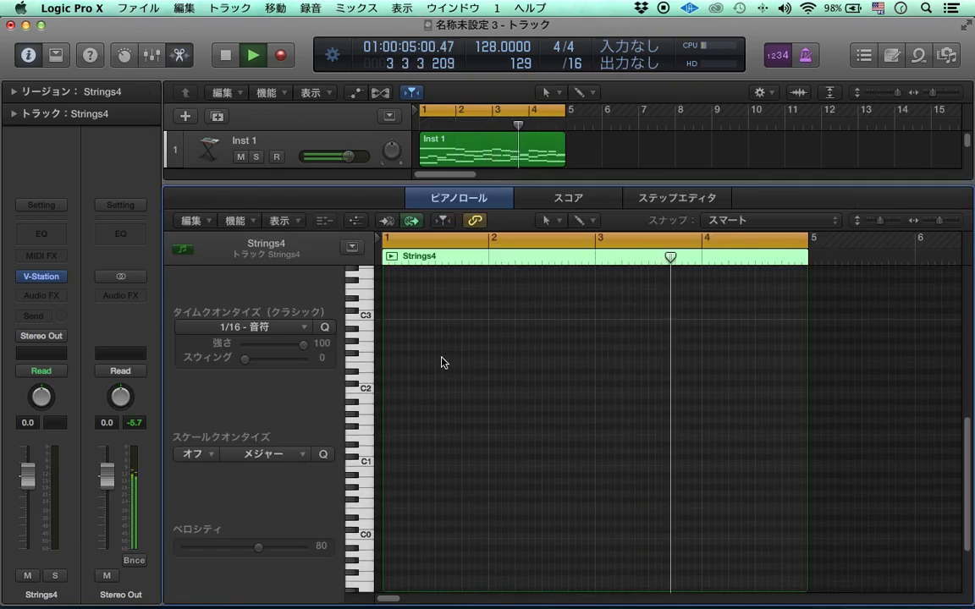
Enter eighth notes D#5, C5 and G4 on beats 2 to 4 of bar 1, and D#5, C5 and G#4 on those beats of bar 2
{"action": "key", "text": "space"}
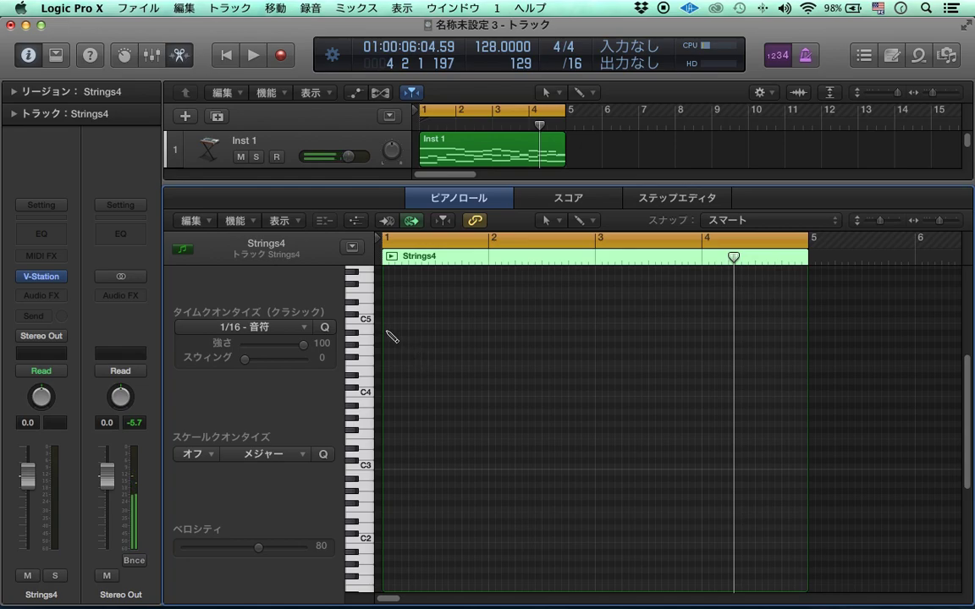
{"action": "left_click_drag", "start_coordinate": [393, 303], "coordinate": [414, 303]}
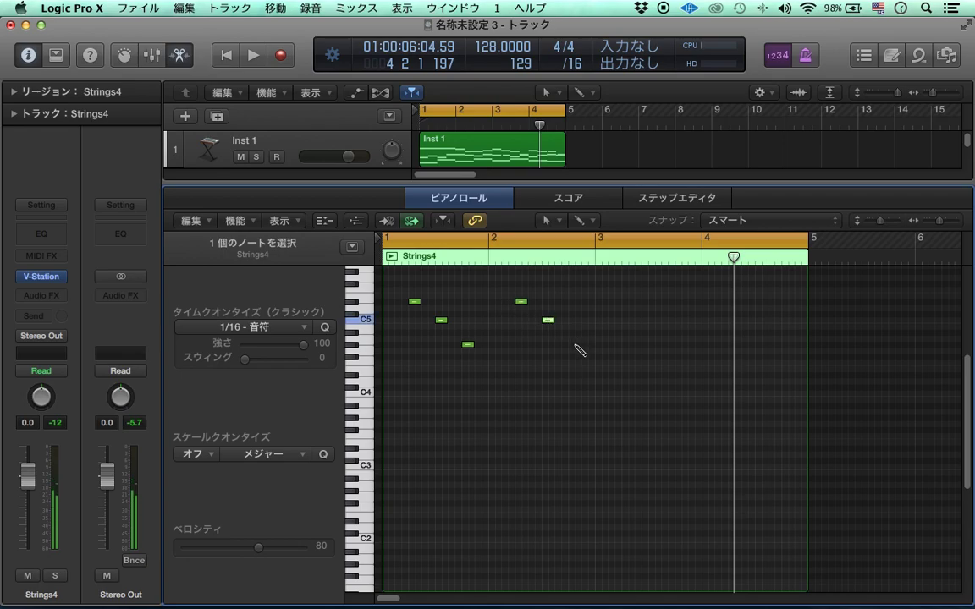
{"action": "left_click", "coordinate": [465, 344]}
{"action": "left_click_drag", "start_coordinate": [465, 344], "coordinate": [471, 353]}
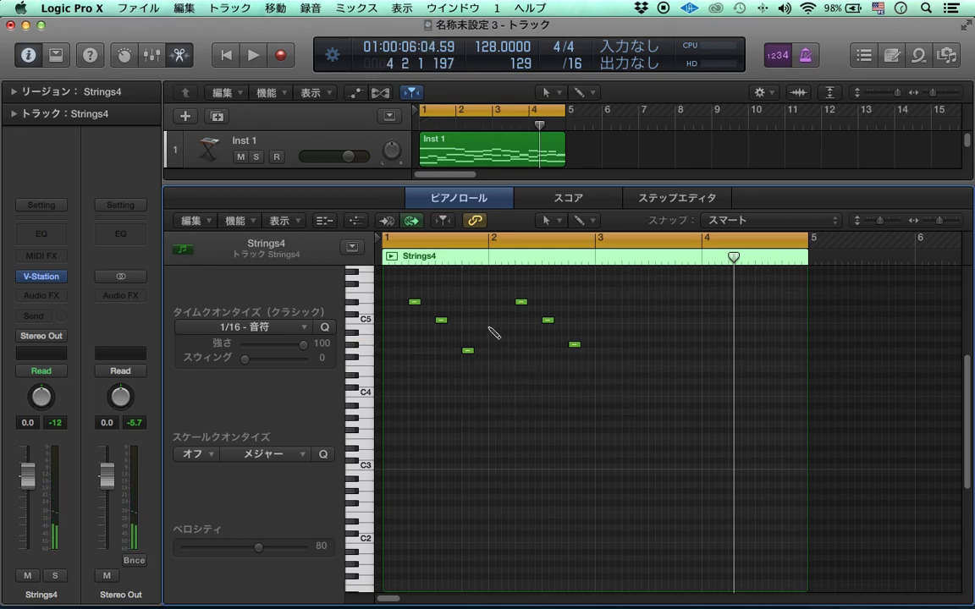
Play the melody from the start and add an A#4 eighth note on the last off-beat of bar 1
{"action": "key", "text": "Return"}
{"action": "key", "text": "space"}
{"action": "left_click", "coordinate": [540, 378]}
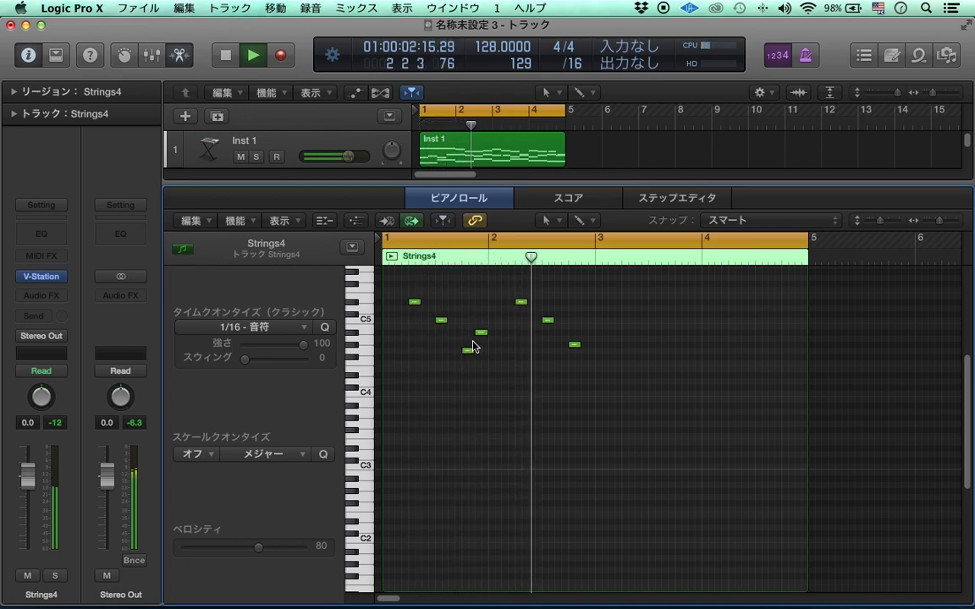
Delete the bar 2 notes in the Strings4 region and move the bar 1 notes down one octave
{"action": "key", "text": "space"}
{"action": "left_click_drag", "start_coordinate": [590, 356], "coordinate": [524, 299]}
{"action": "left_click_drag", "start_coordinate": [532, 380], "coordinate": [428, 391]}
{"action": "key", "text": "space"}
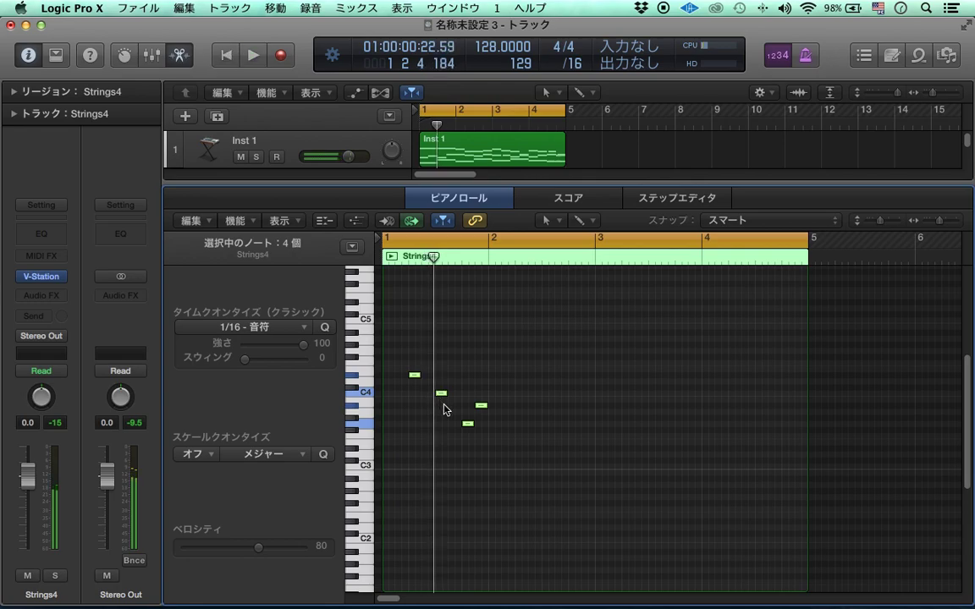
Move the C4 note in bar 1 one eighth note later and play the melody
{"action": "left_click", "coordinate": [453, 413]}
{"action": "mouse_move", "coordinate": [443, 396]}
{"action": "left_mouse_down"}
{"action": "mouse_move", "coordinate": [461, 401]}
{"action": "mouse_move", "coordinate": [435, 386]}
{"action": "mouse_move", "coordinate": [451, 395]}
{"action": "left_mouse_up"}
{"action": "key", "text": "space"}
{"action": "left_click", "coordinate": [489, 435]}
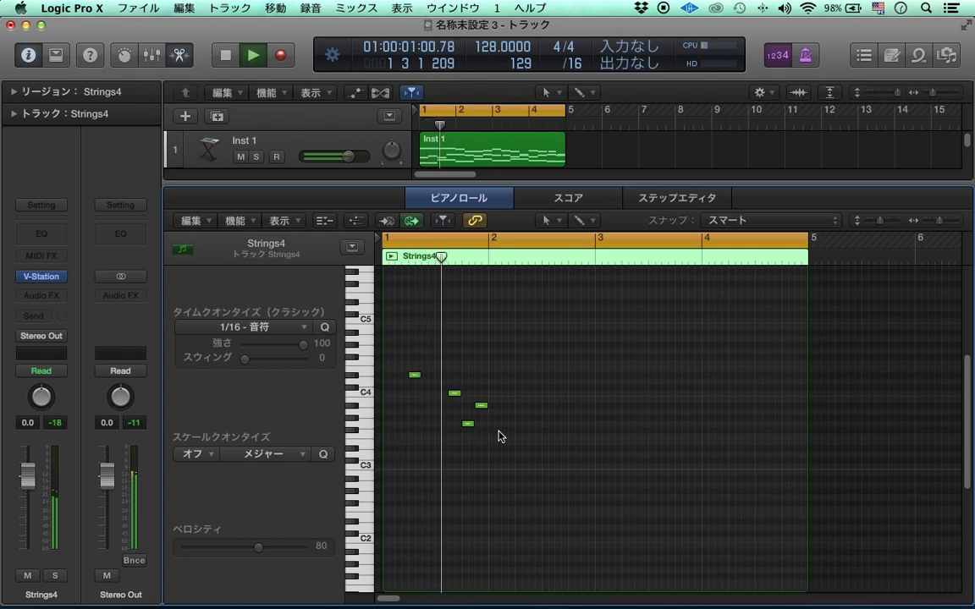
Swap the order of the last two notes of bar 1 so A#3 precedes G3, and play from the start
{"action": "key", "text": "space"}
{"action": "mouse_move", "coordinate": [470, 430]}
{"action": "left_mouse_down"}
{"action": "mouse_move", "coordinate": [481, 398]}
{"action": "mouse_move", "coordinate": [482, 432]}
{"action": "left_mouse_up"}
{"action": "key", "text": "Return"}
{"action": "key", "text": "space"}
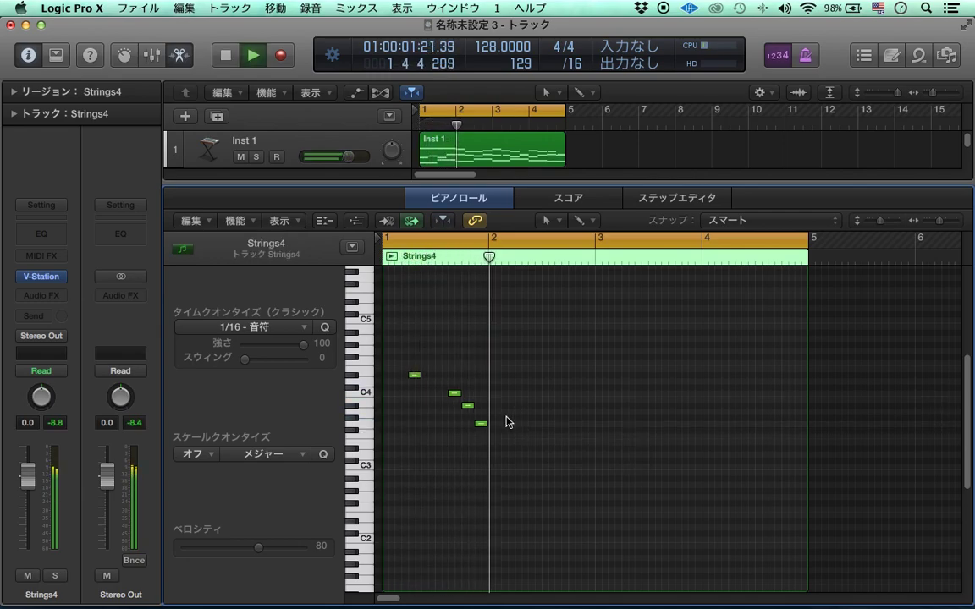
Delete the A#3 note from bar 1 of the Strings4 region and play the melody from the start
{"action": "key", "text": "space"}
{"action": "left_click", "coordinate": [469, 406]}
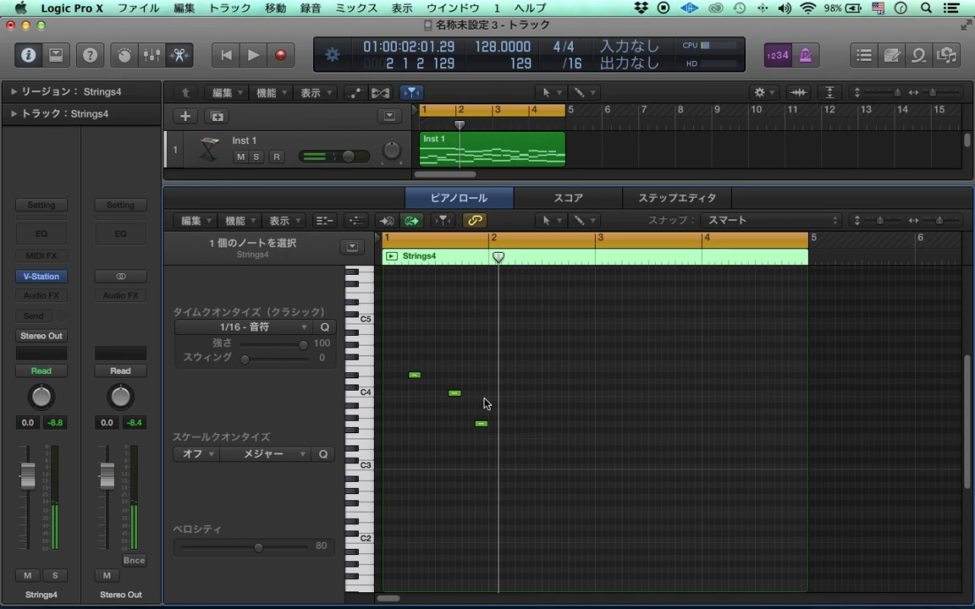
{"action": "key", "text": "Return"}
{"action": "key", "text": "space"}
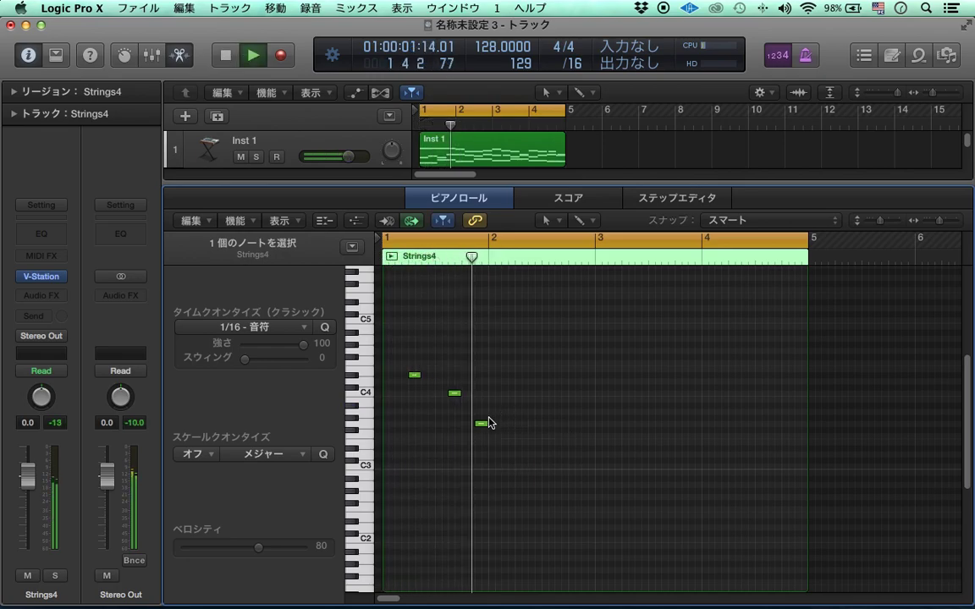
Step the V-Station program back from Strings4 to Organ3, auditioning presets against the loop, and close the plug-in
{"action": "key", "text": "space"}
{"action": "left_click_drag", "start_coordinate": [515, 446], "coordinate": [382, 392]}
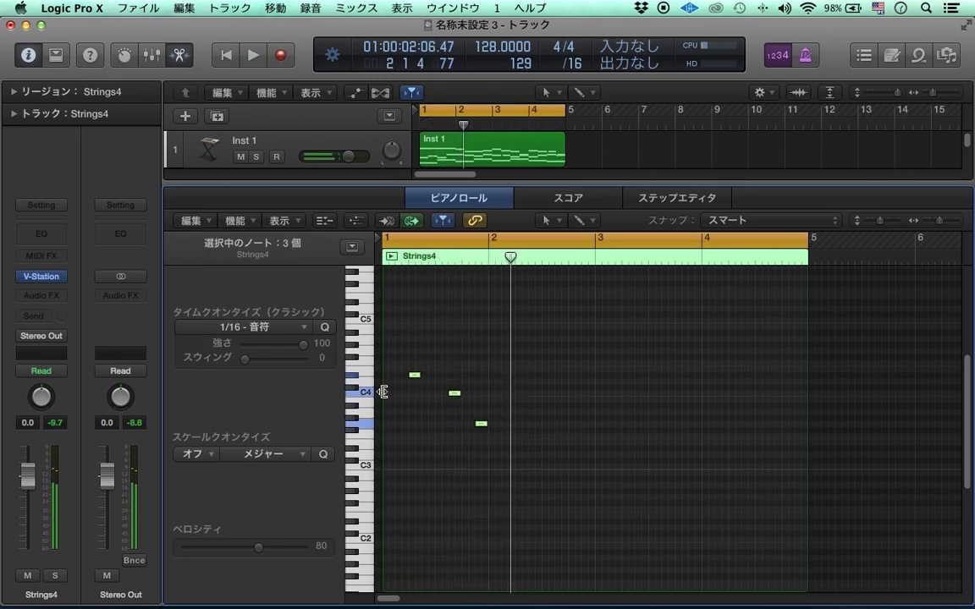
{"action": "left_click", "coordinate": [42, 276]}
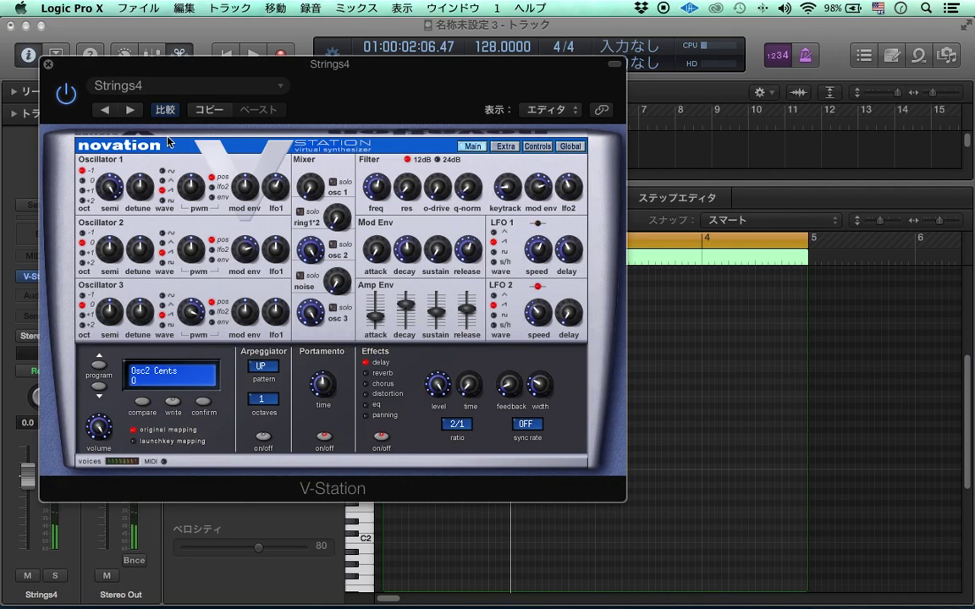
{"action": "left_click", "coordinate": [99, 388]}
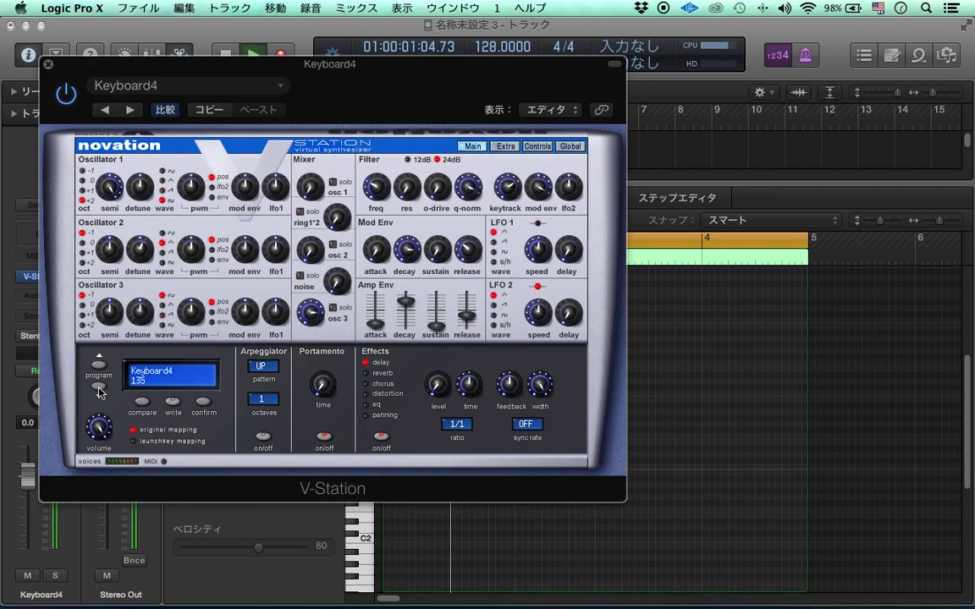
{"action": "left_click", "coordinate": [99, 388]}
{"action": "left_click", "coordinate": [99, 388]}
{"action": "left_click", "coordinate": [99, 388]}
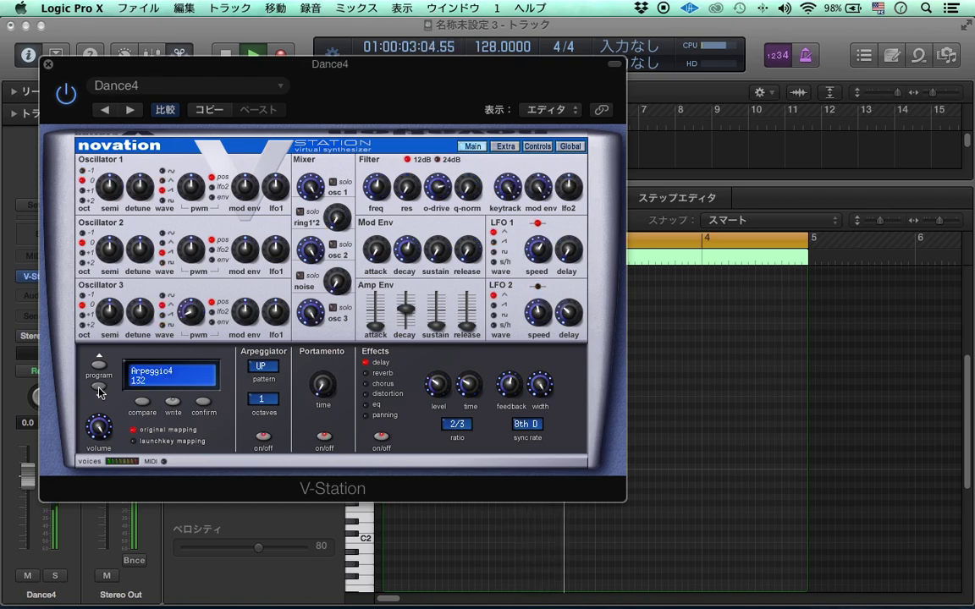
{"action": "left_click", "coordinate": [99, 388]}
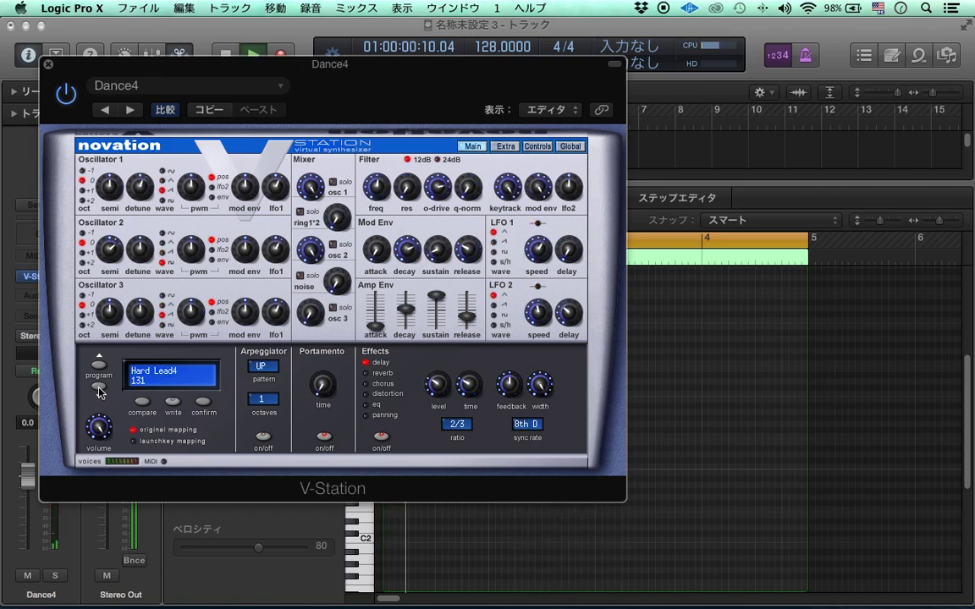
{"action": "left_click", "coordinate": [99, 388]}
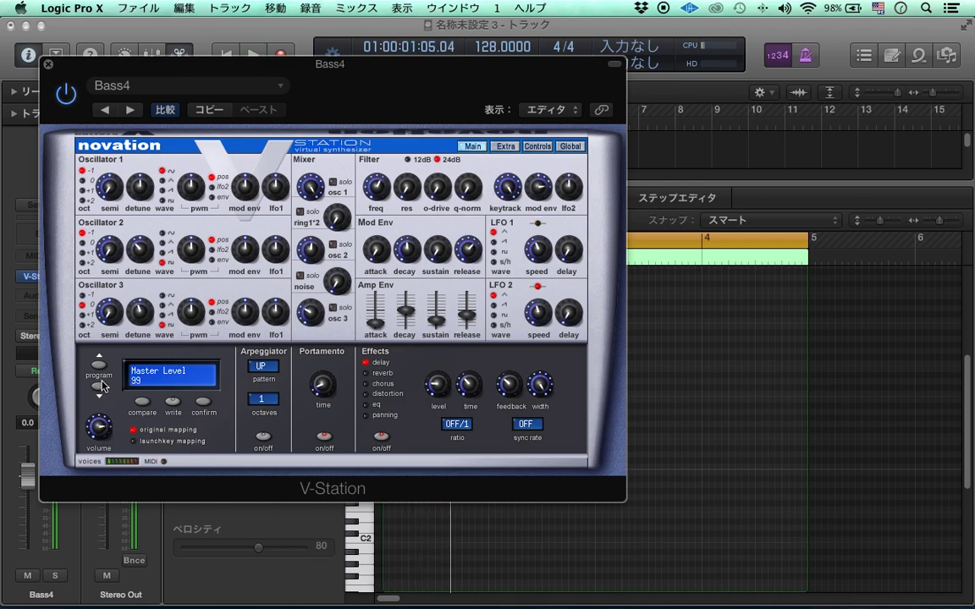
{"action": "left_click", "coordinate": [99, 388]}
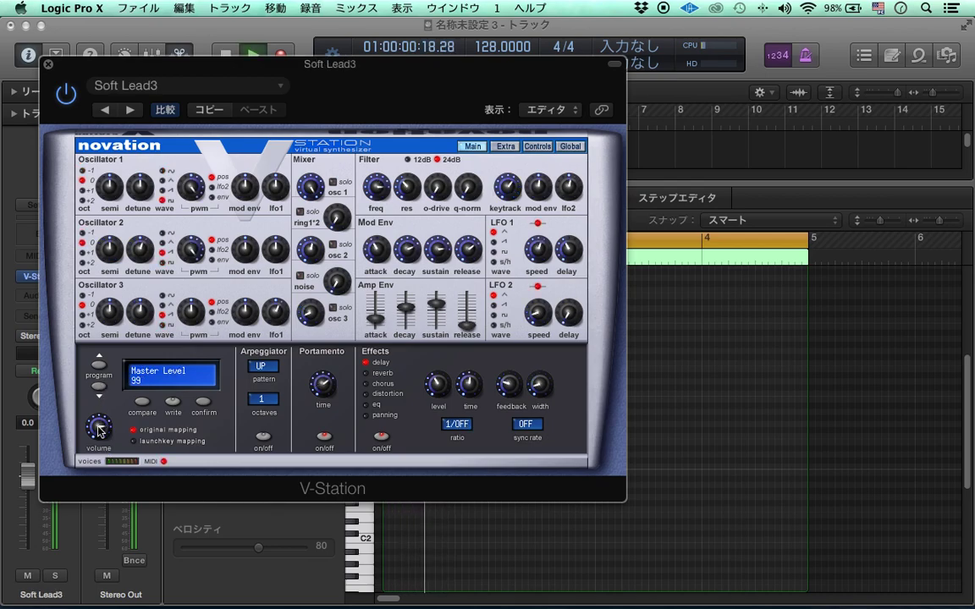
{"action": "left_click", "coordinate": [99, 388]}
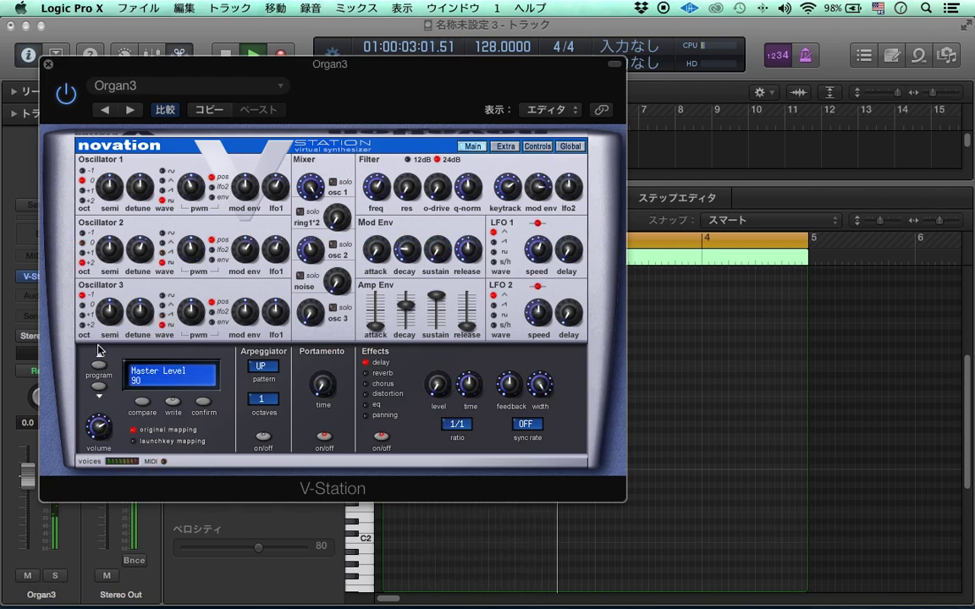
{"action": "left_click", "coordinate": [48, 65]}
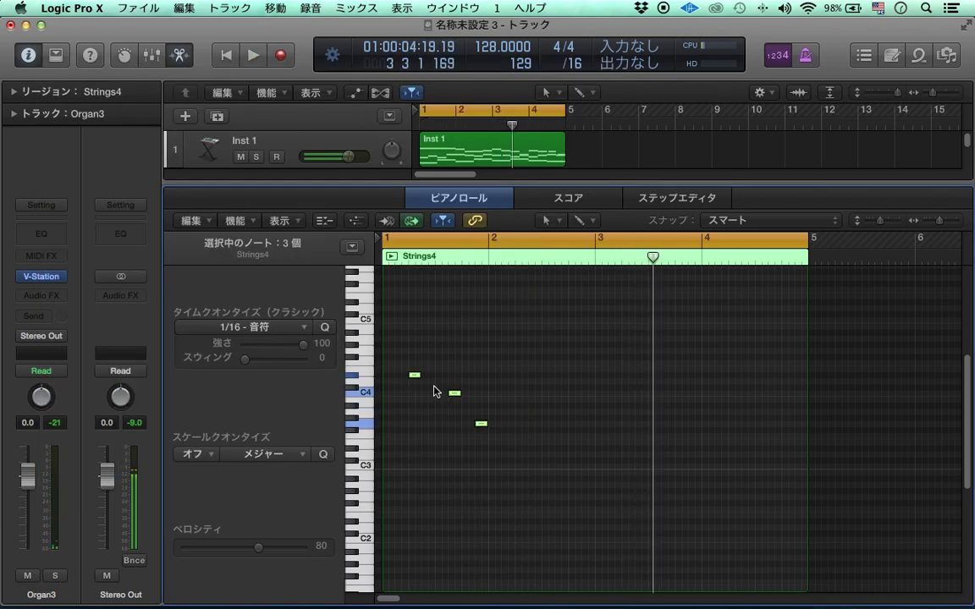
Add two G#3 notes in bar 2 of the Strings4 region, at its start and at 2 2 3, and play the melody
{"action": "key", "text": "space"}
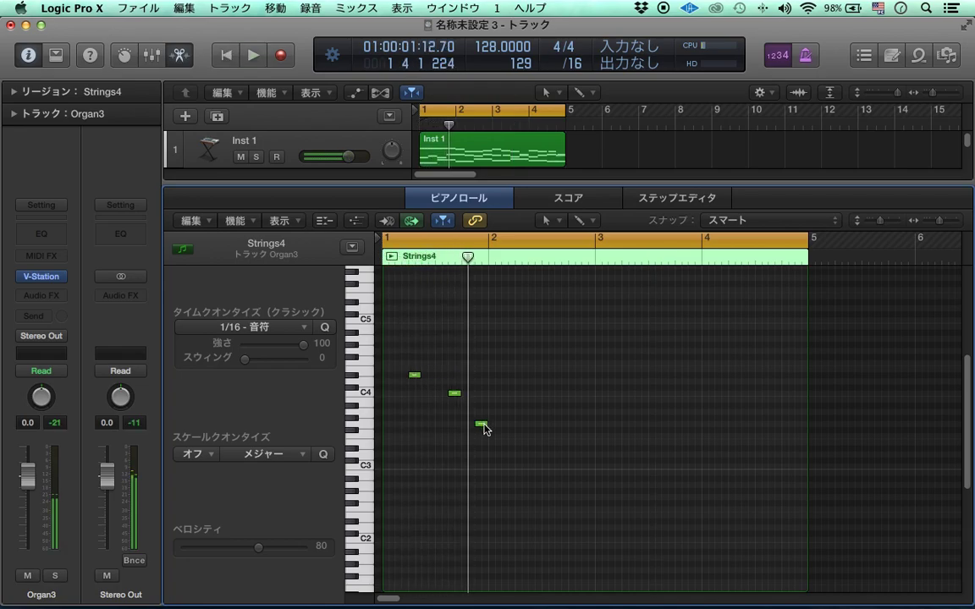
{"action": "left_click", "coordinate": [482, 425]}
{"action": "left_click", "coordinate": [492, 418]}
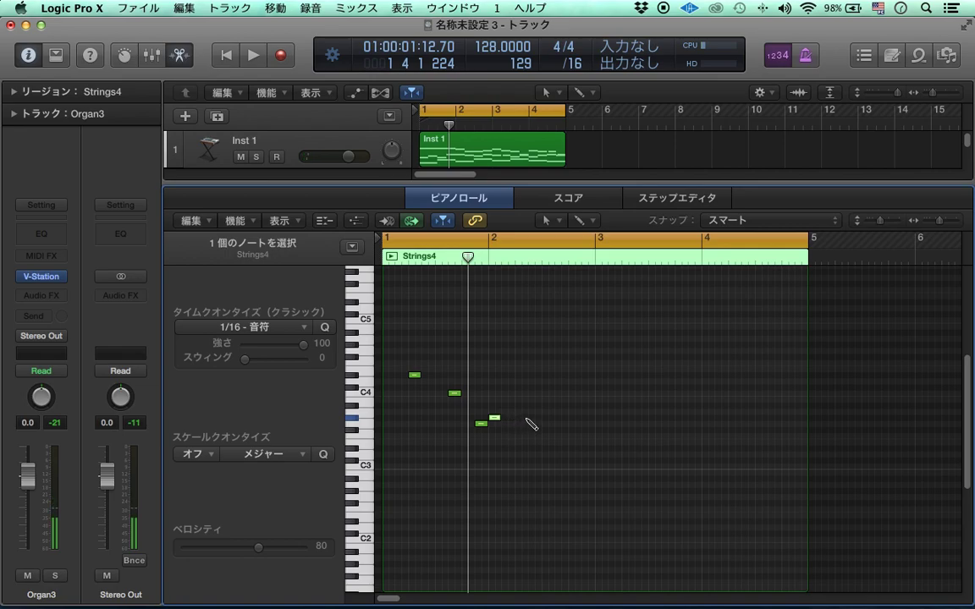
{"action": "double_click", "coordinate": [529, 418]}
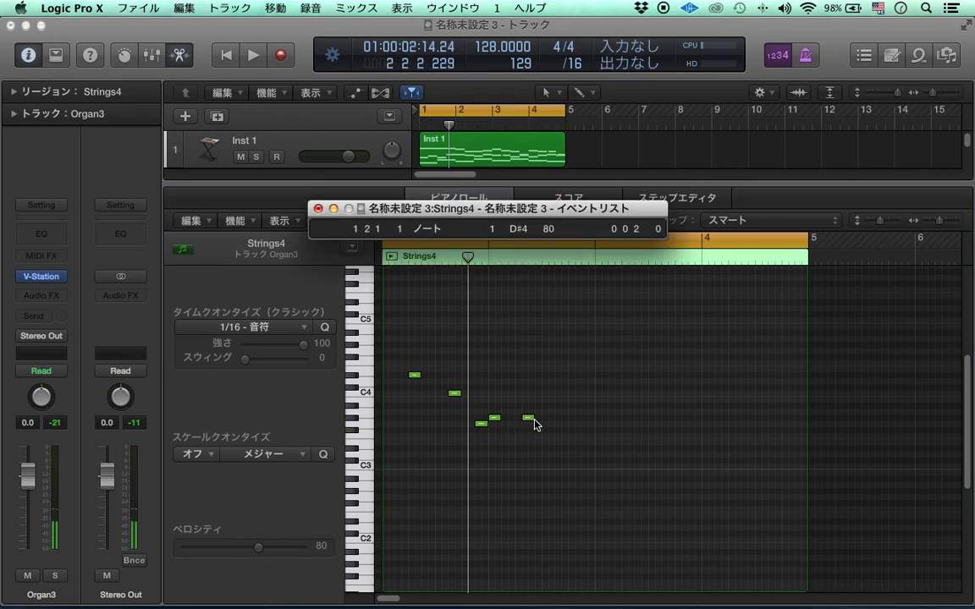
{"action": "left_click_drag", "start_coordinate": [529, 418], "coordinate": [534, 420]}
{"action": "key", "text": "space"}
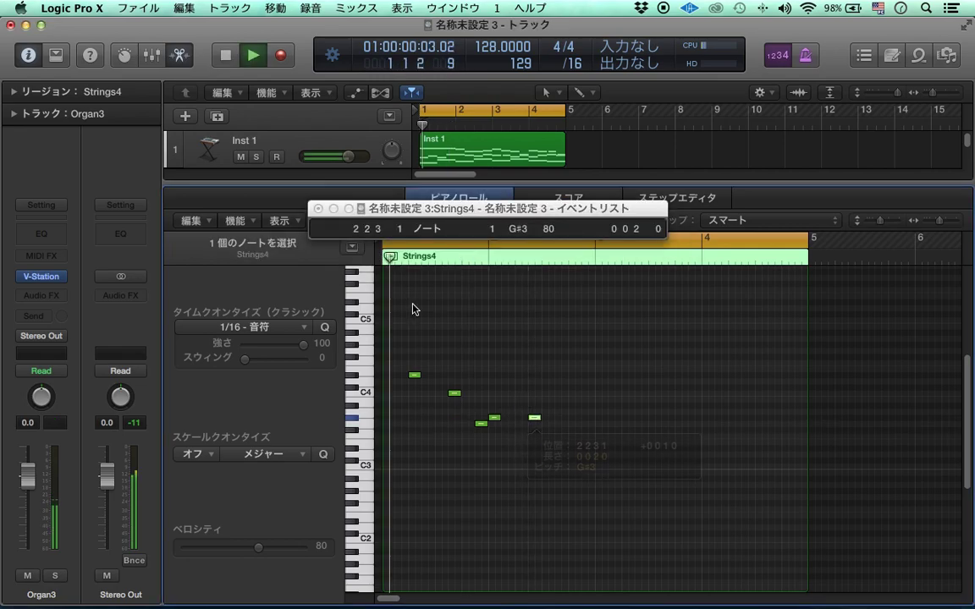
{"action": "left_click", "coordinate": [317, 208]}
{"action": "left_click", "coordinate": [526, 365]}
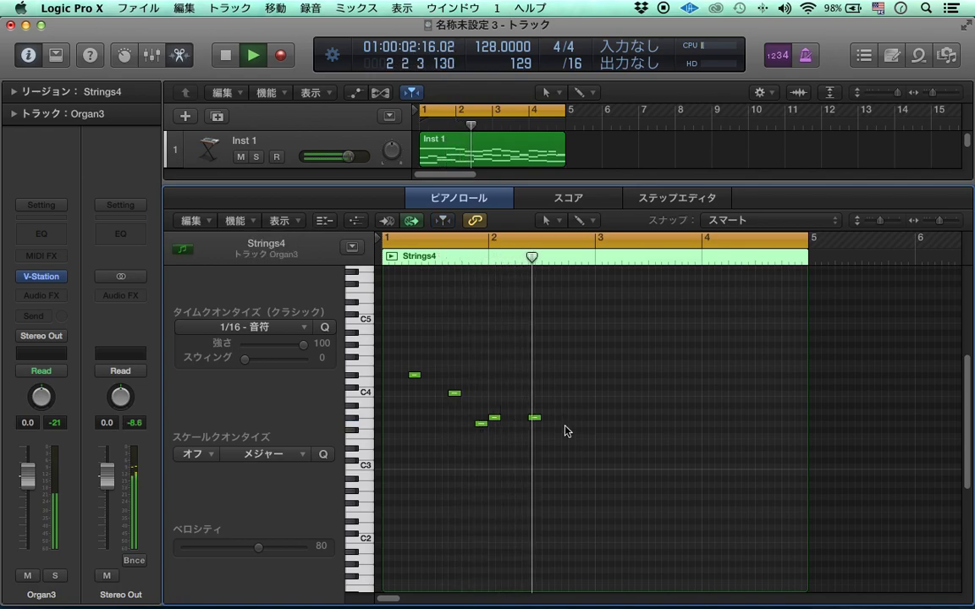
Add an F3 note on beat 4 of bar 2 followed by a G#3 an eighth note after it, and play the loop
{"action": "key", "text": "space"}
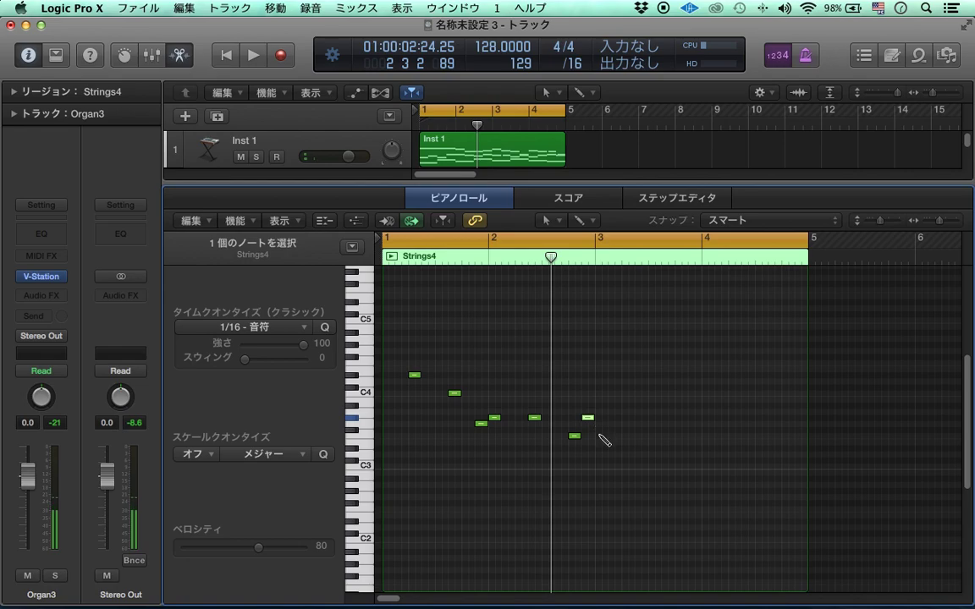
{"action": "key", "text": "space"}
{"action": "left_click", "coordinate": [591, 445]}
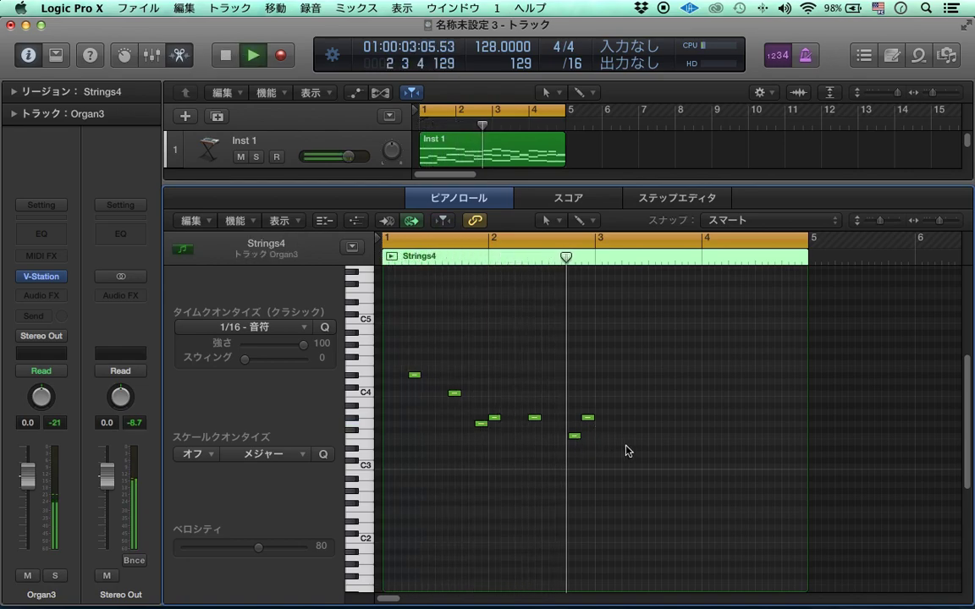
Add F3 notes at the start of bar 3 and an eighth note after its beat 2, and play the melody
{"action": "key", "text": "space"}
{"action": "left_click", "coordinate": [602, 436]}
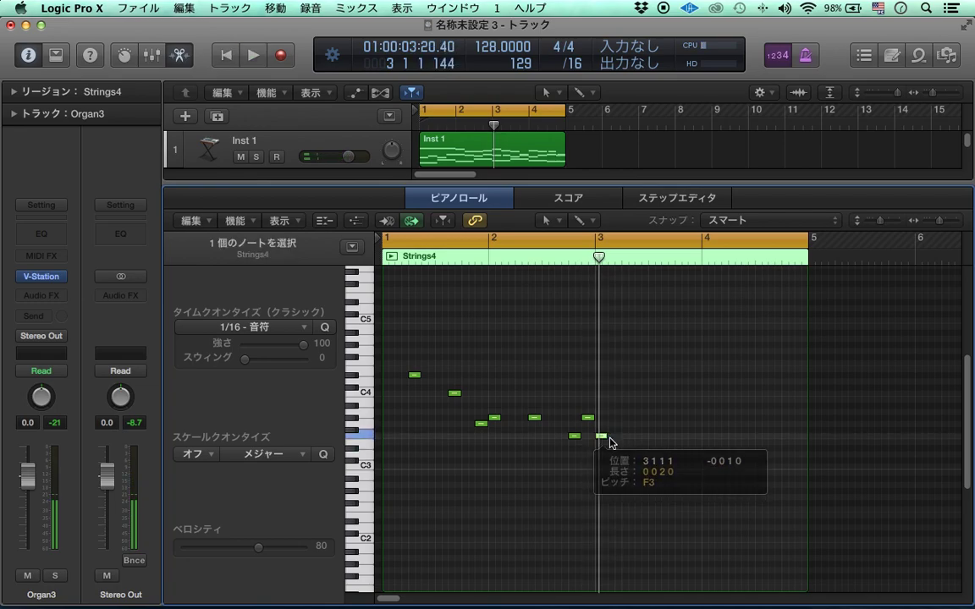
{"action": "left_click", "coordinate": [631, 449]}
{"action": "key", "text": "space"}
{"action": "left_click", "coordinate": [627, 436]}
{"action": "left_click", "coordinate": [667, 462]}
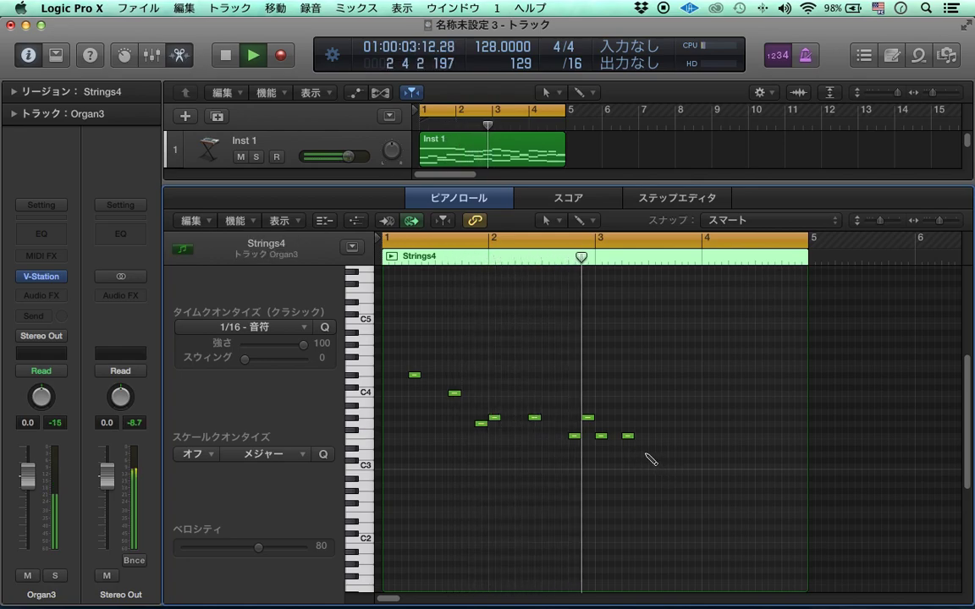
{"action": "left_click_drag", "start_coordinate": [626, 437], "coordinate": [641, 438]}
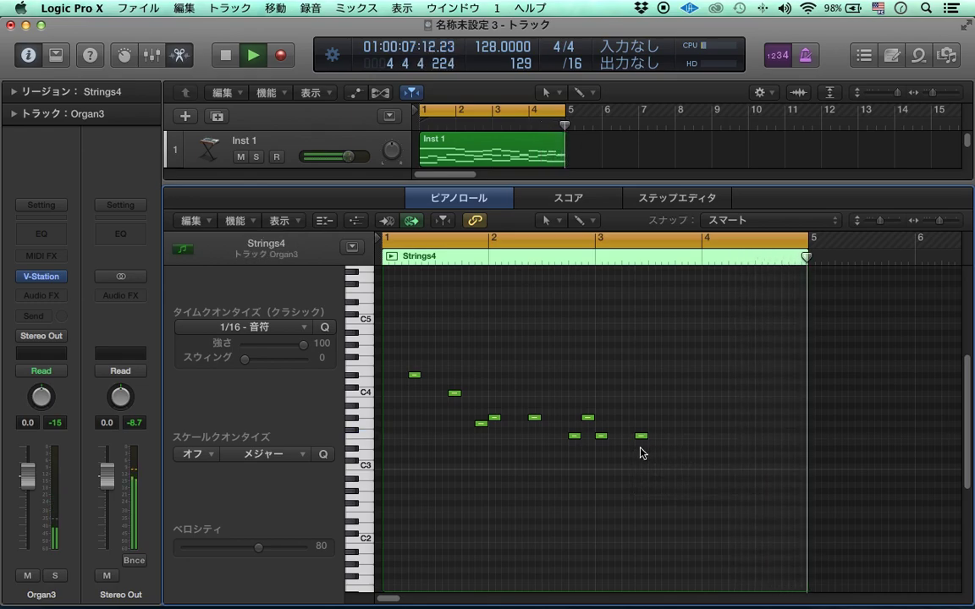
Add a D3 note on beat 3 of bar 3, raise it to G#3, and play from the start
{"action": "left_click", "coordinate": [651, 454]}
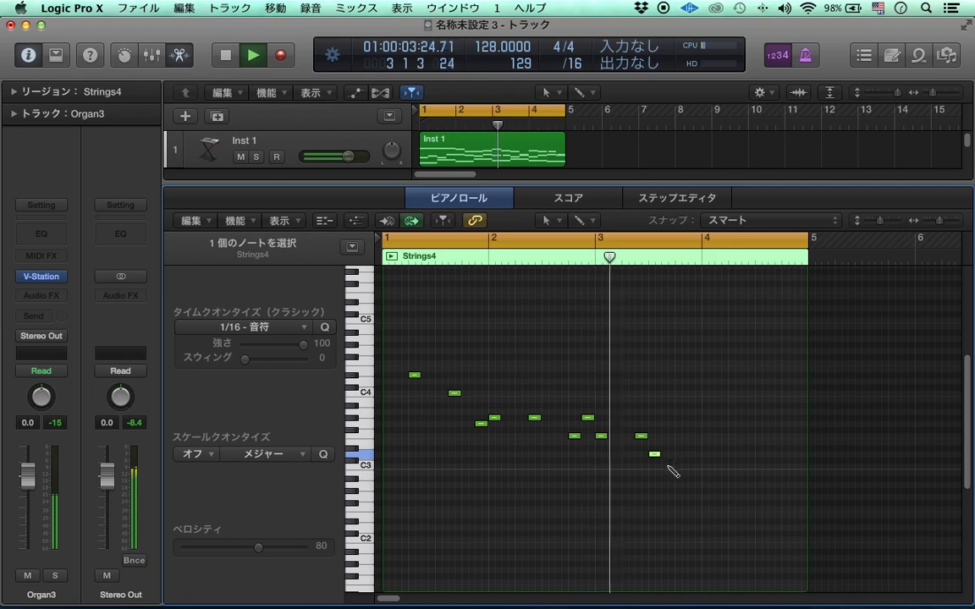
{"action": "key", "text": "space"}
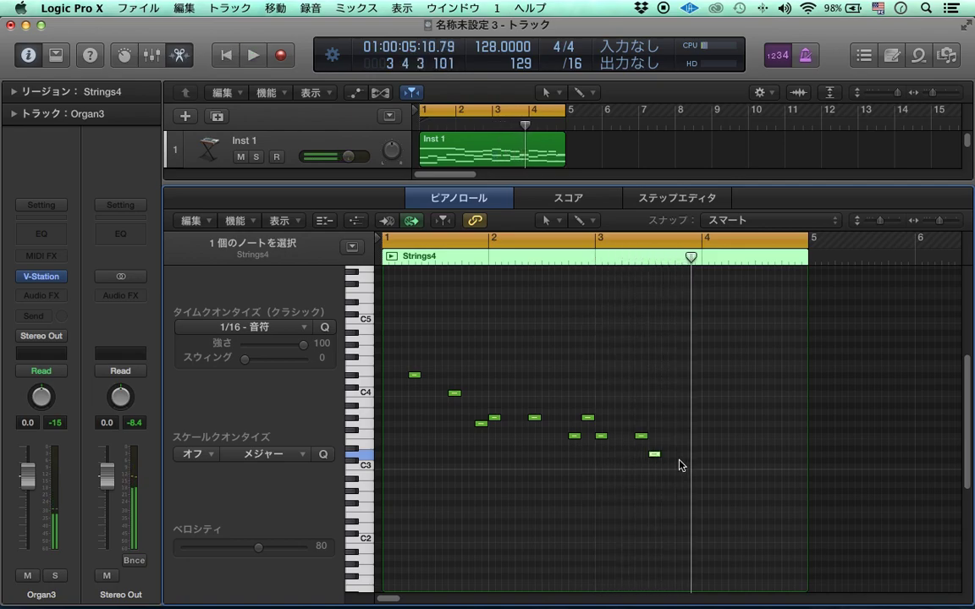
{"action": "left_click_drag", "start_coordinate": [657, 464], "coordinate": [654, 417]}
{"action": "key", "text": "Return"}
{"action": "key", "text": "space"}
Add F3 on beat 4 of bar 3 and F3, F3, G#3, F3 on the four beats of bar 4, and play the loop
{"action": "left_click", "coordinate": [676, 435]}
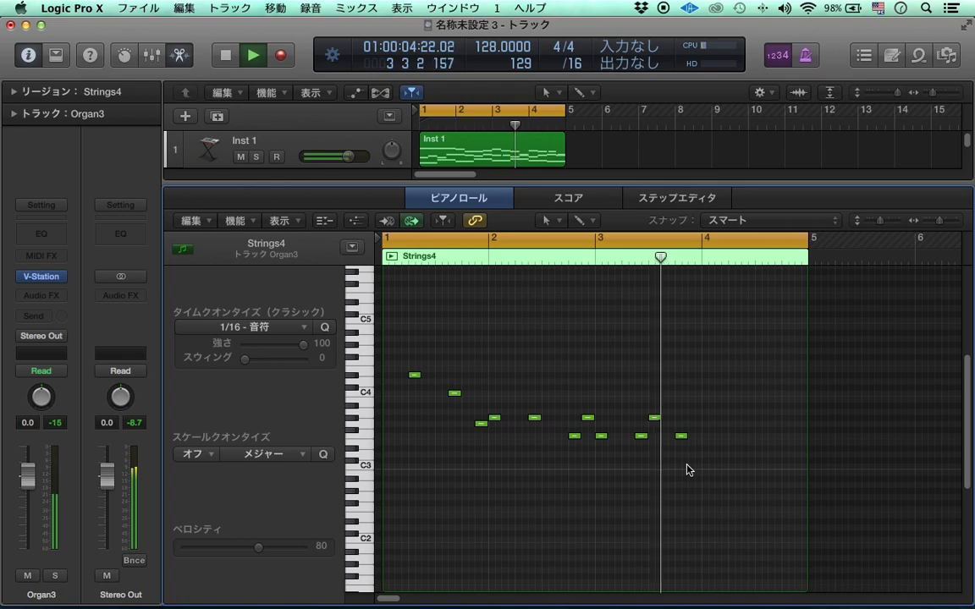
{"action": "key", "text": "space"}
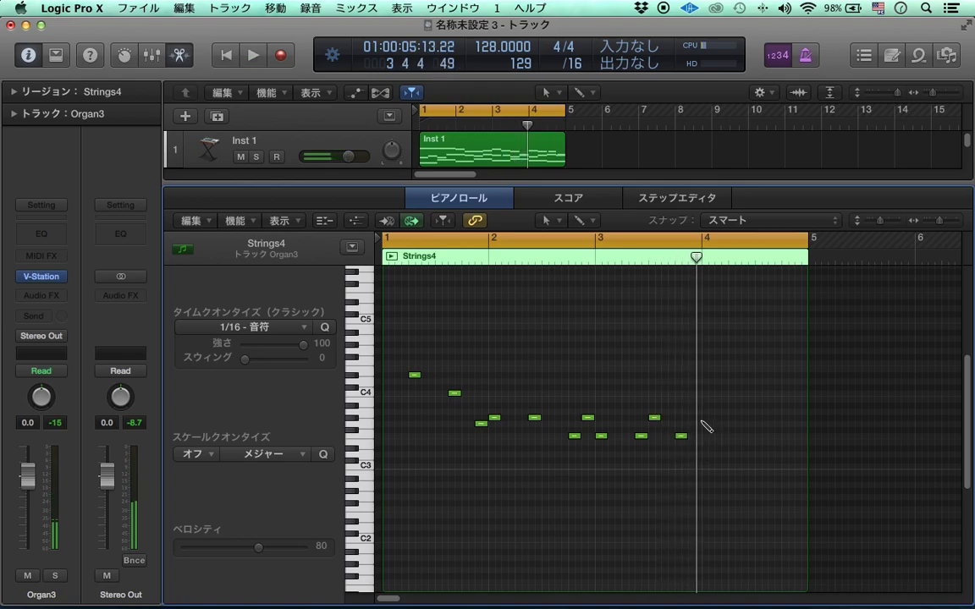
{"action": "left_click", "coordinate": [729, 436]}
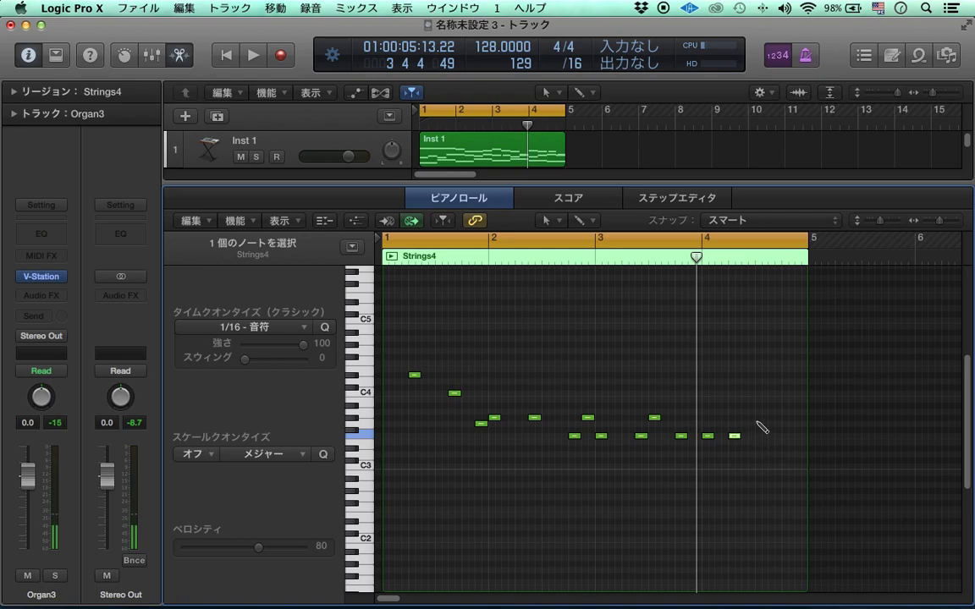
{"action": "key", "text": "space"}
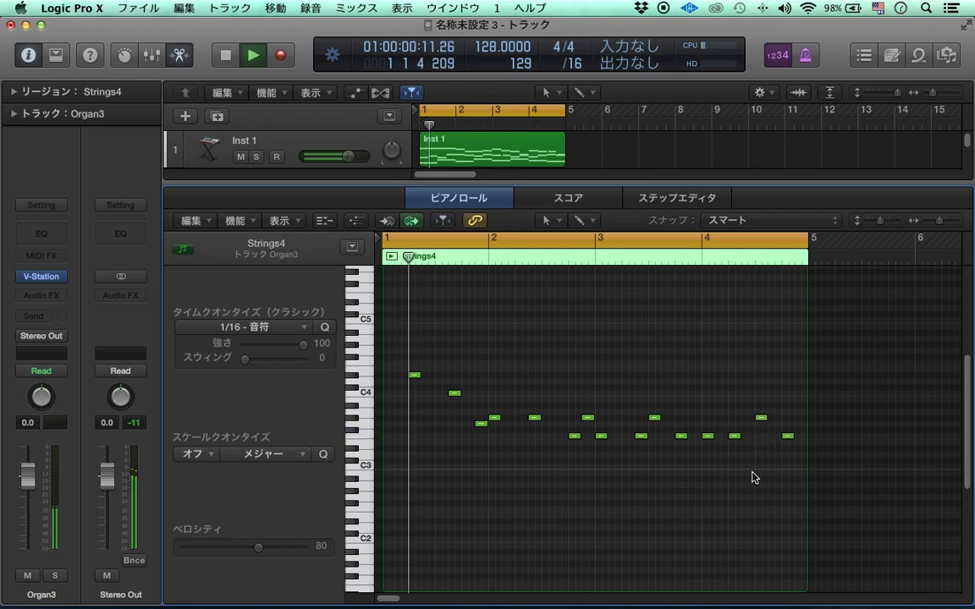
Lower the G#3 note on beat 3 of bar 3 in the Strings4 region to D3
{"action": "key", "text": "p"}
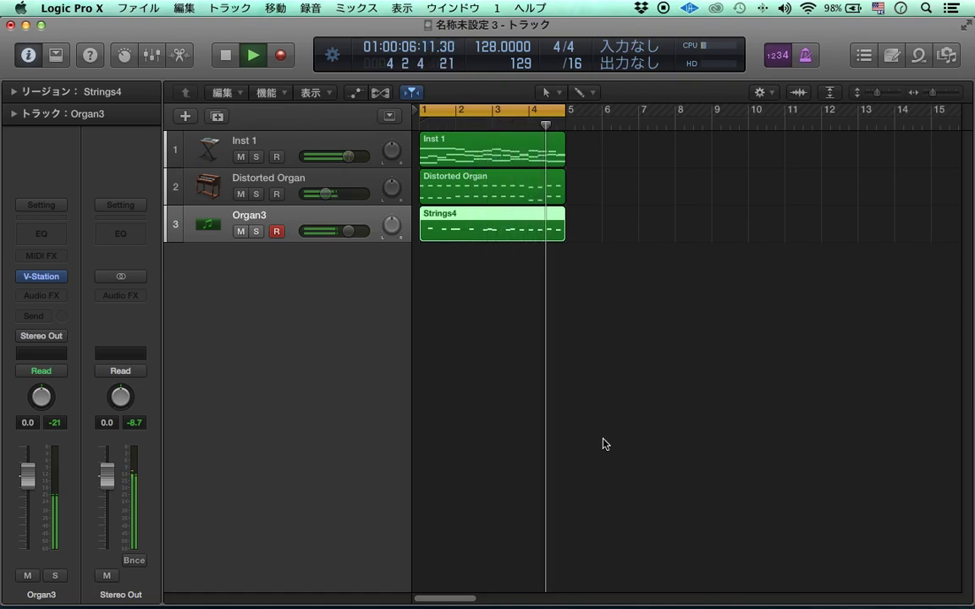
{"action": "key", "text": "p"}
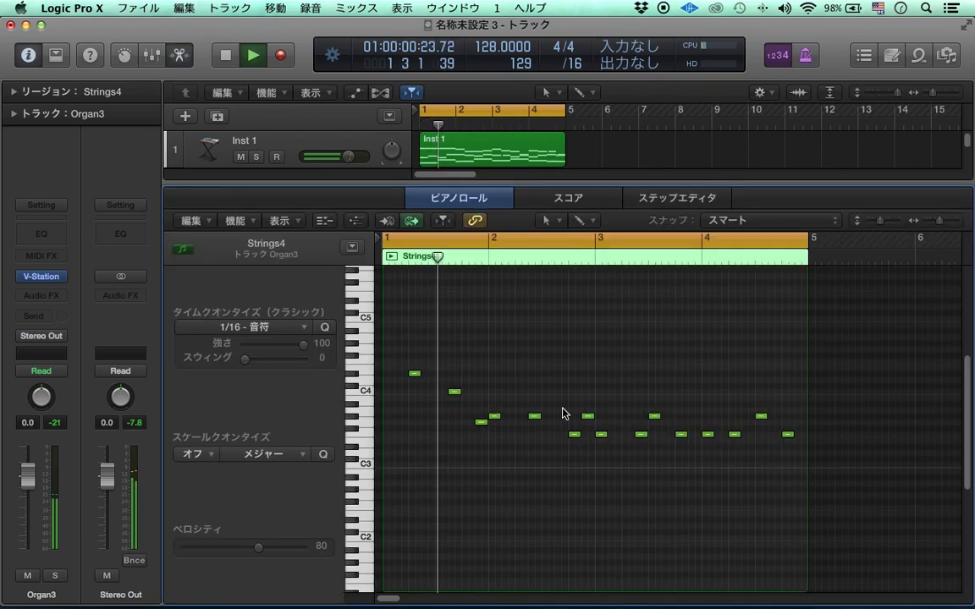
{"action": "key", "text": "super+a"}
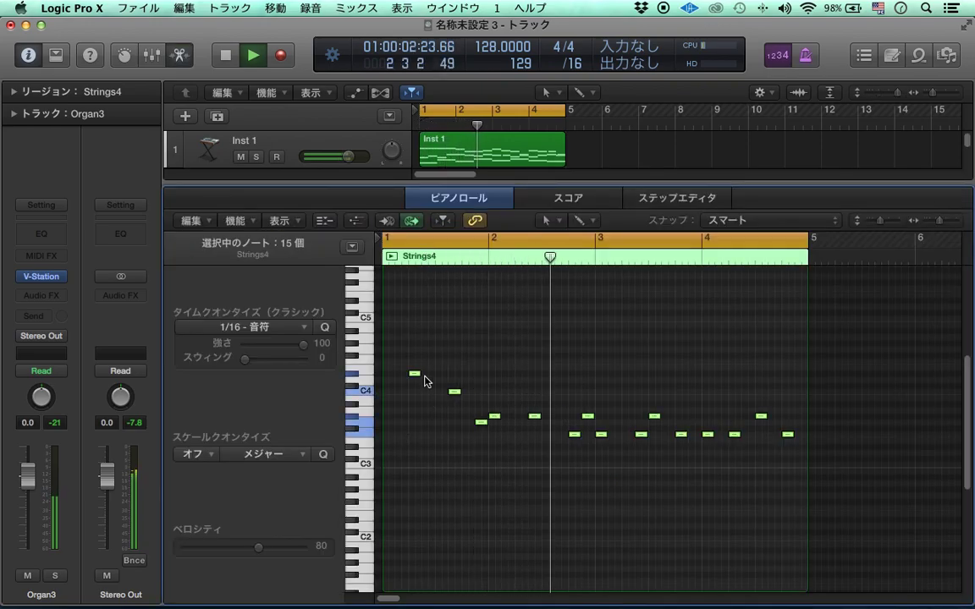
{"action": "left_click", "coordinate": [474, 432]}
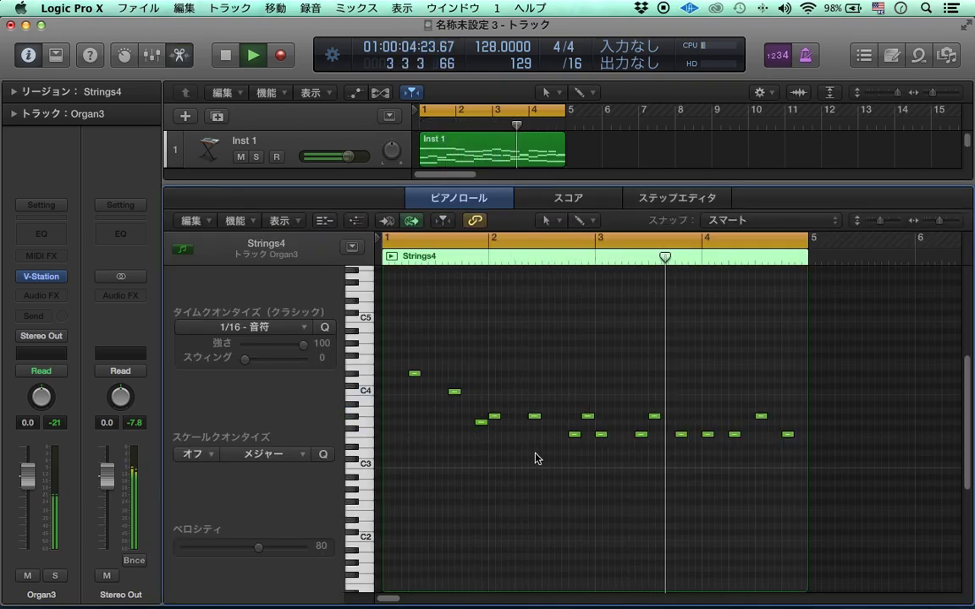
{"action": "left_click_drag", "start_coordinate": [655, 417], "coordinate": [653, 455]}
{"action": "left_click", "coordinate": [660, 476]}
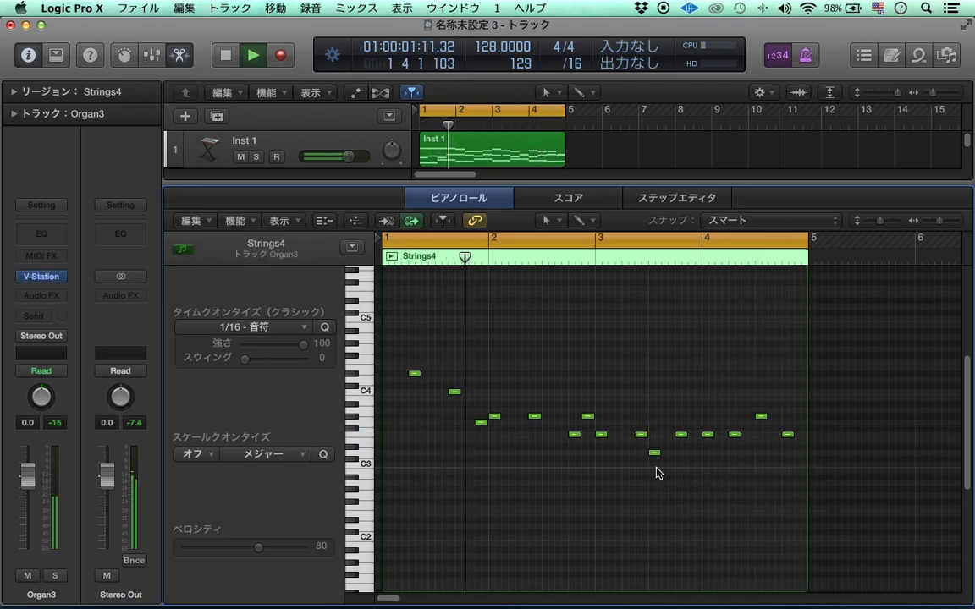
Examine the chords formed by the Inst 1 region's notes in bars 3 and 4, and reopen the Strings4 region in the piano roll
{"action": "key", "text": "p"}
{"action": "left_click", "coordinate": [522, 159]}
{"action": "key", "text": "p"}
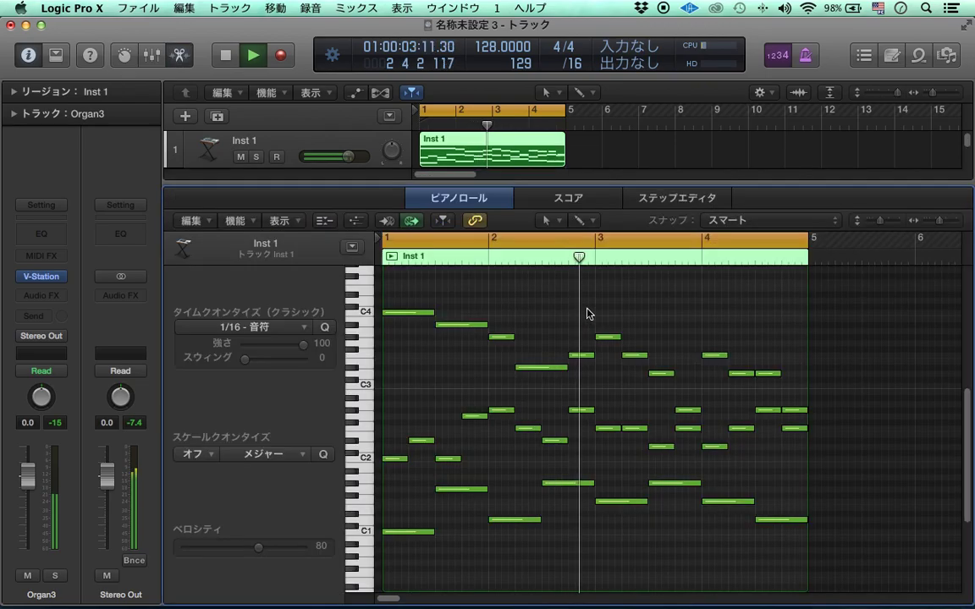
{"action": "left_click_drag", "start_coordinate": [682, 546], "coordinate": [610, 315]}
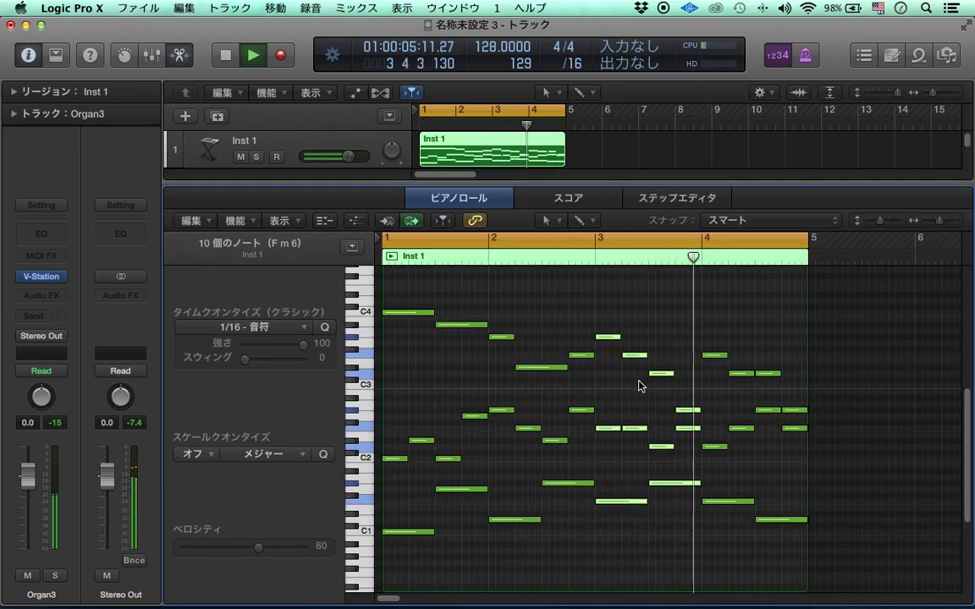
{"action": "left_click", "coordinate": [846, 540]}
{"action": "left_click_drag", "start_coordinate": [846, 539], "coordinate": [719, 339]}
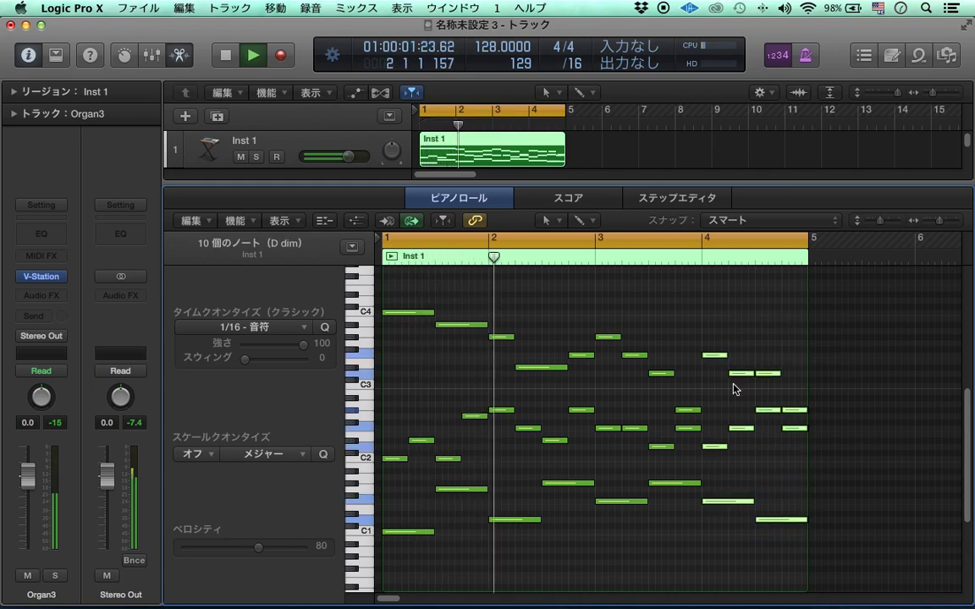
{"action": "key", "text": "p"}
{"action": "left_click", "coordinate": [546, 240]}
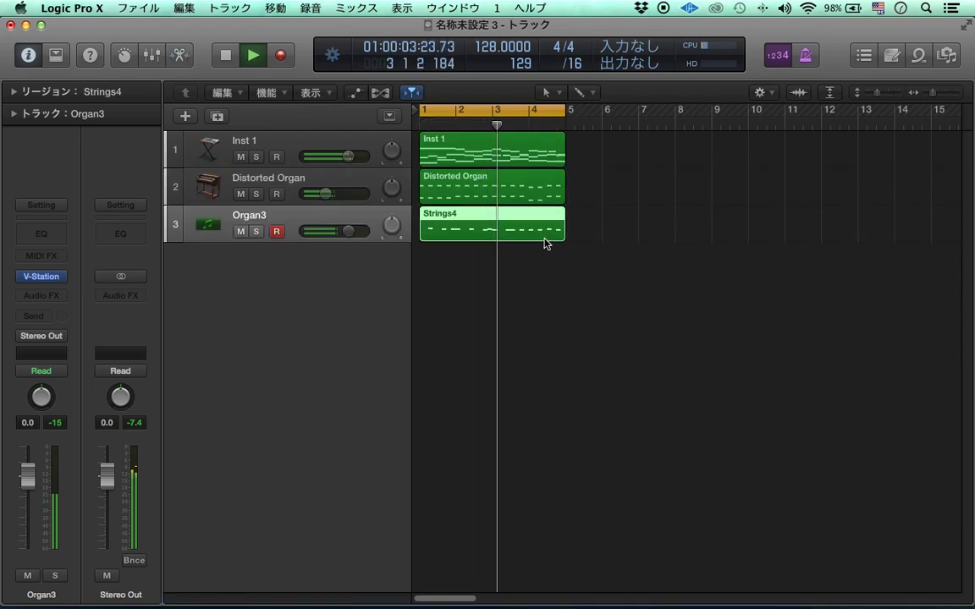
{"action": "key", "text": "p"}
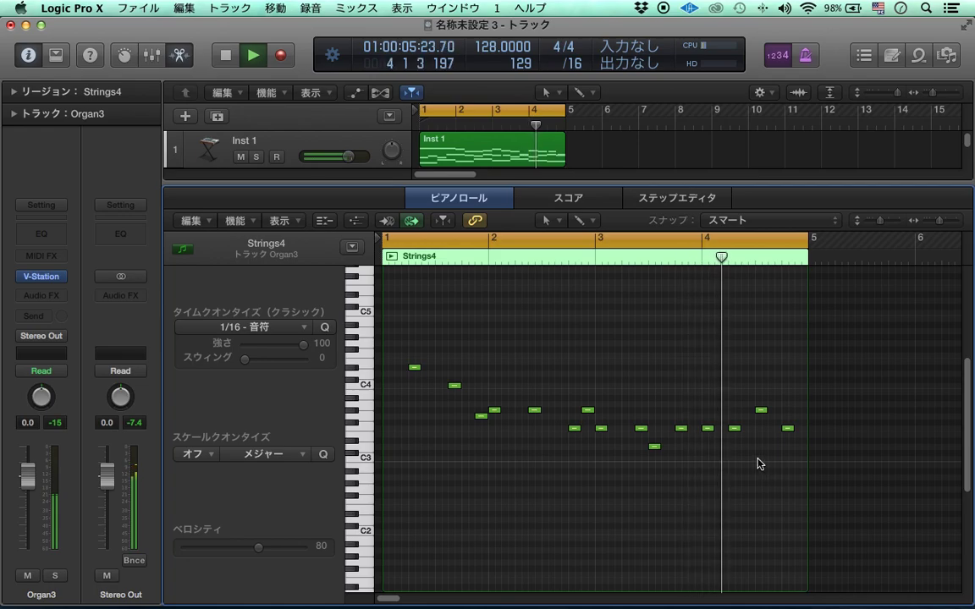
In bar 4 of Strings4, move the beat 2 F3 half a beat earlier and add a G#3 on beat 2
{"action": "left_click_drag", "start_coordinate": [736, 432], "coordinate": [722, 429]}
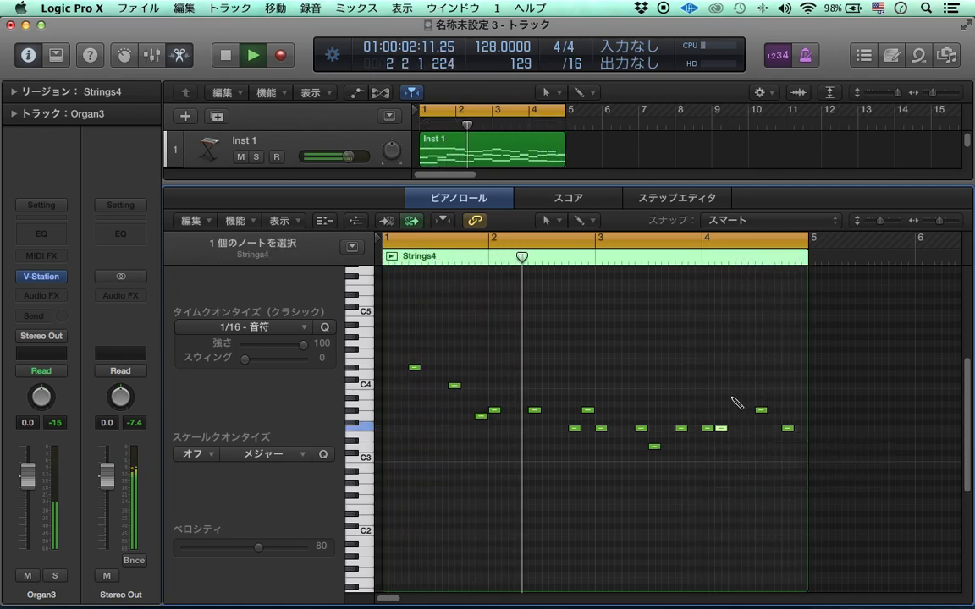
{"action": "left_click", "coordinate": [732, 373]}
{"action": "left_click", "coordinate": [746, 449]}
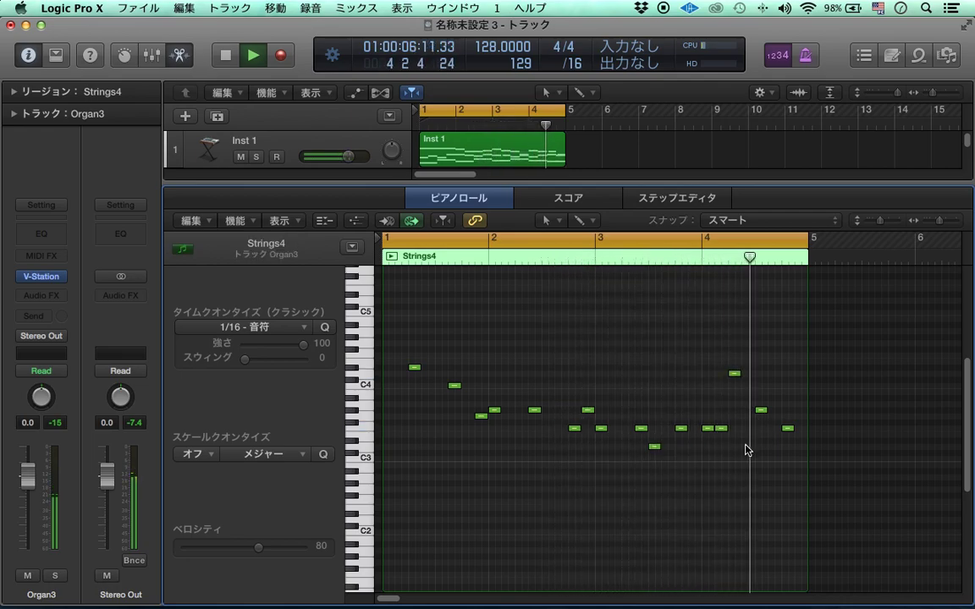
{"action": "left_click_drag", "start_coordinate": [734, 373], "coordinate": [735, 411]}
{"action": "key", "text": "e"}
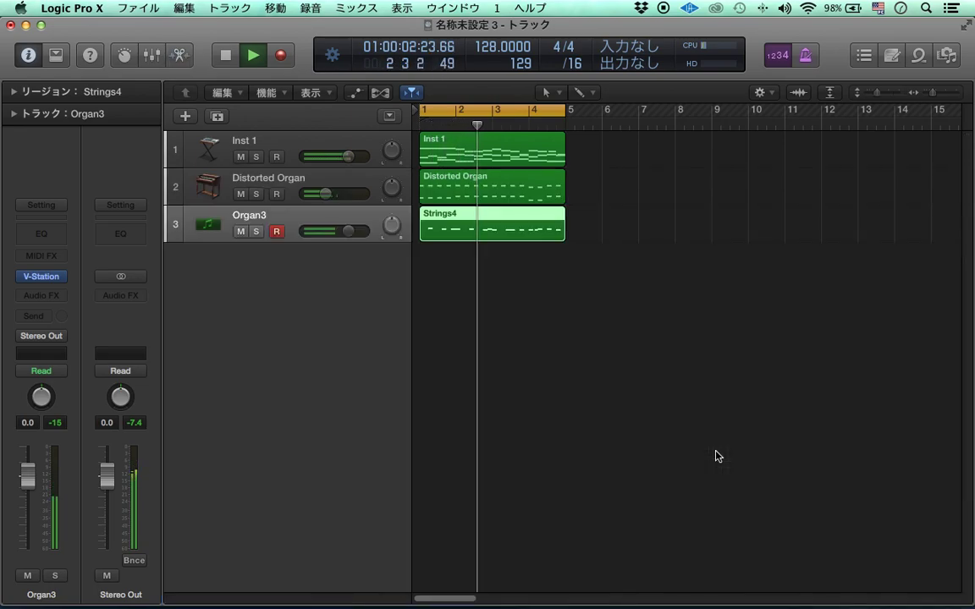
Create one software instrument track with an empty channel strip and mute the Organ3 track
{"action": "key", "text": "alt+super+n"}
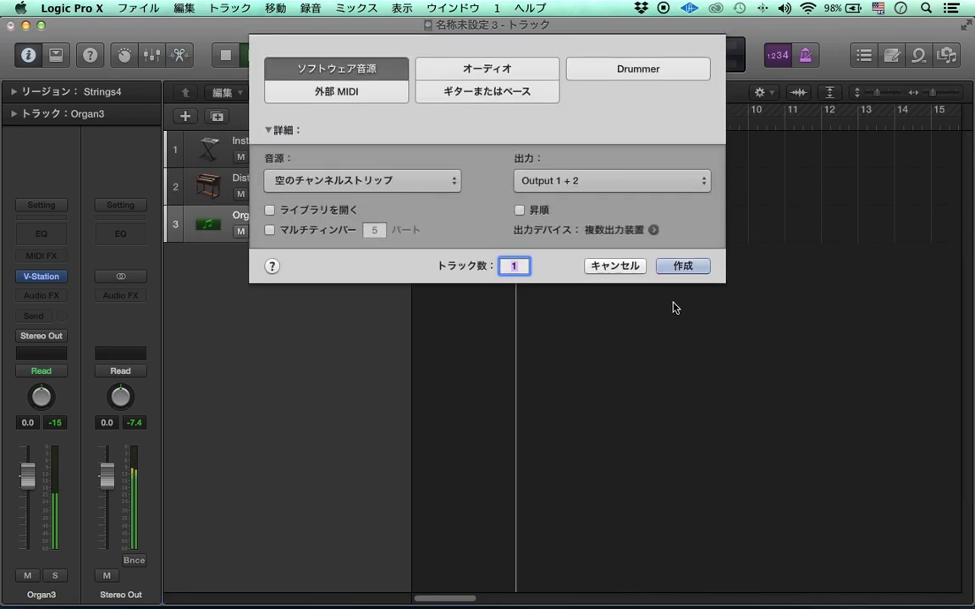
{"action": "left_click", "coordinate": [677, 324]}
{"action": "left_click", "coordinate": [33, 277]}
{"action": "mouse_move", "coordinate": [125, 309]}
{"action": "left_click", "coordinate": [211, 307]}
{"action": "left_click", "coordinate": [240, 231]}
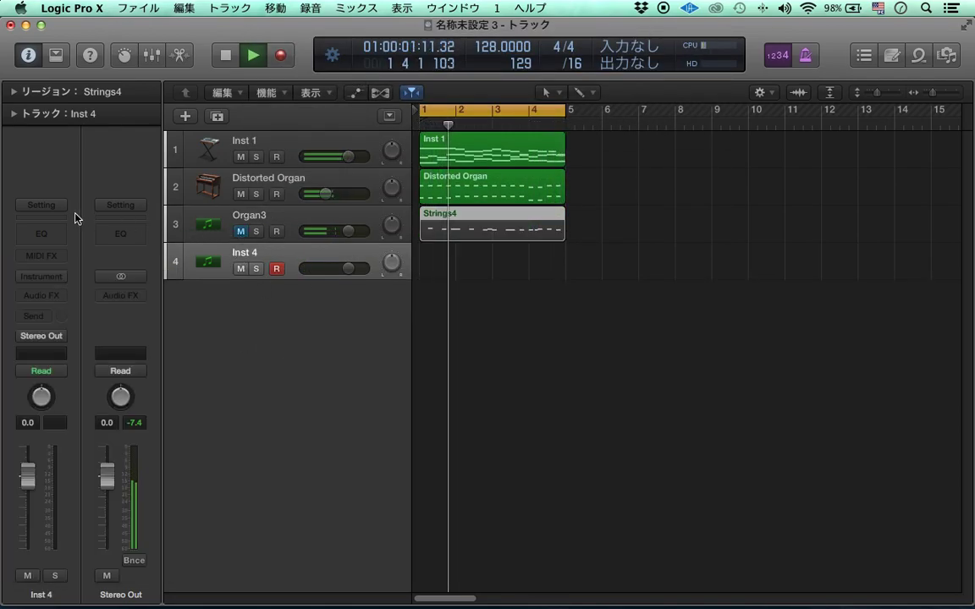
Load the Native Instruments Kontakt 5 plug-in as the instrument of the Inst 4 track
{"action": "left_click", "coordinate": [46, 277]}
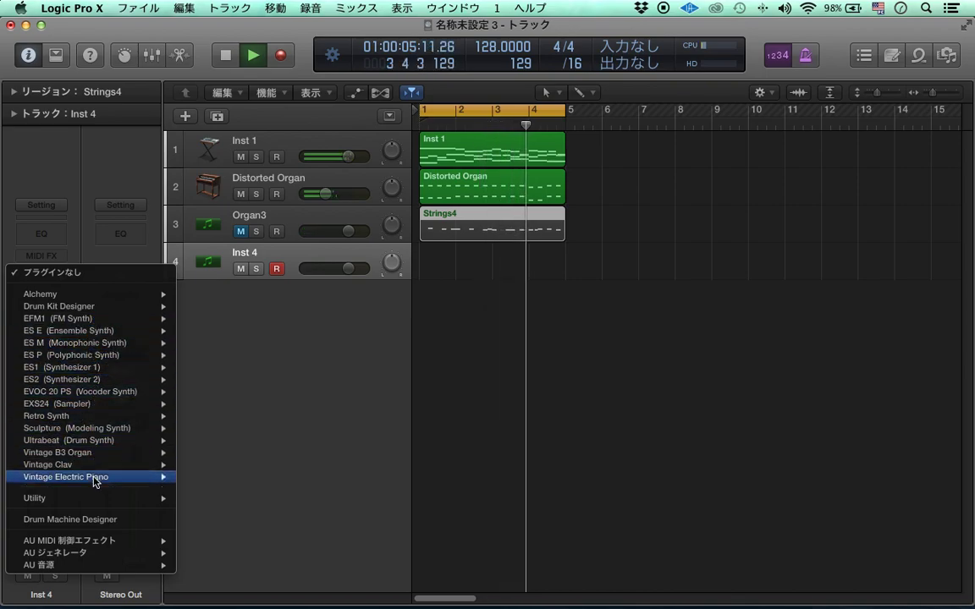
{"action": "mouse_move", "coordinate": [112, 567]}
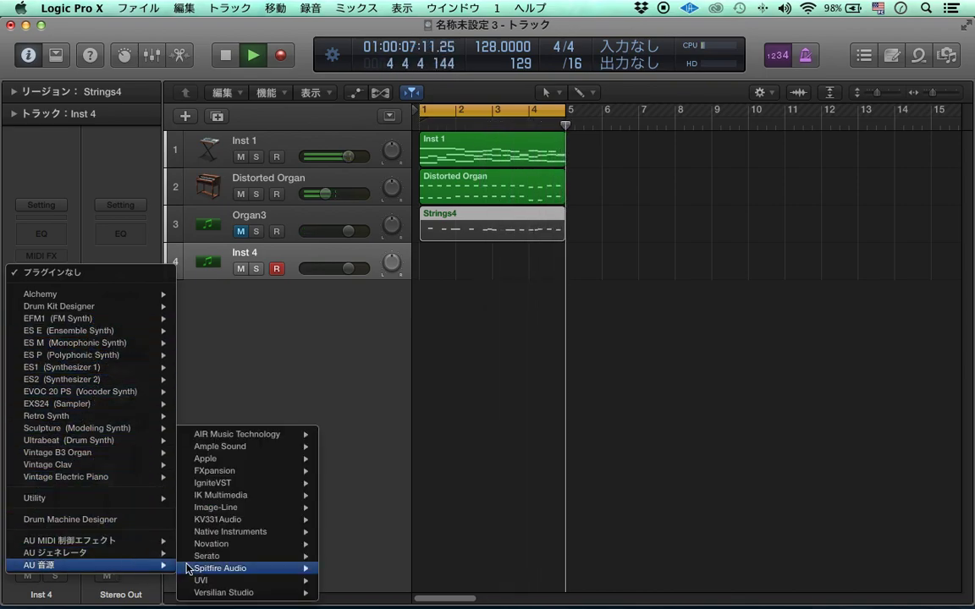
{"action": "mouse_move", "coordinate": [262, 437]}
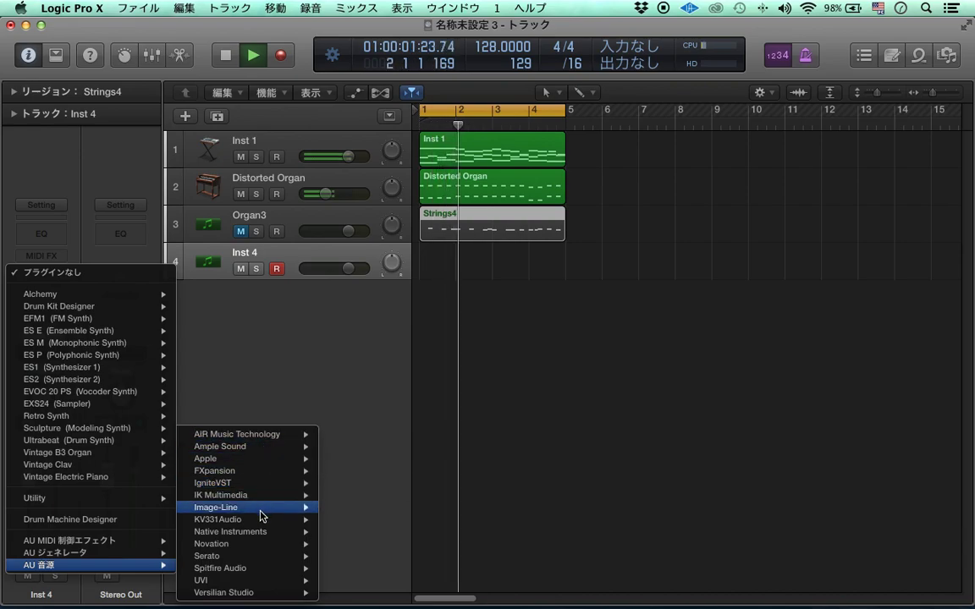
{"action": "mouse_move", "coordinate": [255, 533]}
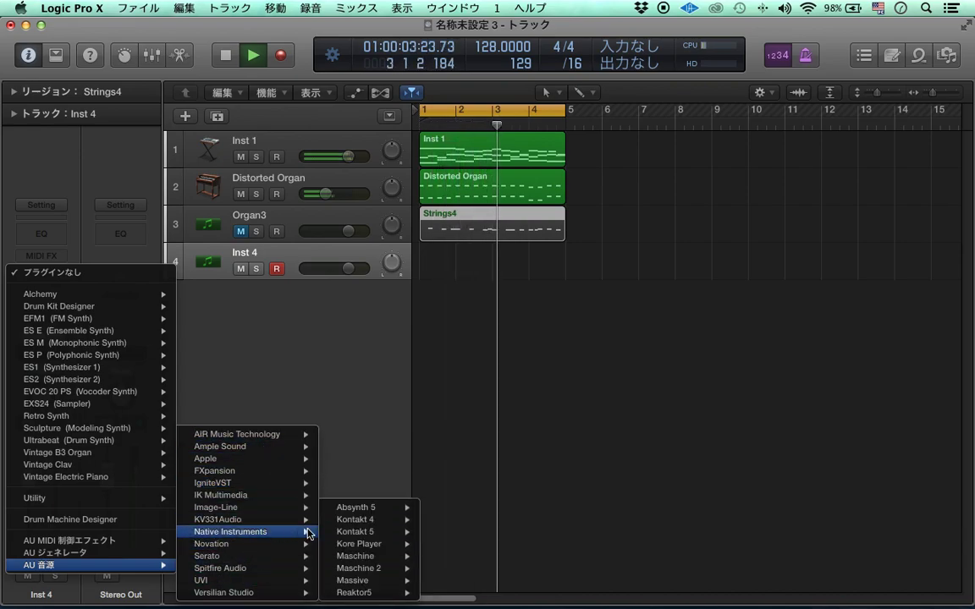
{"action": "mouse_move", "coordinate": [374, 532]}
{"action": "left_click", "coordinate": [471, 498]}
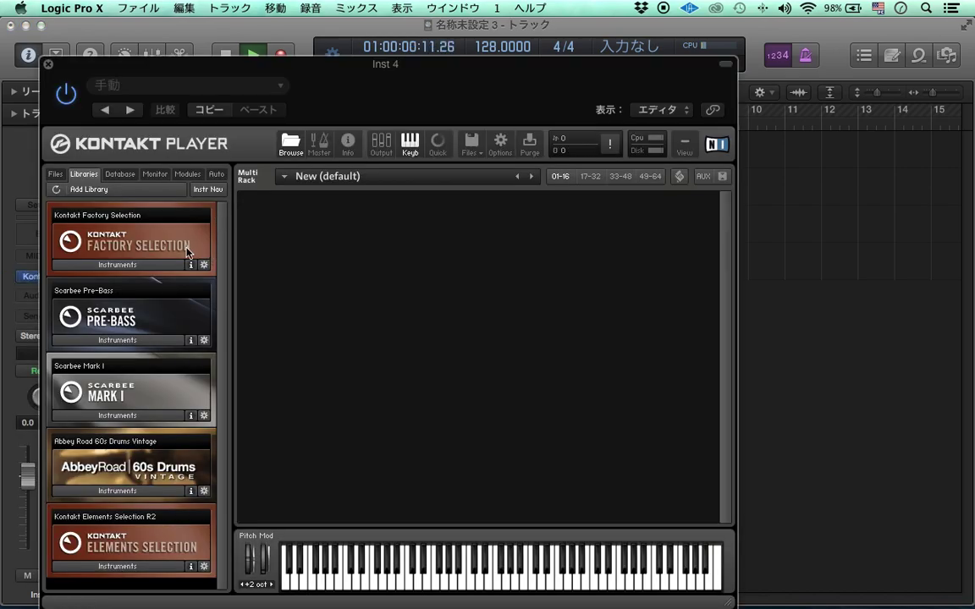
Load the Scarbee Pre-Bass.nki instrument from the Scarbee Pre-Bass library into Kontakt and close the plug-in window
{"action": "left_click", "coordinate": [144, 267]}
{"action": "left_click", "coordinate": [144, 265]}
{"action": "left_click", "coordinate": [142, 341]}
{"action": "double_click", "coordinate": [133, 361]}
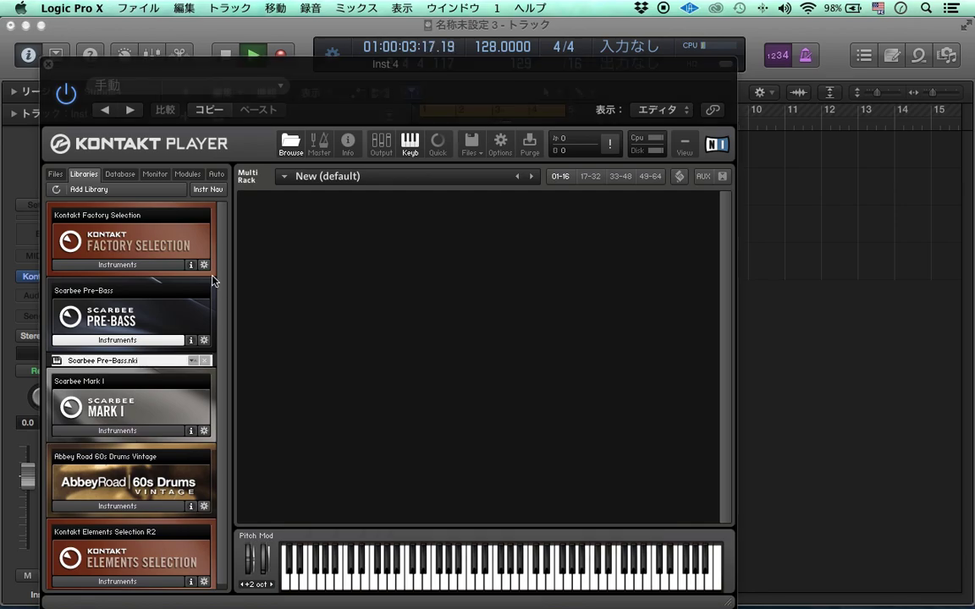
{"action": "left_click", "coordinate": [49, 64]}
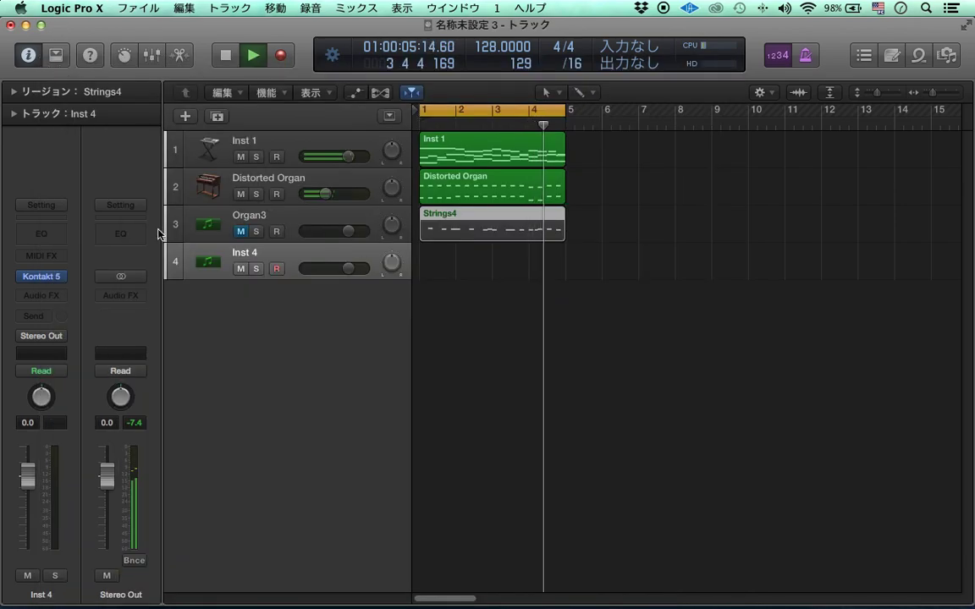
Insert Bass Amp Designer as an effect on the Inst 4 track, load its Deep preset and close its window
{"action": "left_click", "coordinate": [49, 301]}
{"action": "left_click", "coordinate": [51, 300]}
{"action": "left_click", "coordinate": [54, 300]}
{"action": "mouse_move", "coordinate": [61, 314]}
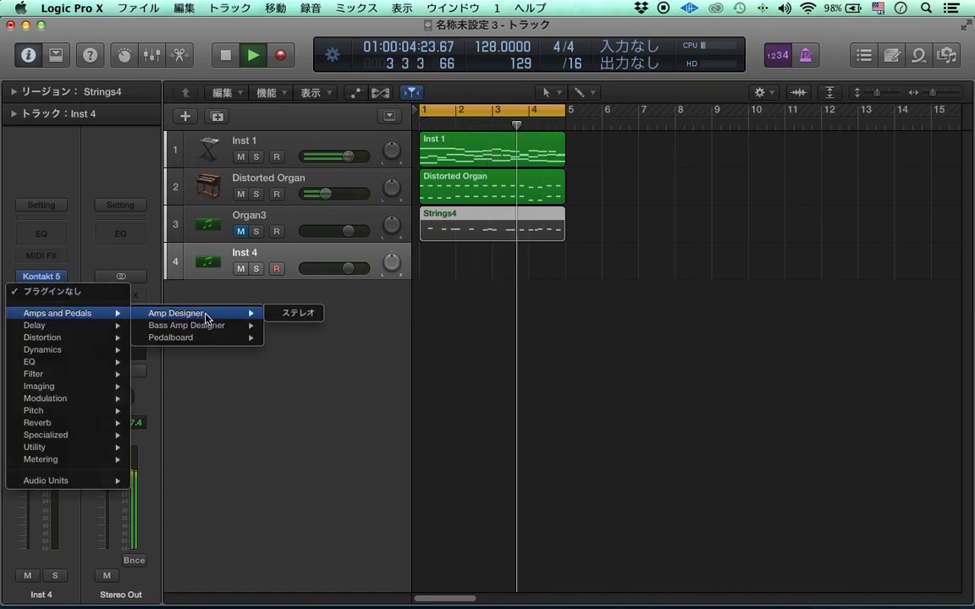
{"action": "mouse_move", "coordinate": [254, 327]}
{"action": "left_click", "coordinate": [283, 326]}
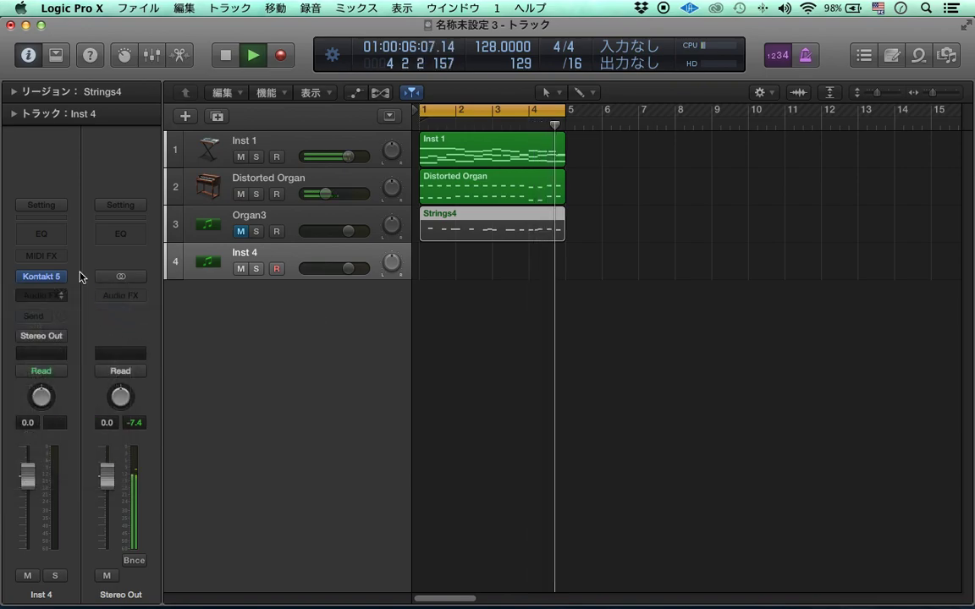
{"action": "left_click", "coordinate": [148, 87]}
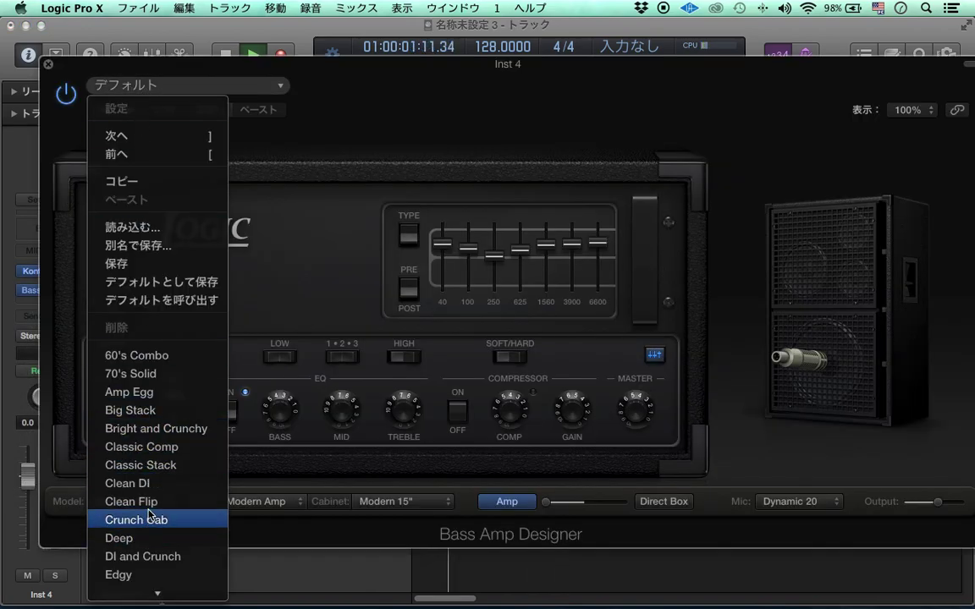
{"action": "left_click", "coordinate": [120, 538]}
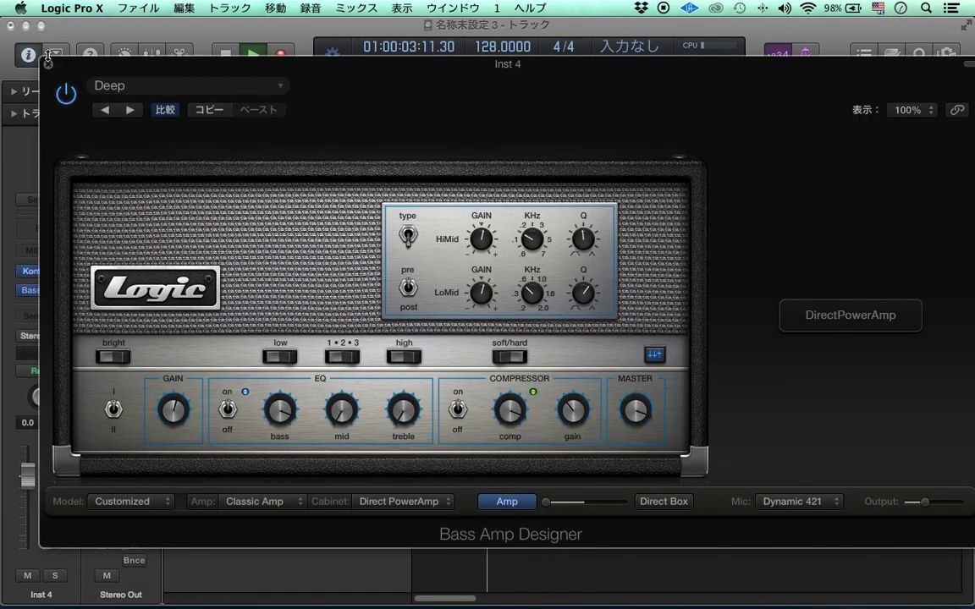
{"action": "left_click", "coordinate": [48, 62]}
Create a MIDI region spanning bars 1 to 4 on the Inst 4 track and open it in an enlarged piano roll
{"action": "double_click", "coordinate": [444, 264]}
{"action": "left_click_drag", "start_coordinate": [453, 270], "coordinate": [565, 270]}
{"action": "double_click", "coordinate": [507, 264]}
{"action": "left_click_drag", "start_coordinate": [309, 185], "coordinate": [308, 155]}
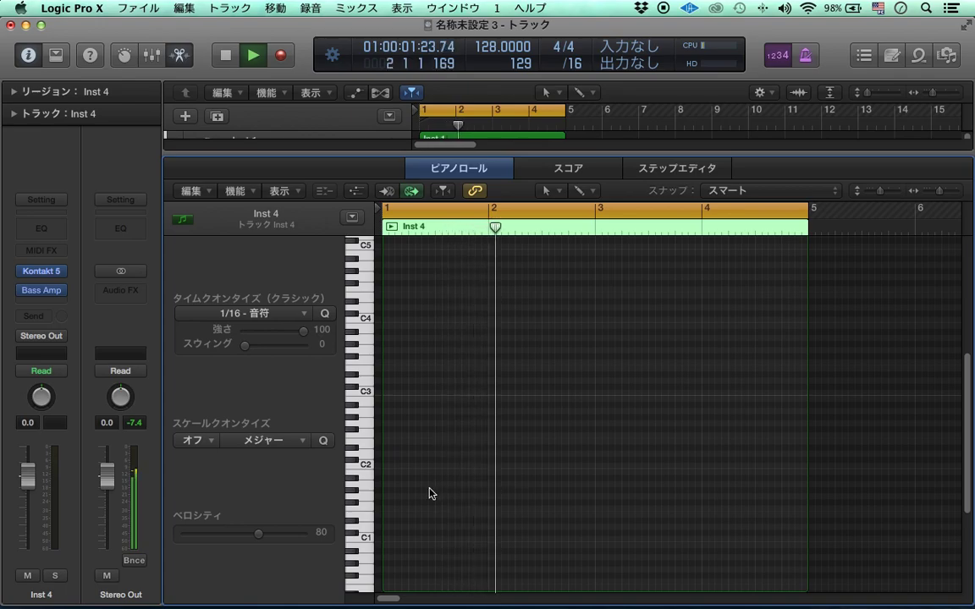
Add a two-beat C1 note at the start of bar 1 in the Inst 4 region
{"action": "scroll", "coordinate": [429, 494], "scroll_direction": "up", "scroll_amount": 1}
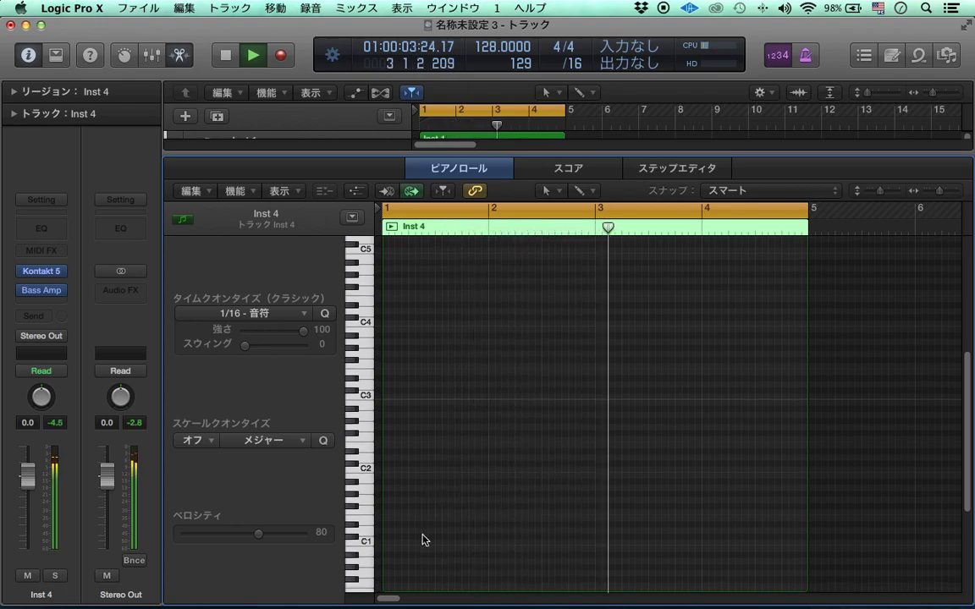
{"action": "scroll", "coordinate": [428, 538], "scroll_direction": "down", "scroll_amount": 5}
{"action": "mouse_move", "coordinate": [388, 501]}
{"action": "left_mouse_down"}
{"action": "mouse_move", "coordinate": [435, 504]}
{"action": "mouse_move", "coordinate": [440, 514]}
{"action": "mouse_move", "coordinate": [433, 505]}
{"action": "left_mouse_up"}
{"action": "left_click", "coordinate": [482, 536]}
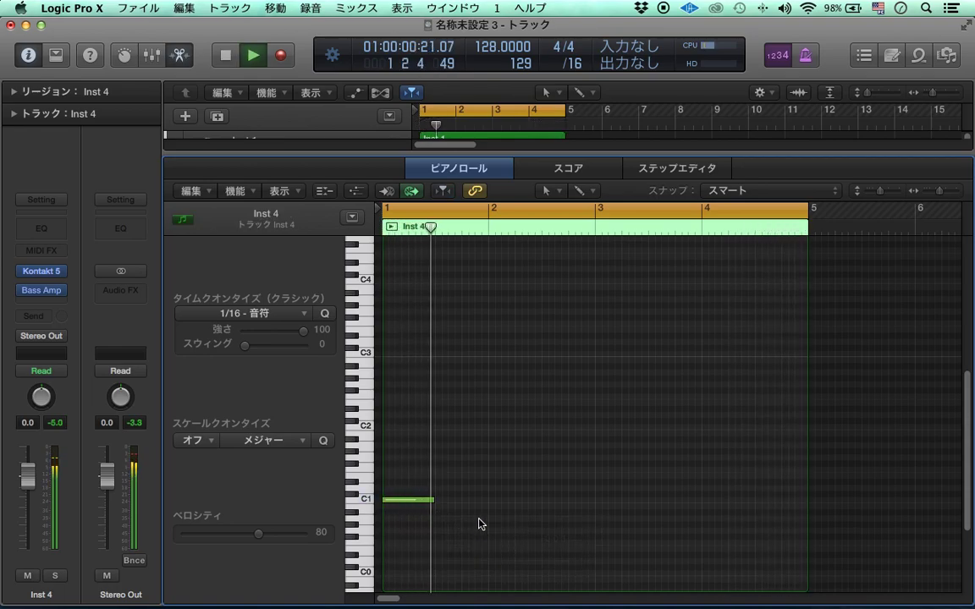
Add a D#1 on beat 4 of bar 1 and a two-beat G#1 at the start of bar 2, and play from the start
{"action": "key", "text": "space"}
{"action": "left_click_drag", "start_coordinate": [499, 486], "coordinate": [522, 454]}
{"action": "key", "text": "space"}
{"action": "key", "text": "space"}
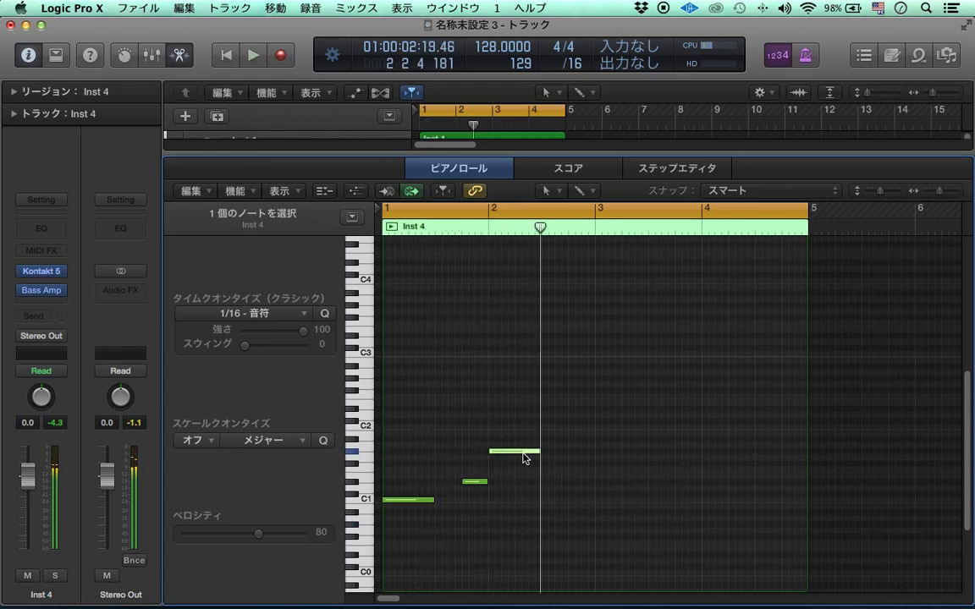
{"action": "key", "text": "Return"}
{"action": "key", "text": "space"}
{"action": "key", "text": "Return"}
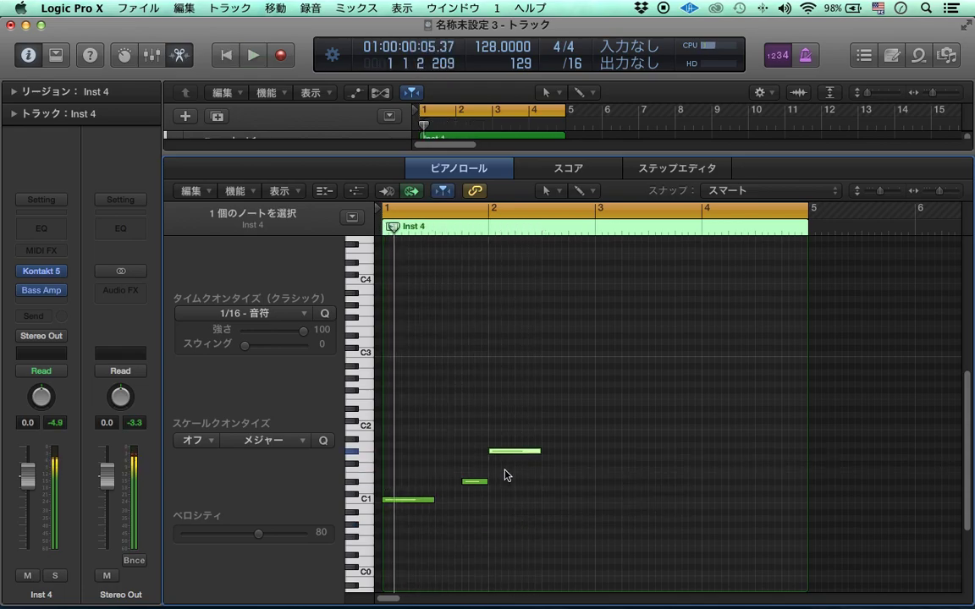
Examine the chord formed by the Inst 1 region's notes in bar 2, and reopen the Inst 4 region in the piano roll
{"action": "key", "text": "e"}
{"action": "left_click", "coordinate": [466, 163]}
{"action": "key", "text": "e"}
{"action": "left_click_drag", "start_coordinate": [550, 533], "coordinate": [501, 302]}
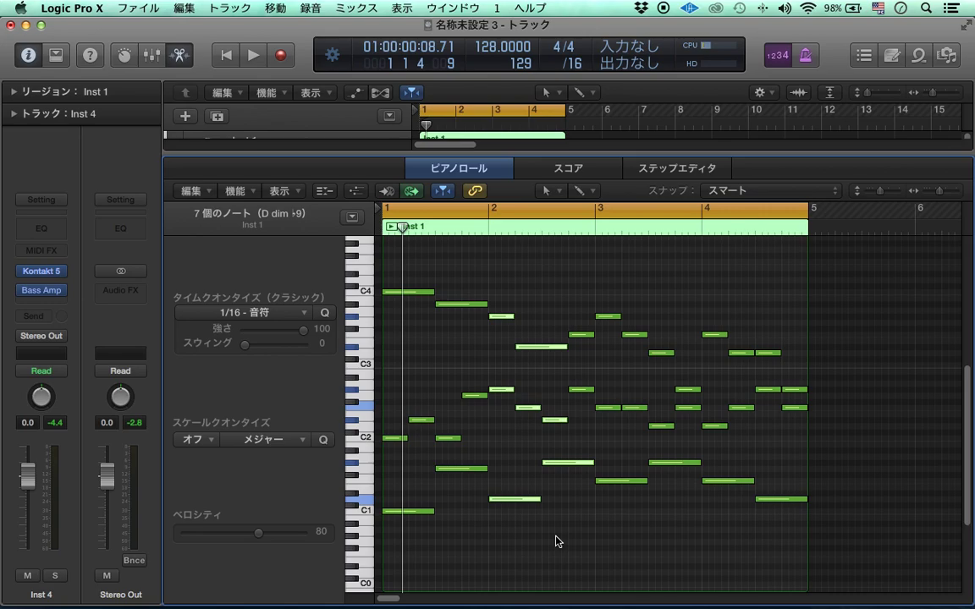
{"action": "key", "text": "space"}
{"action": "key", "text": "e"}
{"action": "left_click", "coordinate": [526, 279]}
{"action": "key", "text": "e"}
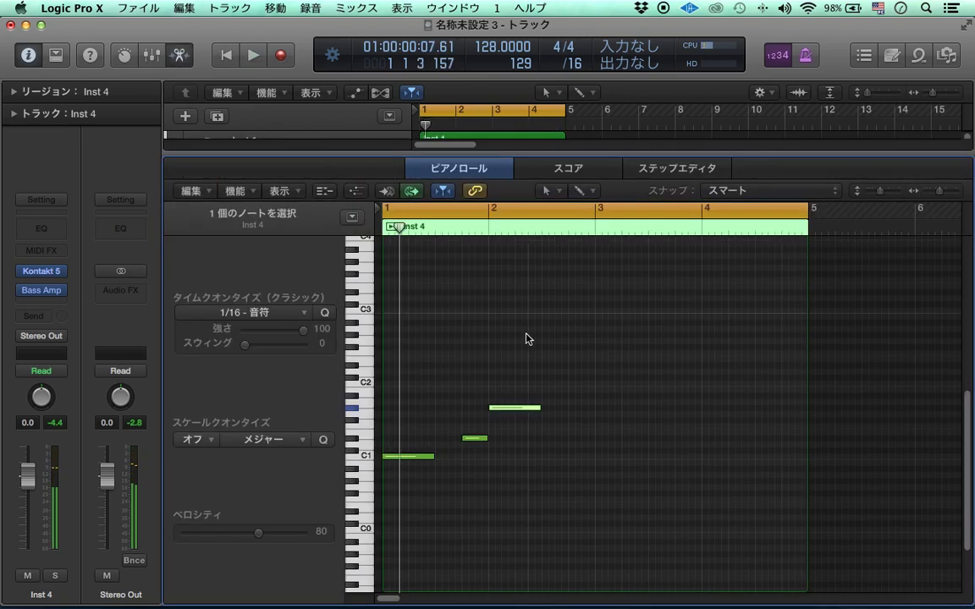
Lower the two-beat G#1 note at the start of bar 2 to D1 and play it back
{"action": "left_click_drag", "start_coordinate": [530, 415], "coordinate": [534, 446]}
{"action": "left_click", "coordinate": [537, 473]}
{"action": "key", "text": "space"}
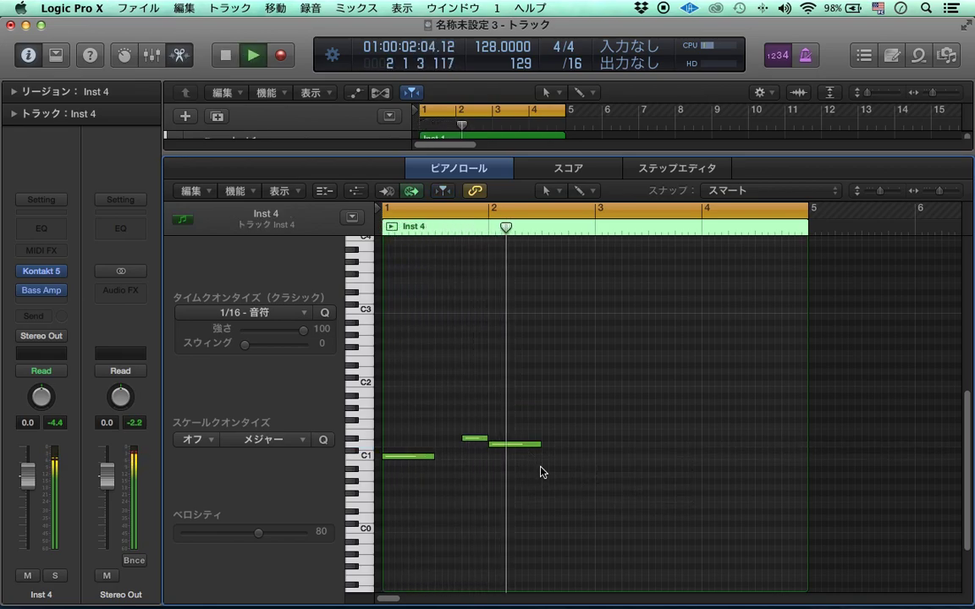
{"action": "key", "text": "space"}
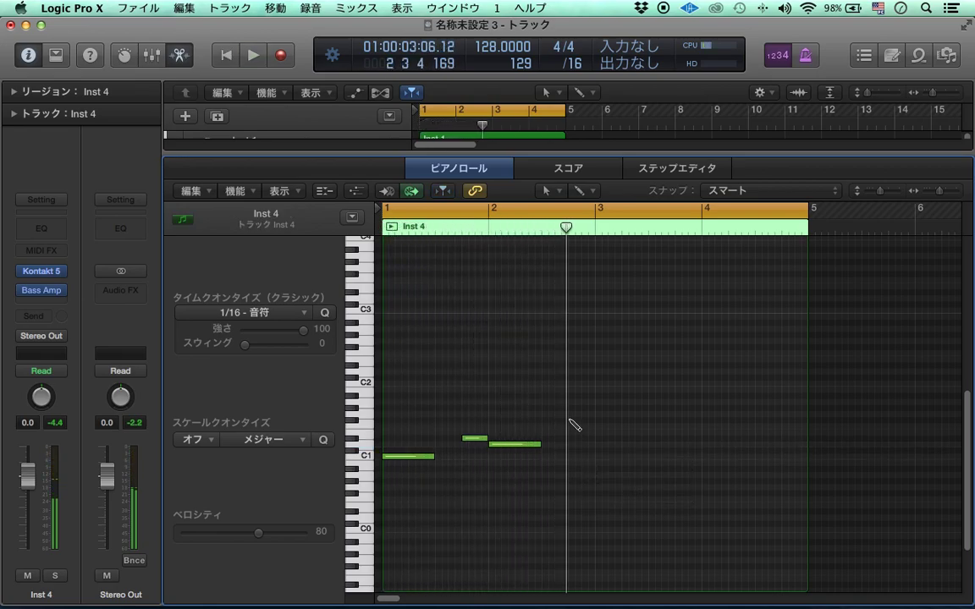
Add F#1 on beat 4 of bar 2 and G#1 on beats 1 and 2 of bar 3, and play the loop
{"action": "mouse_move", "coordinate": [613, 422]}
{"action": "left_mouse_down"}
{"action": "mouse_move", "coordinate": [588, 420]}
{"action": "mouse_move", "coordinate": [611, 407]}
{"action": "mouse_move", "coordinate": [628, 414]}
{"action": "left_mouse_up"}
{"action": "key", "text": "space"}
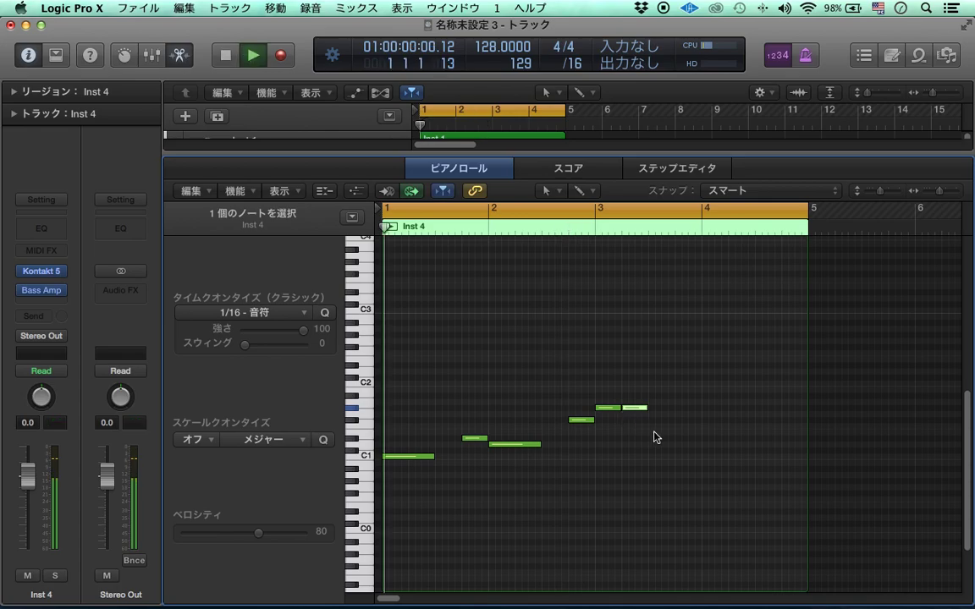
{"action": "left_click", "coordinate": [656, 436]}
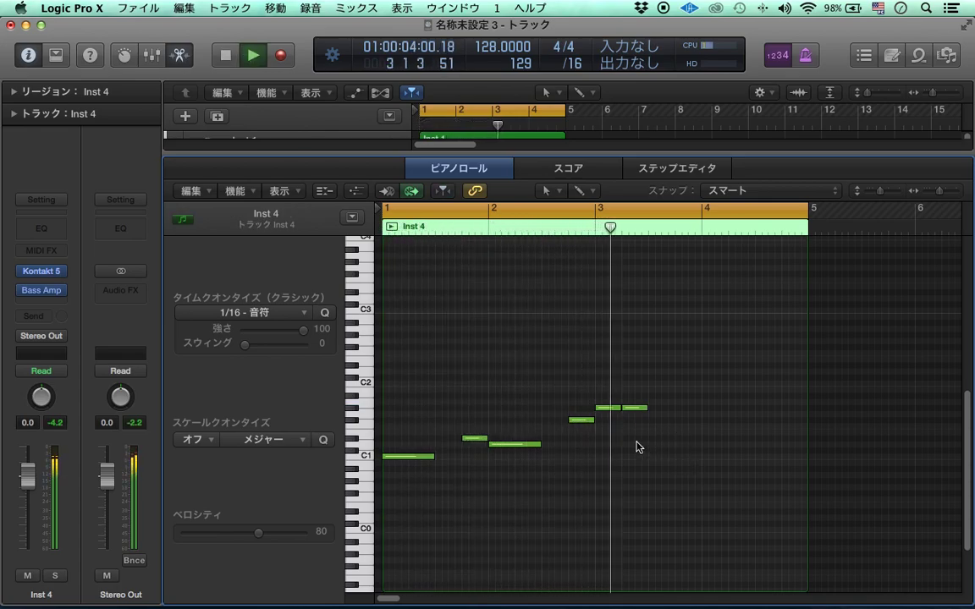
Raise the F#1 note on beat 4 of bar 2 to G1 and play the loop again
{"action": "key", "text": "space"}
{"action": "mouse_move", "coordinate": [581, 423]}
{"action": "left_mouse_down"}
{"action": "mouse_move", "coordinate": [580, 458]}
{"action": "mouse_move", "coordinate": [583, 413]}
{"action": "left_mouse_up"}
{"action": "key", "text": "space"}
{"action": "key", "text": "space"}
{"action": "key", "text": "space"}
{"action": "key", "text": "space"}
{"action": "left_click", "coordinate": [585, 434]}
{"action": "key", "text": "space"}
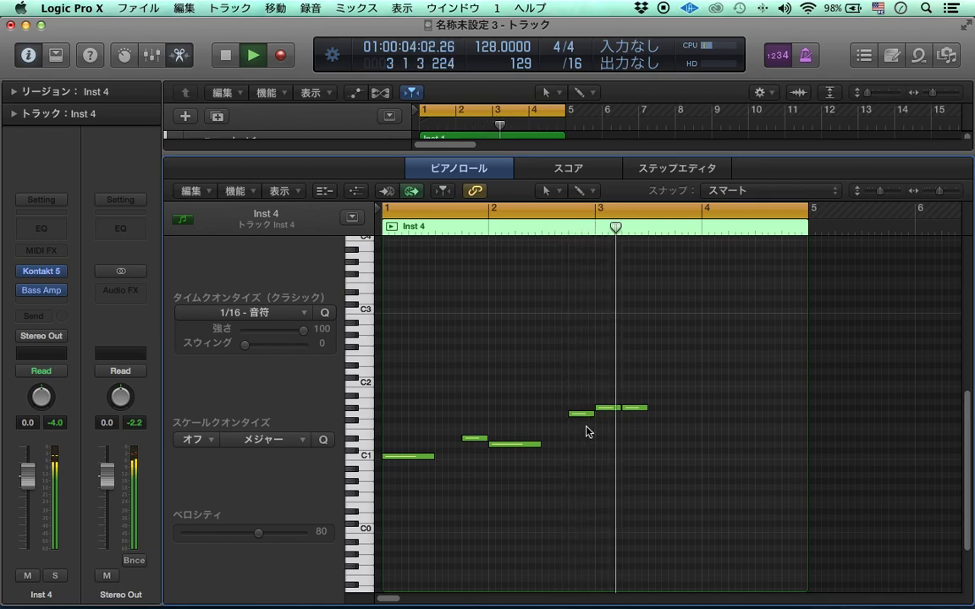
Lower the two G#1 notes in bar 3 to F1 and add another F1 on beat 4 of bar 3
{"action": "left_click", "coordinate": [609, 409]}
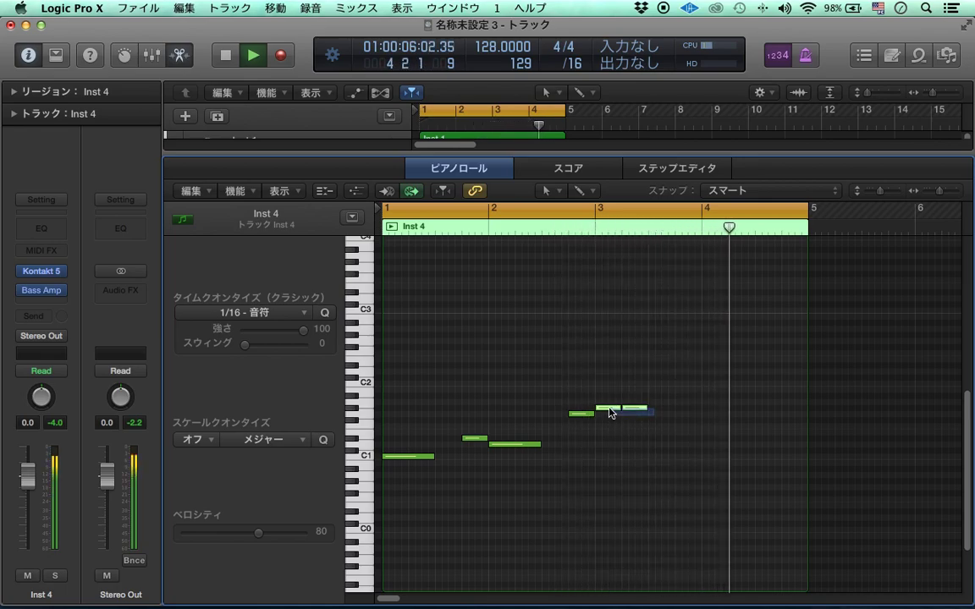
{"action": "left_click_drag", "start_coordinate": [609, 413], "coordinate": [609, 431]}
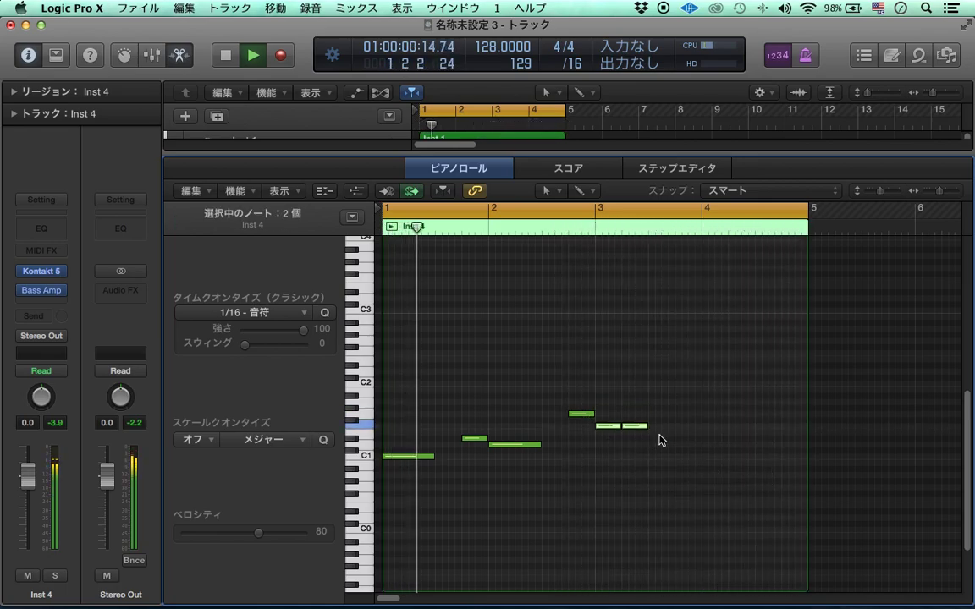
{"action": "left_click", "coordinate": [679, 437]}
{"action": "left_click", "coordinate": [678, 425]}
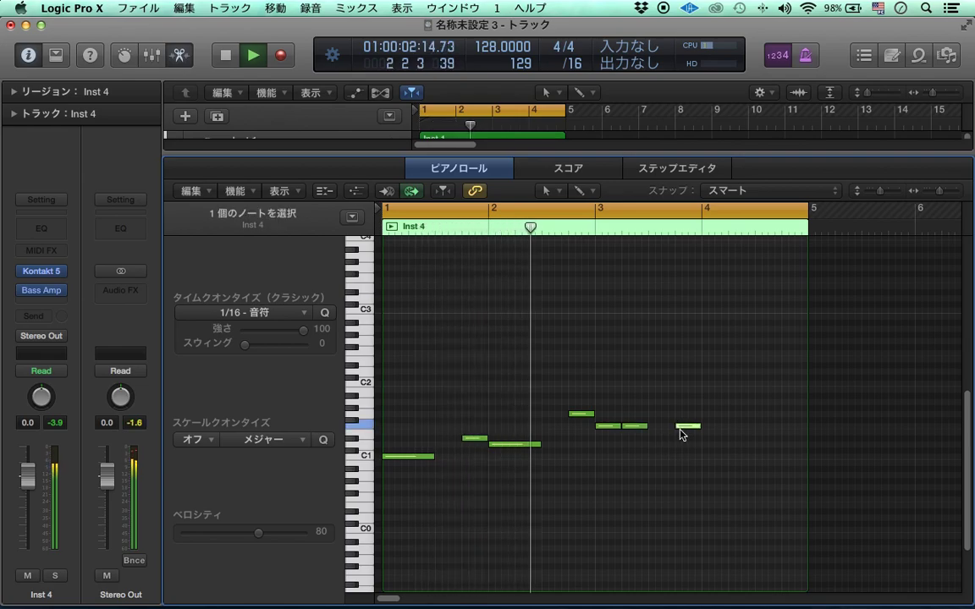
{"action": "left_click", "coordinate": [633, 462]}
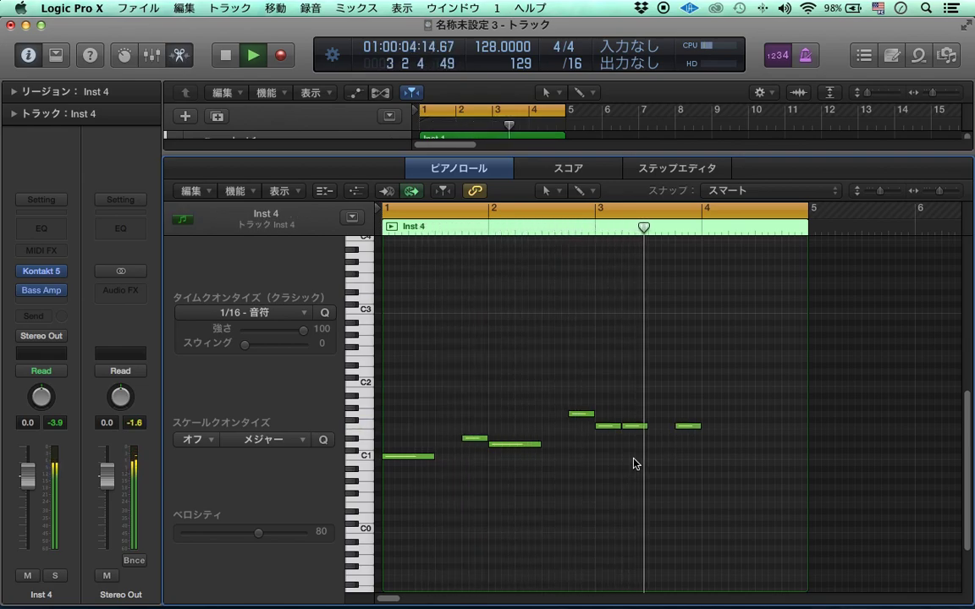
In bar 4, add F1 on beat 2, D1 on beat 4 and a D1 of length 0 0 2 0 at position 4 3 3 1
{"action": "key", "text": "space"}
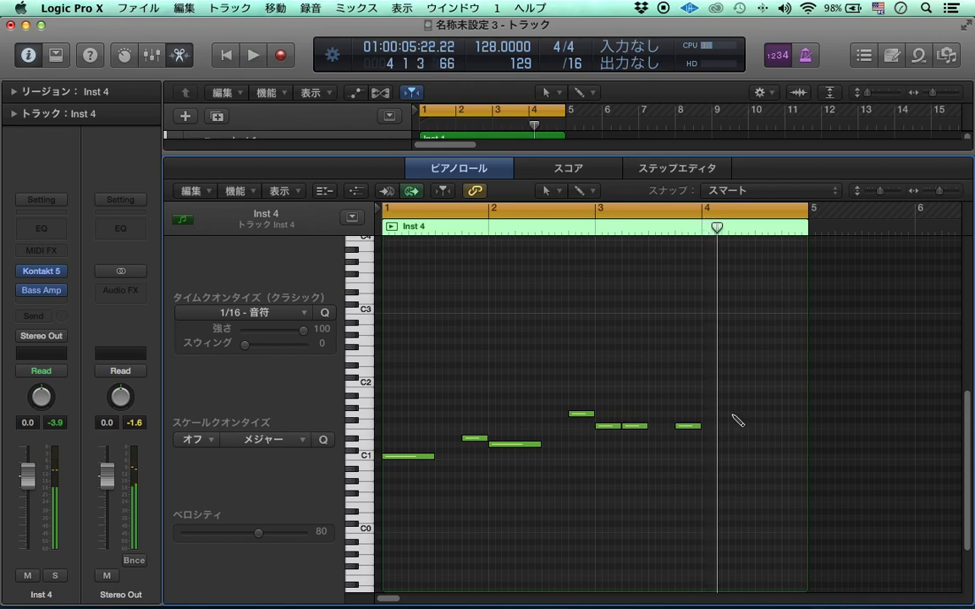
{"action": "left_click_drag", "start_coordinate": [737, 414], "coordinate": [793, 449]}
{"action": "left_click", "coordinate": [779, 443]}
{"action": "key", "text": "space"}
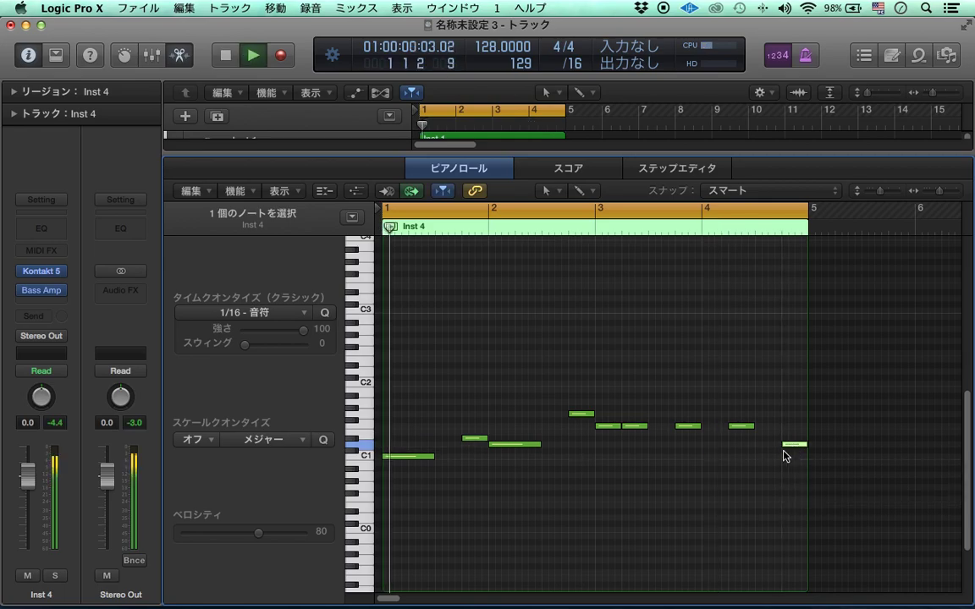
{"action": "left_click", "coordinate": [773, 444]}
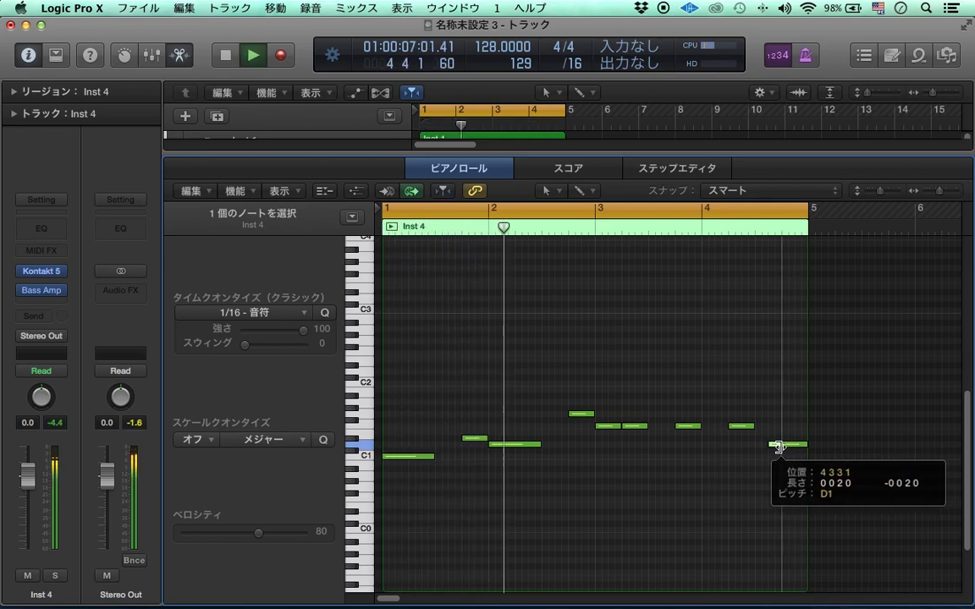
Open the Strings4 region on the Organ3 track in the piano roll and delete all its notes
{"action": "left_click", "coordinate": [779, 467]}
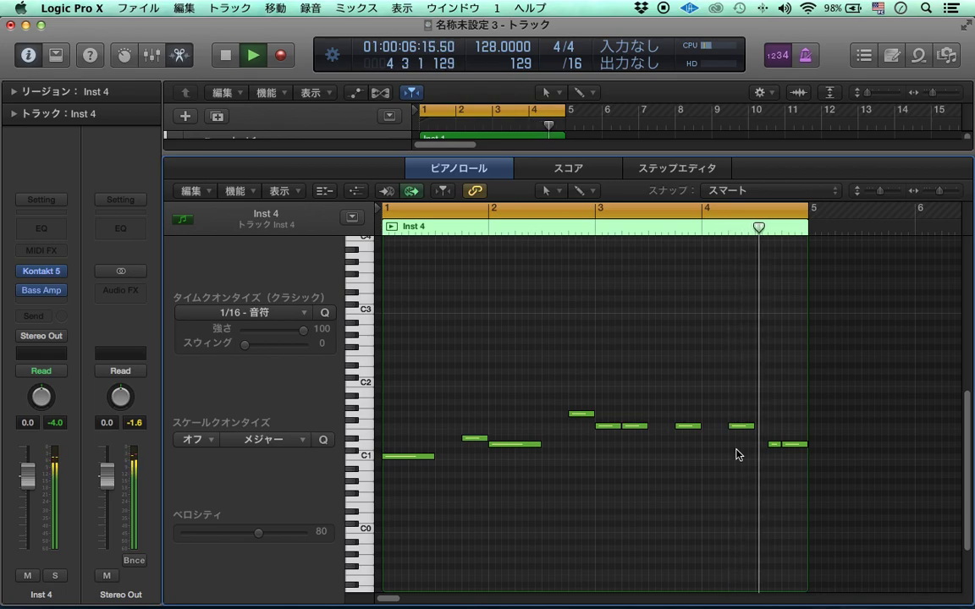
{"action": "key", "text": "p"}
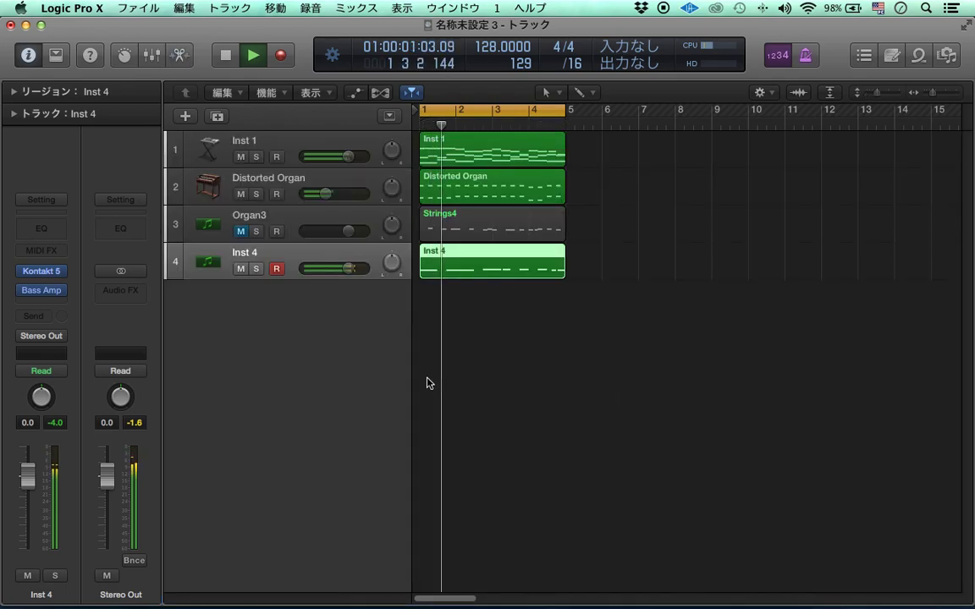
{"action": "double_click", "coordinate": [427, 222]}
{"action": "key", "text": "super+a"}
{"action": "key", "text": "BackSpace"}
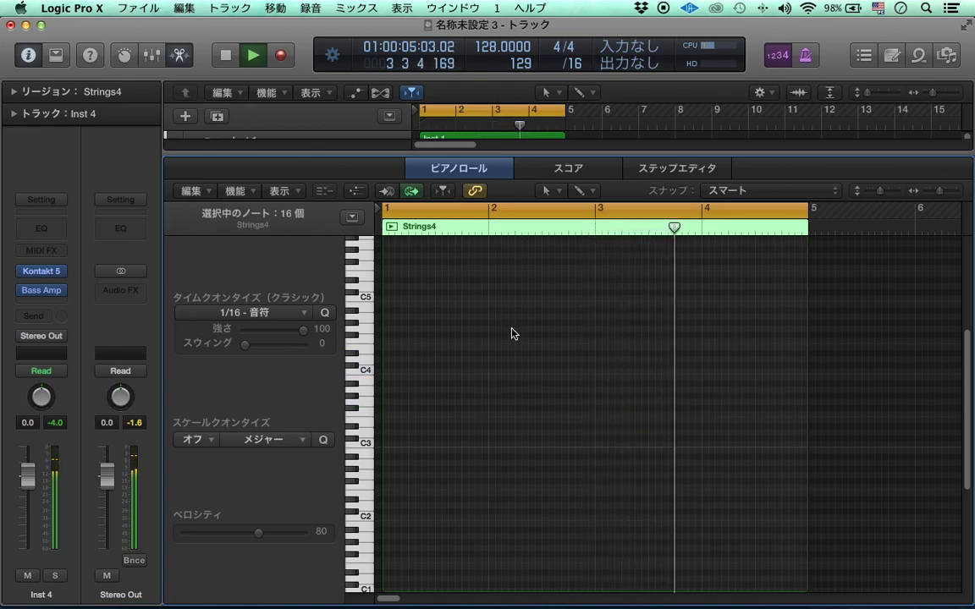
In bar 1, add eighth notes D#4 on beat 2, C4 on the off-beat of beat 3 and G#3 on the off-beat of beat 4
{"action": "left_click", "coordinate": [414, 353], "text": "super"}
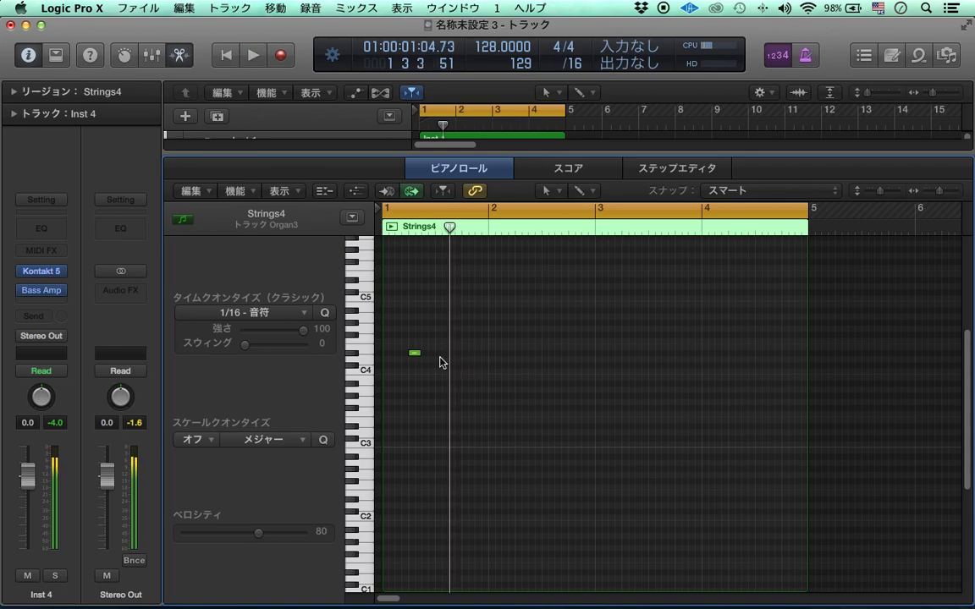
{"action": "key", "text": "space"}
{"action": "key", "text": "space"}
{"action": "key", "text": "space"}
{"action": "left_click_drag", "start_coordinate": [453, 363], "coordinate": [480, 397]}
{"action": "key", "text": "space"}
{"action": "key", "text": "space"}
{"action": "left_click", "coordinate": [511, 402]}
{"action": "key", "text": "space"}
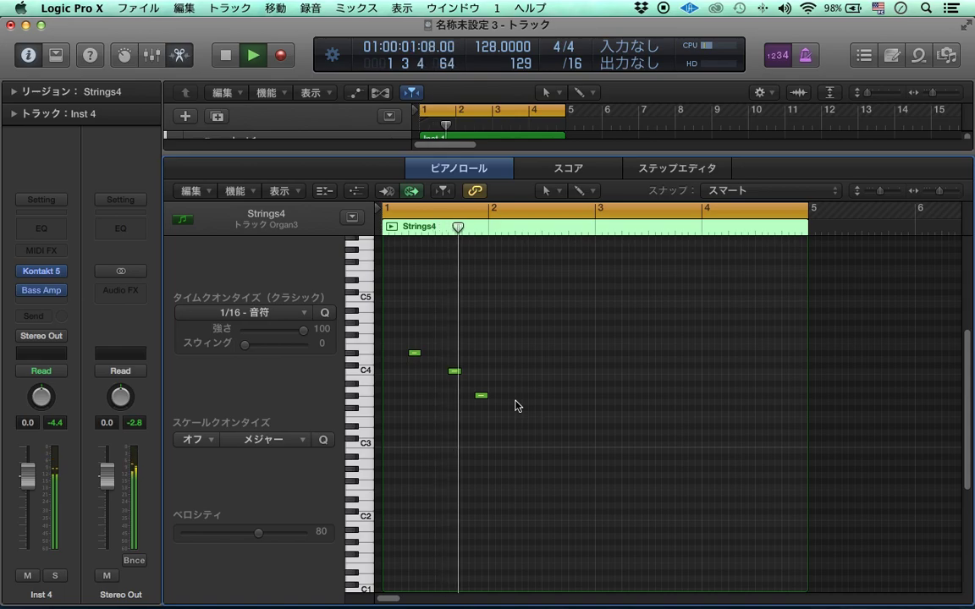
Lower the last note of bar 1 to G3 and add a one-beat G#3 on beat 1 of bar 2
{"action": "key", "text": "space"}
{"action": "left_click_drag", "start_coordinate": [481, 397], "coordinate": [514, 395]}
{"action": "left_click", "coordinate": [507, 411]}
{"action": "key", "text": "space"}
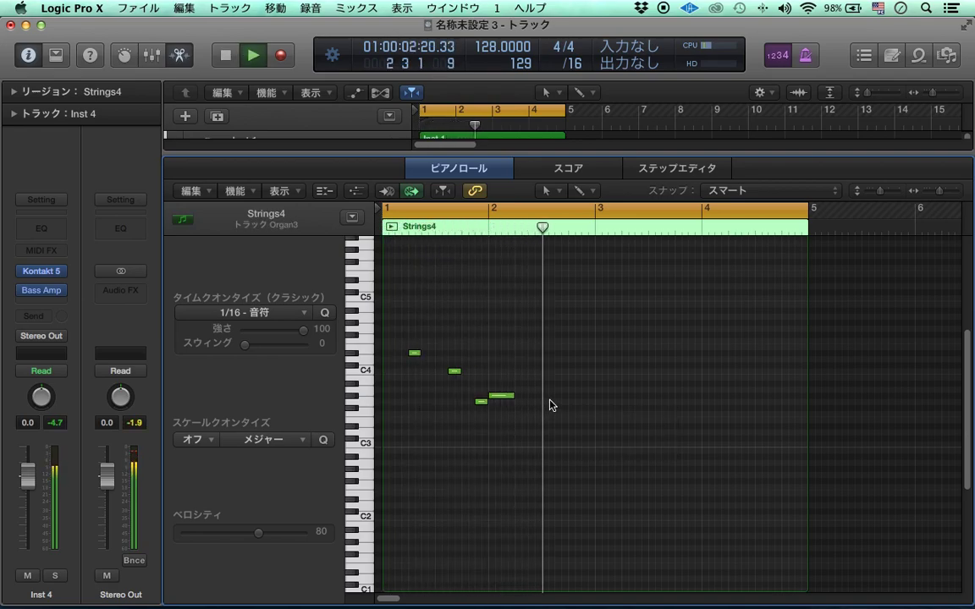
In bar 2, place an eighth-note F3 on beat 4 and a G#3 on its off-beat
{"action": "key", "text": "space"}
{"action": "left_click", "coordinate": [560, 413]}
{"action": "left_click_drag", "start_coordinate": [582, 414], "coordinate": [560, 414]}
{"action": "key", "text": "Return"}
{"action": "key", "text": "space"}
{"action": "left_click", "coordinate": [570, 395]}
{"action": "left_click", "coordinate": [610, 403]}
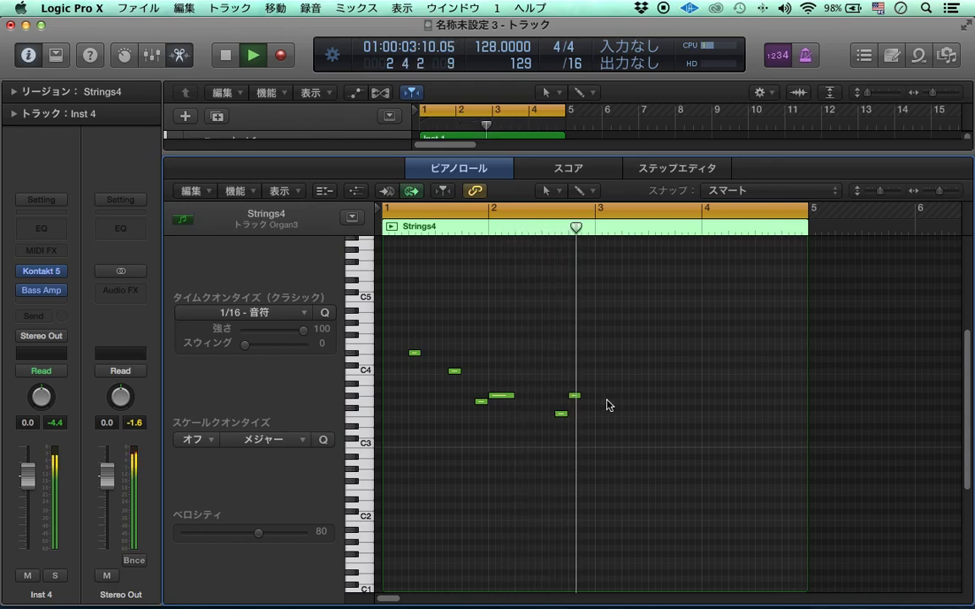
{"action": "key", "text": "space"}
{"action": "mouse_move", "coordinate": [575, 397]}
{"action": "left_mouse_down"}
{"action": "mouse_move", "coordinate": [589, 397]}
{"action": "mouse_move", "coordinate": [576, 418]}
{"action": "left_mouse_up"}
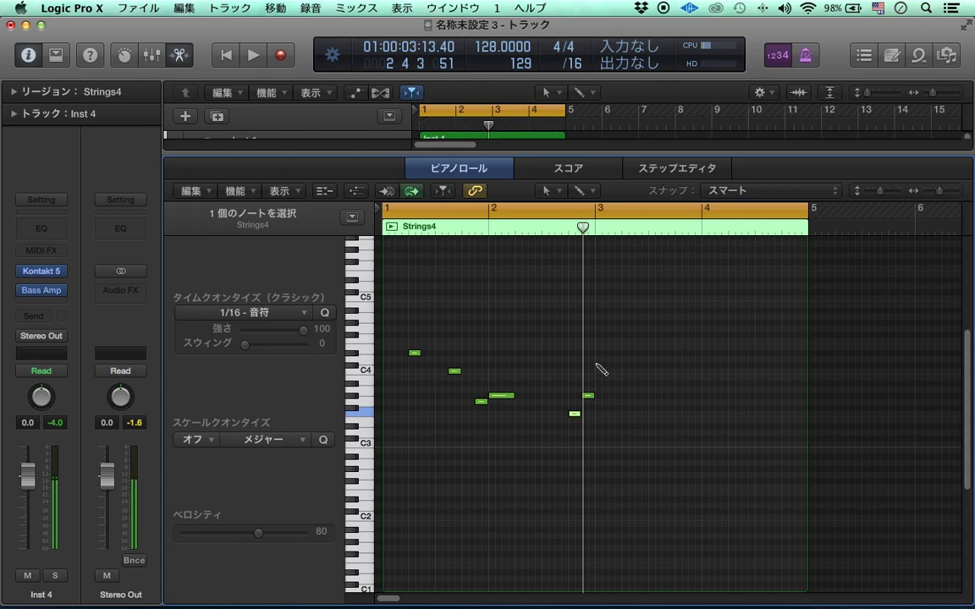
Add a D4 on beat 1 of bar 3, shorten it to one beat and play the loop
{"action": "left_click_drag", "start_coordinate": [604, 361], "coordinate": [648, 362]}
{"action": "key", "text": "space"}
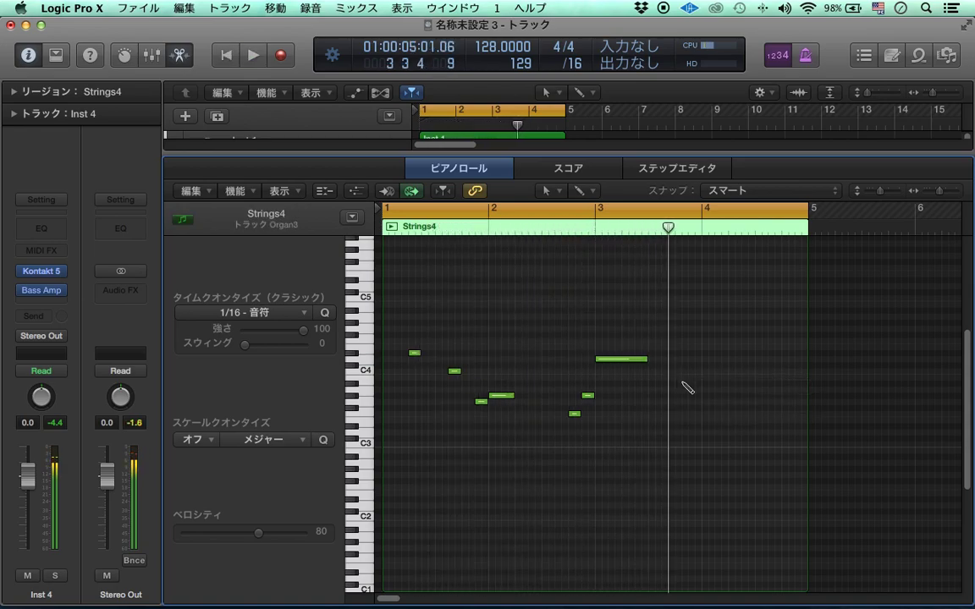
{"action": "mouse_move", "coordinate": [633, 365]}
{"action": "left_mouse_down"}
{"action": "mouse_move", "coordinate": [644, 362]}
{"action": "mouse_move", "coordinate": [620, 362]}
{"action": "left_mouse_up"}
{"action": "key", "text": "space"}
{"action": "left_click", "coordinate": [612, 418]}
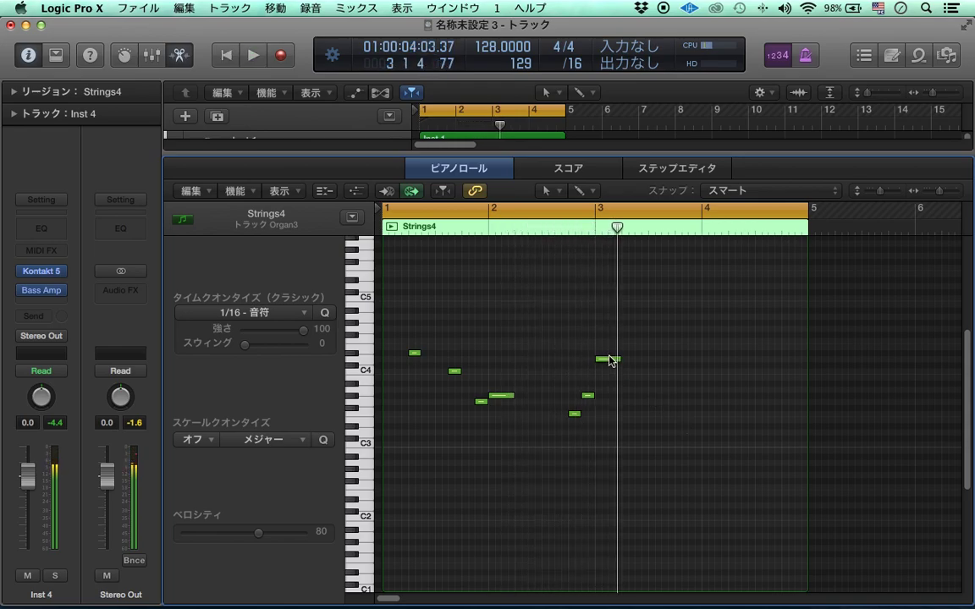
Lower the D4 on beat 1 of bar 3 to F3 and play the loop from the start
{"action": "left_click_drag", "start_coordinate": [606, 364], "coordinate": [607, 420]}
{"action": "left_click", "coordinate": [642, 429]}
{"action": "key", "text": "Return"}
{"action": "key", "text": "space"}
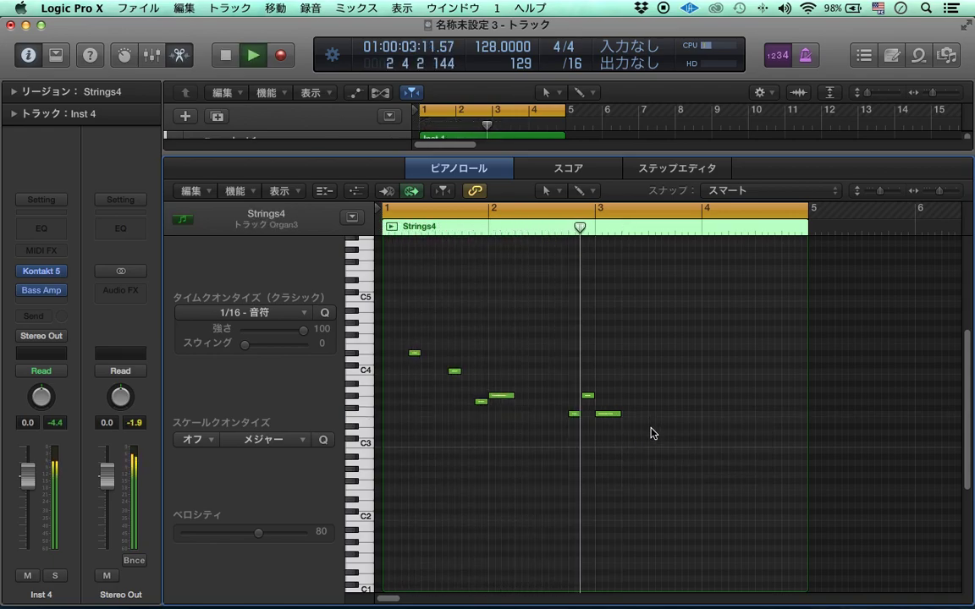
Add one-beat notes F3 on beat 3 and G#3 on beat 4 of bar 3, and G3 on beat 1 of bar 4
{"action": "left_click", "coordinate": [657, 414]}
{"action": "key", "text": "space"}
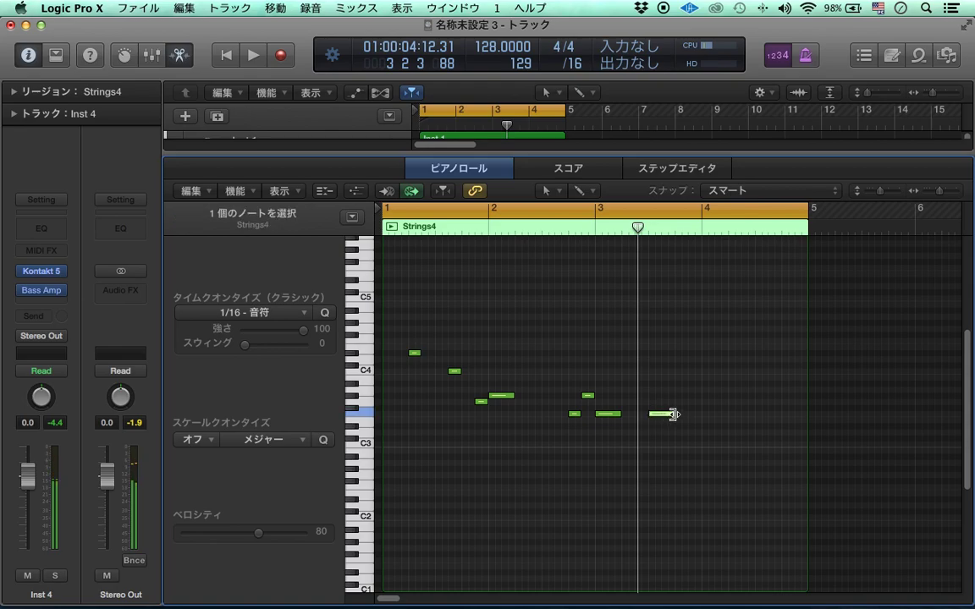
{"action": "left_click", "coordinate": [724, 414]}
{"action": "key", "text": "space"}
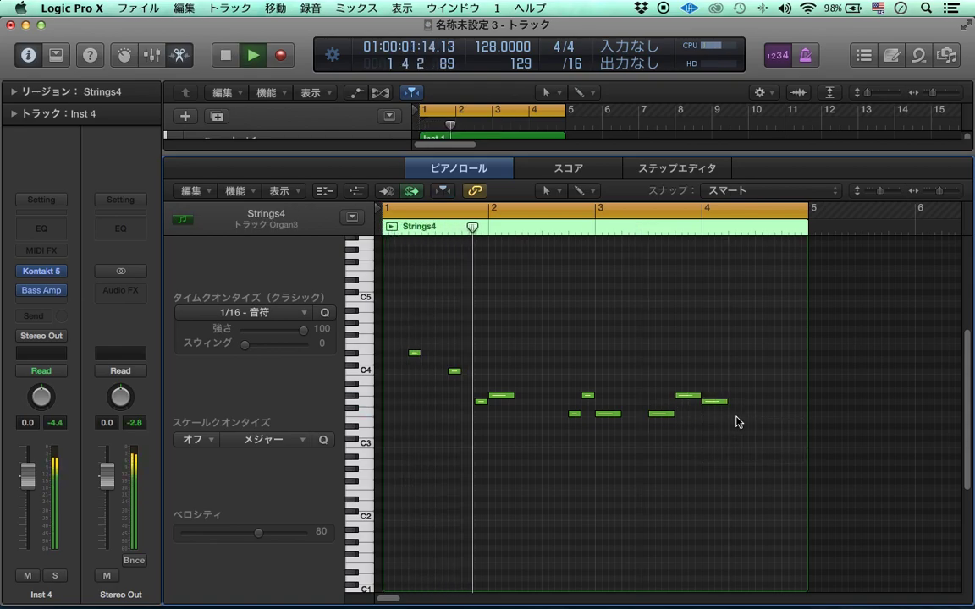
In bar 4, add a one-beat D3 on beat 2, an eighth-note A#3 on beat 3 and a one-beat G#3 on beat 4
{"action": "left_click", "coordinate": [730, 432]}
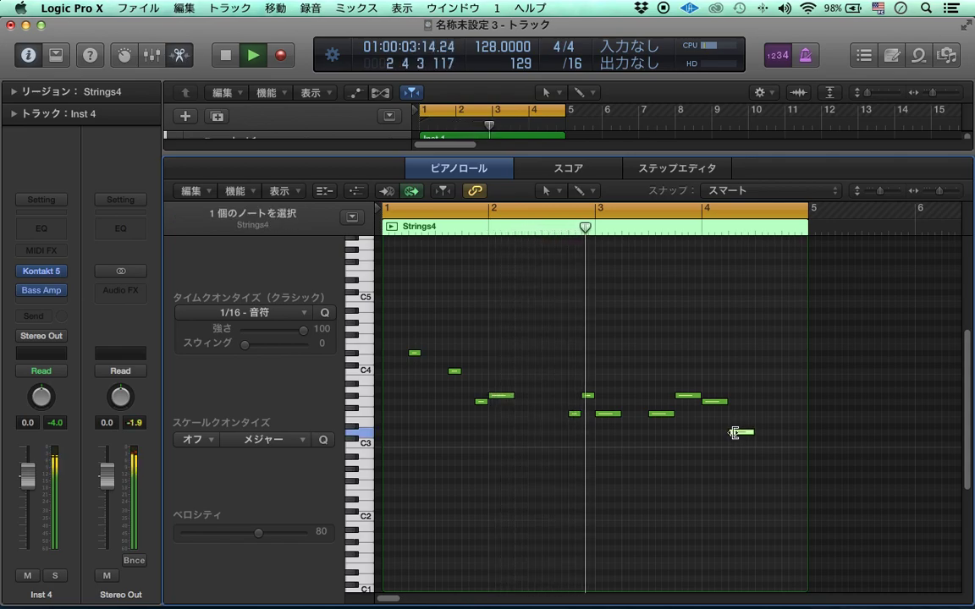
{"action": "left_click", "coordinate": [757, 383]}
{"action": "left_click", "coordinate": [786, 429]}
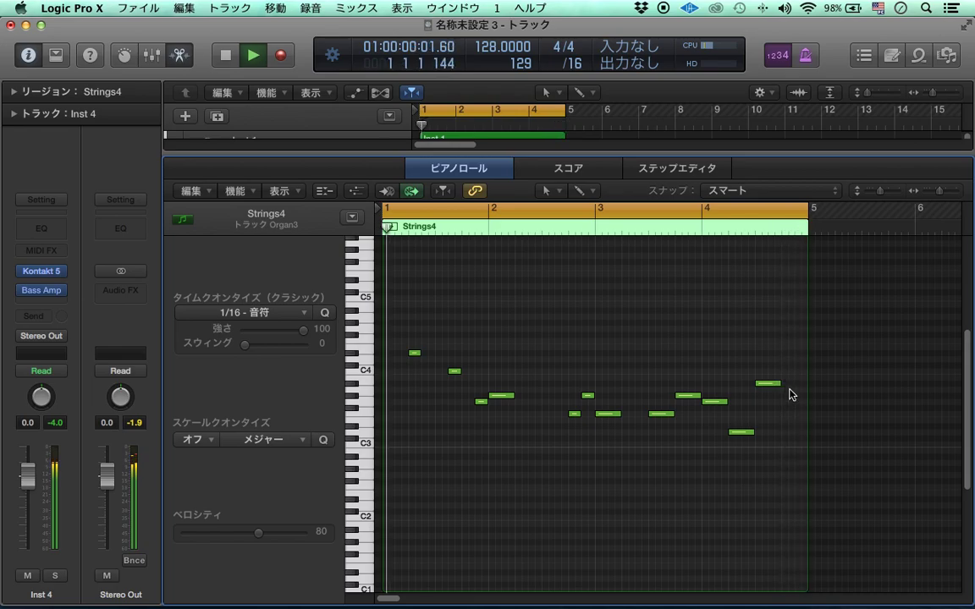
{"action": "left_click", "coordinate": [785, 395]}
{"action": "left_click", "coordinate": [743, 423]}
{"action": "left_click_drag", "start_coordinate": [775, 384], "coordinate": [765, 383]}
{"action": "left_click", "coordinate": [787, 402]}
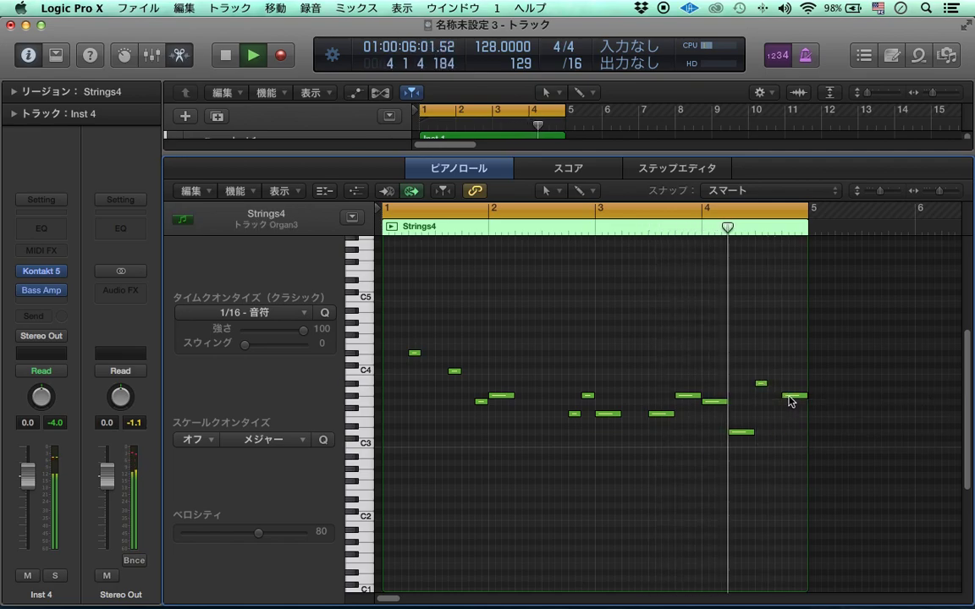
{"action": "mouse_move", "coordinate": [788, 402]}
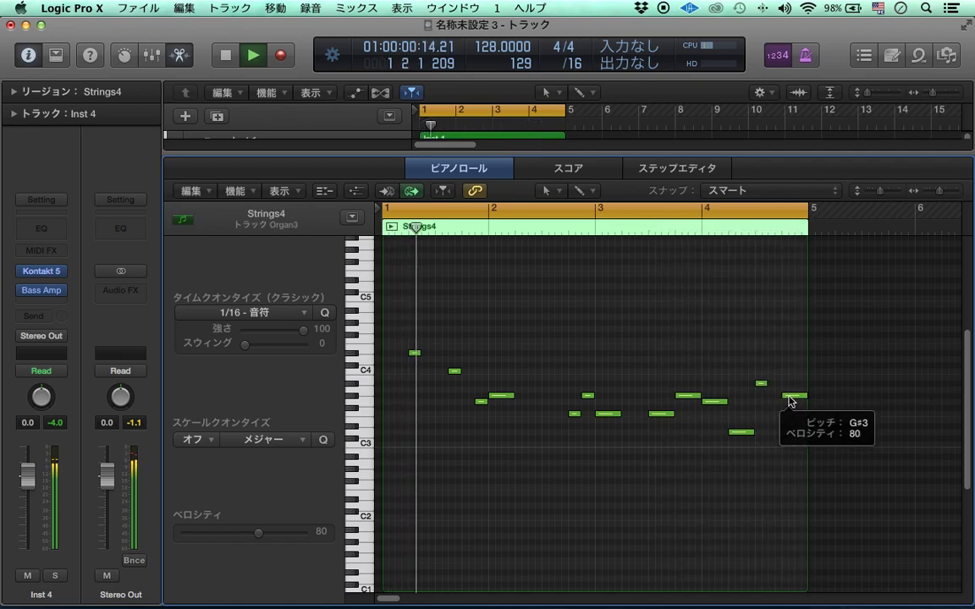
{"action": "key", "text": "p"}
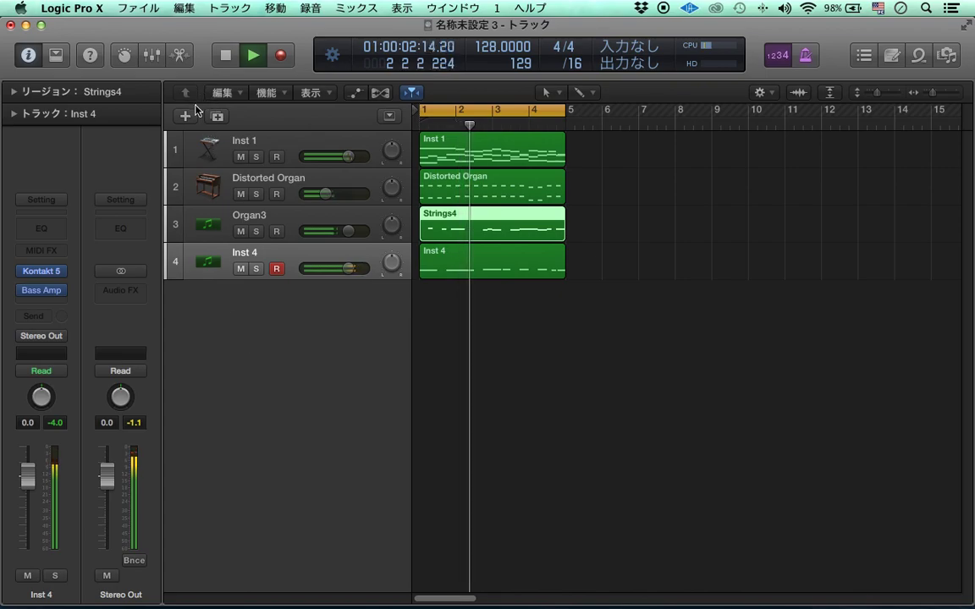
Create one new software instrument track and assign it the EXS24 sampler in stereo
{"action": "key", "text": "alt+super+n"}
{"action": "left_click", "coordinate": [661, 265]}
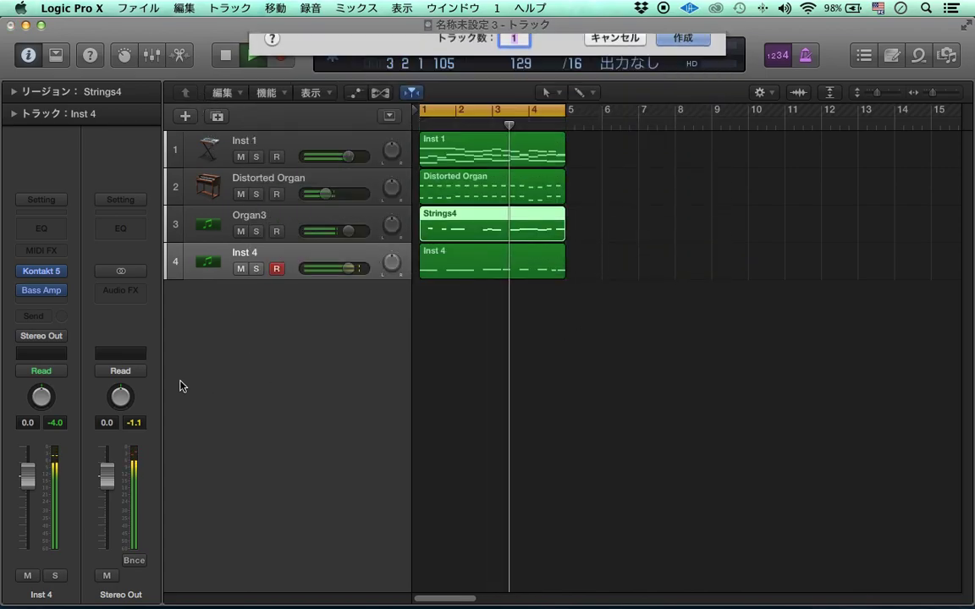
{"action": "left_click", "coordinate": [38, 276]}
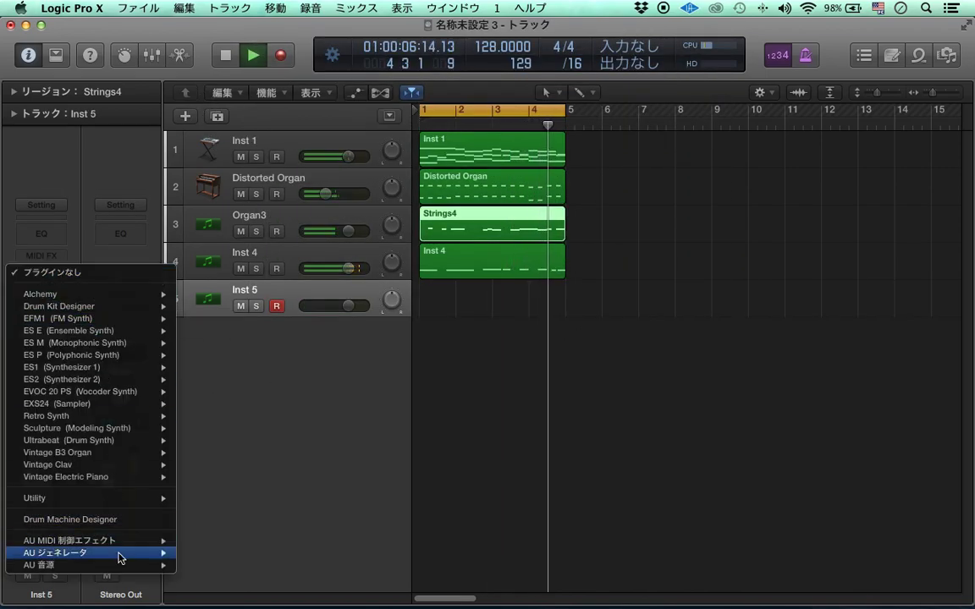
{"action": "mouse_move", "coordinate": [127, 565]}
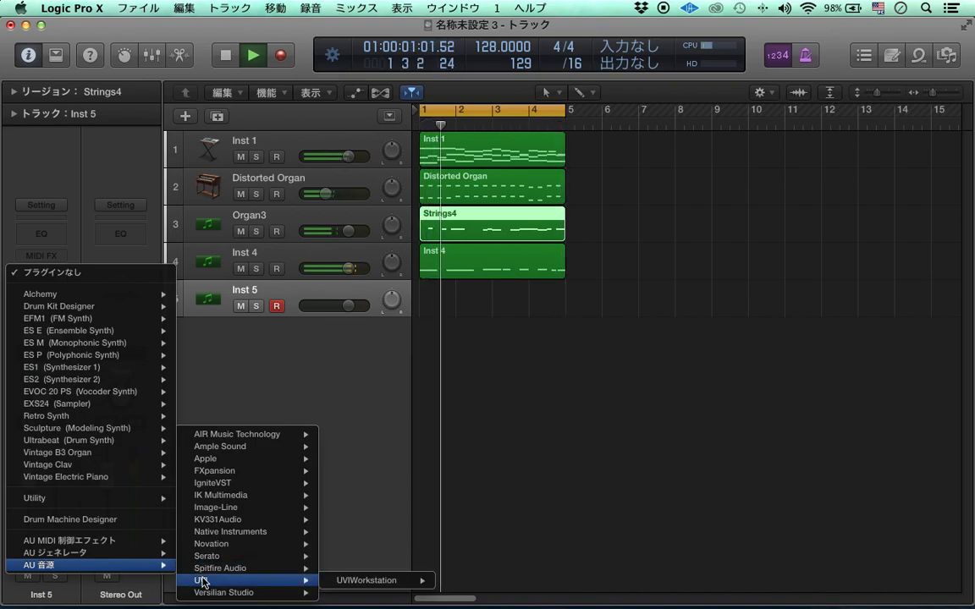
{"action": "mouse_move", "coordinate": [104, 405]}
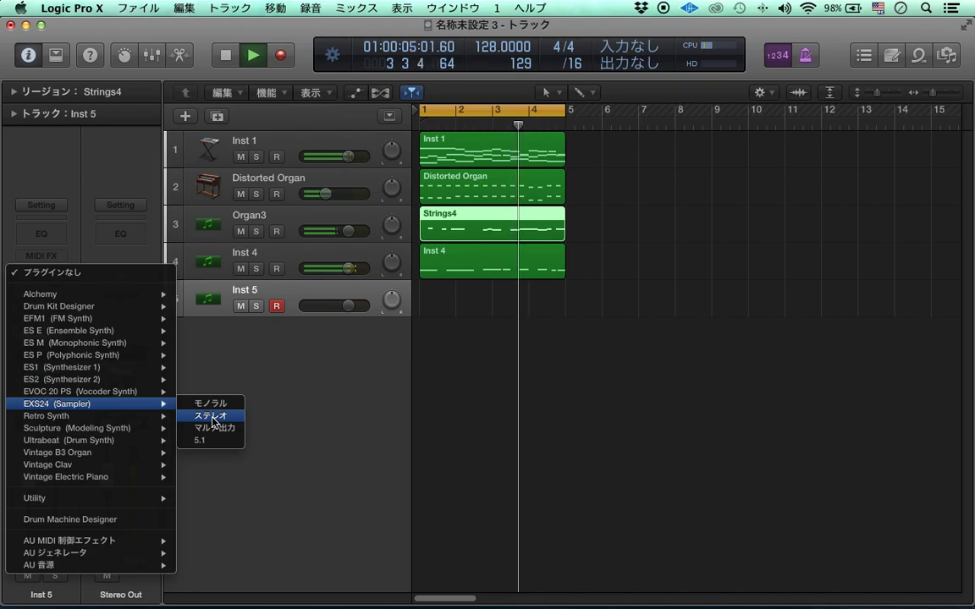
{"action": "left_click", "coordinate": [213, 418]}
Load the Hip Hop Kit instrument into the EXS24 and close the plug-in window
{"action": "left_click", "coordinate": [389, 137]}
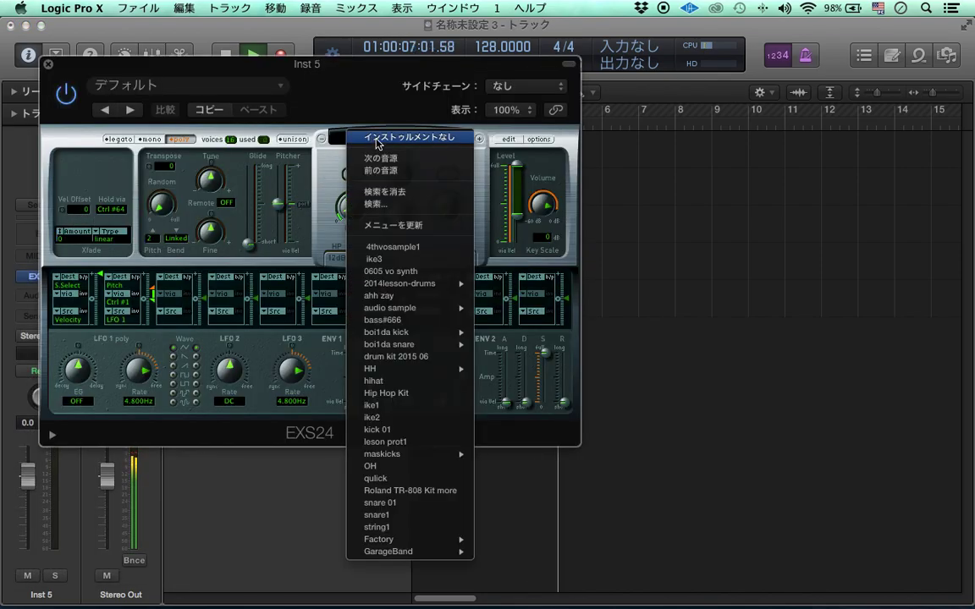
{"action": "left_click", "coordinate": [352, 354]}
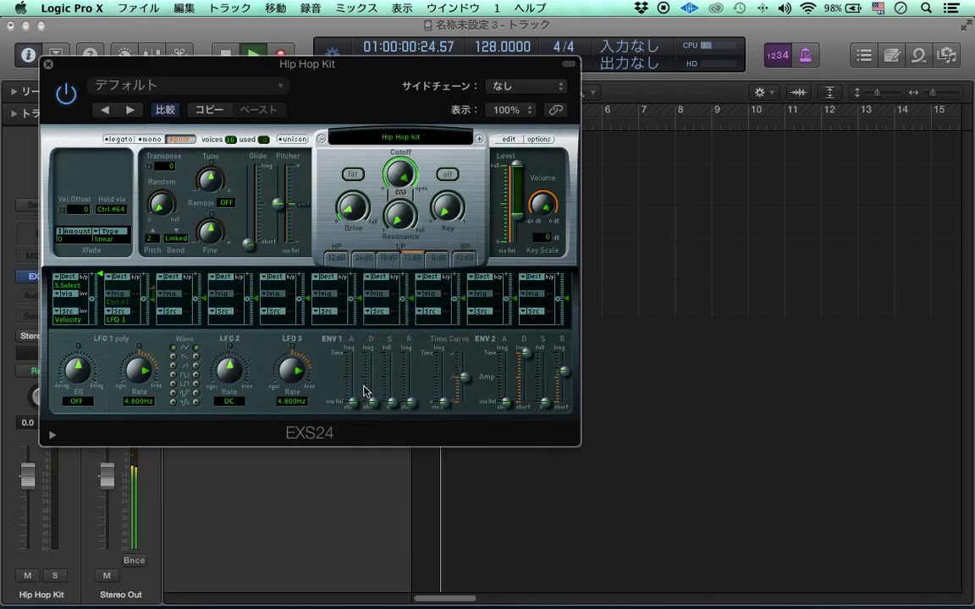
{"action": "left_click", "coordinate": [48, 65]}
Create a four-bar region on the Hip Hop Kit track and duplicate the track twice
{"action": "double_click", "coordinate": [438, 305]}
{"action": "left_click_drag", "start_coordinate": [460, 310], "coordinate": [564, 331]}
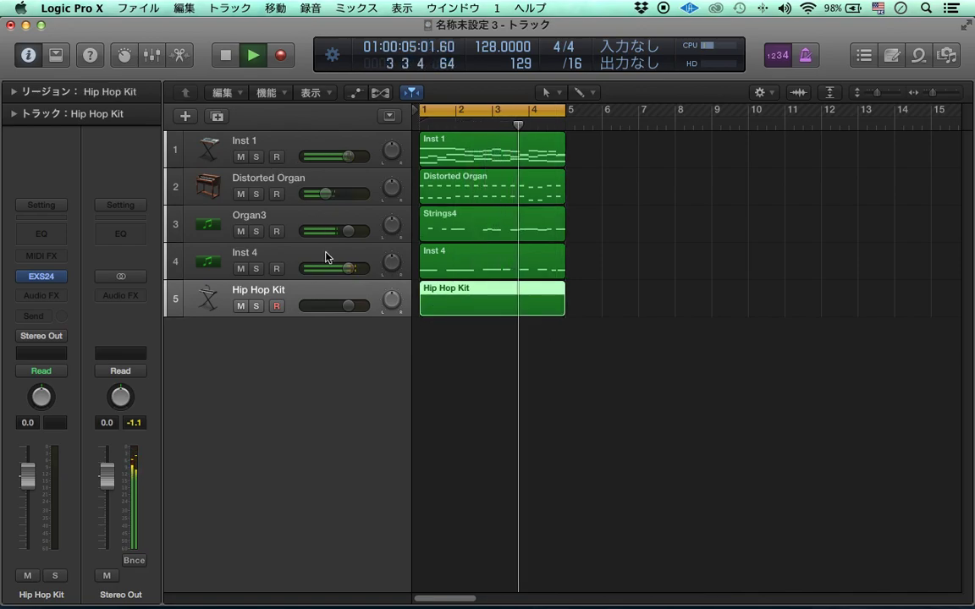
{"action": "left_click", "coordinate": [211, 117]}
{"action": "left_click", "coordinate": [212, 117]}
Enter short F#1 hits on every eighth of bar 1 except beat 3, plus an extra hit on the last sixteenth of beat 2
{"action": "double_click", "coordinate": [461, 311]}
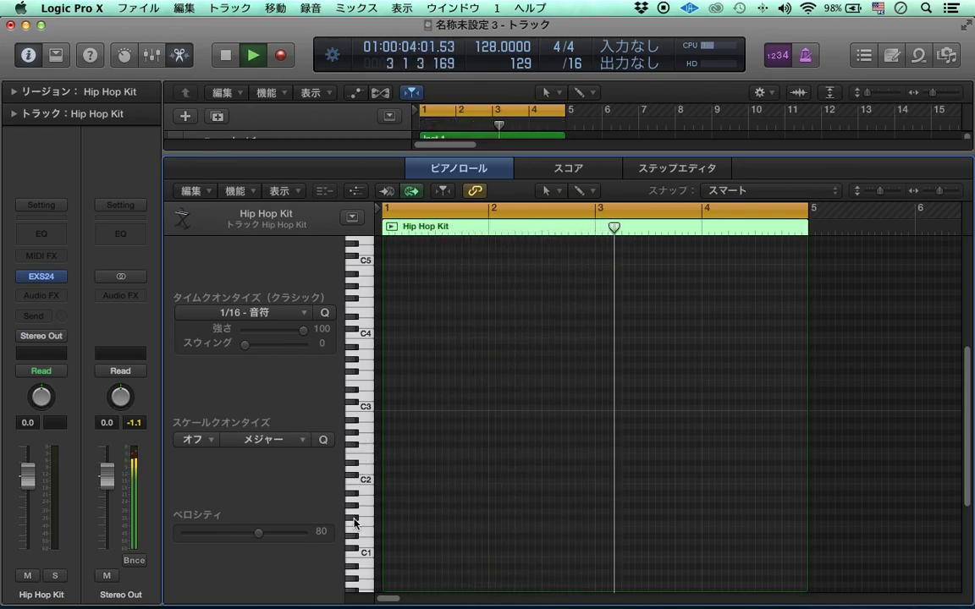
{"action": "left_click", "coordinate": [385, 517]}
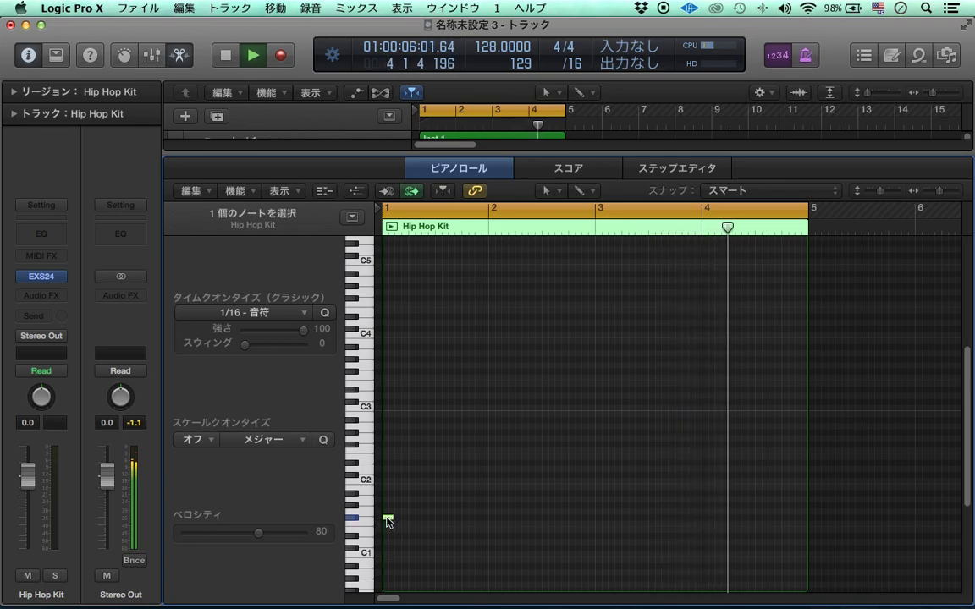
{"action": "key", "text": "space"}
{"action": "left_click", "coordinate": [399, 518]}
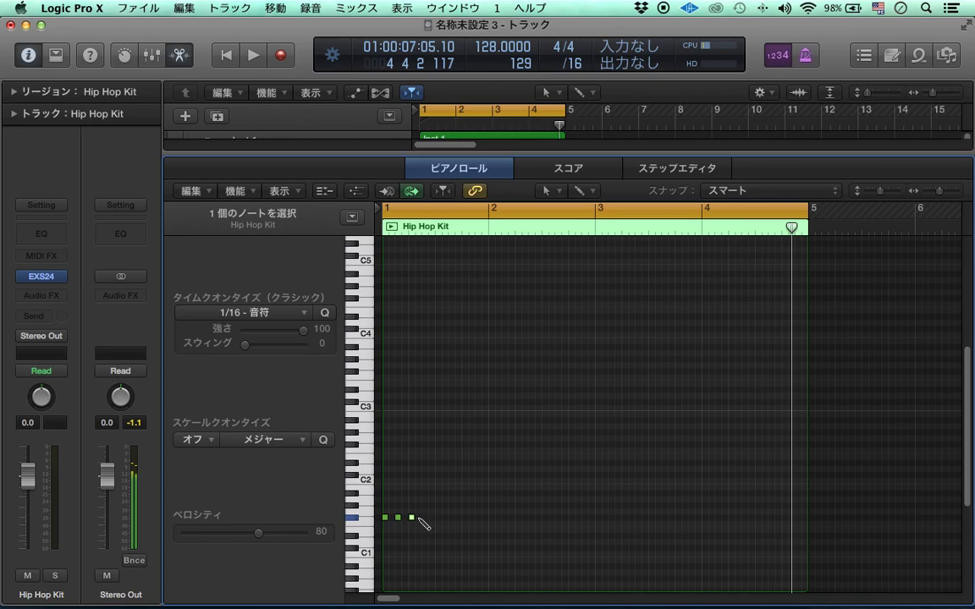
{"action": "left_click", "coordinate": [425, 518]}
{"action": "left_click", "coordinate": [431, 518]}
{"action": "key", "text": "space"}
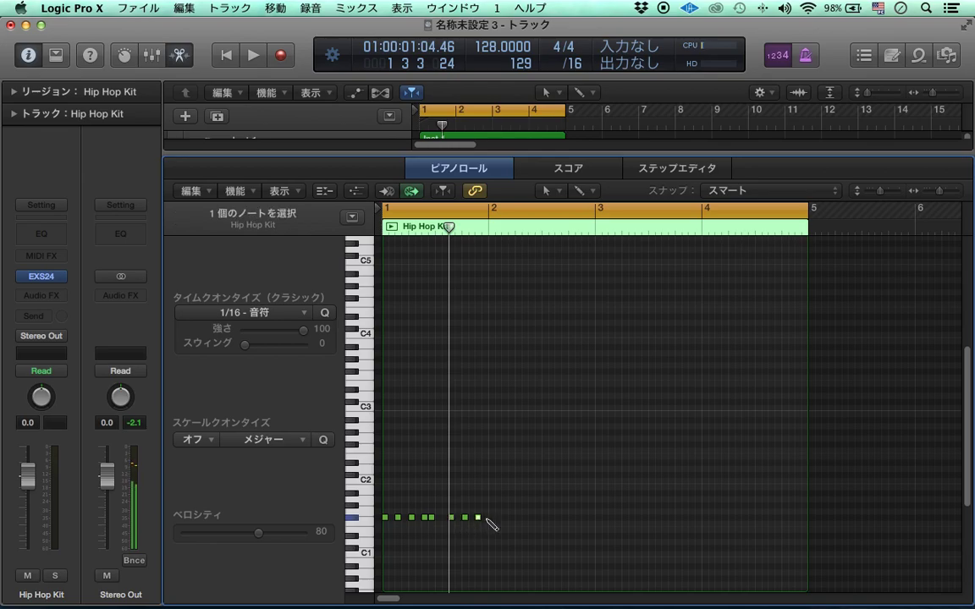
Copy the eight F#1 hits of bar 1 into bar 2 and play the loop
{"action": "left_click", "coordinate": [508, 534]}
{"action": "key", "text": "space"}
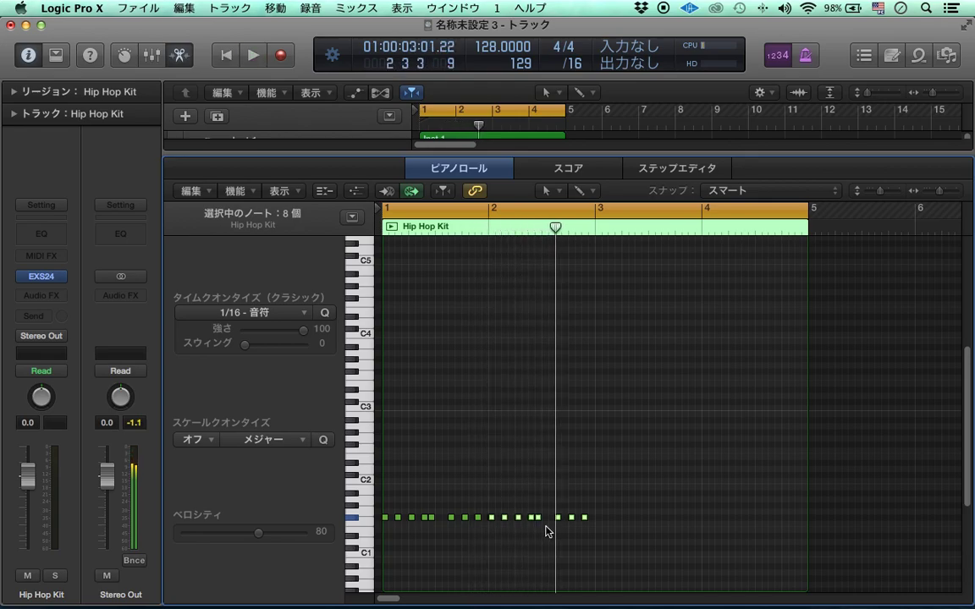
{"action": "key", "text": "space"}
Set the grid division to /32 and turn the off-beat hit of beat 2 in bar 2 into two thirty-second notes
{"action": "left_click", "coordinate": [548, 529]}
{"action": "key", "text": "super+Right"}
{"action": "key", "text": "super+Right"}
{"action": "left_click", "coordinate": [582, 61]}
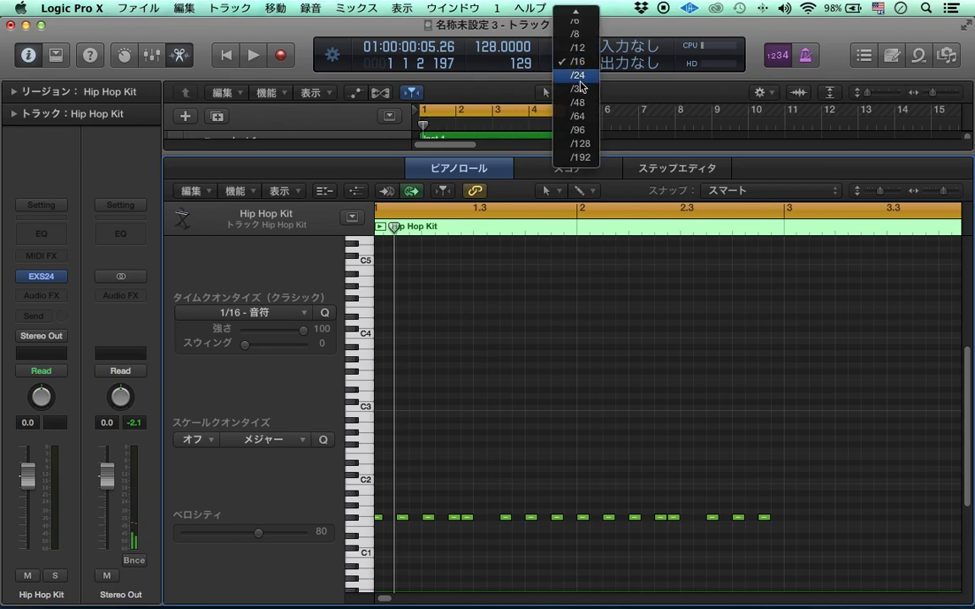
{"action": "left_click", "coordinate": [579, 88]}
{"action": "left_click_drag", "start_coordinate": [666, 518], "coordinate": [662, 518]}
{"action": "left_click", "coordinate": [674, 546]}
{"action": "key", "text": "space"}
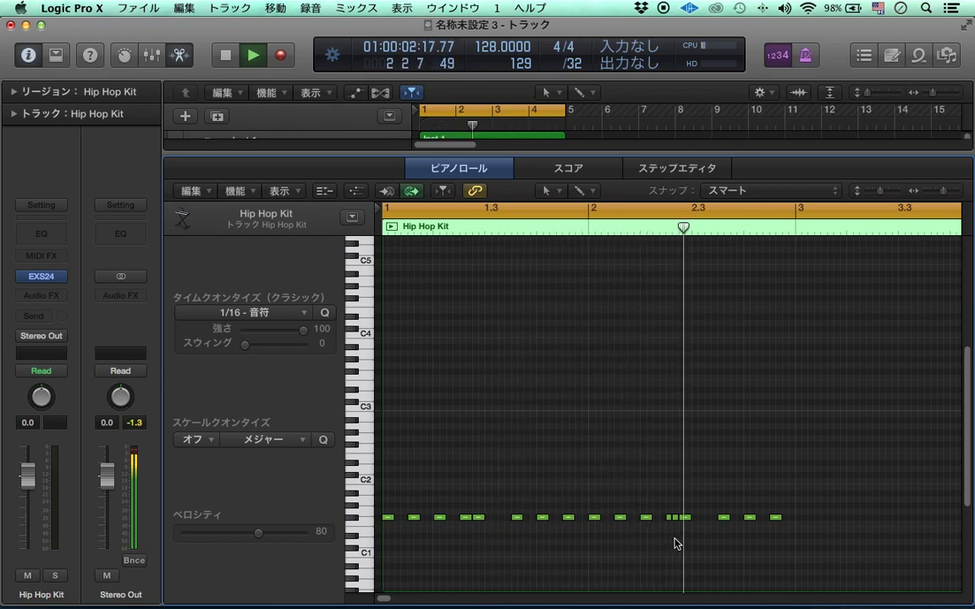
Copy the F#1 pattern into bars 3 and 4, add thirty-second hits around the start of bar 3, and play the loop
{"action": "key", "text": "space"}
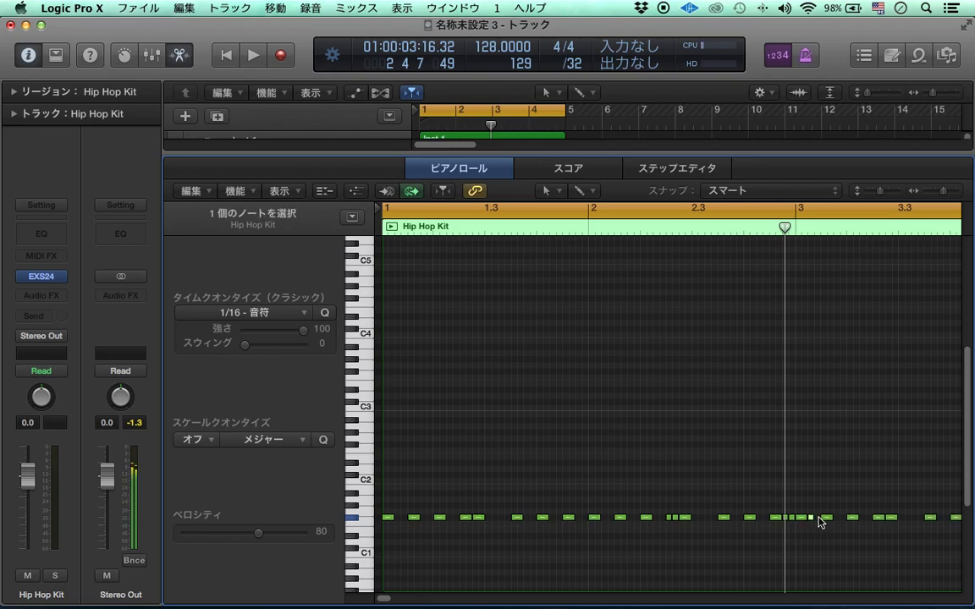
{"action": "left_click_drag", "start_coordinate": [828, 519], "coordinate": [838, 520]}
{"action": "key", "text": "space"}
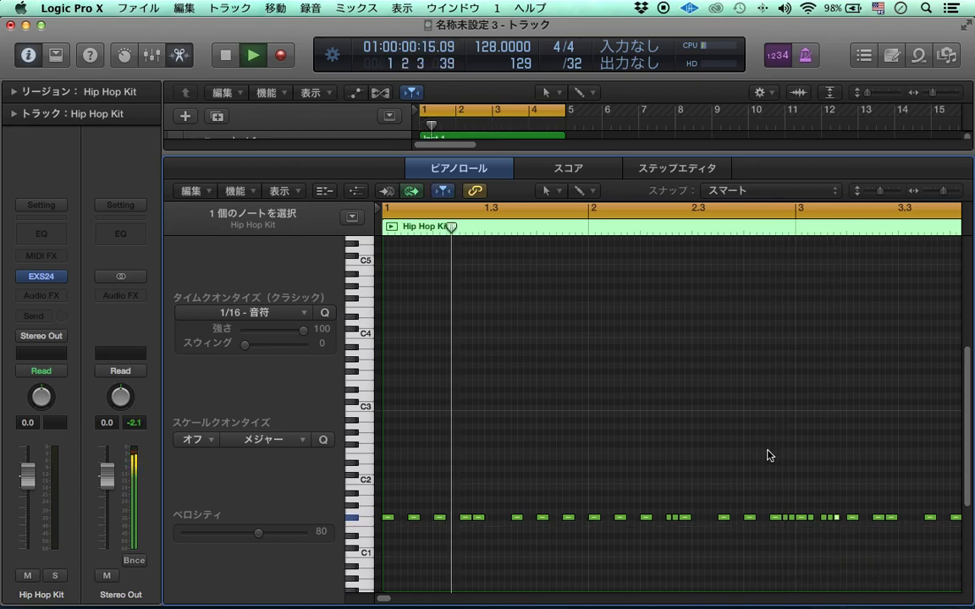
{"action": "key", "text": "p"}
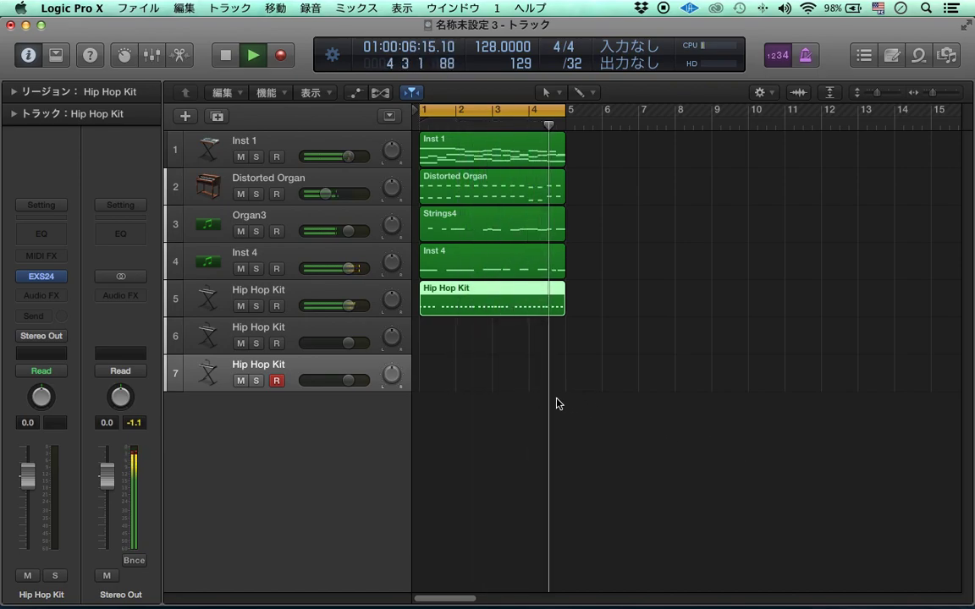
Create a four-bar region at bar 1 on the second Hip Hop Kit track and open it in the Piano Roll
{"action": "left_click", "coordinate": [326, 337]}
{"action": "left_click", "coordinate": [444, 340], "text": "super"}
{"action": "left_click_drag", "start_coordinate": [448, 342], "coordinate": [549, 379]}
{"action": "key", "text": "p"}
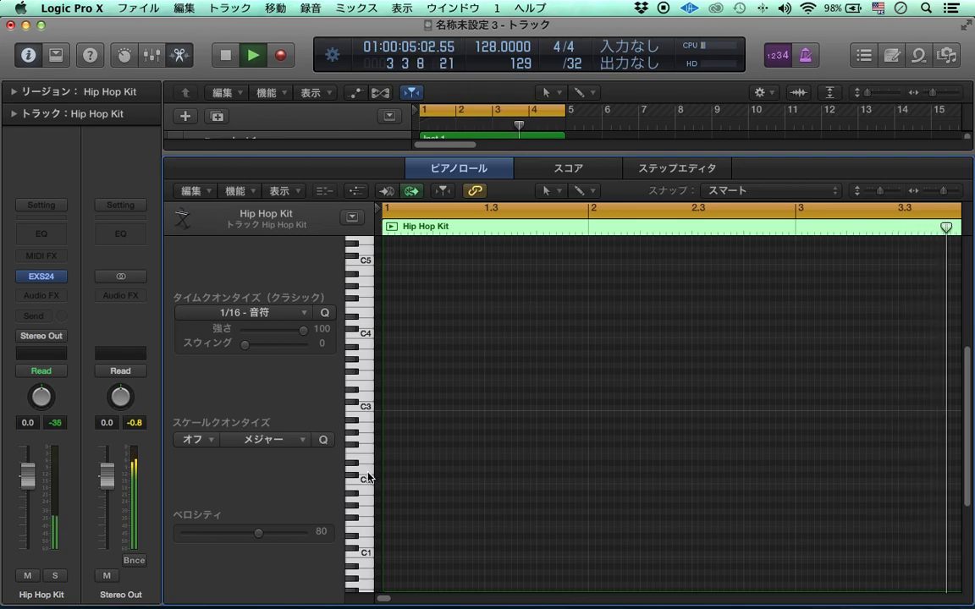
{"action": "scroll", "coordinate": [377, 477], "scroll_direction": "down", "scroll_amount": 3}
{"action": "scroll", "coordinate": [401, 401], "scroll_direction": "up", "scroll_amount": 1}
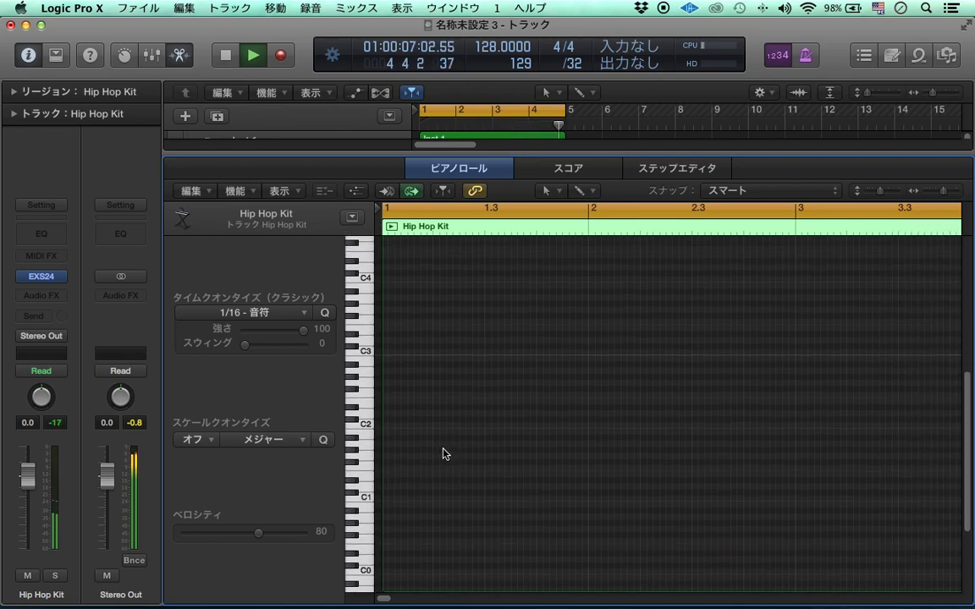
Enter short hits in bar 1, D2 on beat 2 and A1 on beat 3, and copy both to bar 2
{"action": "key", "text": "space"}
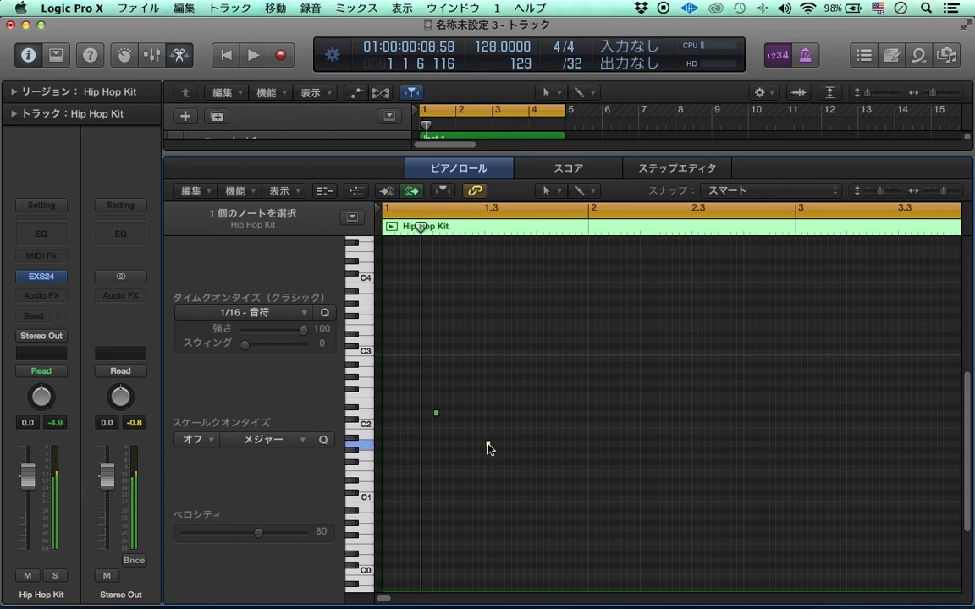
{"action": "key", "text": "space"}
{"action": "left_click_drag", "start_coordinate": [538, 479], "coordinate": [421, 393]}
{"action": "key", "text": "cmd+r"}
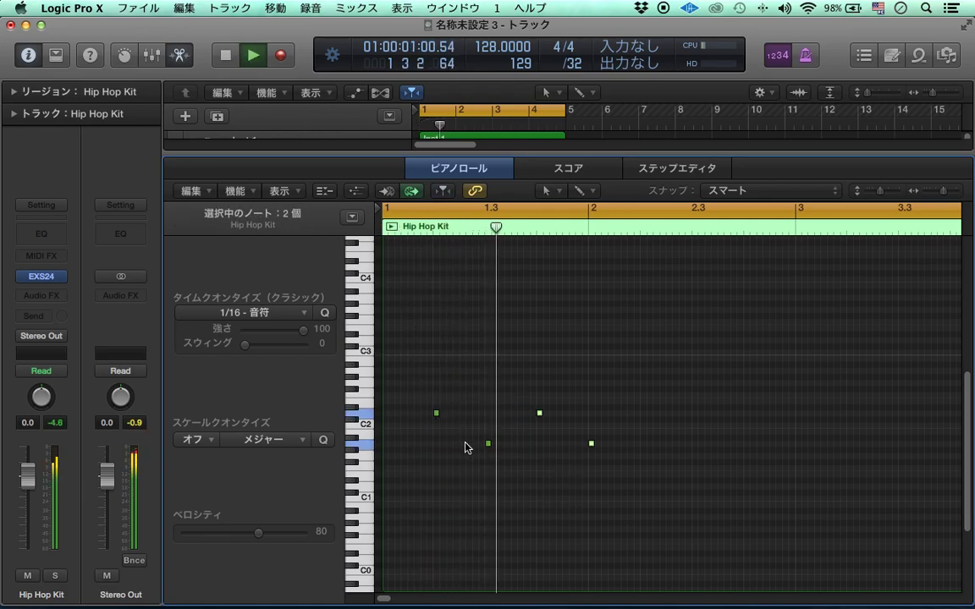
{"action": "key", "text": "space"}
{"action": "left_click_drag", "start_coordinate": [614, 478], "coordinate": [644, 416]}
{"action": "key", "text": "Delete"}
{"action": "key", "text": "super+z"}
{"action": "key", "text": "space"}
{"action": "left_click", "coordinate": [648, 461]}
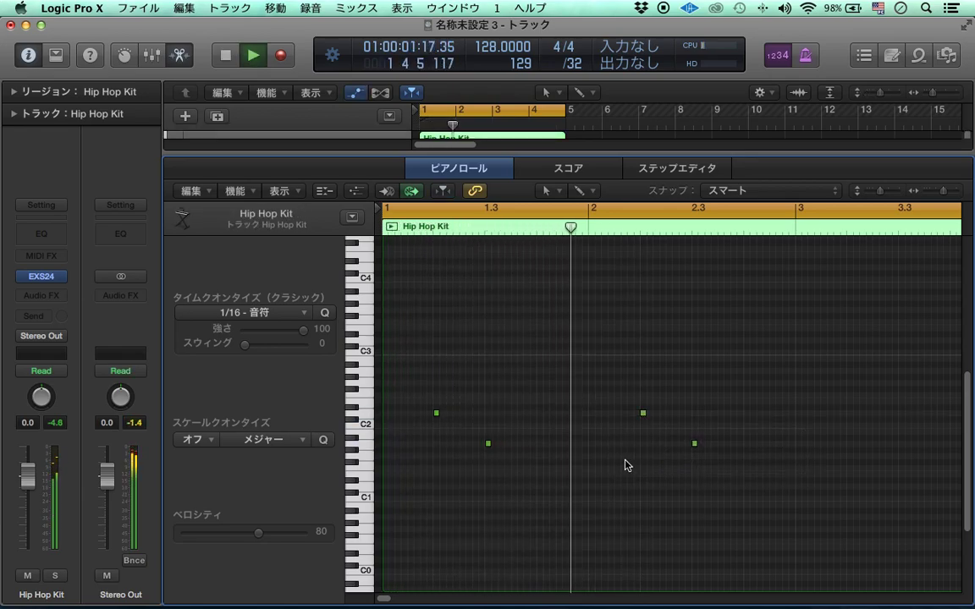
Copy the D2 and A1 hits onto beats 2 and 3 of bars 3 and 4 and play the loop
{"action": "key", "text": "e"}
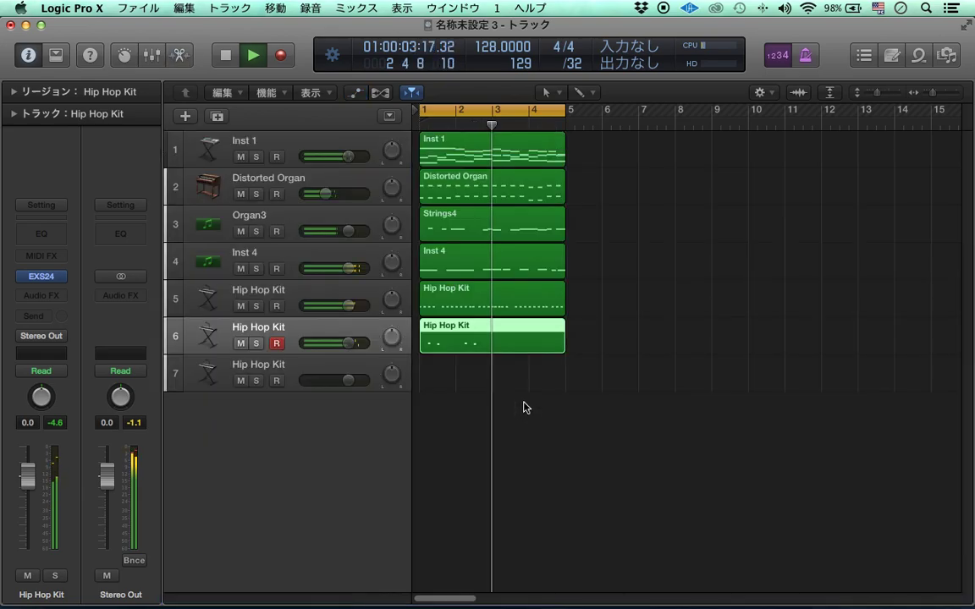
{"action": "key", "text": "e"}
{"action": "key", "text": "e"}
{"action": "key", "text": "e"}
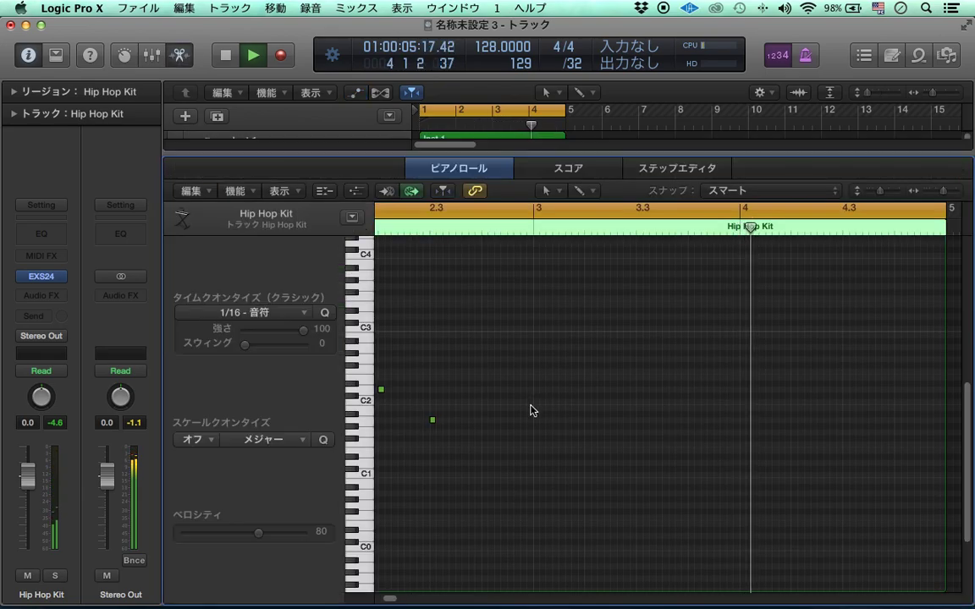
{"action": "key", "text": "super+z"}
{"action": "left_click", "coordinate": [526, 439]}
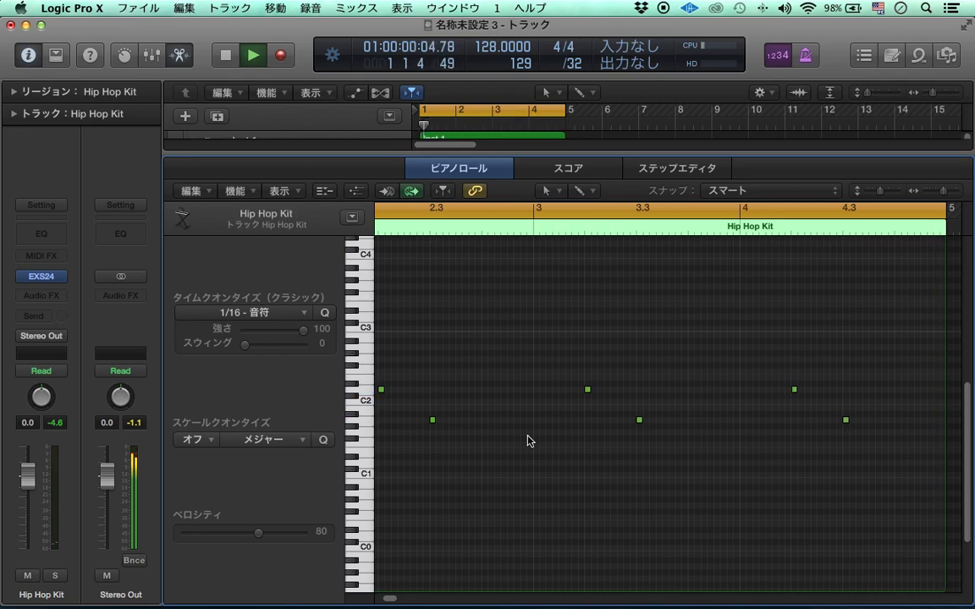
{"action": "key", "text": "e"}
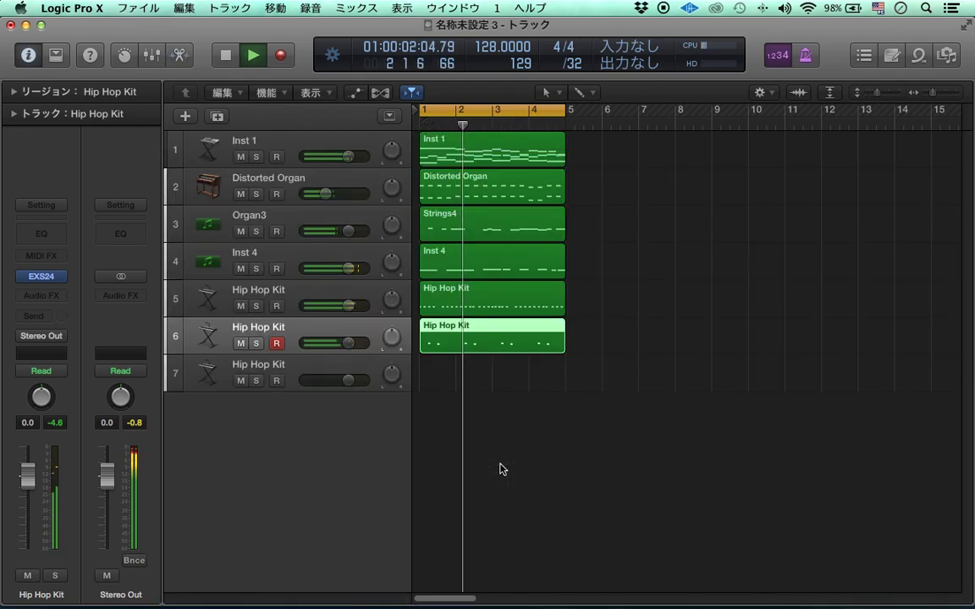
{"action": "key", "text": "e"}
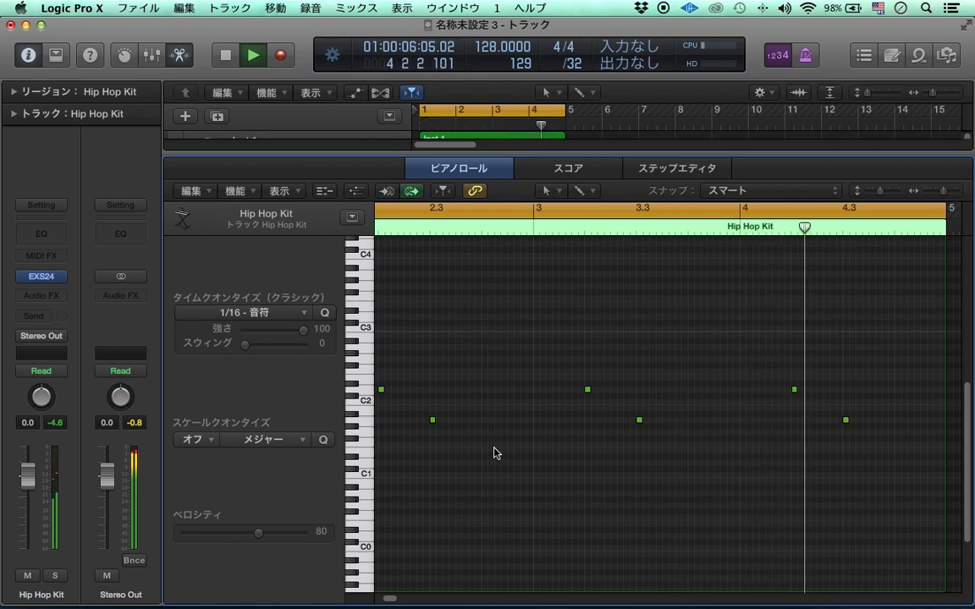
Try the D2 hits of all four bars an eighth note earlier, on the off-beat of beat 1, and play the loop
{"action": "key", "text": "space"}
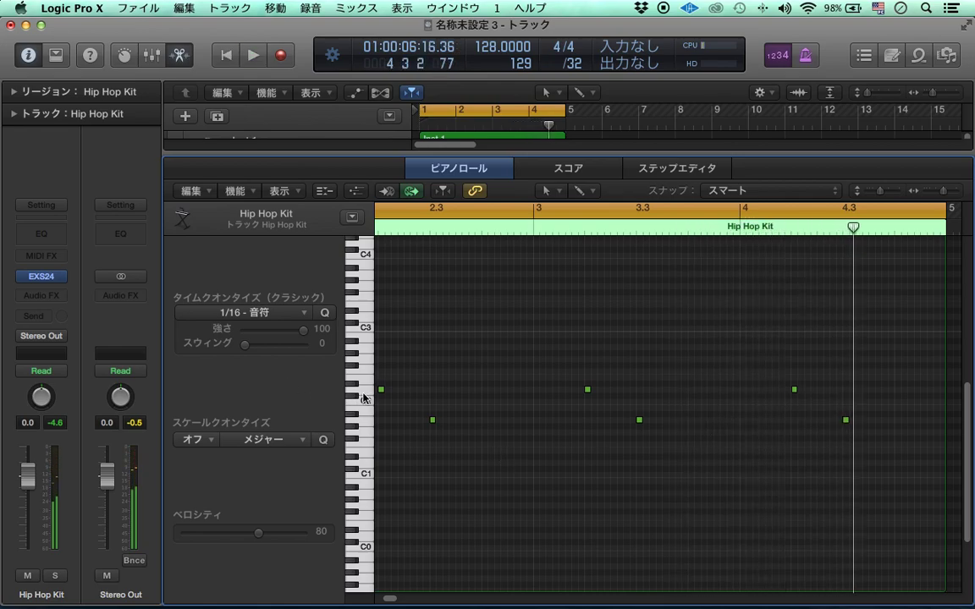
{"action": "left_click_drag", "start_coordinate": [588, 391], "coordinate": [617, 392]}
{"action": "key", "text": "space"}
{"action": "key", "text": "space"}
{"action": "key", "text": "space"}
{"action": "key", "text": "space"}
{"action": "key", "text": "space"}
{"action": "left_click", "coordinate": [617, 426]}
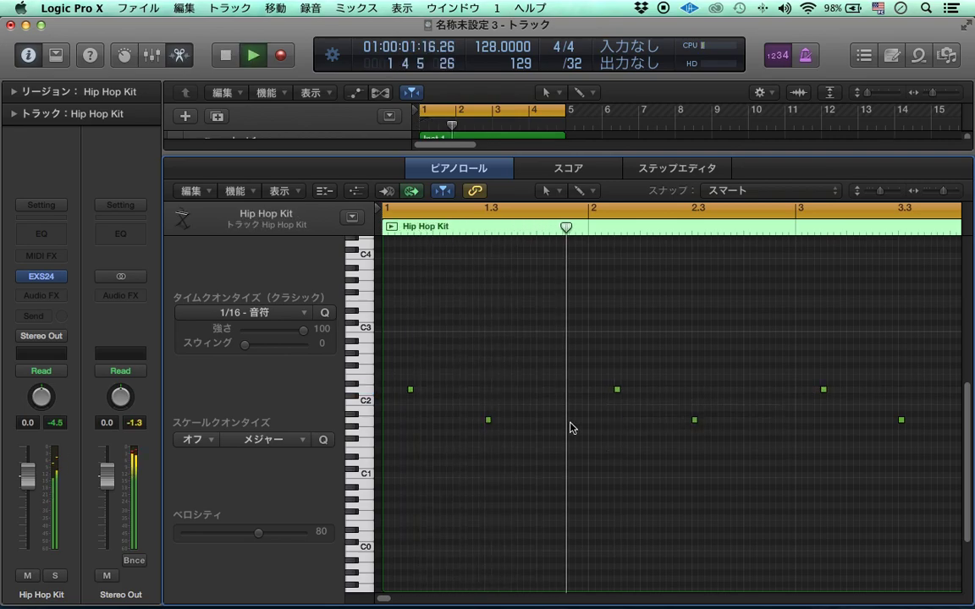
Delete the D2 hits of all four bars, play the loop and close the Piano Roll
{"action": "key", "text": "space"}
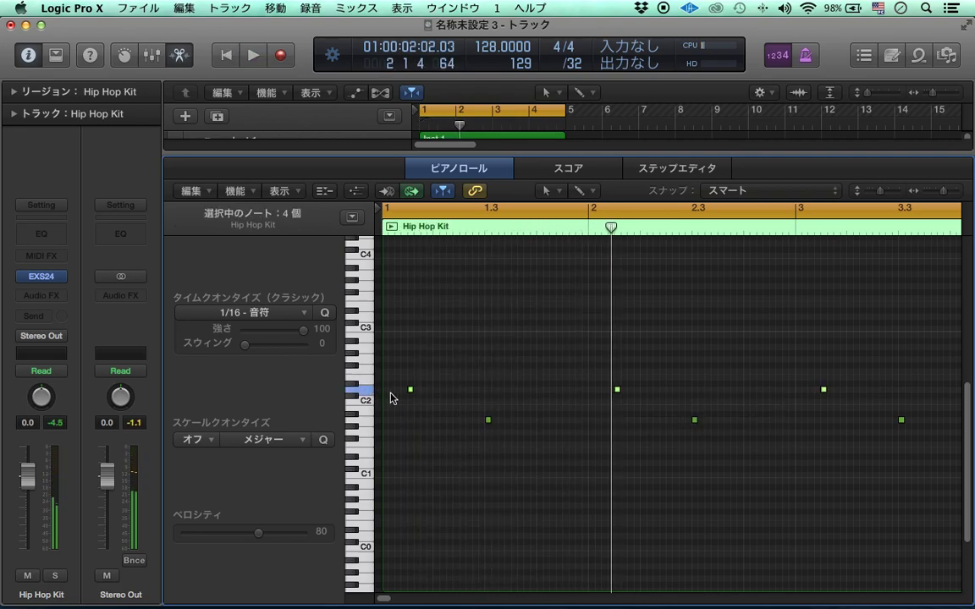
{"action": "key", "text": "space"}
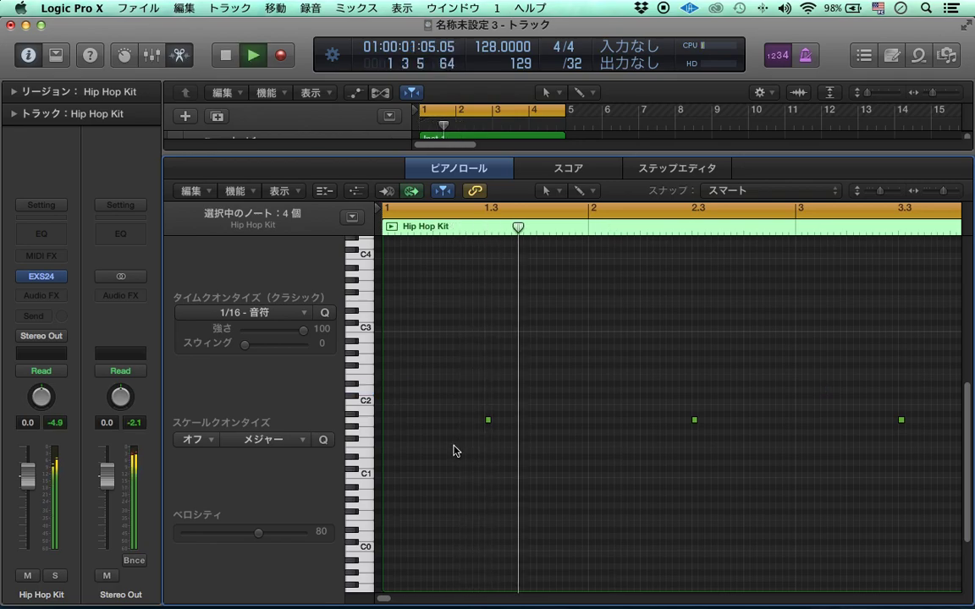
{"action": "key", "text": "p"}
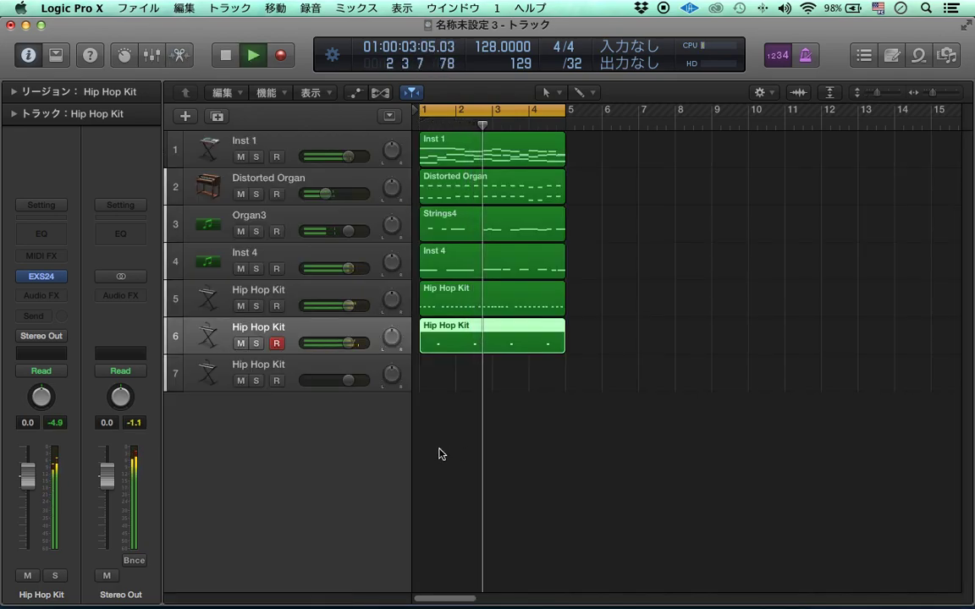
{"action": "left_click", "coordinate": [355, 376]}
{"action": "double_click", "coordinate": [433, 374]}
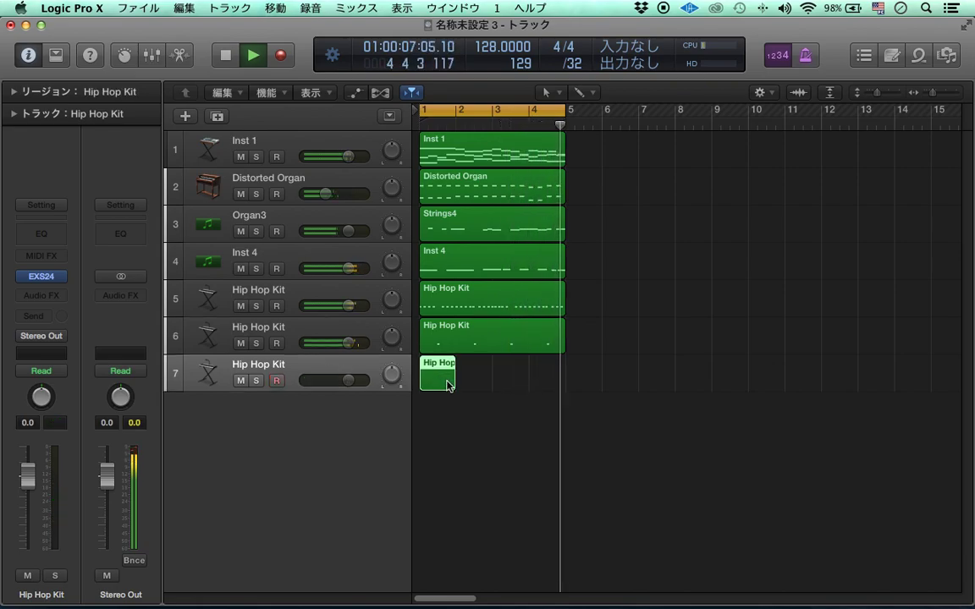
{"action": "key", "text": "Delete"}
Repeat the four-bar regions of all six tracks five times, filling bars 1 to 24
{"action": "left_click_drag", "start_coordinate": [447, 385], "coordinate": [495, 148]}
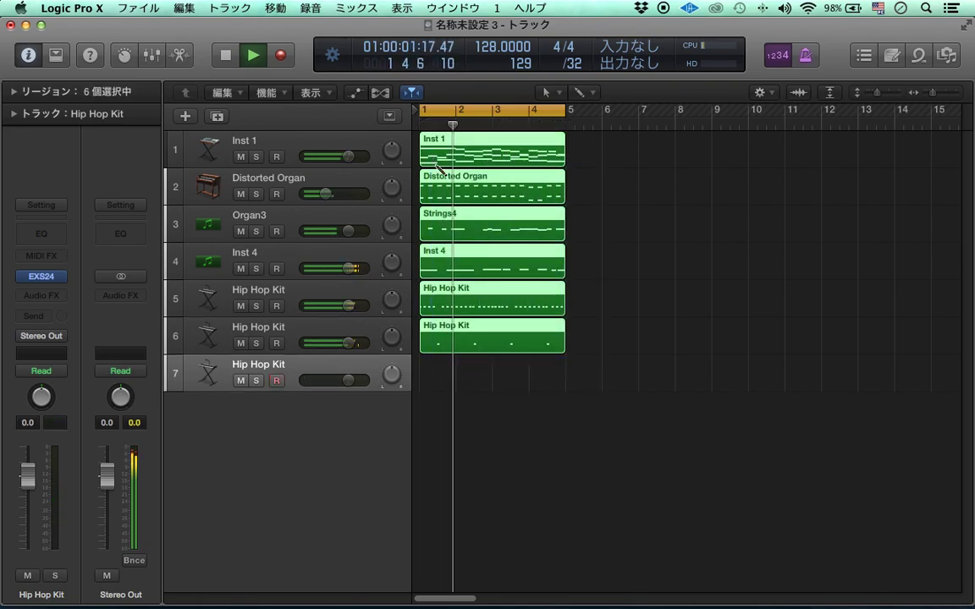
{"action": "key", "text": "super+r"}
{"action": "key", "text": "super+r"}
{"action": "key", "text": "super+r"}
{"action": "key", "text": "super+r"}
{"action": "key", "text": "super+r"}
{"action": "key", "text": "super+Left"}
{"action": "key", "text": "super+Left"}
{"action": "key", "text": "super+Left"}
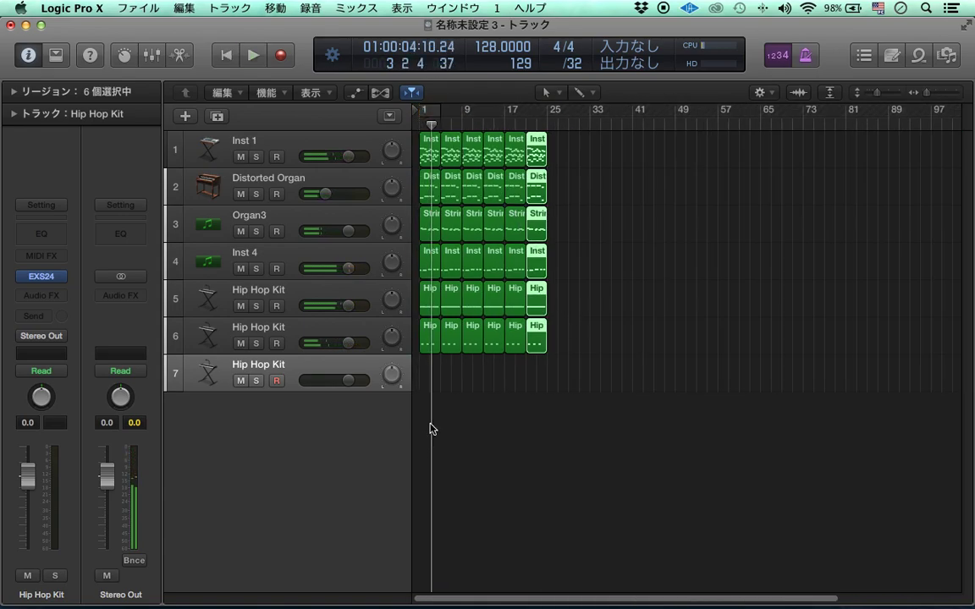
Delete the Organ3, bass and both Hip Hop Kit regions from bars 1 to 8 and play from the start
{"action": "left_click_drag", "start_coordinate": [429, 432], "coordinate": [434, 305]}
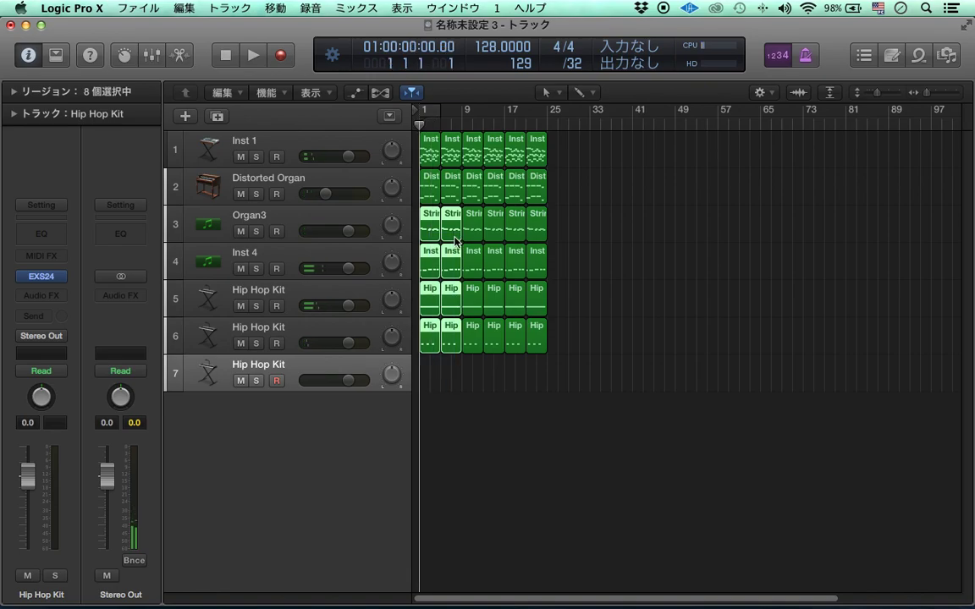
{"action": "key", "text": "space"}
{"action": "key", "text": "space"}
{"action": "key", "text": "Delete"}
{"action": "key", "text": "space"}
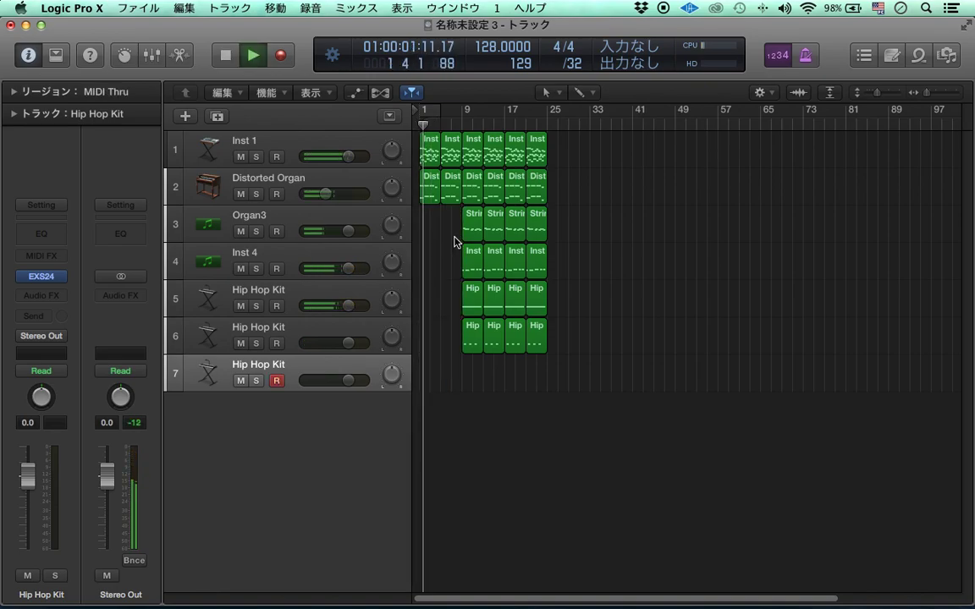
{"action": "left_click", "coordinate": [436, 194]}
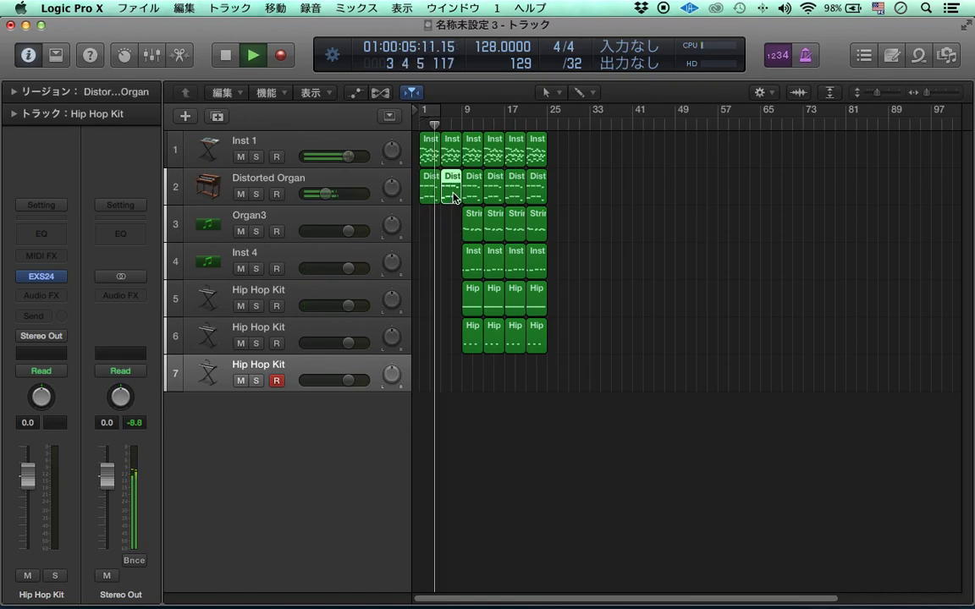
{"action": "double_click", "coordinate": [446, 190]}
{"action": "key", "text": "p"}
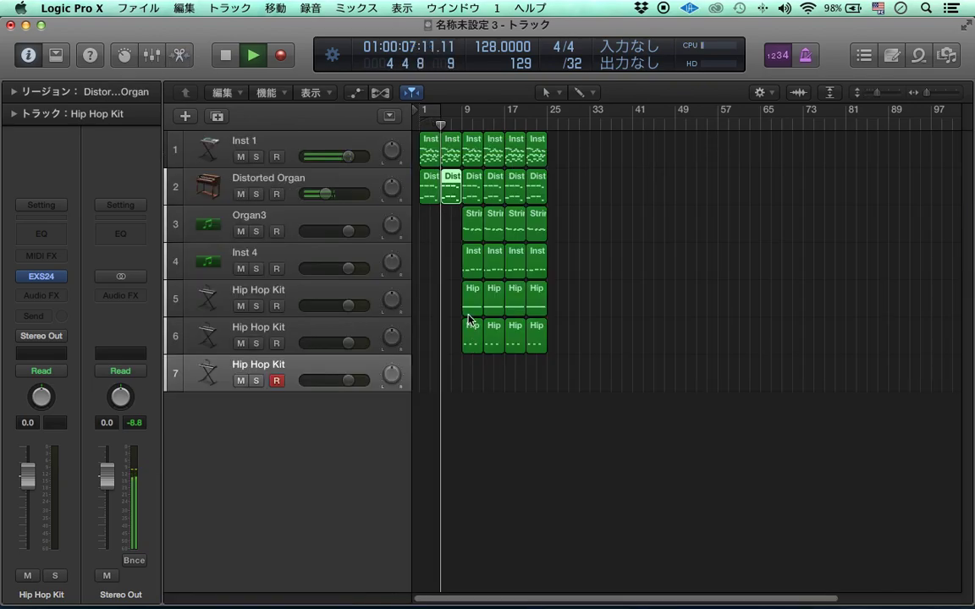
{"action": "left_click", "coordinate": [545, 390]}
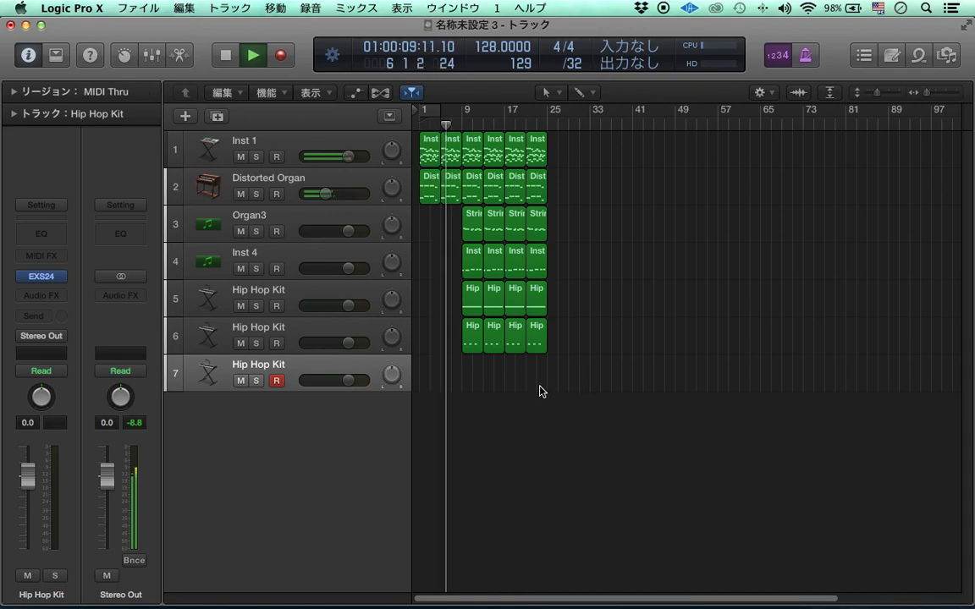
Create a four-bar region at bar 13 on the third Hip Hop Kit track and open it in the Piano Roll
{"action": "left_click", "coordinate": [466, 375]}
{"action": "left_click_drag", "start_coordinate": [466, 379], "coordinate": [493, 377]}
{"action": "key", "text": "p"}
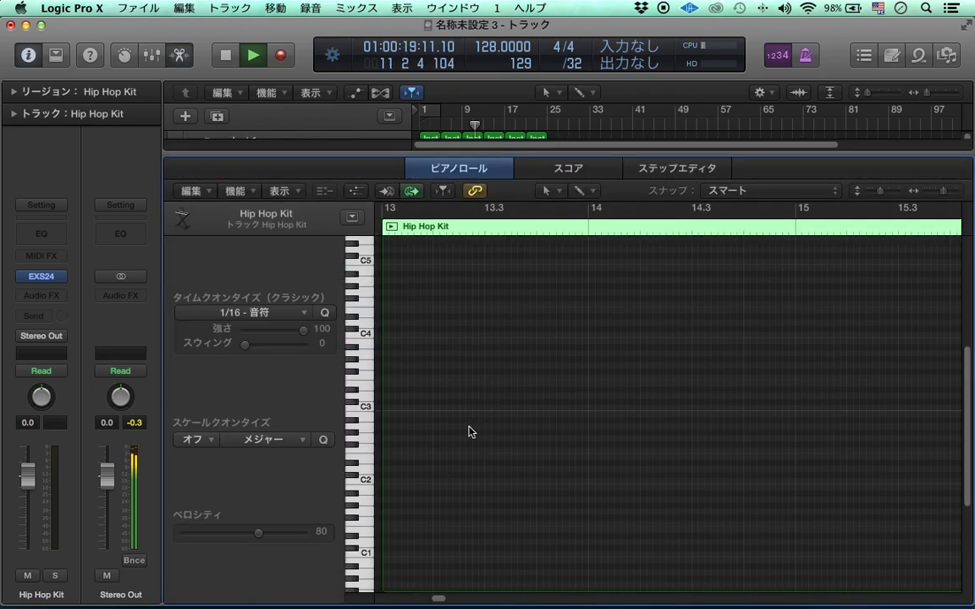
{"action": "scroll", "coordinate": [420, 491], "scroll_direction": "down", "scroll_amount": 5}
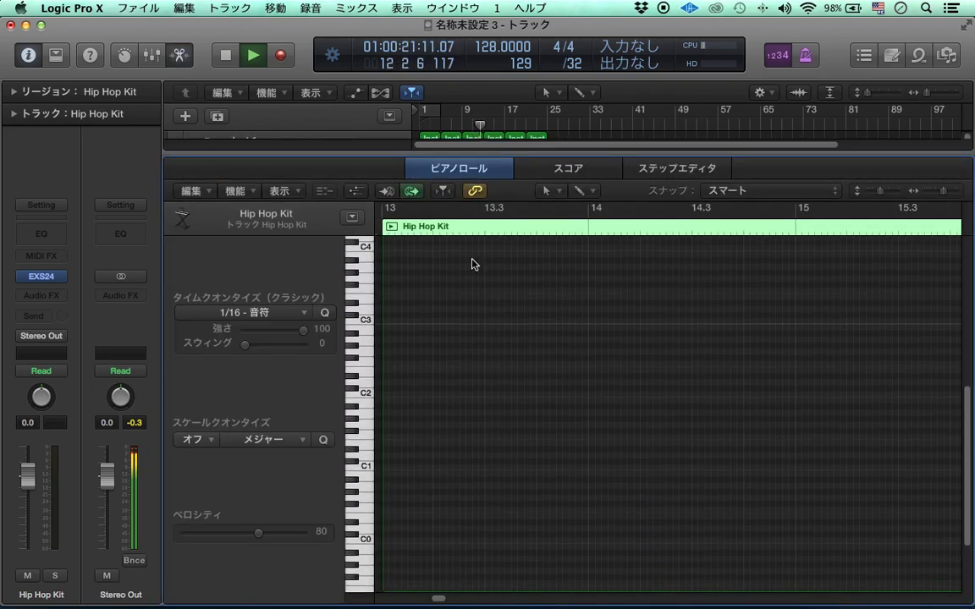
Set the grid division to /16 and the cycle range to bars 13 through 16, and play the cycle
{"action": "left_click", "coordinate": [573, 63]}
{"action": "left_click", "coordinate": [582, 36]}
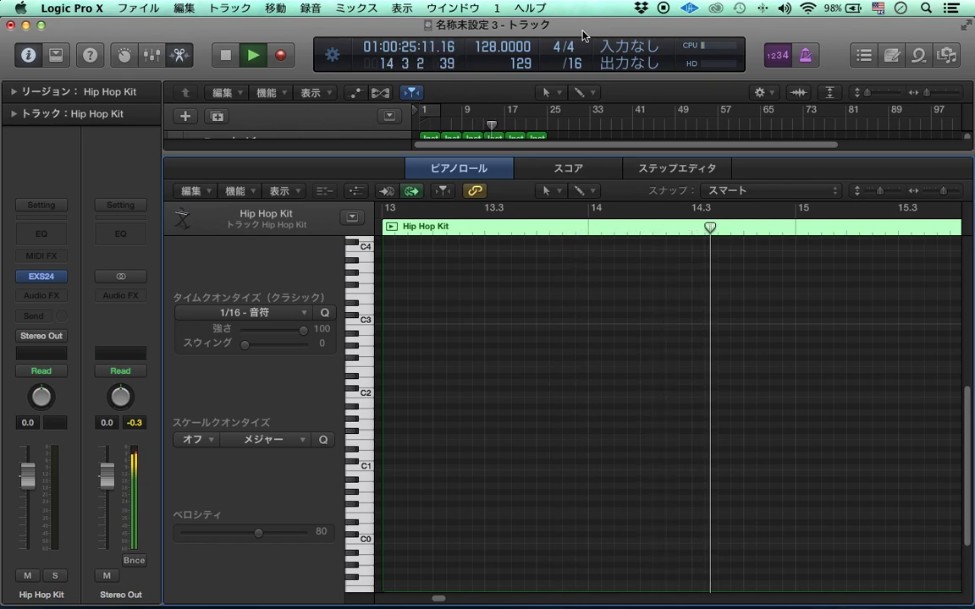
{"action": "key", "text": "p"}
{"action": "left_click_drag", "start_coordinate": [505, 116], "coordinate": [485, 110]}
{"action": "key", "text": "p"}
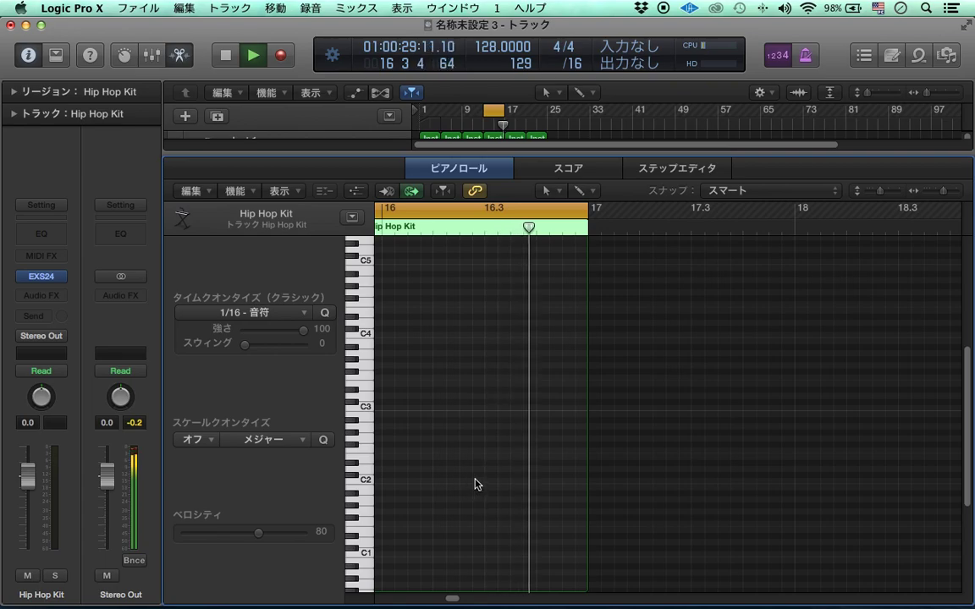
{"action": "key", "text": "space"}
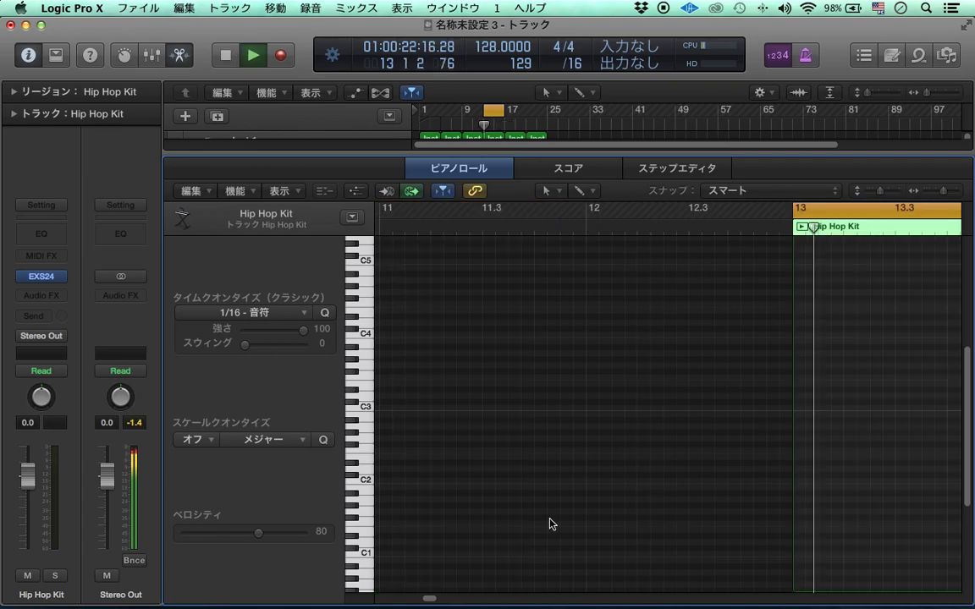
Enter short C1 hits on the first two sixteenths and on beat 2 of bar 13, and play them
{"action": "scroll", "coordinate": [406, 506], "scroll_direction": "down", "scroll_amount": 2}
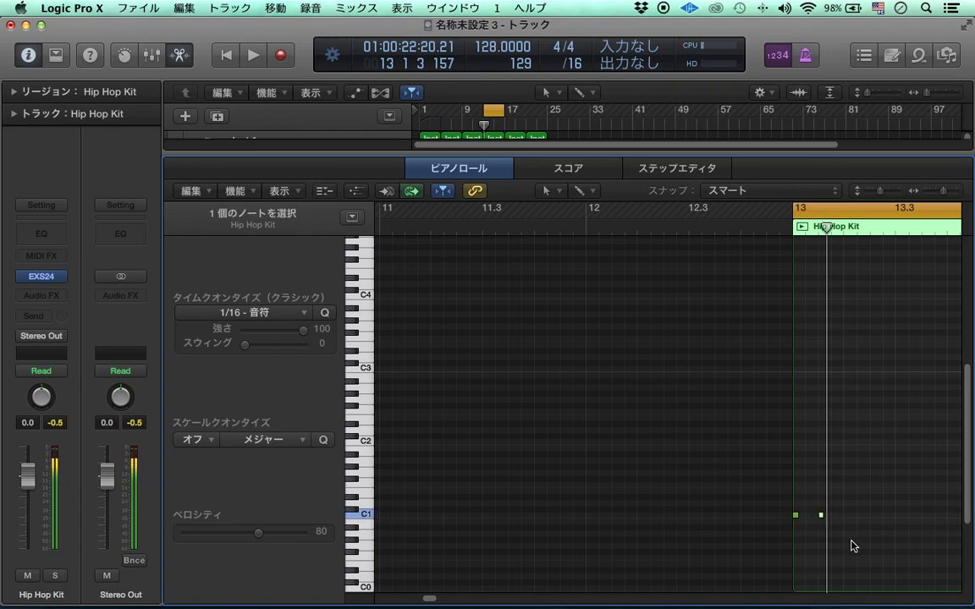
{"action": "key", "text": "space"}
{"action": "key", "text": "space"}
{"action": "left_click_drag", "start_coordinate": [822, 515], "coordinate": [808, 518]}
{"action": "key", "text": "space"}
{"action": "key", "text": "space"}
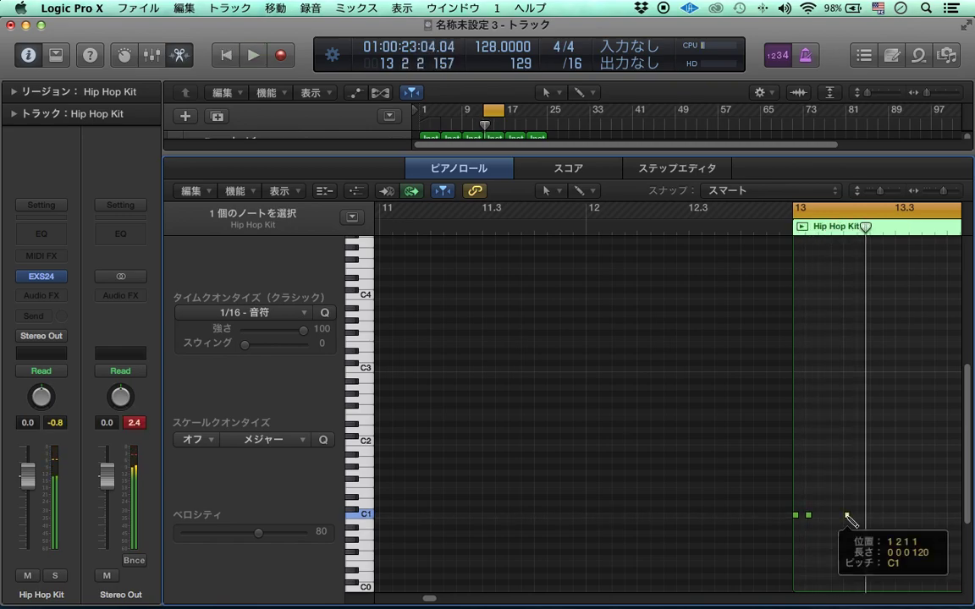
{"action": "left_click", "coordinate": [846, 515]}
{"action": "key", "text": "space"}
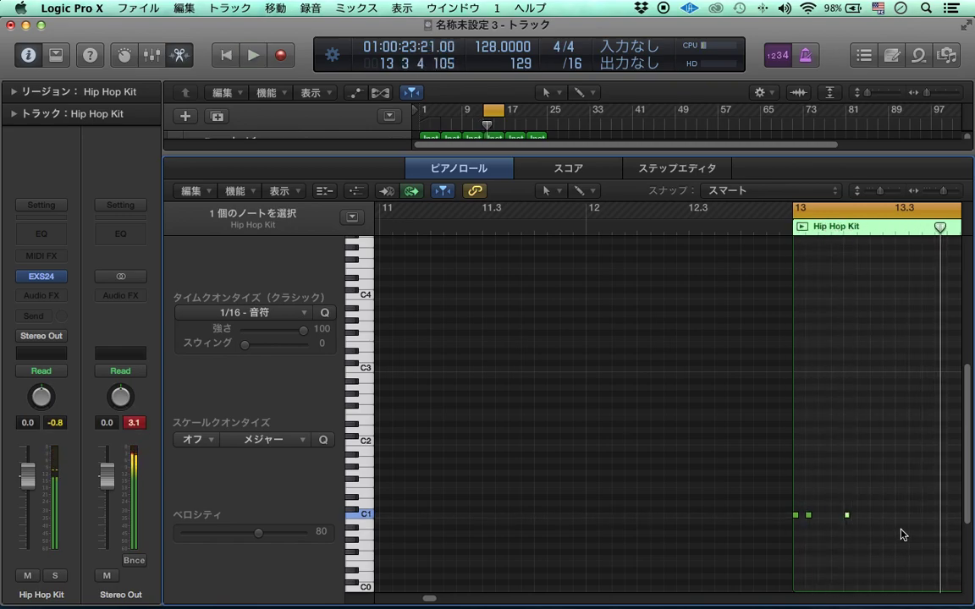
{"action": "scroll", "coordinate": [903, 533], "scroll_direction": "down", "scroll_amount": 2}
{"action": "key", "text": "space"}
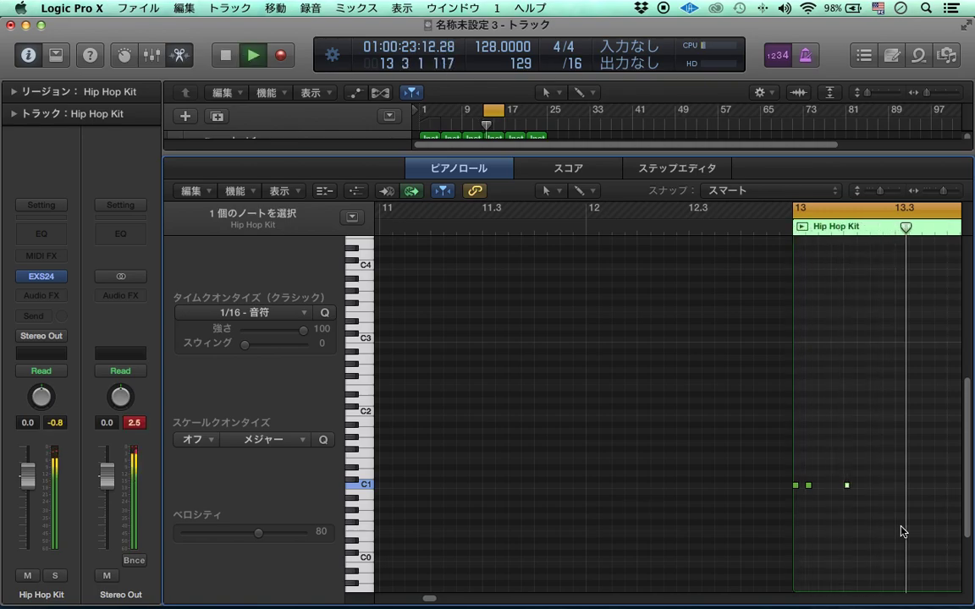
Lengthen the beat 2 C1 hit, move it to that beat's off-beat, and add a matching C1 hit on beat 4 of bar 13
{"action": "key", "text": "space"}
{"action": "left_click", "coordinate": [846, 485]}
{"action": "left_click", "coordinate": [846, 489]}
{"action": "left_click_drag", "start_coordinate": [848, 488], "coordinate": [876, 489]}
{"action": "key", "text": "space"}
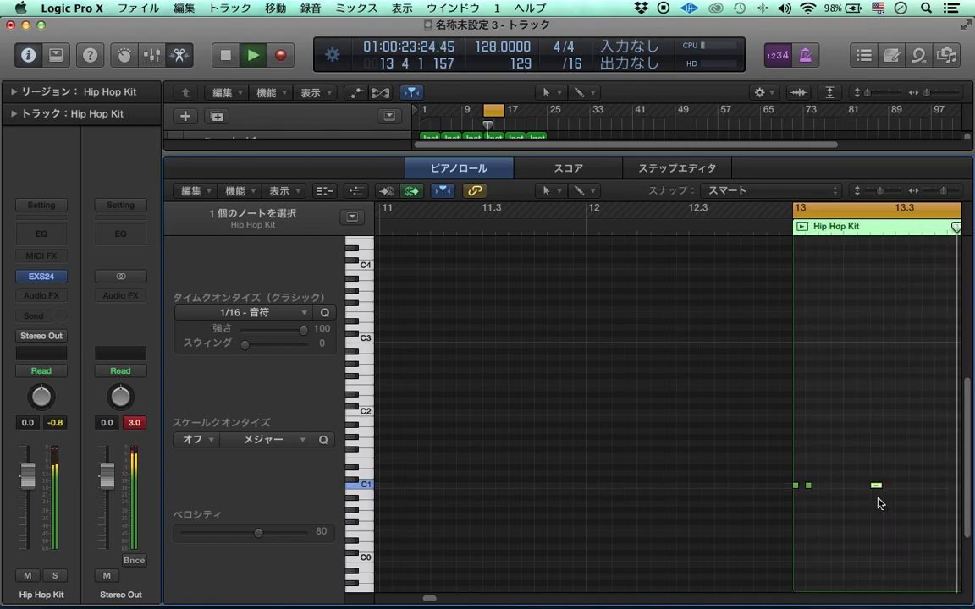
{"action": "key", "text": "space"}
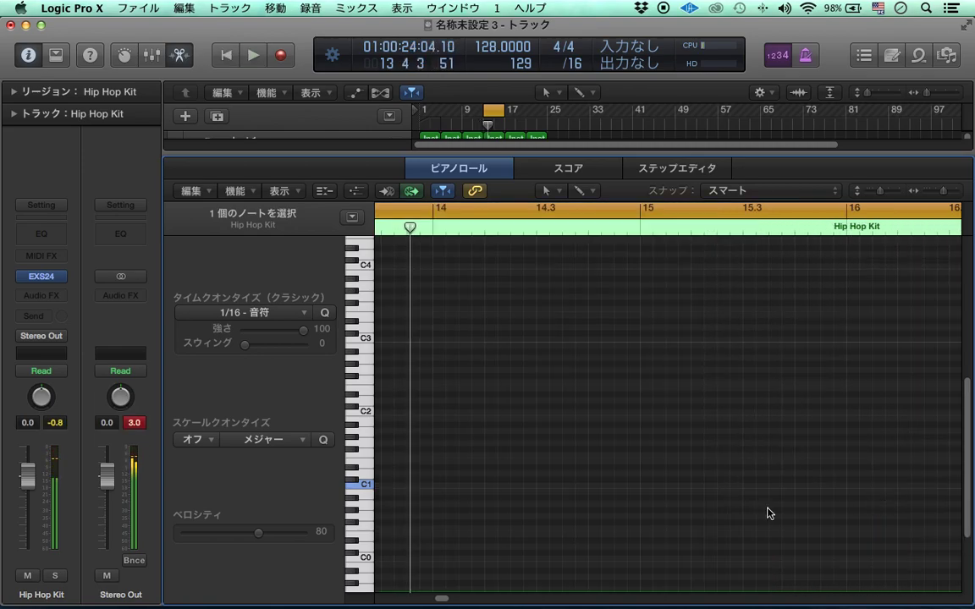
{"action": "left_click", "coordinate": [391, 489]}
{"action": "key", "text": "space"}
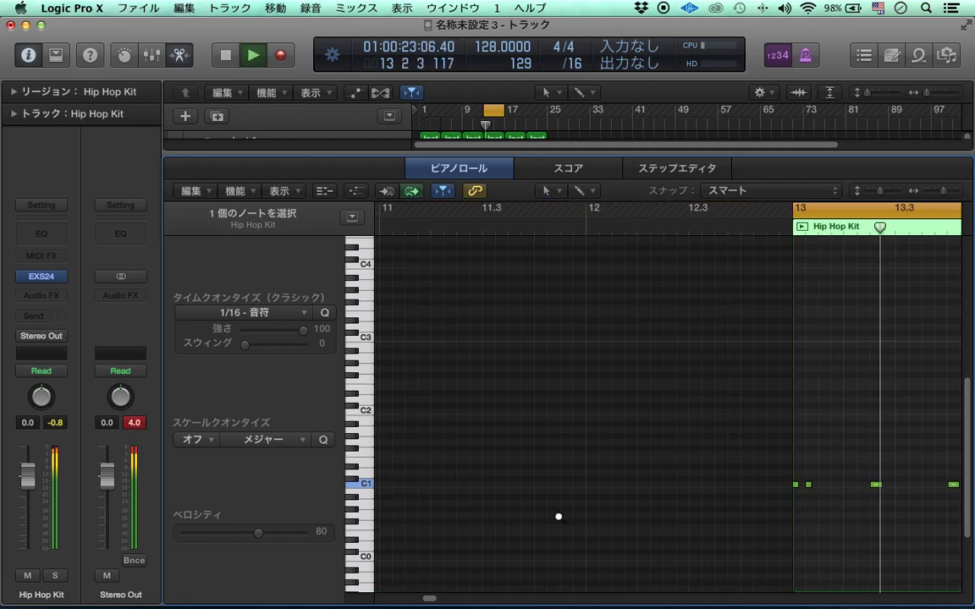
Add C1 hits on the off-beat of beat 4 in bar 13 and on the downbeat of bar 14, playing the cycle
{"action": "key", "text": "super+Left"}
{"action": "key", "text": "space"}
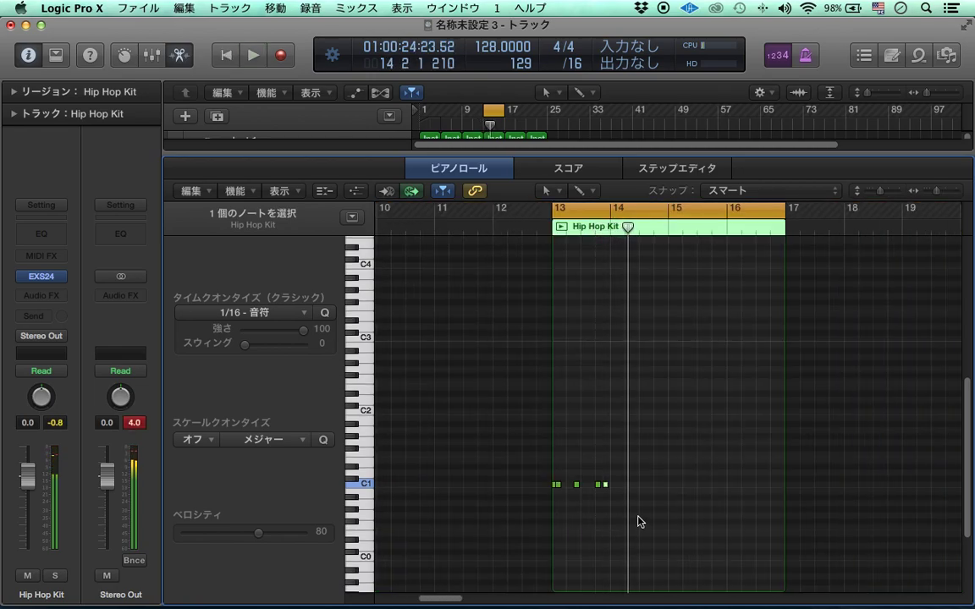
{"action": "key", "text": "super+Right"}
{"action": "key", "text": "super+Right"}
{"action": "key", "text": "super+Right"}
{"action": "key", "text": "super+Right"}
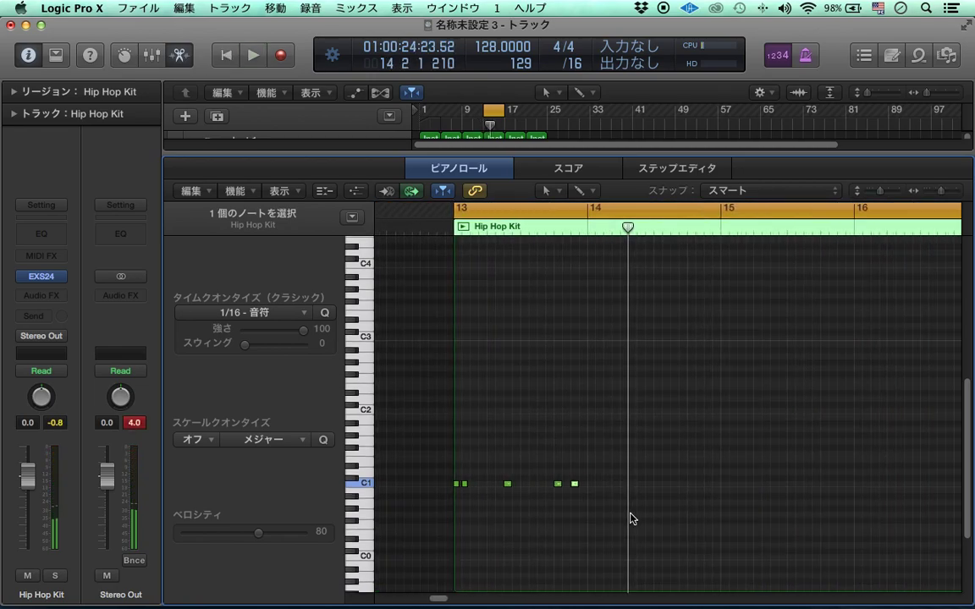
{"action": "key", "text": "space"}
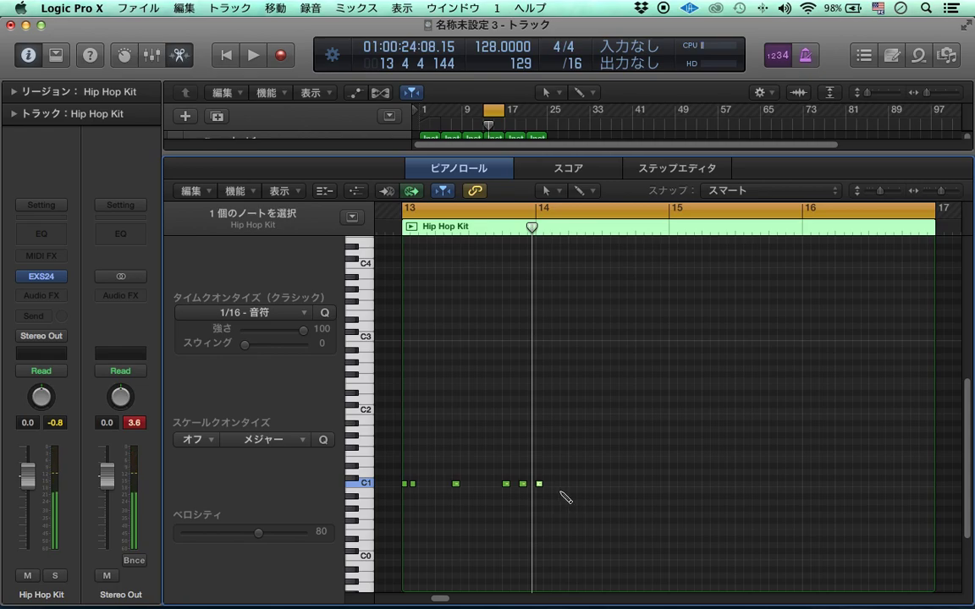
Add an A0 hit on the off-beat of beat 1 in bar 14, try a C1 hit on beat 2, and play the cycle
{"action": "left_click", "coordinate": [583, 517]}
{"action": "key", "text": "space"}
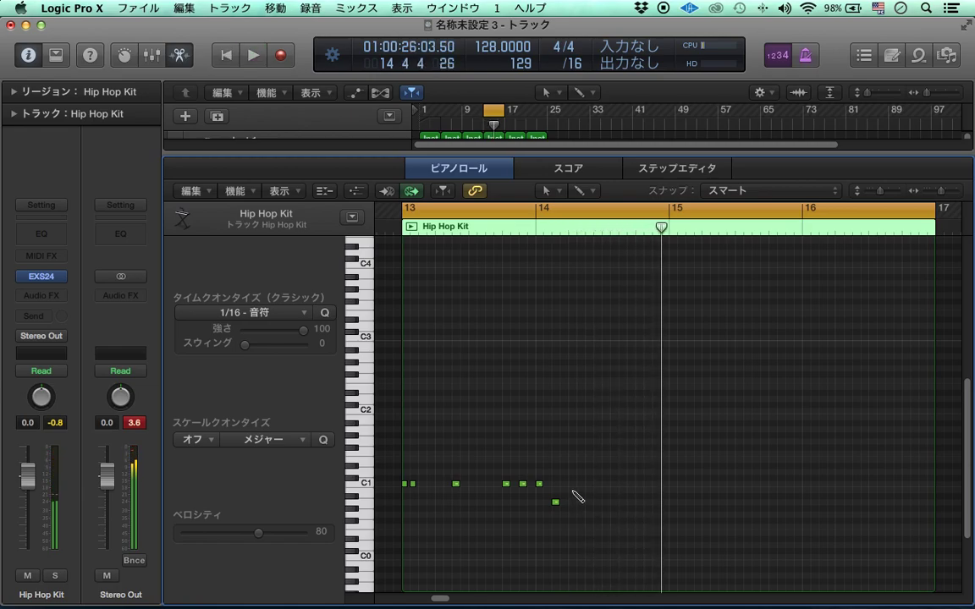
{"action": "left_click", "coordinate": [573, 486]}
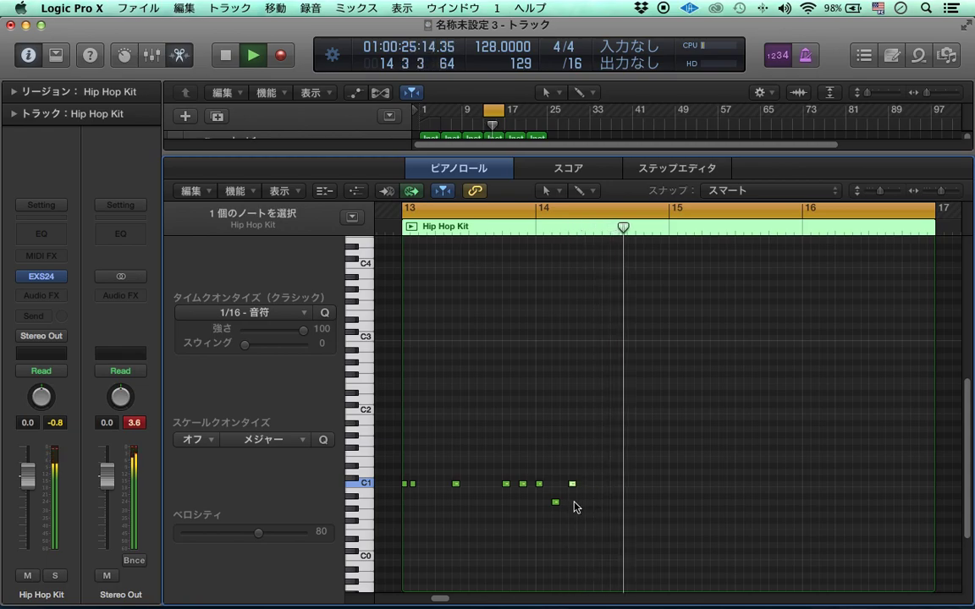
{"action": "key", "text": "space"}
{"action": "key", "text": "Return"}
{"action": "key", "text": "p"}
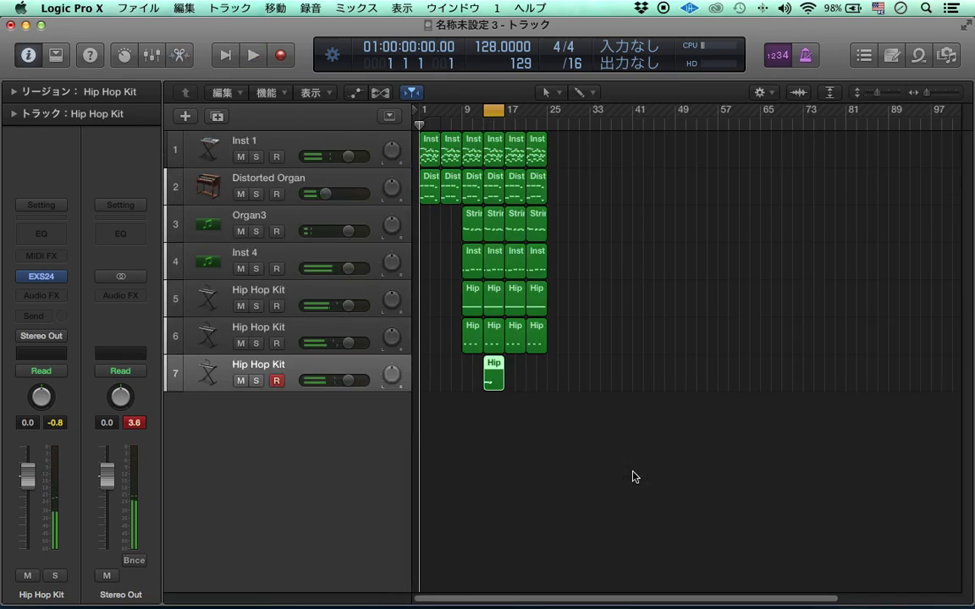
{"action": "key", "text": "space"}
{"action": "key", "text": "p"}
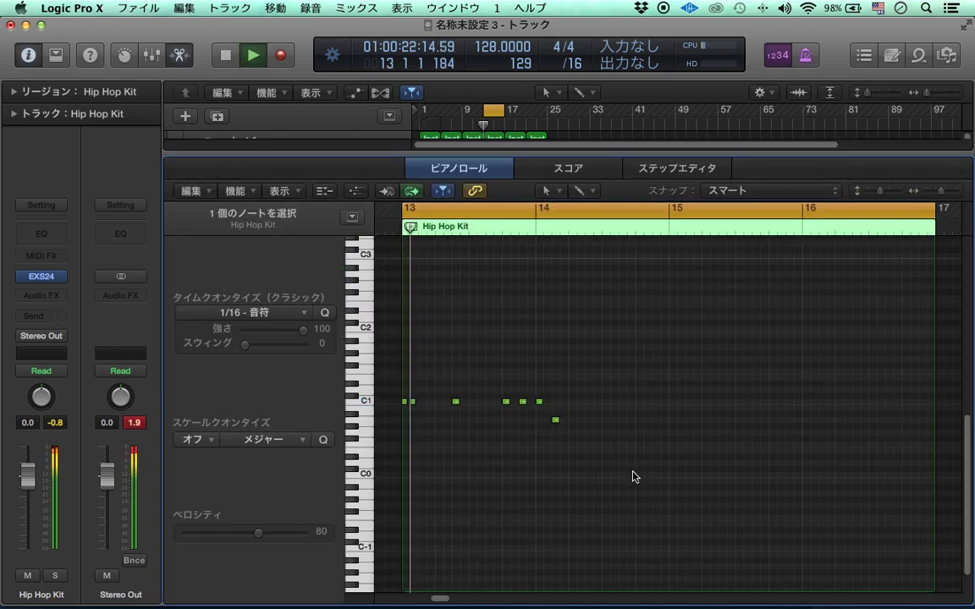
Move the A0 hit down to G0 and one sixteenth earlier, add a C1 hit on the following sixteenth, and play the cycle
{"action": "left_click_drag", "start_coordinate": [555, 419], "coordinate": [547, 432]}
{"action": "left_click", "coordinate": [573, 466]}
{"action": "key", "text": "space"}
{"action": "left_click", "coordinate": [587, 466]}
{"action": "key", "text": "space"}
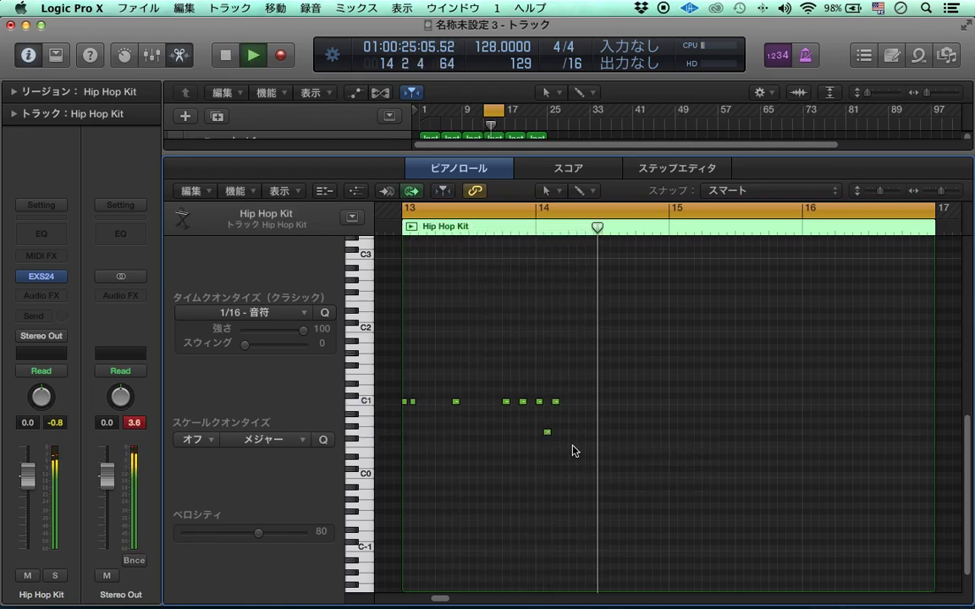
{"action": "key", "text": "space"}
Lower the C1 hit on the off-beat of bar 14's first beat to A0, add a C1 hit one sixteenth after it, and play
{"action": "left_click_drag", "start_coordinate": [557, 405], "coordinate": [577, 458]}
{"action": "left_click", "coordinate": [583, 464]}
{"action": "key", "text": "space"}
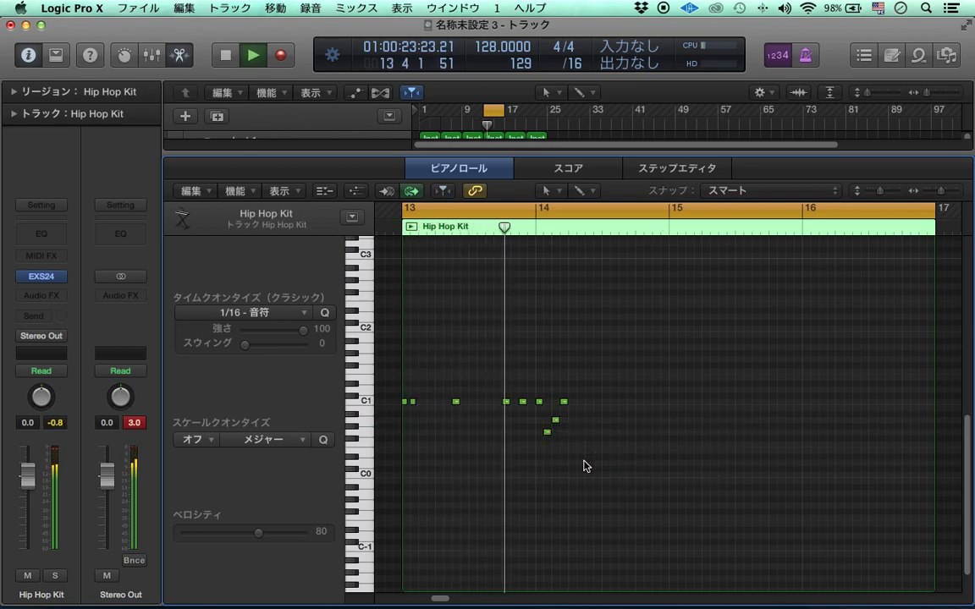
{"action": "key", "text": "space"}
Lower the C1 hit on the fourth sixteenth of bar 14 to G0 and play the cycle
{"action": "left_click_drag", "start_coordinate": [564, 403], "coordinate": [564, 433]}
{"action": "left_click", "coordinate": [591, 461]}
{"action": "key", "text": "space"}
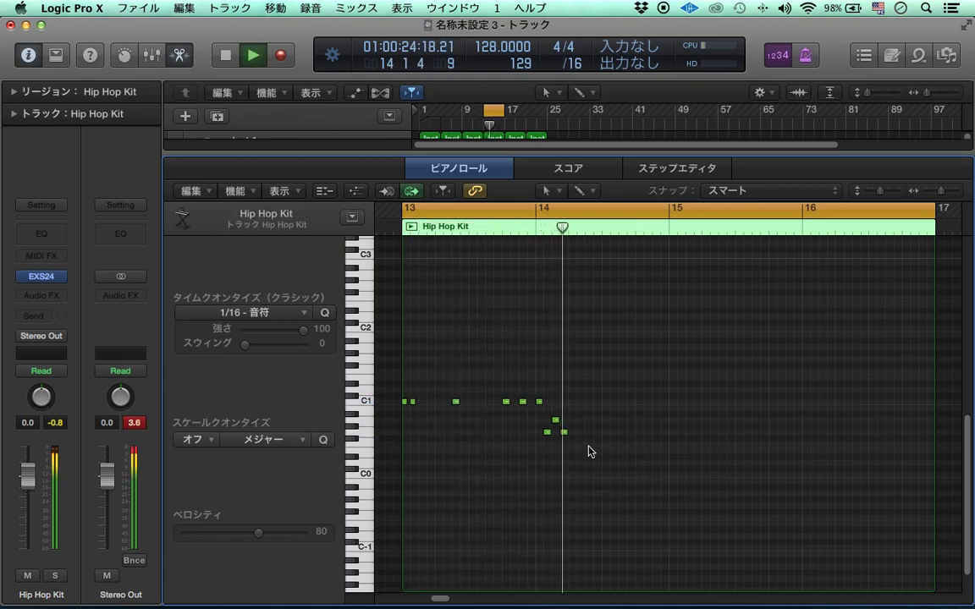
{"action": "key", "text": "space"}
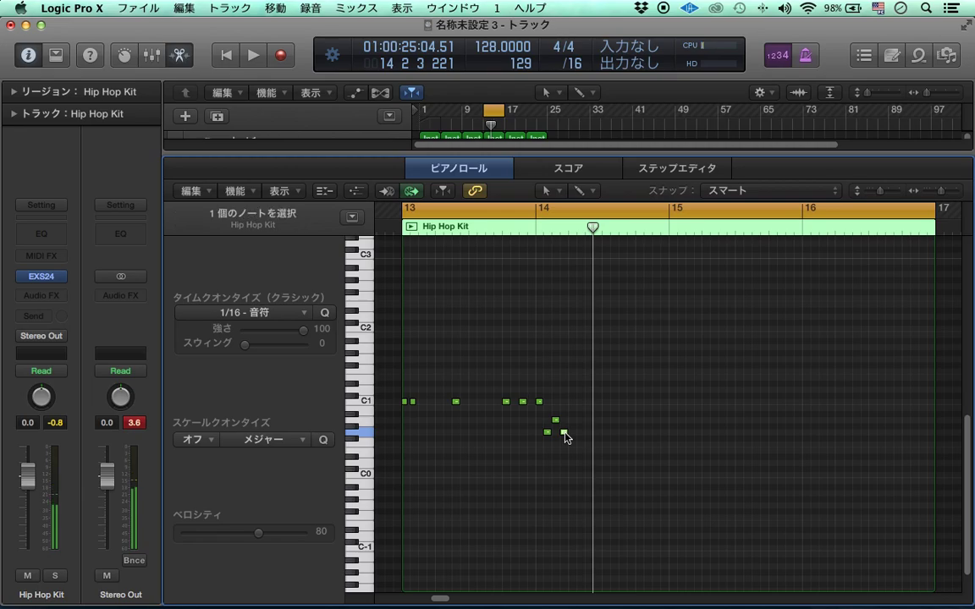
Move the second G0 hit to beat 2 of bar 14, and add C1 hits on that beat's last sixteenth, beat 4 and beat 4's off-beat
{"action": "left_click", "coordinate": [556, 421]}
{"action": "left_click", "coordinate": [572, 432]}
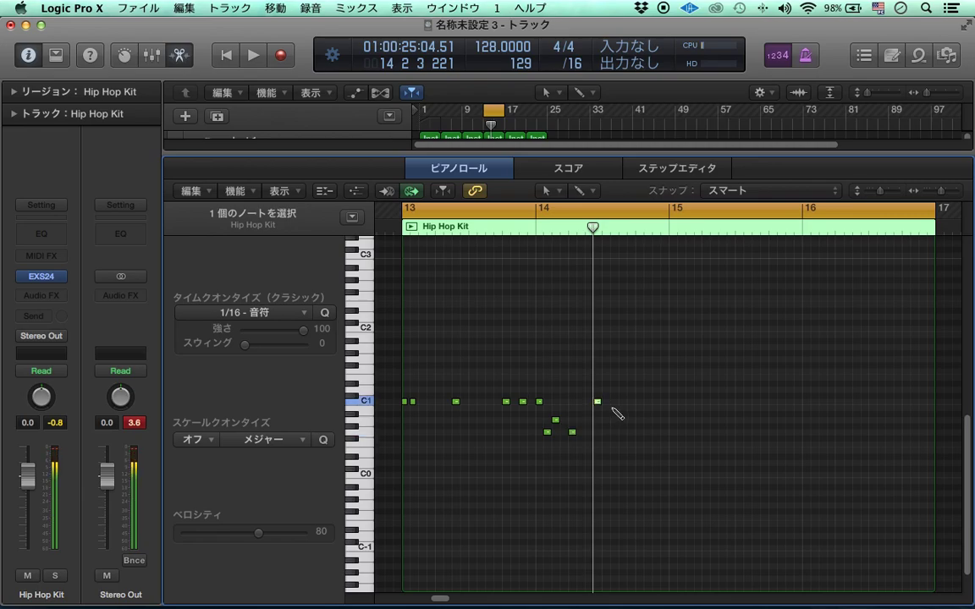
{"action": "key", "text": "space"}
{"action": "left_click", "coordinate": [640, 401]}
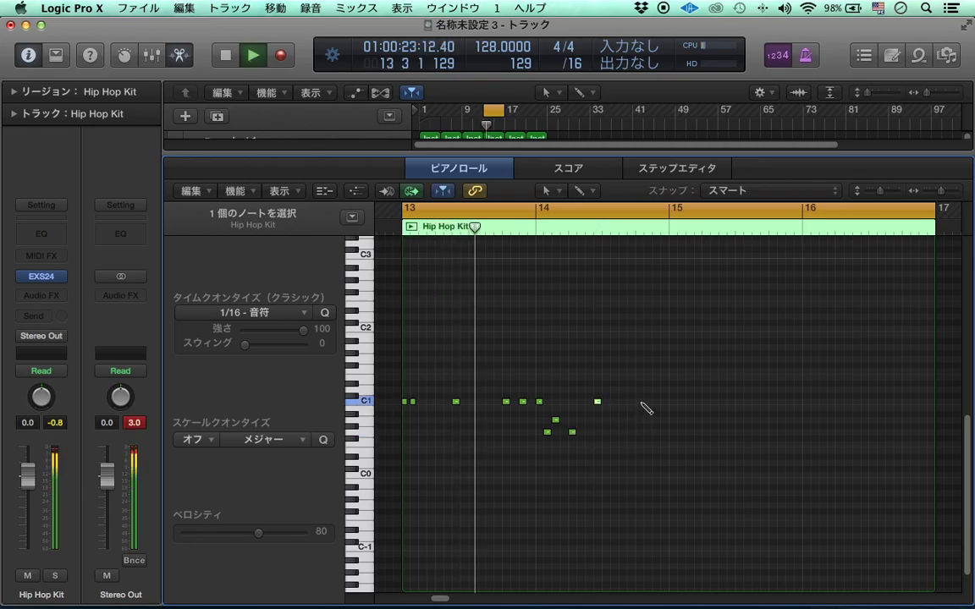
{"action": "left_click", "coordinate": [656, 401]}
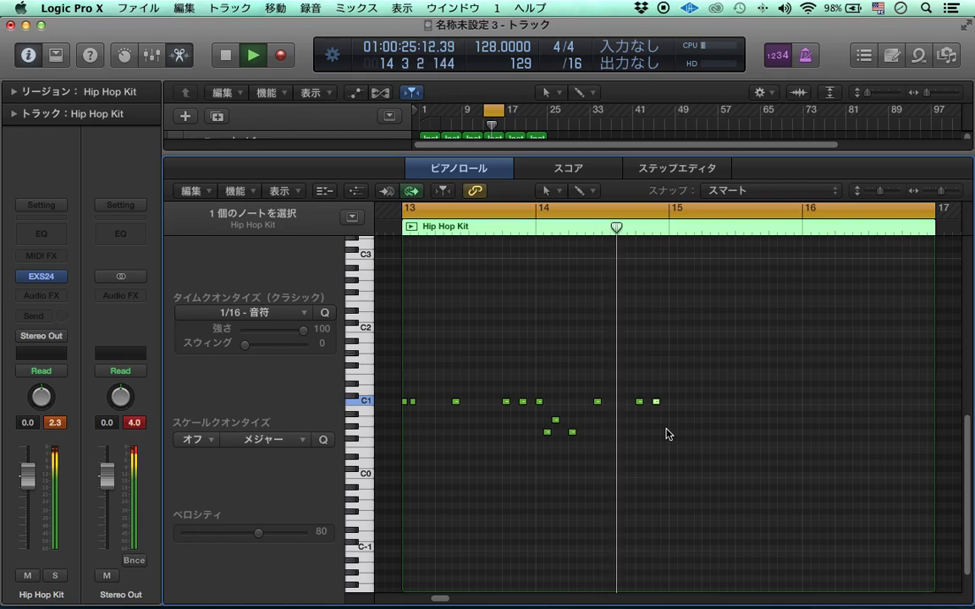
Repeat the whole two-bar pattern in bars 15 and 16, and move bar 16's beat 2 C1 hit one sixteenth earlier
{"action": "key", "text": "super+a"}
{"action": "key", "text": "super+r"}
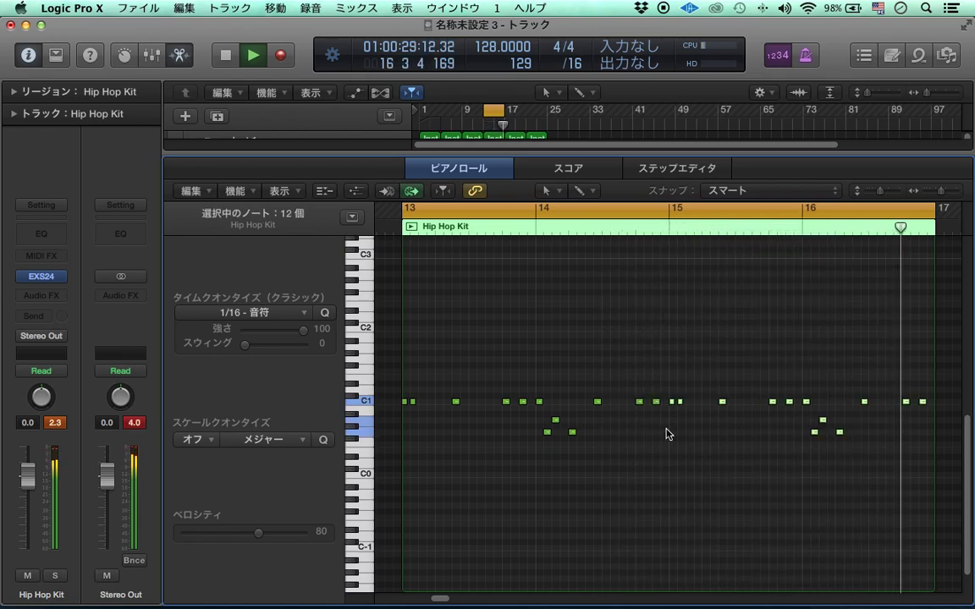
{"action": "mouse_move", "coordinate": [864, 402]}
{"action": "left_mouse_down"}
{"action": "mouse_move", "coordinate": [869, 409]}
{"action": "mouse_move", "coordinate": [858, 406]}
{"action": "left_mouse_up"}
{"action": "left_click", "coordinate": [870, 408]}
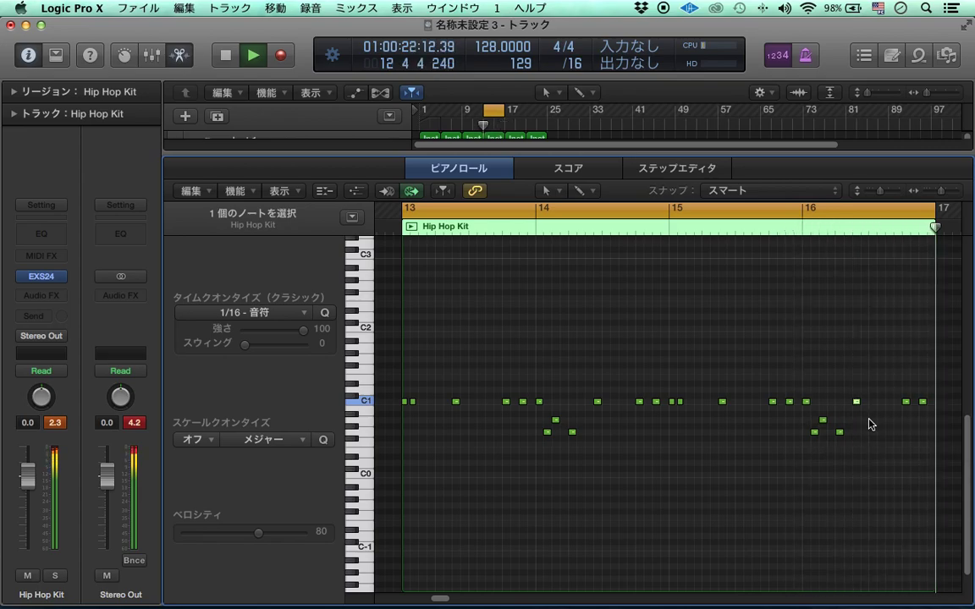
Close the Piano Roll, lower the third Hip Hop Kit track's volume to -5.2 dB, and solo the track
{"action": "key", "text": "e"}
{"action": "left_click_drag", "start_coordinate": [352, 374], "coordinate": [322, 388]}
{"action": "left_click", "coordinate": [256, 381]}
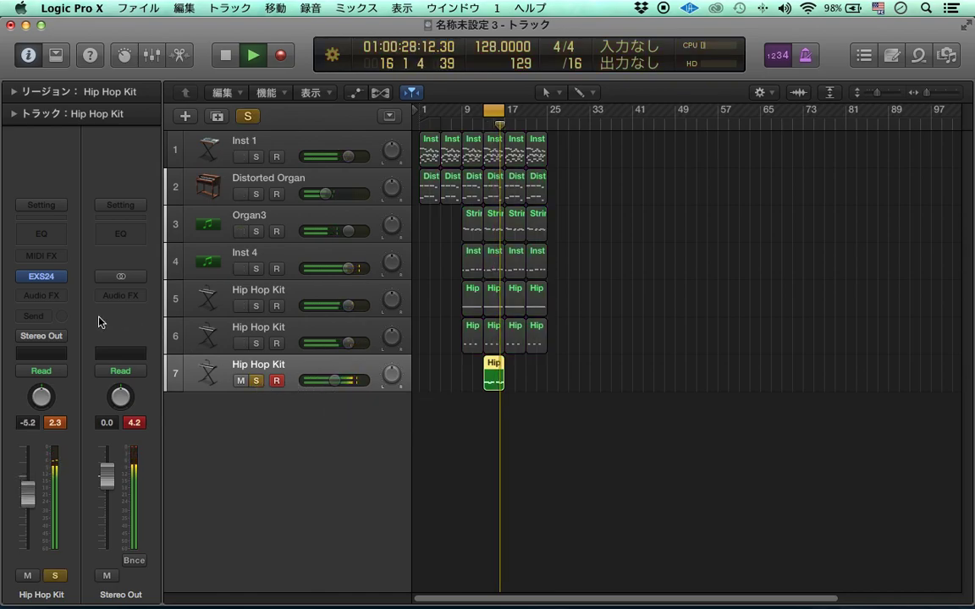
Insert a stereo Distortion effect on the third Hip Hop Kit track, audition it with Tone at 120 Hz in the full mix, and bypass it
{"action": "left_click", "coordinate": [51, 296]}
{"action": "mouse_move", "coordinate": [76, 339]}
{"action": "mouse_move", "coordinate": [201, 364]}
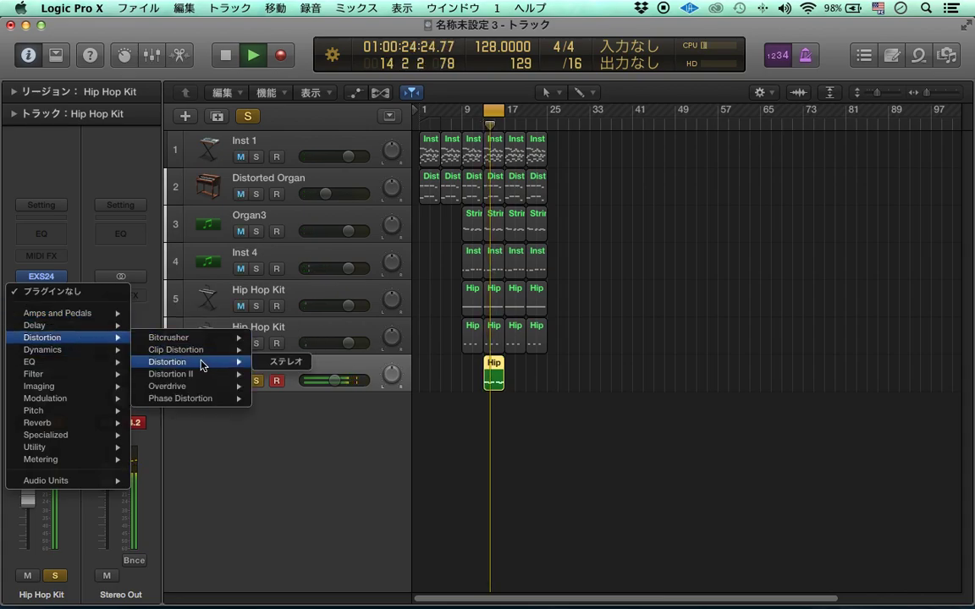
{"action": "left_click", "coordinate": [280, 362]}
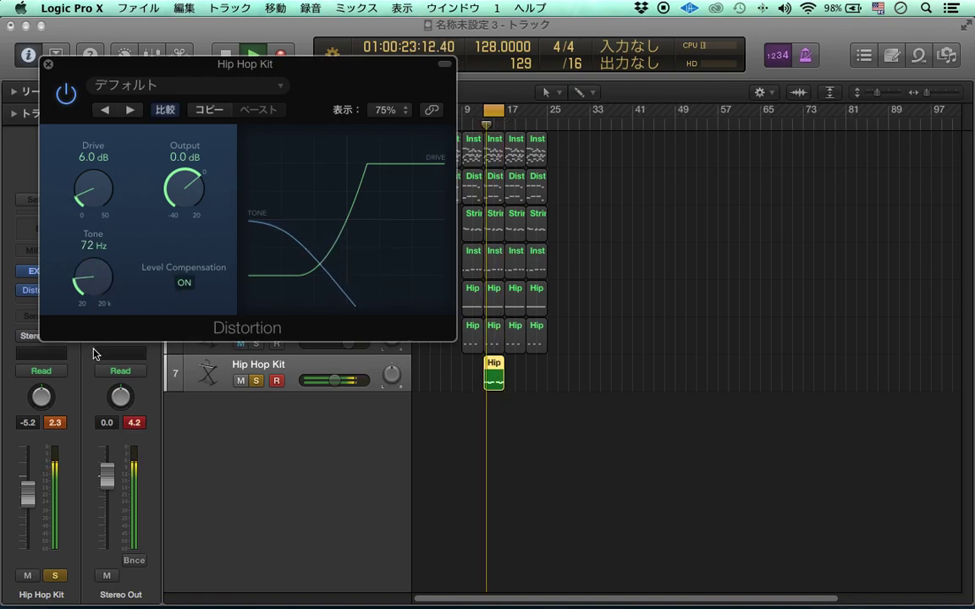
{"action": "left_click", "coordinate": [259, 380]}
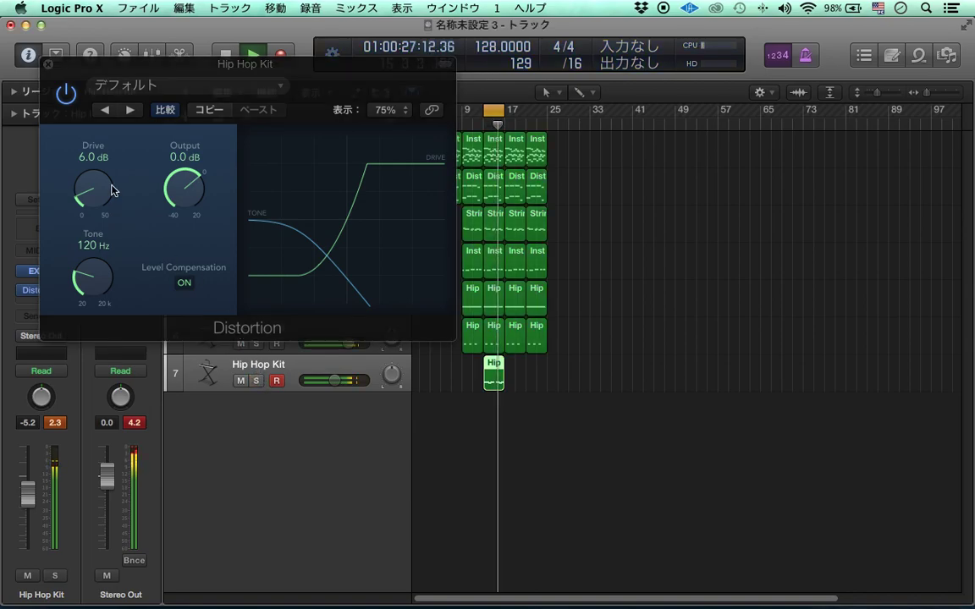
{"action": "left_click", "coordinate": [47, 65]}
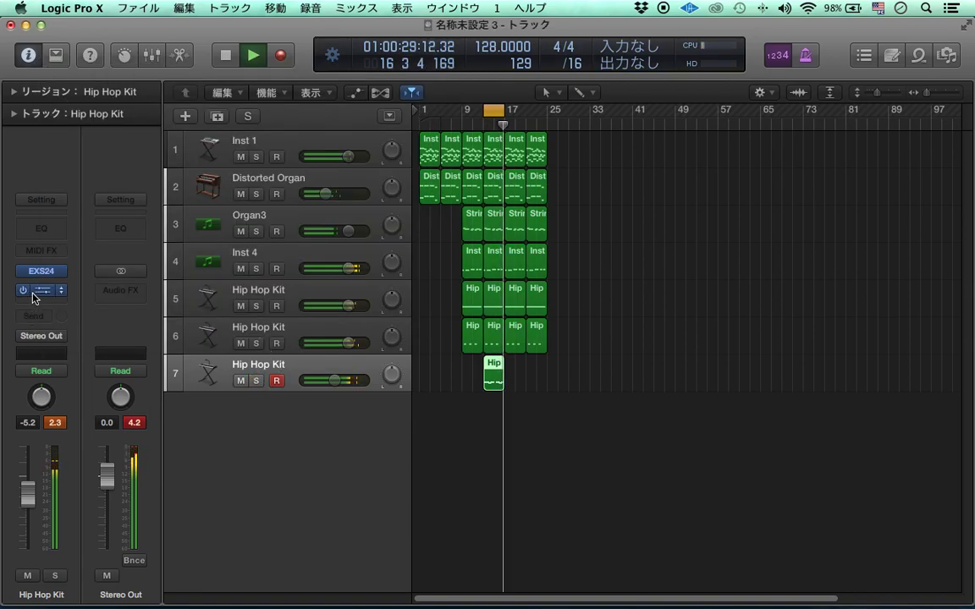
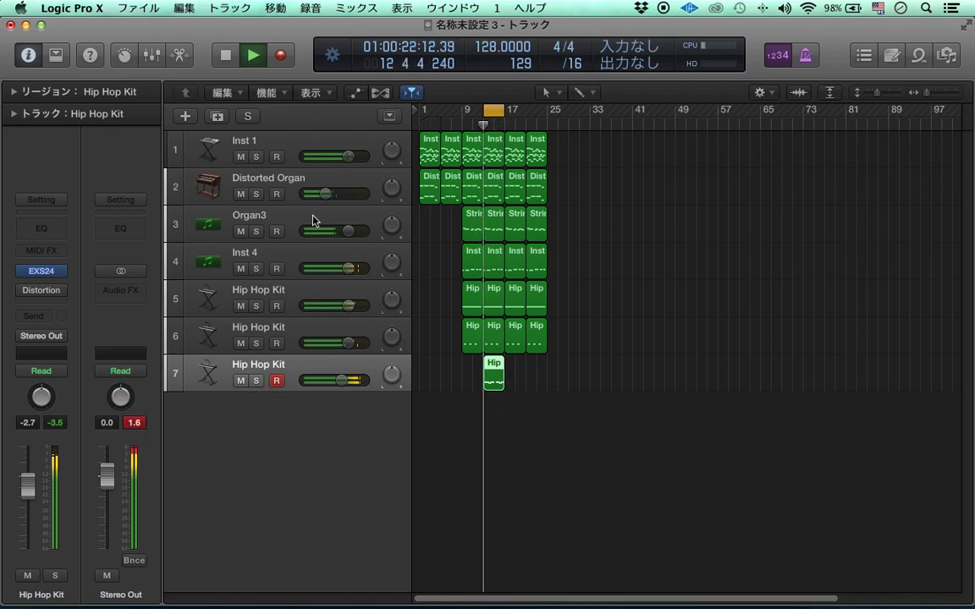
Select all seven tracks and lower their volumes together, bringing the third Hip Hop Kit track to -5.5 dB
{"action": "left_click", "coordinate": [318, 148], "text": "shift"}
{"action": "left_click_drag", "start_coordinate": [346, 157], "coordinate": [340, 156]}
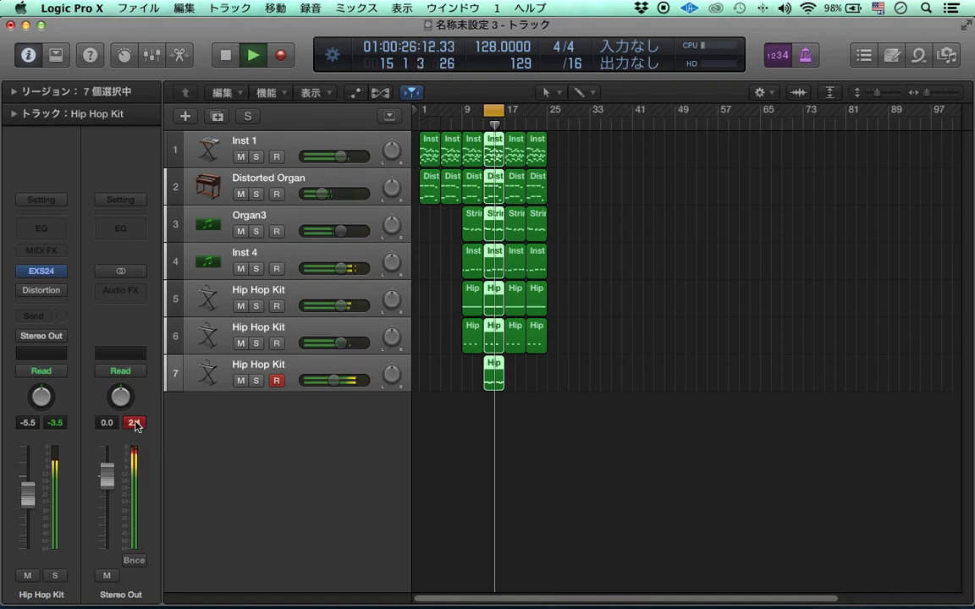
Turn off the cycle and copy the third Hip Hop Kit track's bar 13 region to bar 17
{"action": "left_click", "coordinate": [508, 432]}
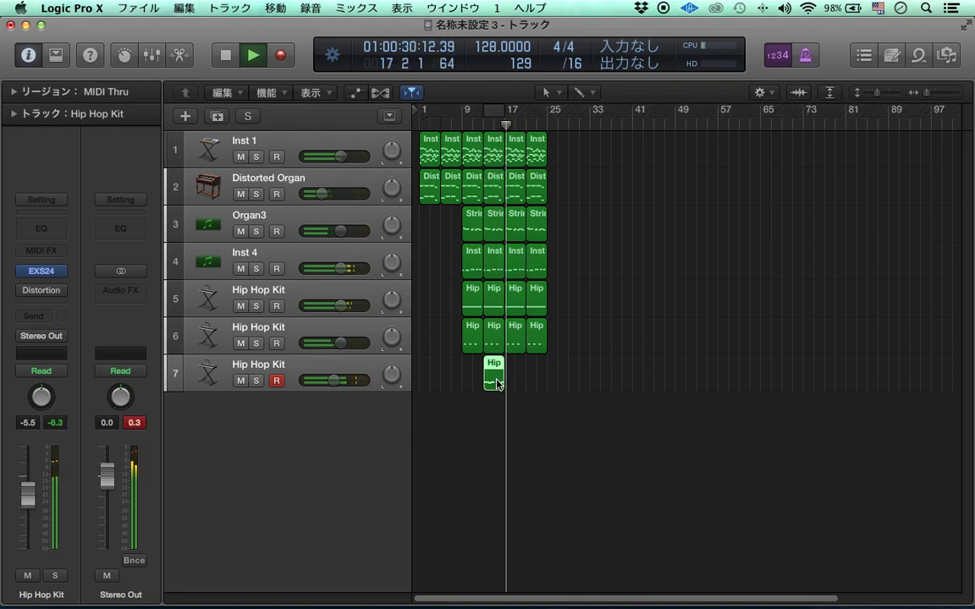
{"action": "left_click_drag", "start_coordinate": [498, 385], "coordinate": [518, 384]}
{"action": "left_click", "coordinate": [513, 228]}
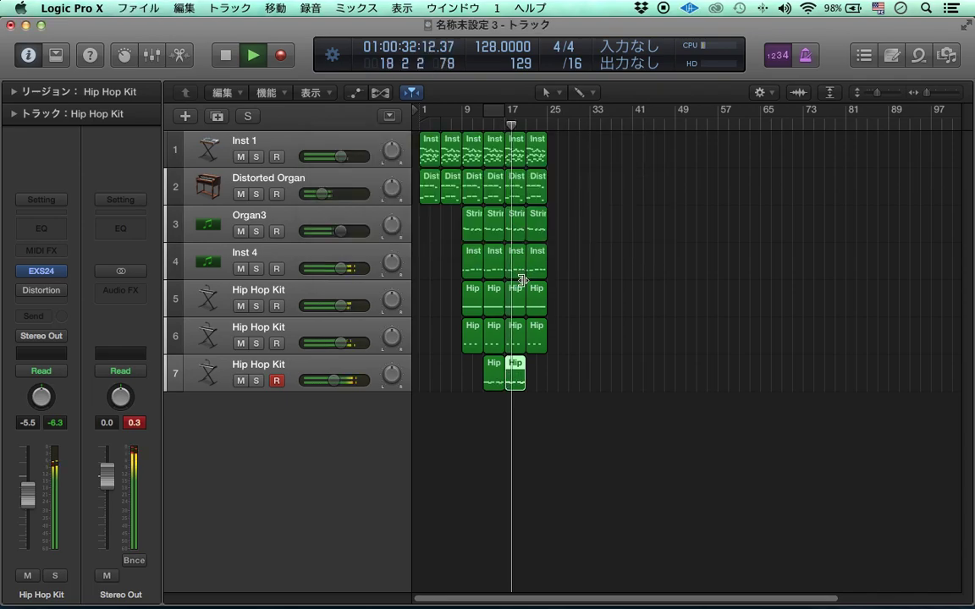
Repeat the track 7 Hip Hop Kit region once more at bar 21 and restart playback from the beginning
{"action": "key", "text": "super+r"}
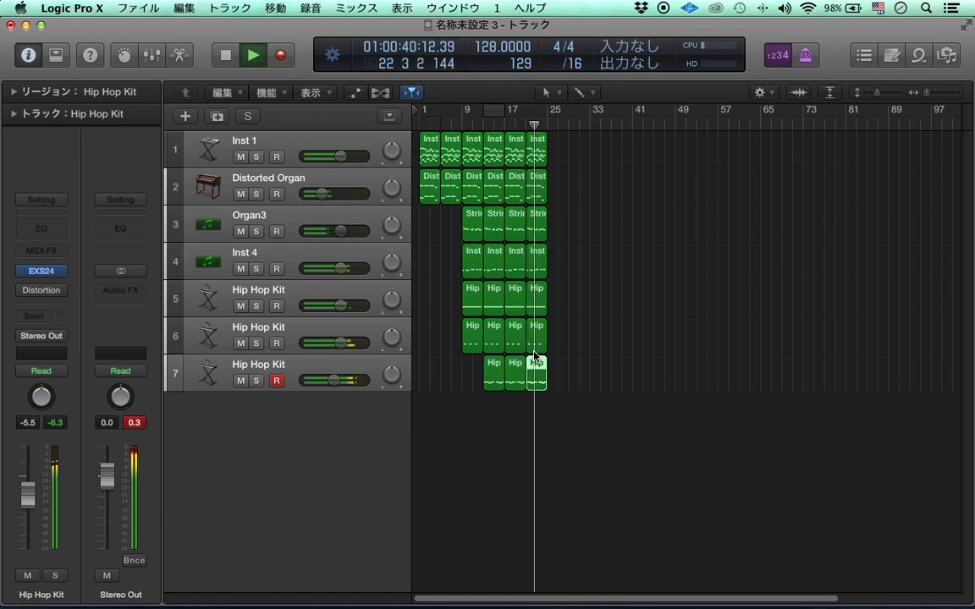
{"action": "key", "text": "Return"}
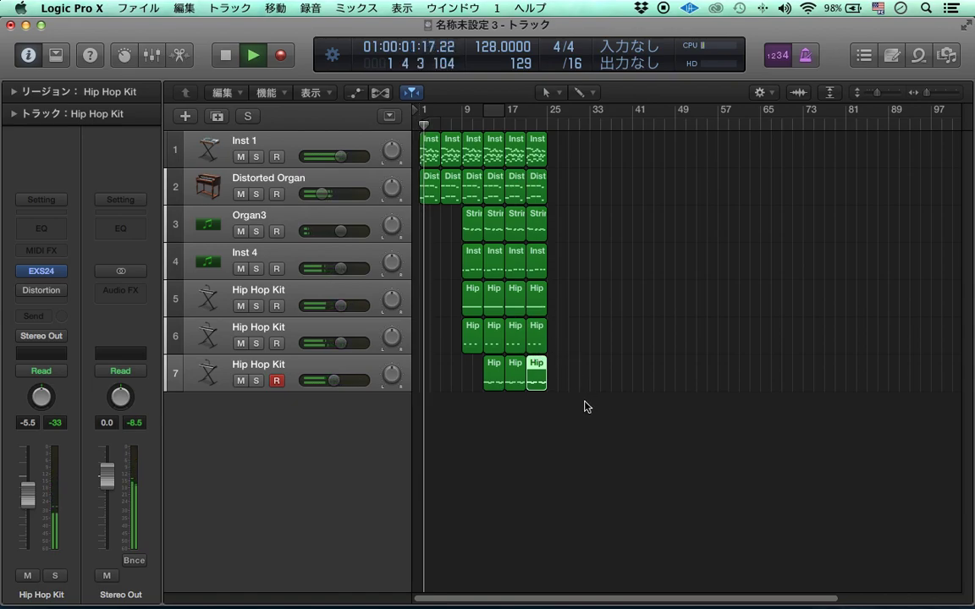
{"action": "key", "text": "super+Right"}
{"action": "key", "text": "super+Right"}
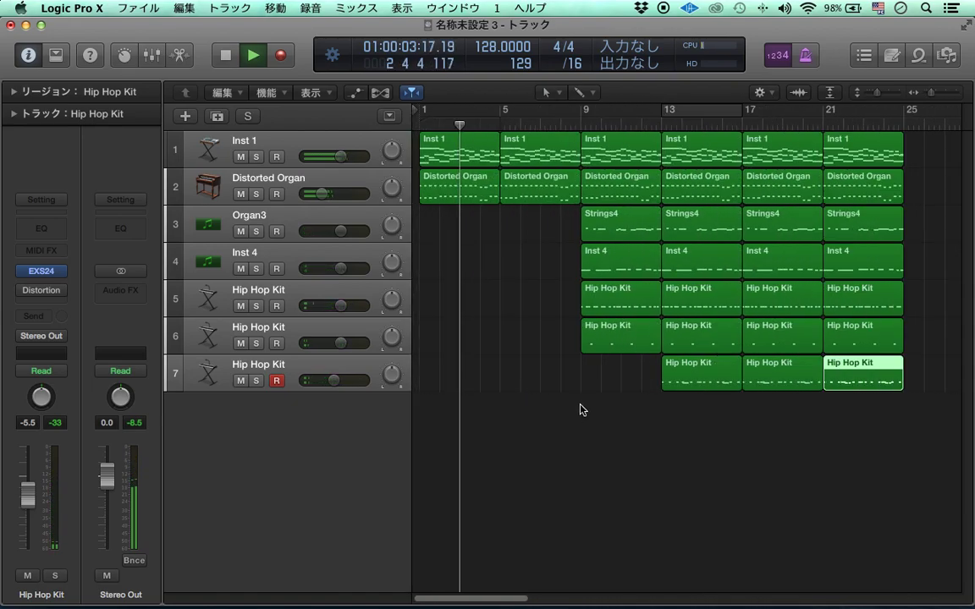
{"action": "mouse_move", "coordinate": [565, 604]}
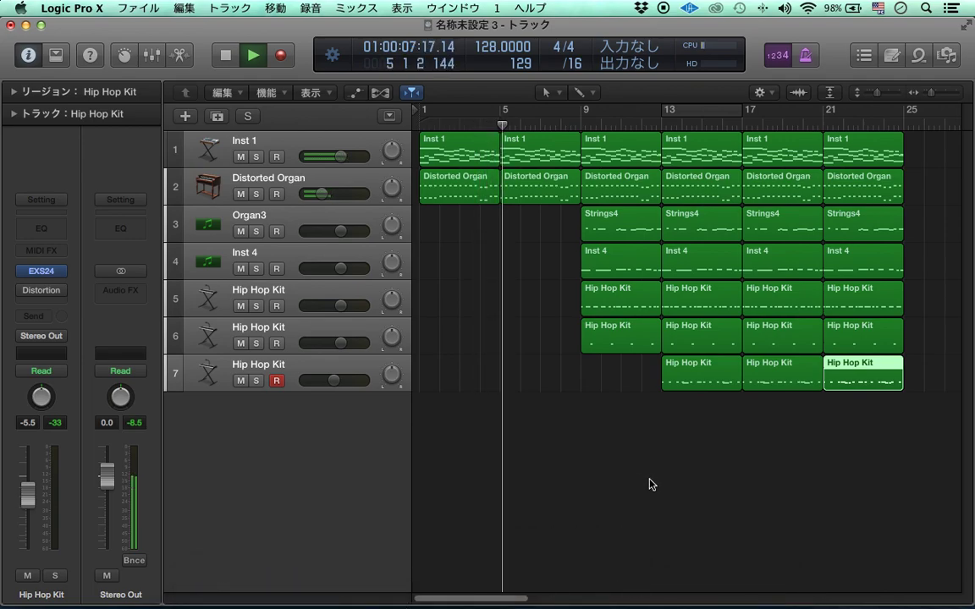
{"action": "key", "text": "super+Left"}
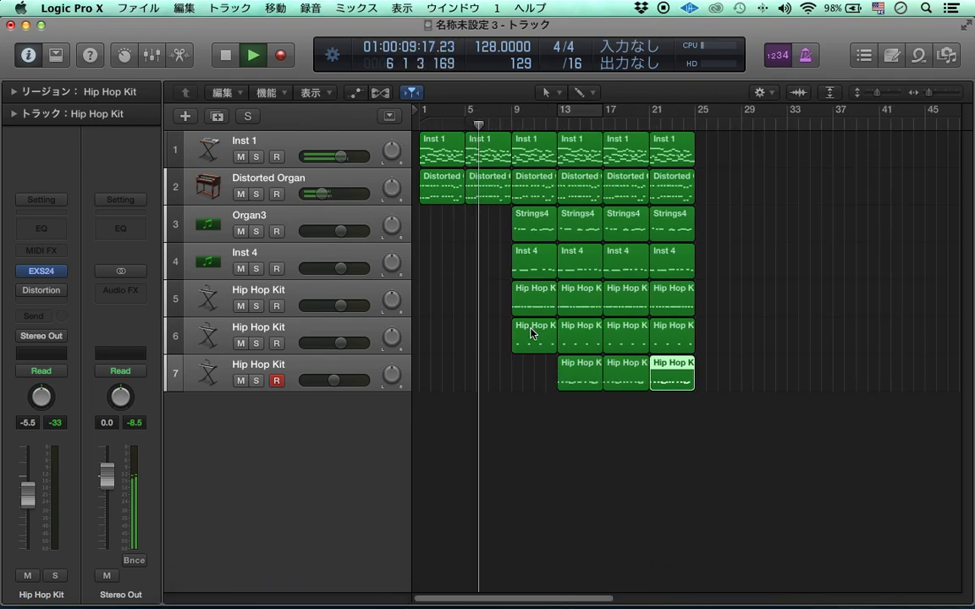
{"action": "left_click", "coordinate": [496, 271]}
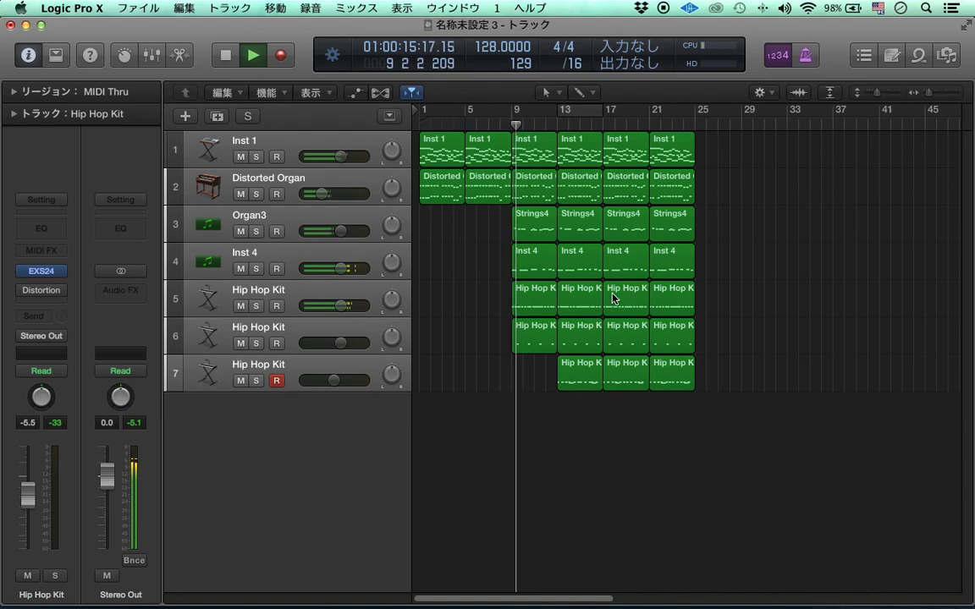
Show the region parameters and transpose the Inst 1 regions at bars 17 and 21 by +12
{"action": "left_click", "coordinate": [670, 144]}
{"action": "left_click", "coordinate": [626, 145], "text": "shift"}
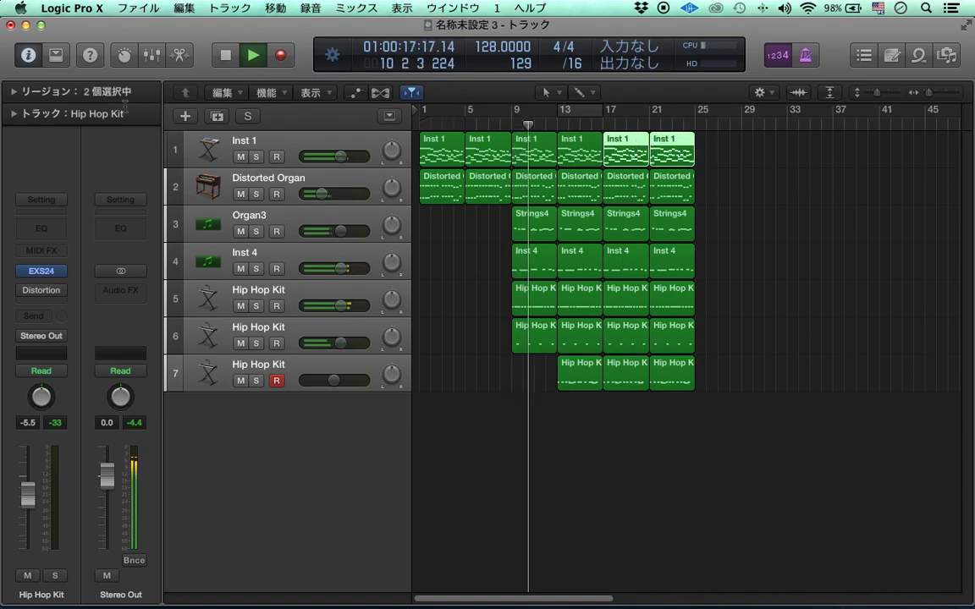
{"action": "left_click", "coordinate": [14, 91]}
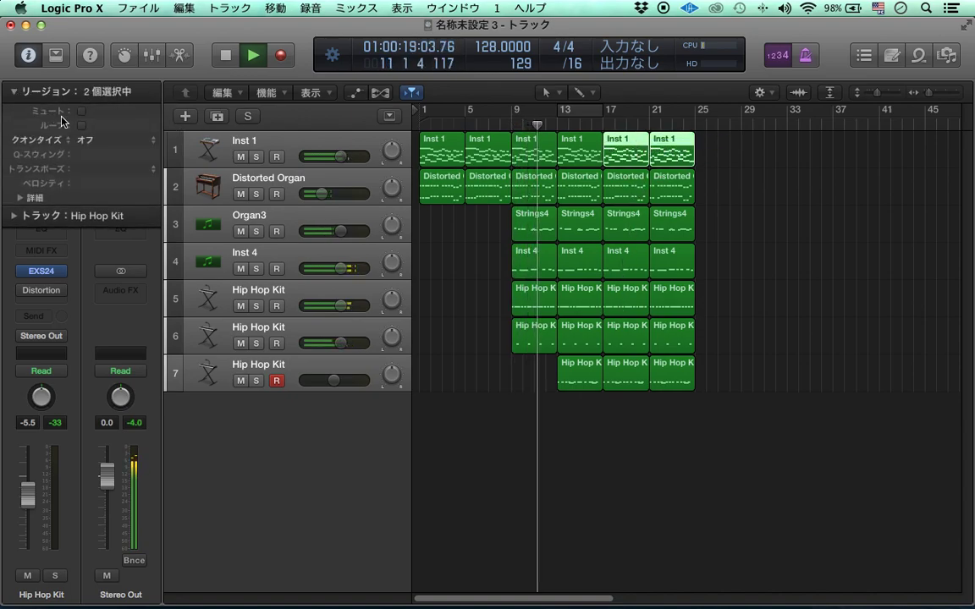
{"action": "left_click", "coordinate": [148, 170]}
{"action": "left_click", "coordinate": [123, 162]}
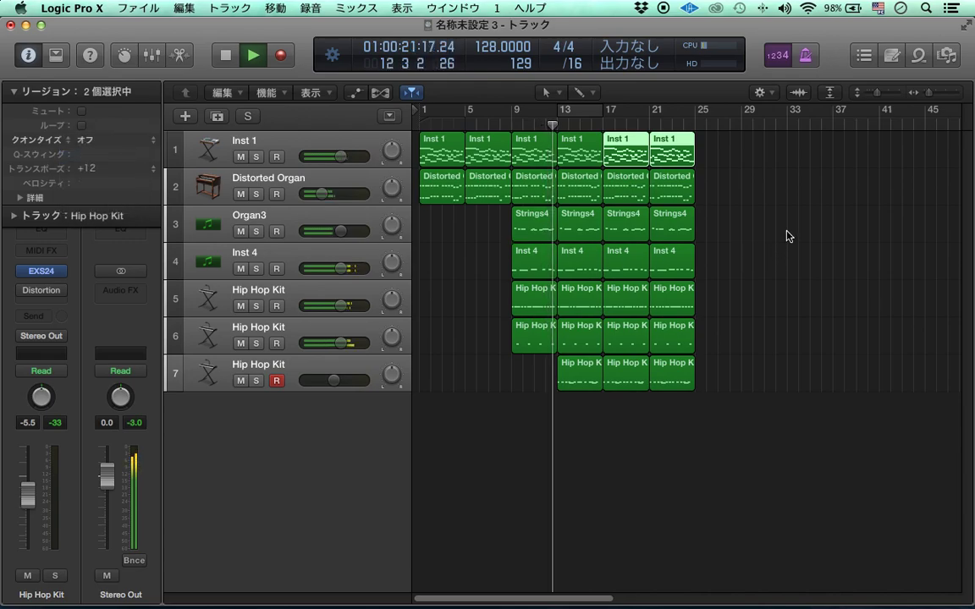
Transpose the Distorted Organ regions at bars 17 and 21 by -12
{"action": "left_click", "coordinate": [683, 192]}
{"action": "left_click", "coordinate": [620, 195], "text": "shift"}
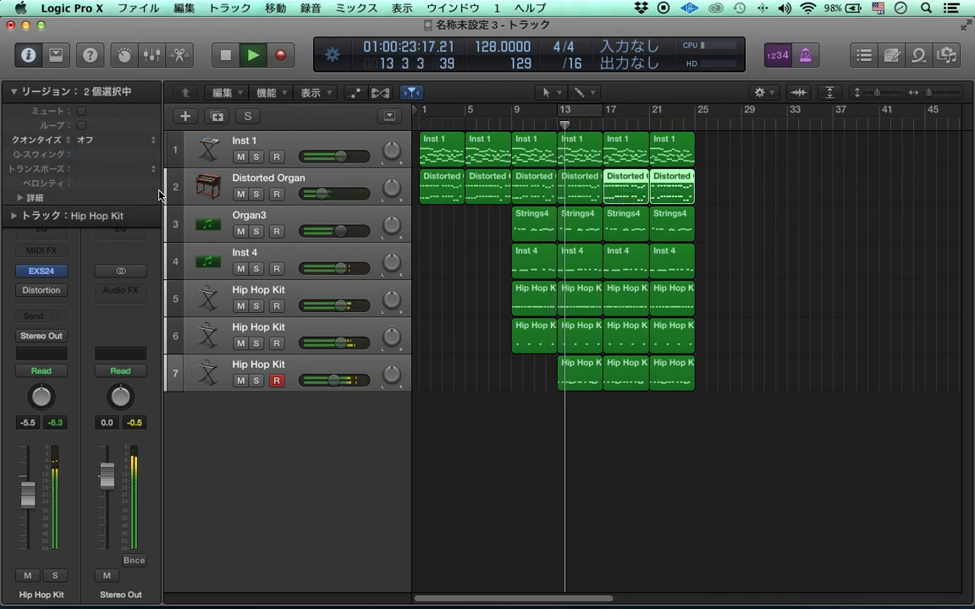
{"action": "left_click", "coordinate": [142, 169]}
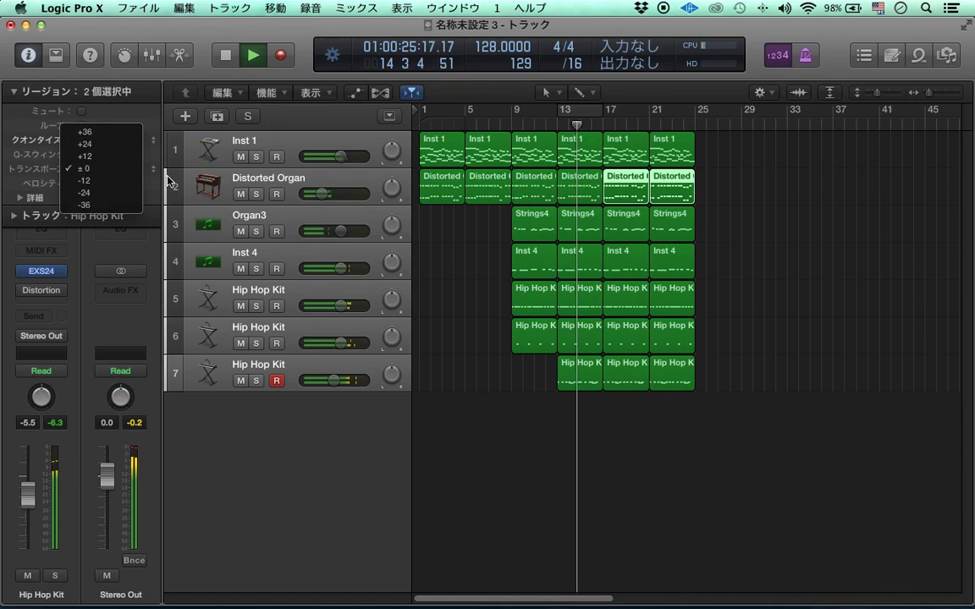
{"action": "left_click", "coordinate": [132, 181]}
Transpose the two Strings4 regions at bars 17 and 21 by +12
{"action": "left_click", "coordinate": [673, 222]}
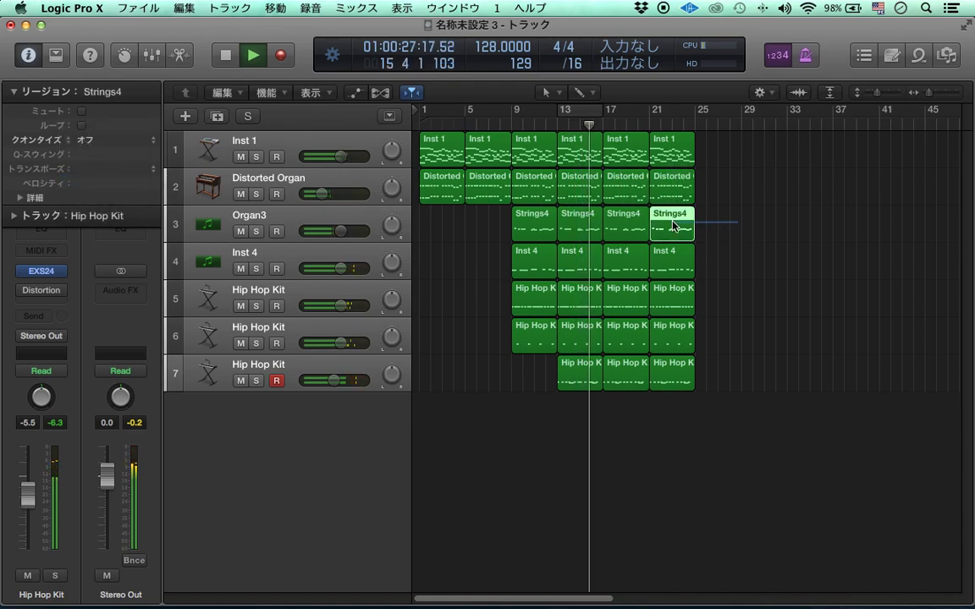
{"action": "left_click", "coordinate": [627, 221], "text": "shift"}
{"action": "left_click", "coordinate": [145, 166]}
{"action": "left_click", "coordinate": [125, 156]}
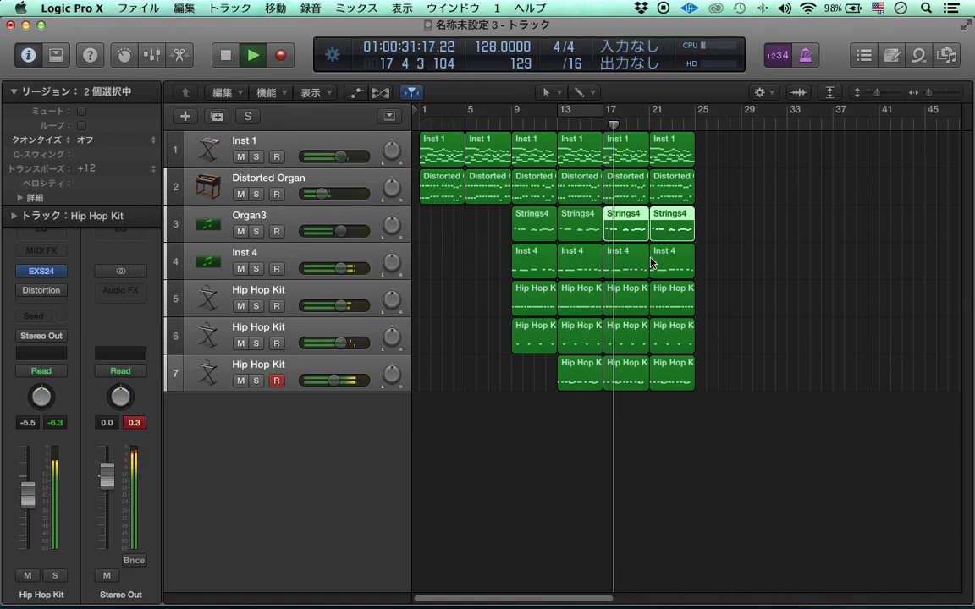
Reset the transposition of the Distorted Organ regions at bars 17 and 21 to ±0
{"action": "left_click", "coordinate": [682, 190]}
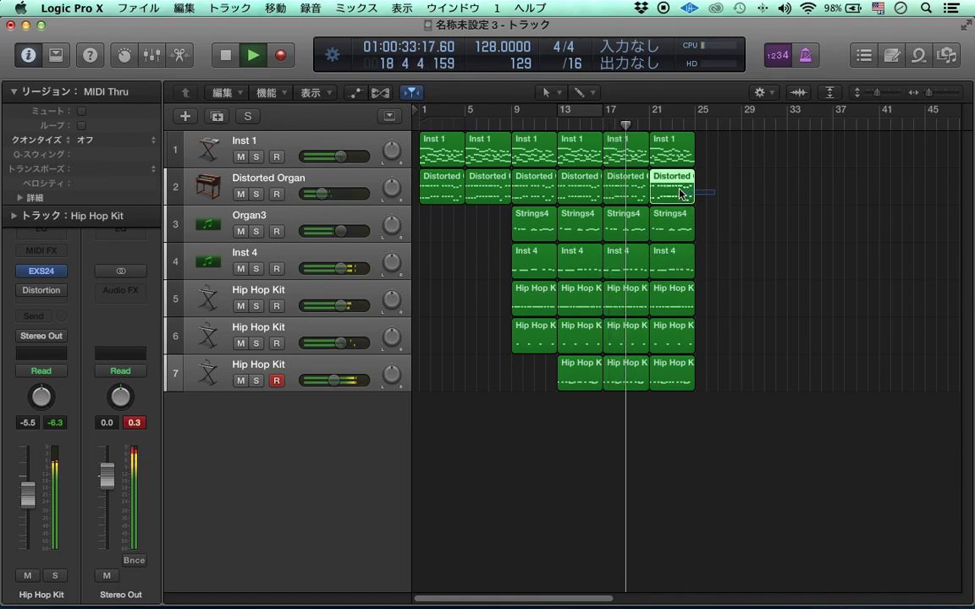
{"action": "left_click", "coordinate": [614, 194], "text": "shift"}
{"action": "left_click", "coordinate": [151, 167]}
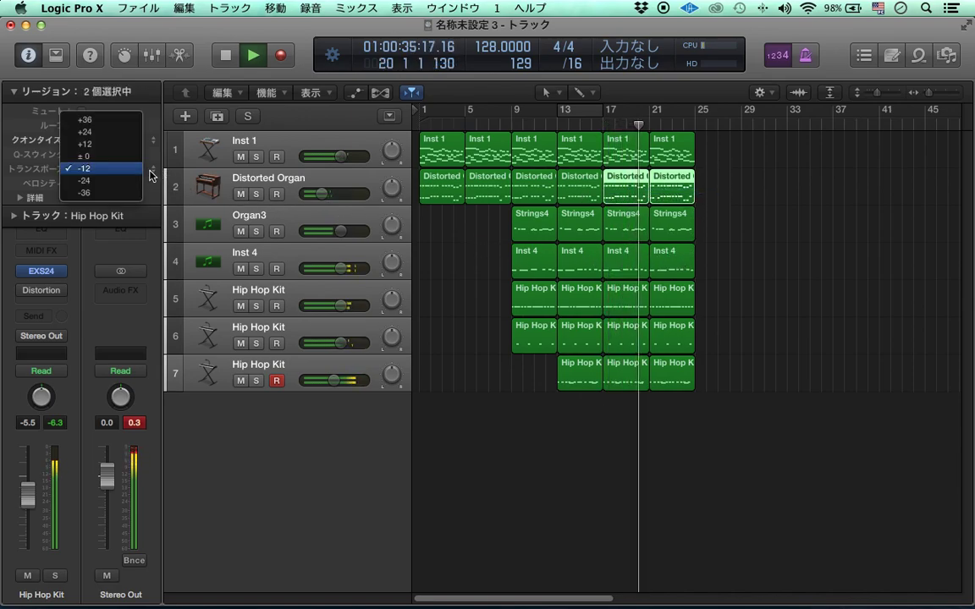
{"action": "left_click", "coordinate": [131, 158]}
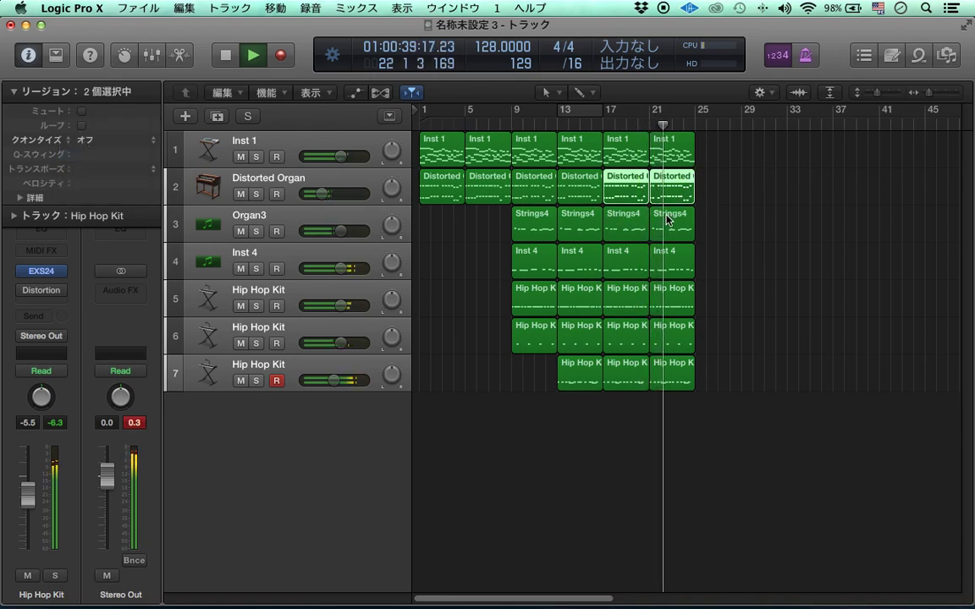
Set a cycle range over bars 17 to 25 and reset the transposition of the Inst 1 regions there to ±0
{"action": "left_click_drag", "start_coordinate": [692, 115], "coordinate": [606, 116]}
{"action": "left_click_drag", "start_coordinate": [731, 161], "coordinate": [640, 150]}
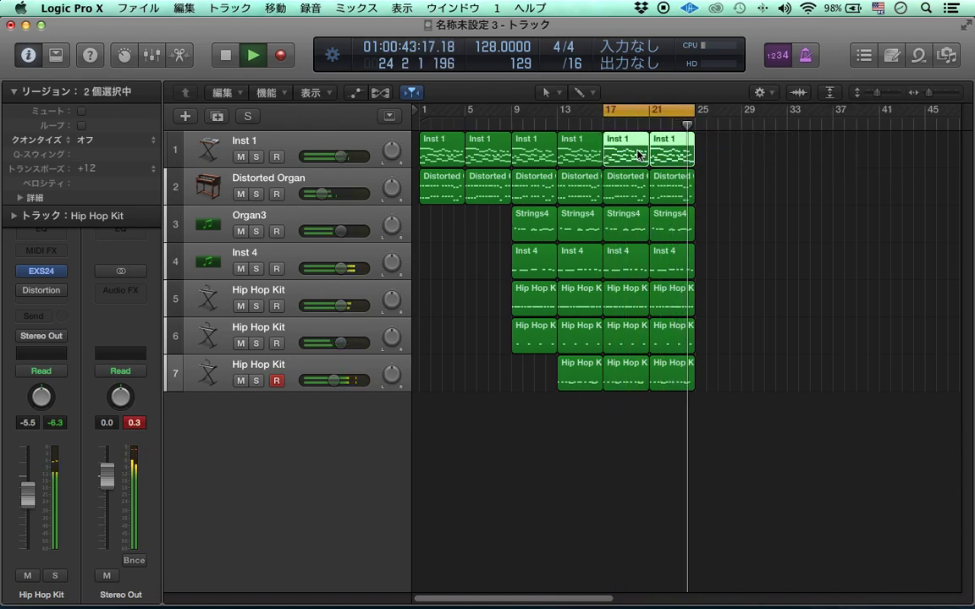
{"action": "left_click", "coordinate": [126, 168]}
{"action": "left_click", "coordinate": [120, 182]}
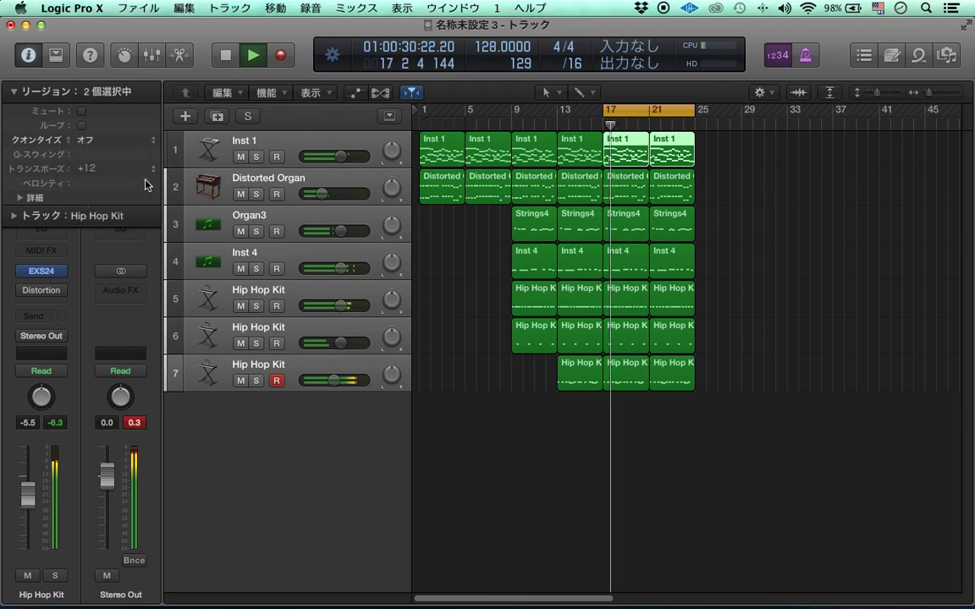
Compare the mix with the Inst 1 track muted and unmuted, and solo the Organ3 track to hear it alone
{"action": "left_click", "coordinate": [241, 156]}
{"action": "left_click", "coordinate": [241, 157]}
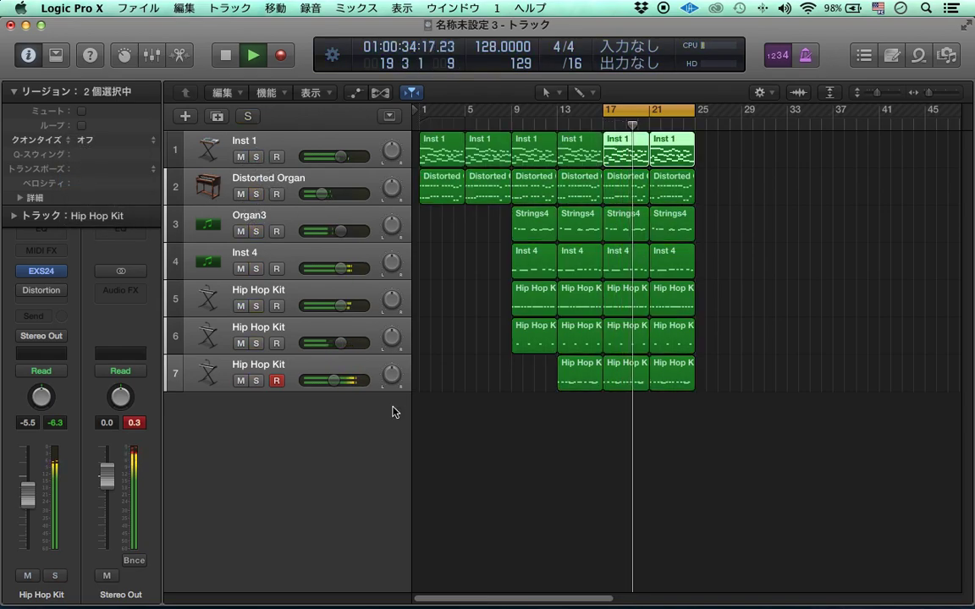
{"action": "left_click", "coordinate": [402, 385]}
{"action": "left_click", "coordinate": [256, 231]}
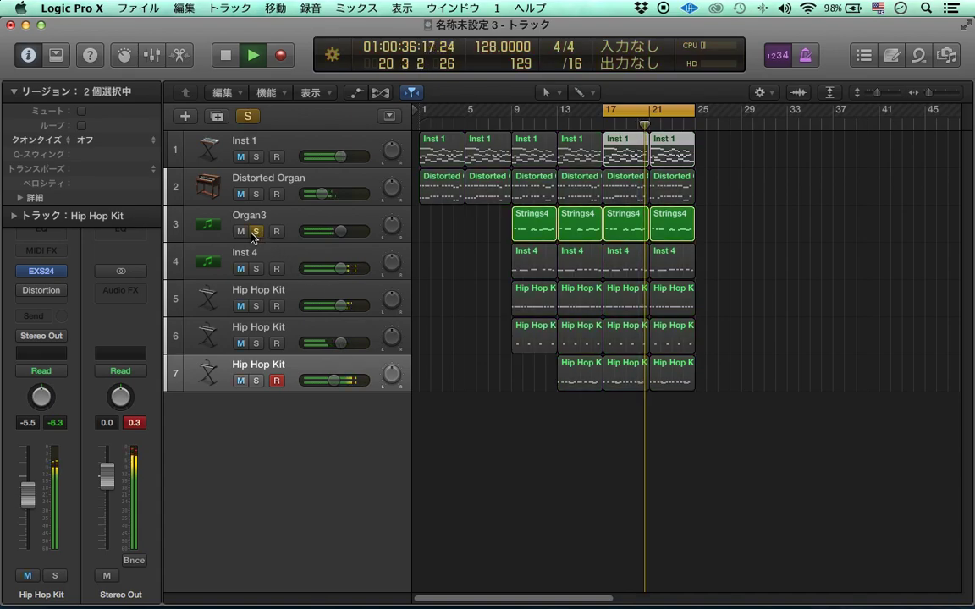
{"action": "left_click", "coordinate": [241, 218]}
Delete the Strings4 regions at bars 17 and 21 from the Organ3 track and turn off all solos
{"action": "left_click_drag", "start_coordinate": [719, 227], "coordinate": [623, 219]}
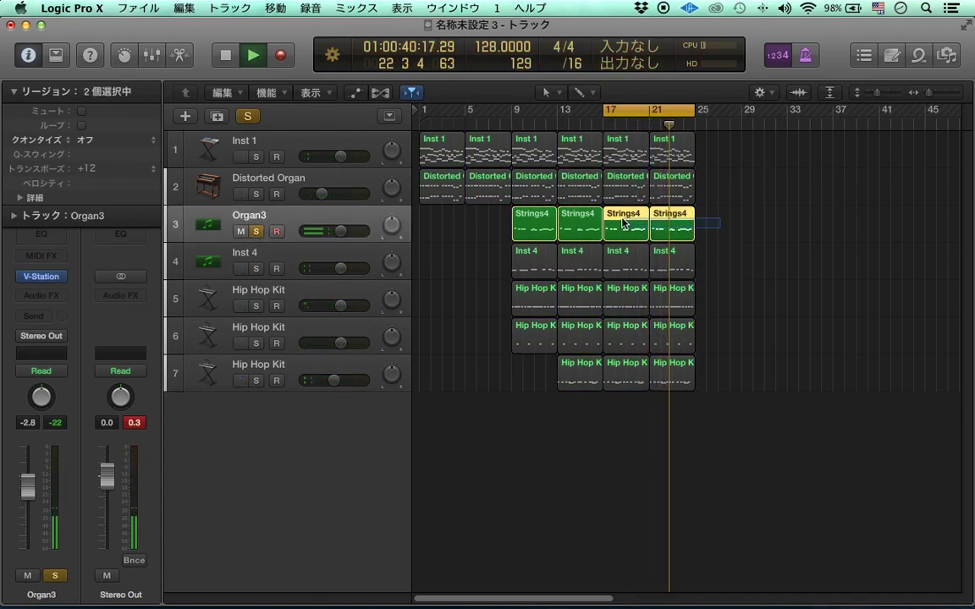
{"action": "key", "text": "BackSpace"}
{"action": "left_click", "coordinate": [247, 117]}
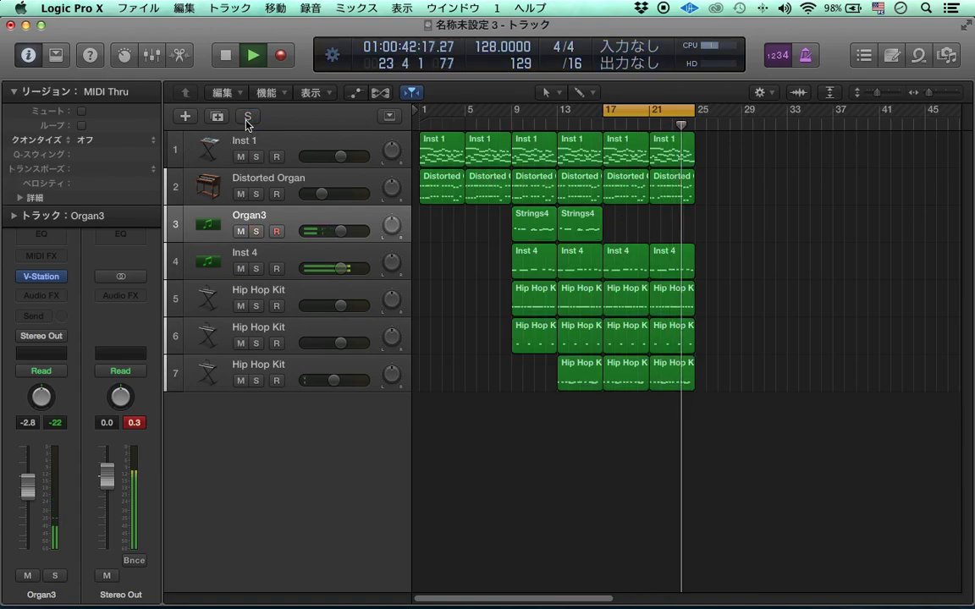
Stop and restart playback several times to audition the cycled section from bar 17
{"action": "key", "text": "space"}
{"action": "key", "text": "space"}
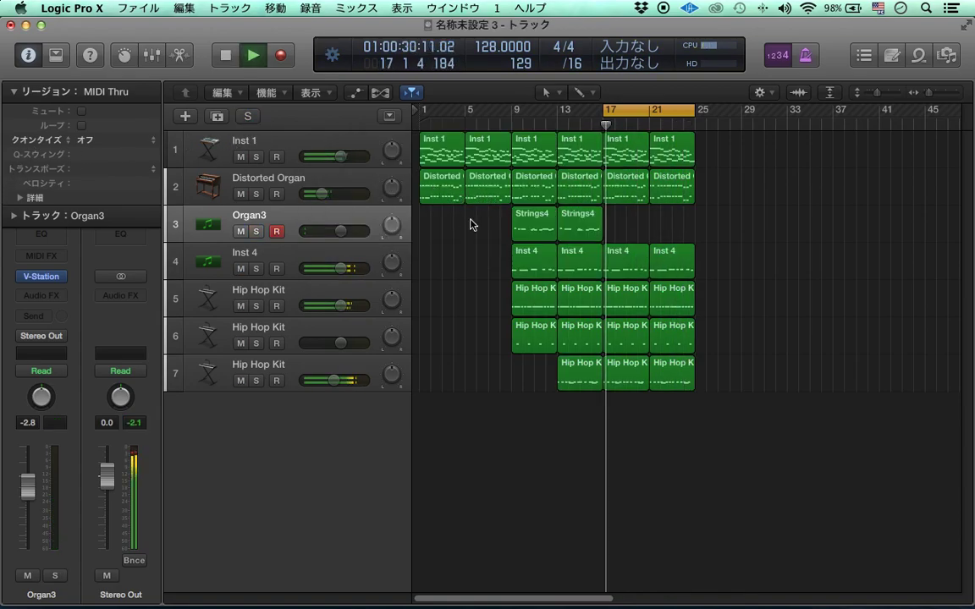
{"action": "key", "text": "space"}
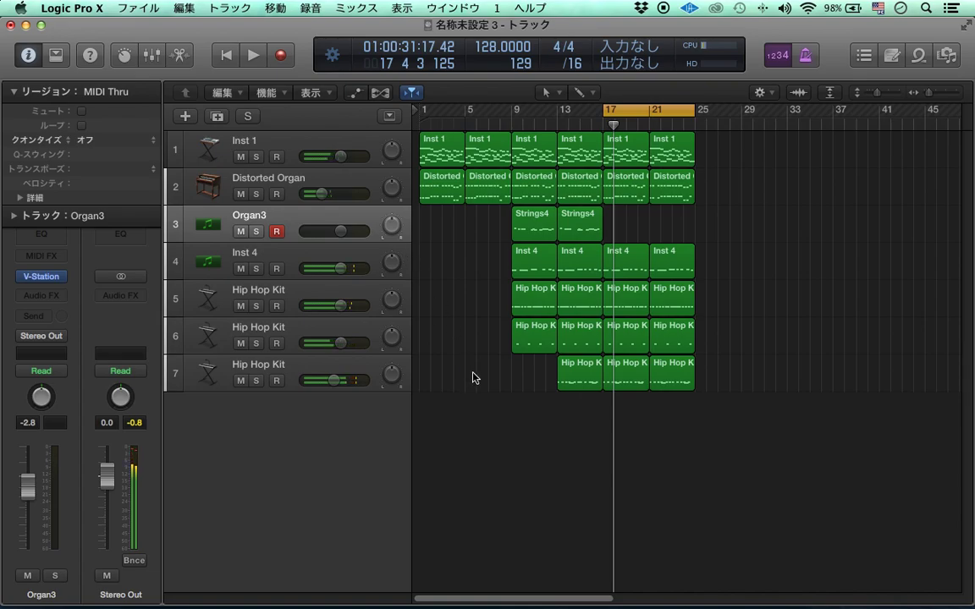
{"action": "key", "text": "space"}
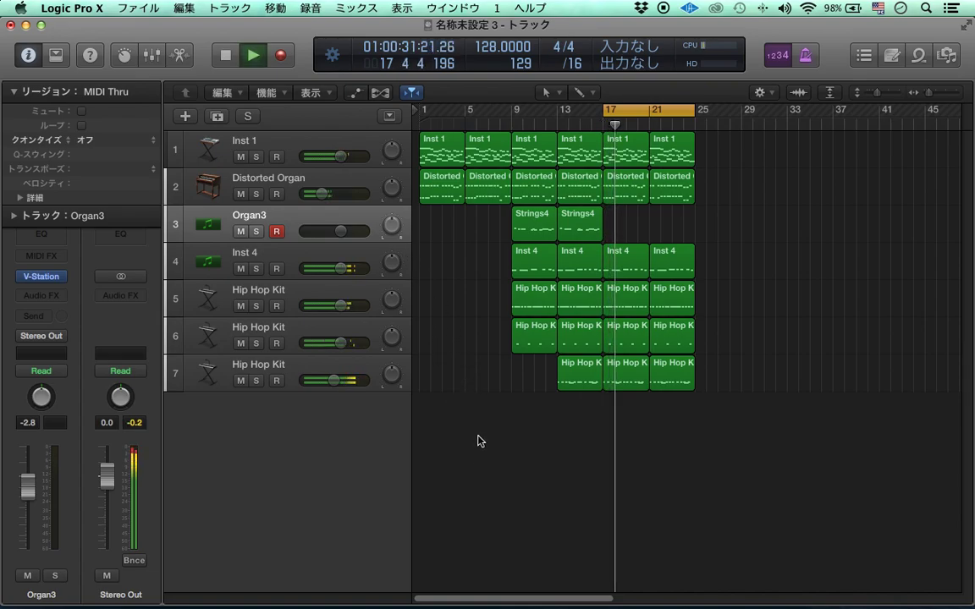
{"action": "key", "text": "space"}
{"action": "key", "text": "space"}
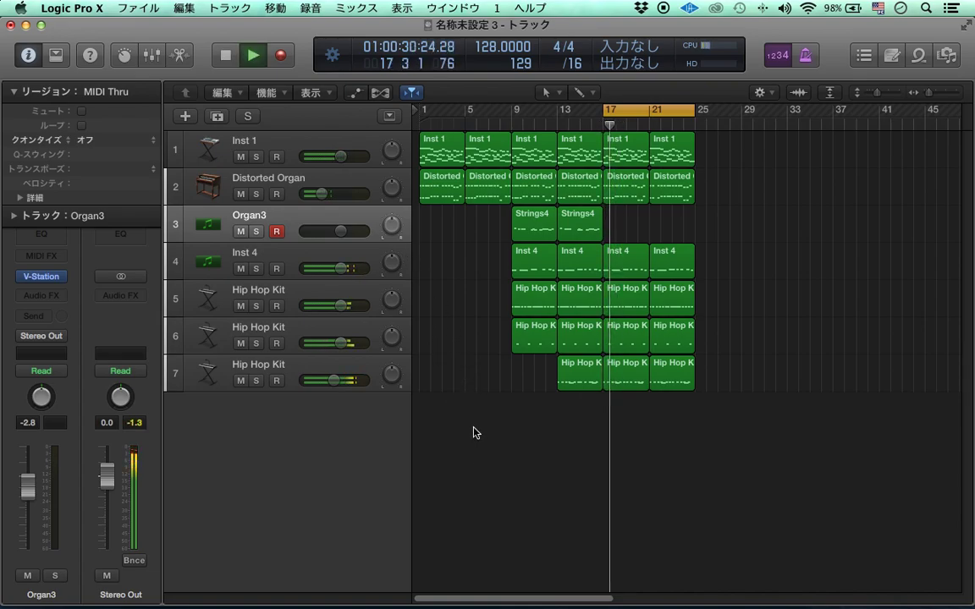
Transpose the Inst 1 regions at bars 17 and 21 up by +12 again
{"action": "left_click_drag", "start_coordinate": [696, 153], "coordinate": [609, 152]}
{"action": "left_click_drag", "start_coordinate": [736, 149], "coordinate": [630, 149]}
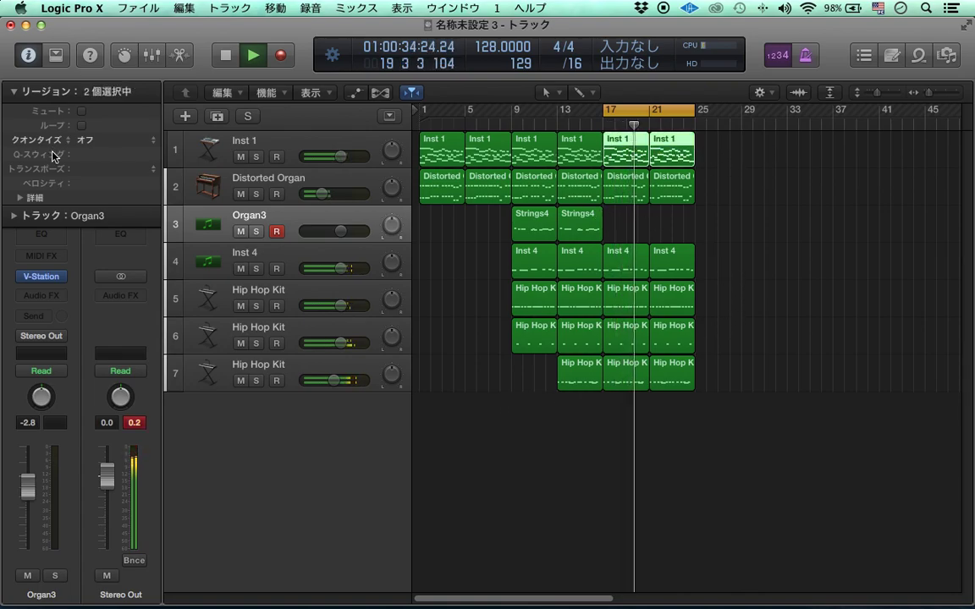
{"action": "left_click", "coordinate": [135, 168]}
{"action": "left_click", "coordinate": [116, 142]}
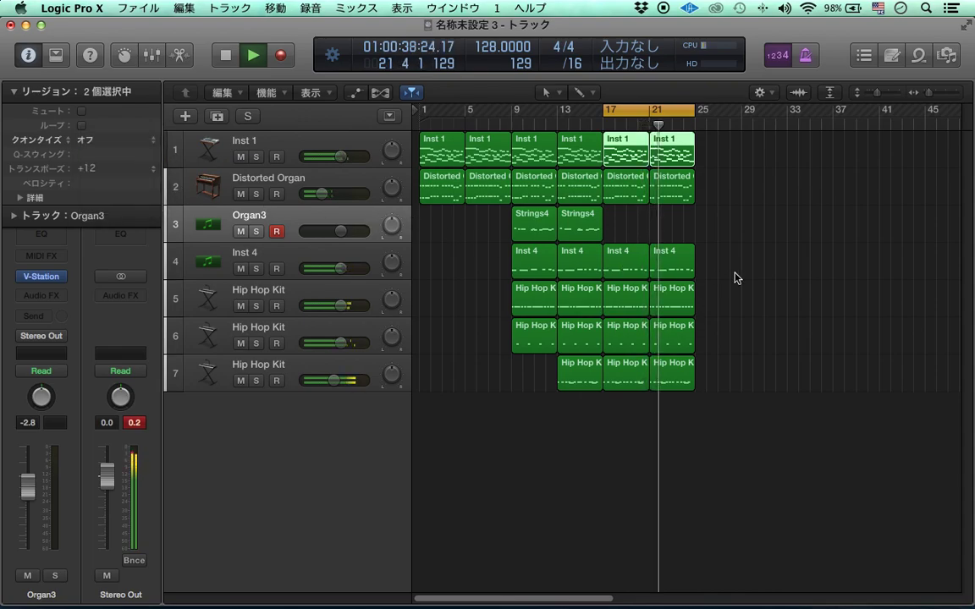
Delete the Inst 4 regions at bars 17 and 21 and mute the Distorted Organ regions at the same bars
{"action": "left_click_drag", "start_coordinate": [719, 269], "coordinate": [630, 261]}
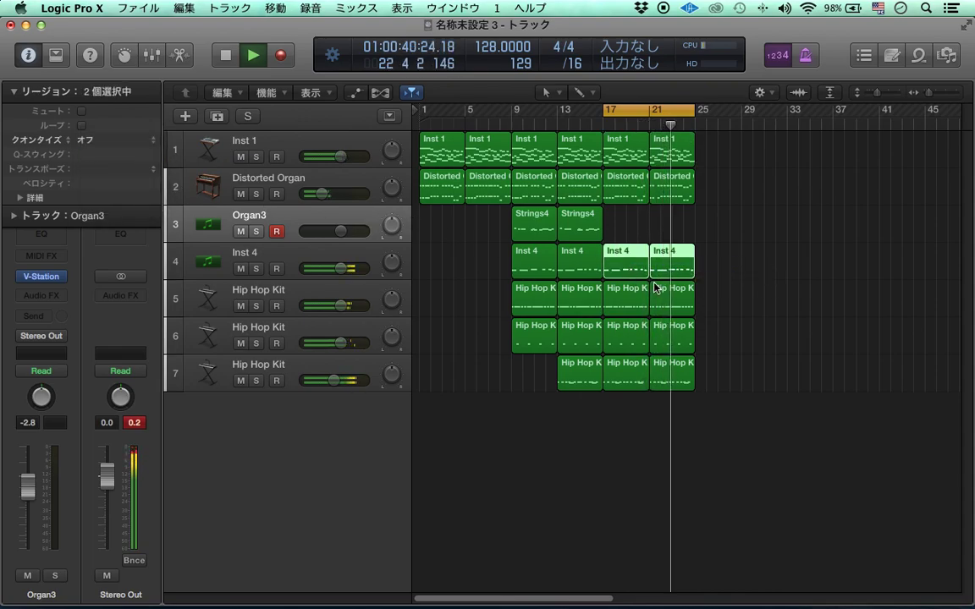
{"action": "key", "text": "BackSpace"}
{"action": "left_click_drag", "start_coordinate": [735, 200], "coordinate": [626, 197]}
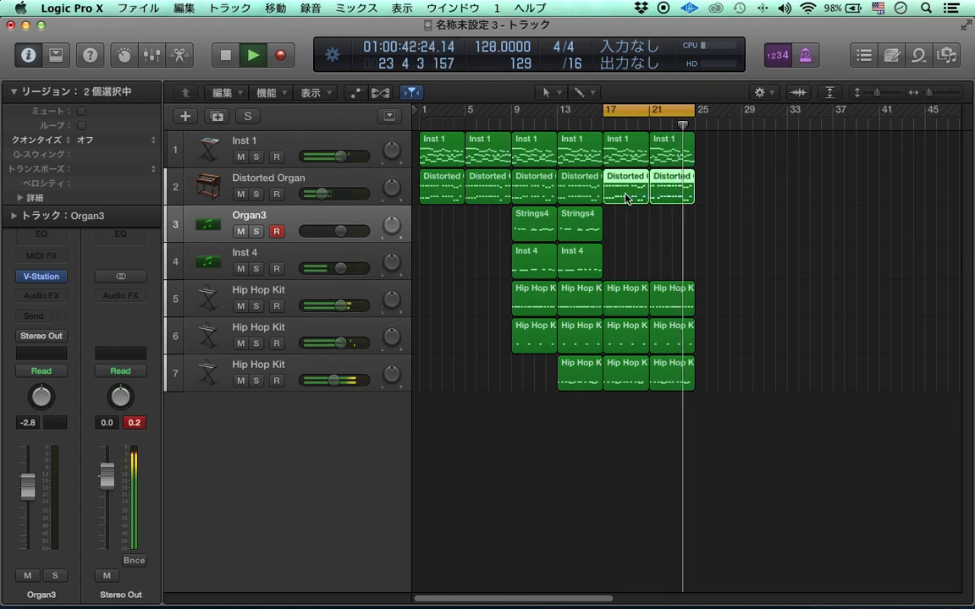
{"action": "key", "text": "ctrl+m"}
{"action": "left_click", "coordinate": [719, 206]}
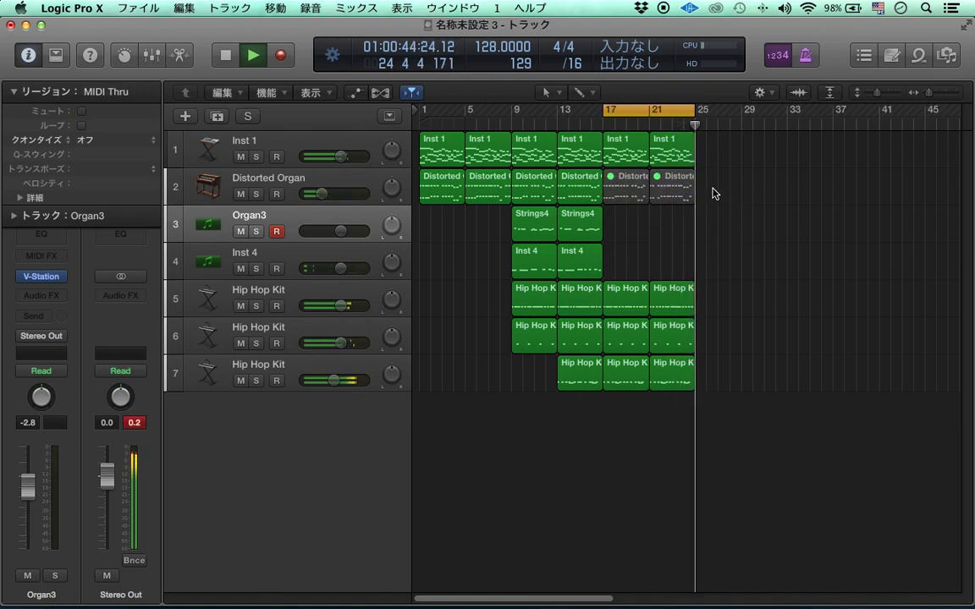
Turn off the cycle range and restart playback from bar 1
{"action": "left_click", "coordinate": [653, 109]}
{"action": "left_click", "coordinate": [418, 125]}
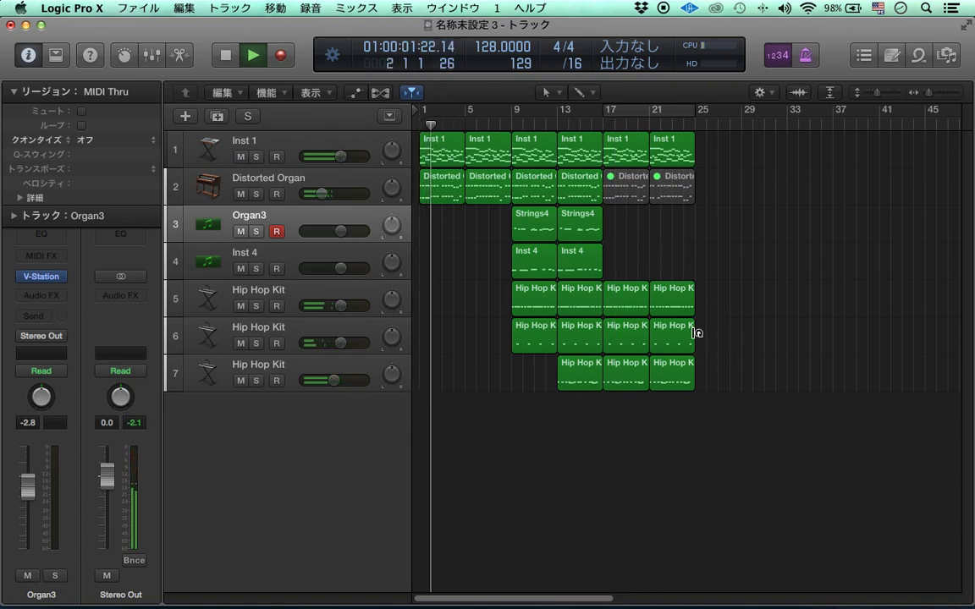
Open the track 5 Hip Hop Kit regions at bars 17 and 21 together in the Piano Roll, showing both in full
{"action": "left_click", "coordinate": [677, 301]}
{"action": "left_click", "coordinate": [622, 305], "text": "shift"}
{"action": "double_click", "coordinate": [643, 310]}
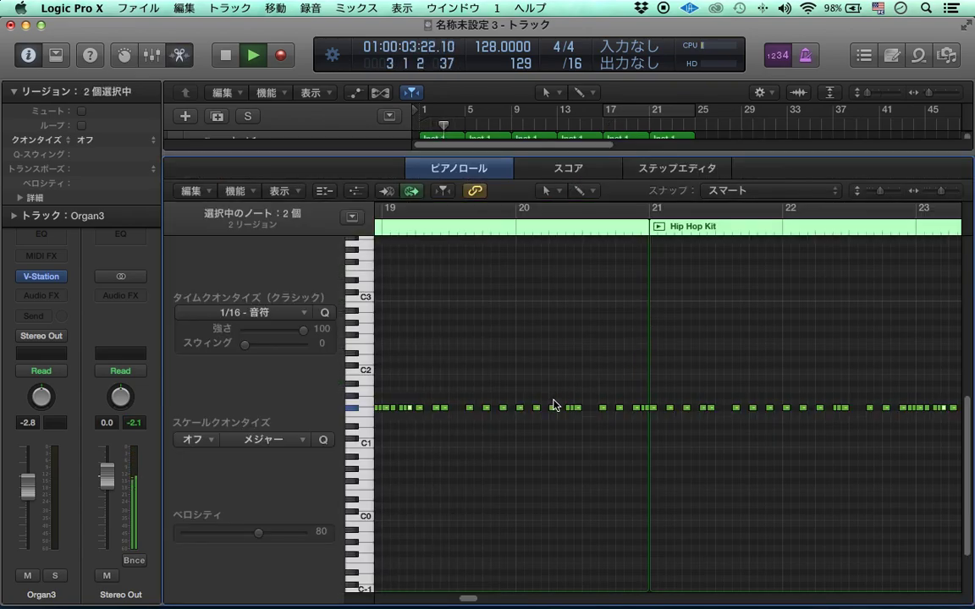
{"action": "scroll", "coordinate": [554, 405], "scroll_direction": "down", "scroll_amount": 3}
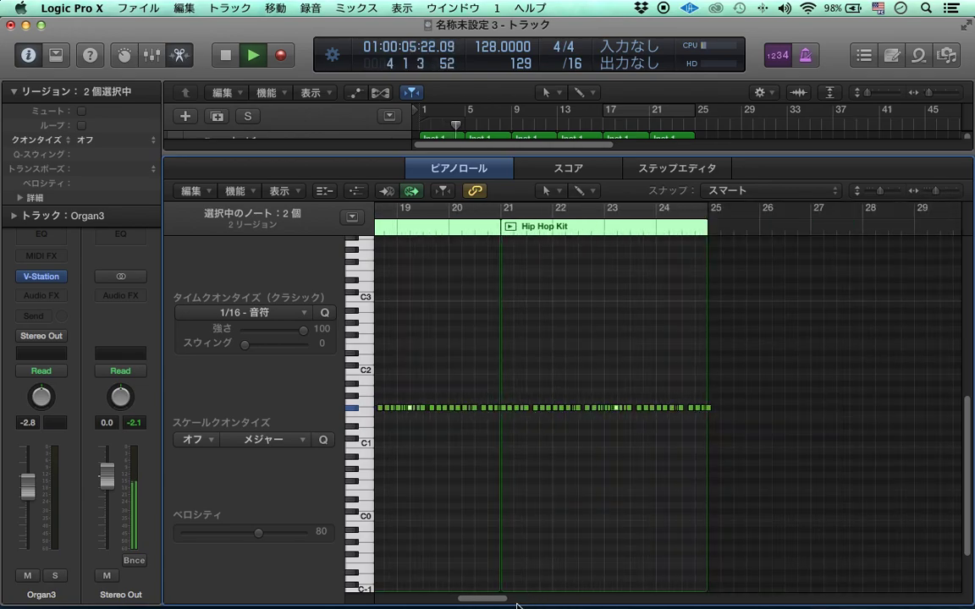
{"action": "left_click_drag", "start_coordinate": [489, 599], "coordinate": [442, 591]}
{"action": "scroll", "coordinate": [559, 505], "scroll_direction": "up", "scroll_amount": 3}
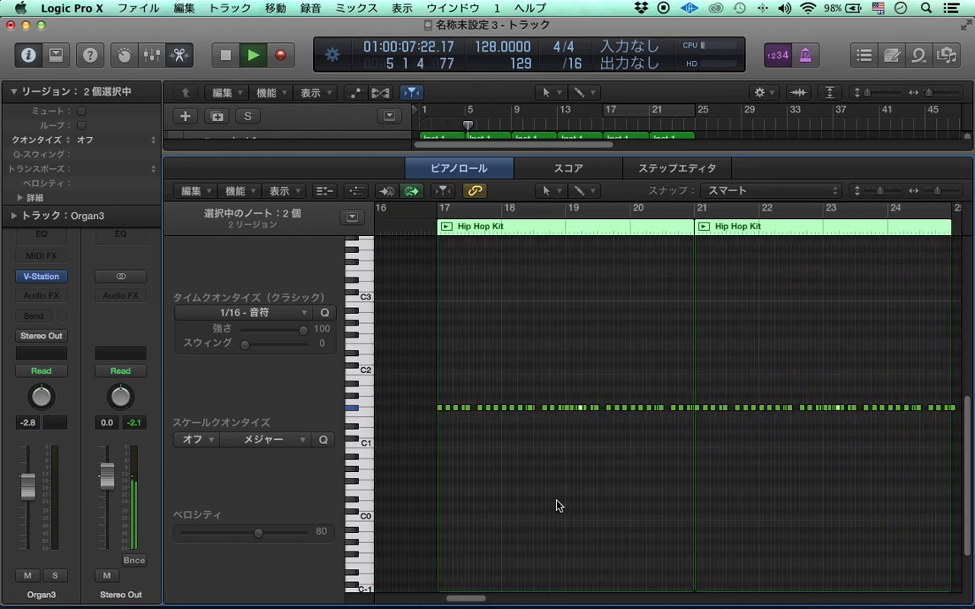
Raise the notes on beats 2 and 4 of bars 17 and 18 in the Hip Hop Kit region to A♯1
{"action": "scroll", "coordinate": [554, 511], "scroll_direction": "up", "scroll_amount": 2}
{"action": "mouse_move", "coordinate": [464, 598]}
{"action": "left_mouse_down"}
{"action": "mouse_move", "coordinate": [442, 598]}
{"action": "mouse_move", "coordinate": [460, 595]}
{"action": "left_mouse_up"}
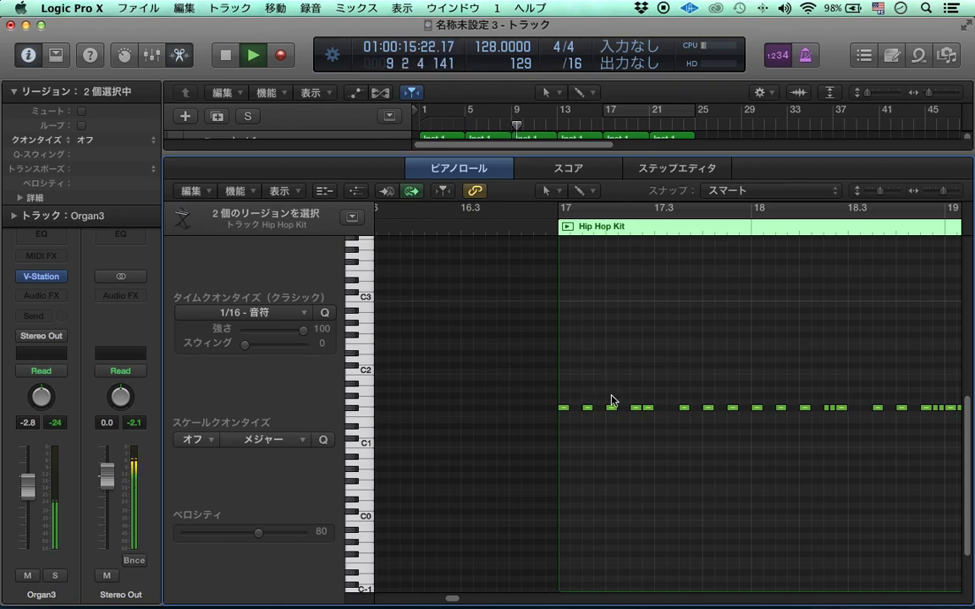
{"action": "left_click_drag", "start_coordinate": [613, 414], "coordinate": [612, 389]}
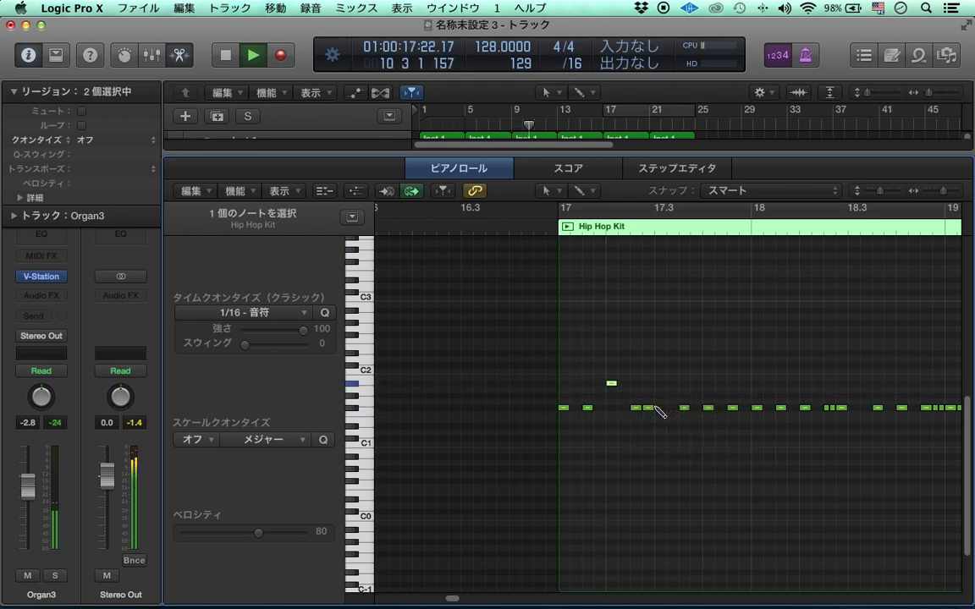
{"action": "left_click_drag", "start_coordinate": [708, 409], "coordinate": [708, 385]}
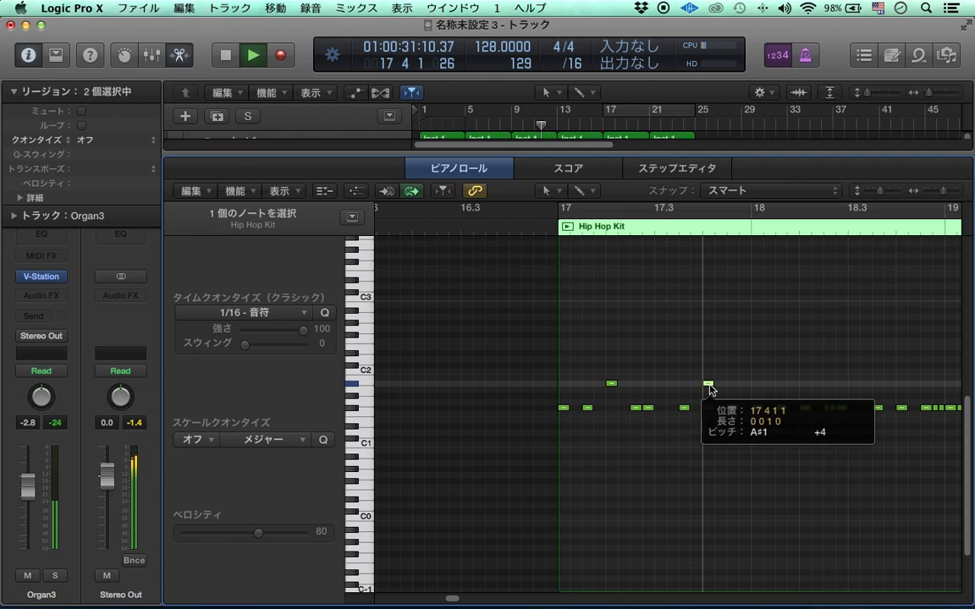
{"action": "left_click_drag", "start_coordinate": [806, 411], "coordinate": [805, 386]}
{"action": "left_click_drag", "start_coordinate": [903, 412], "coordinate": [903, 387]}
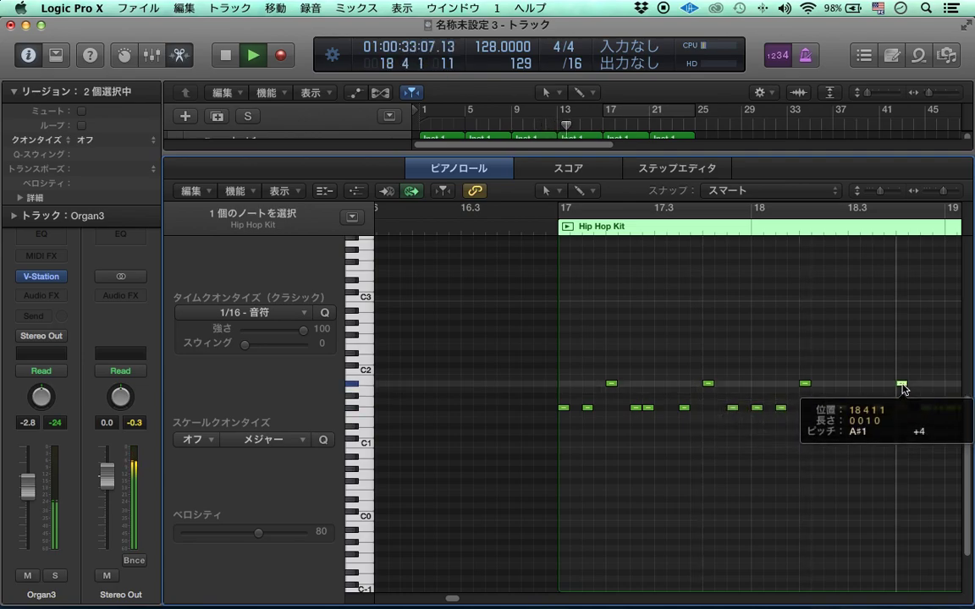
Copy the four raised A♯1 notes to beats 2 and 4 of bars 19 and 20
{"action": "scroll", "coordinate": [851, 413], "scroll_direction": "down", "scroll_amount": 3}
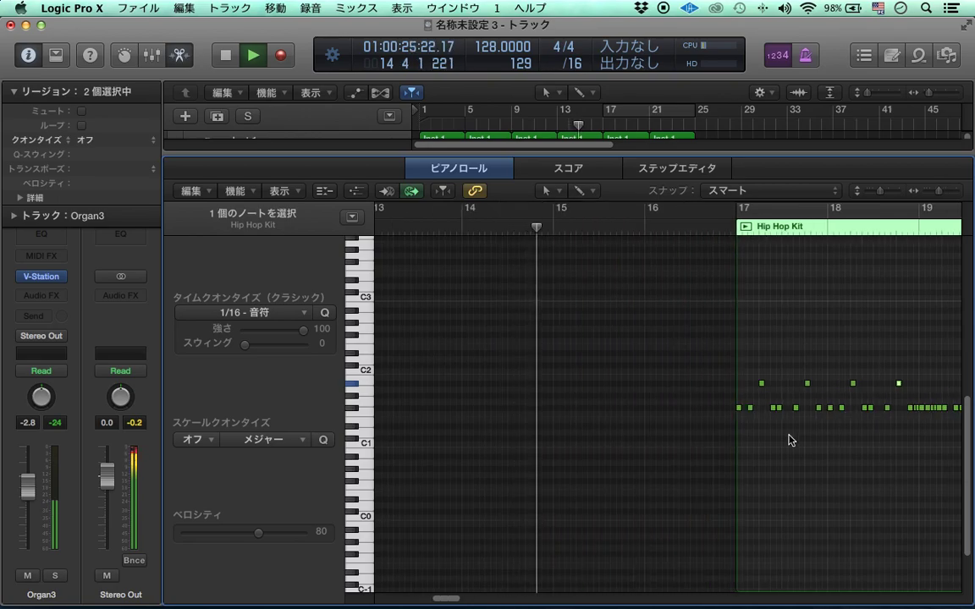
{"action": "mouse_move", "coordinate": [442, 598]}
{"action": "left_mouse_down"}
{"action": "mouse_move", "coordinate": [465, 603]}
{"action": "mouse_move", "coordinate": [457, 594]}
{"action": "left_mouse_up"}
{"action": "left_click_drag", "start_coordinate": [582, 387], "coordinate": [397, 387]}
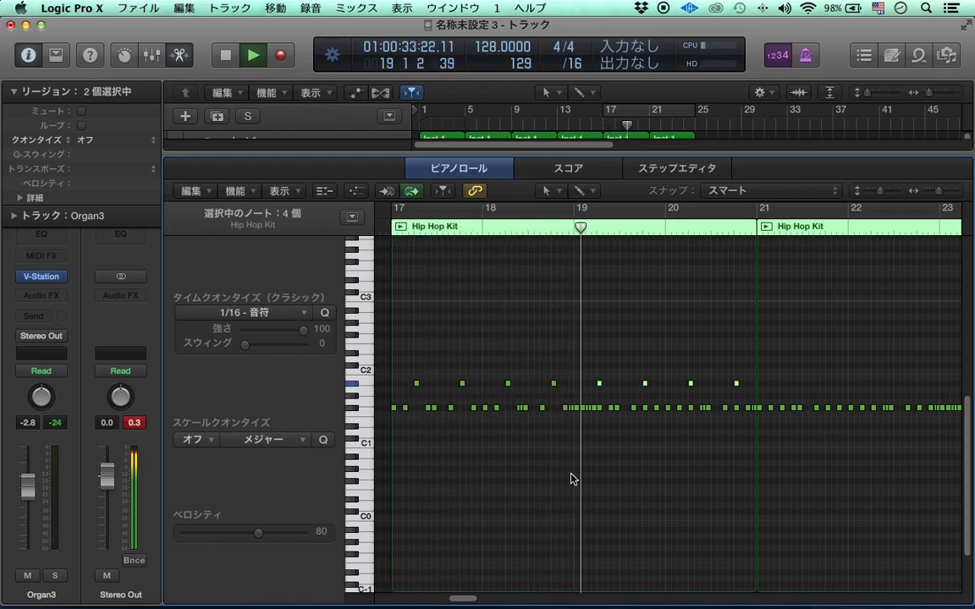
{"action": "left_click_drag", "start_coordinate": [788, 392], "coordinate": [500, 390]}
Close the Piano Roll and replace the track 5 Hip Hop Kit region at bar 21 with a repeat of the bar 17 region
{"action": "key", "text": "e"}
{"action": "left_click", "coordinate": [685, 304]}
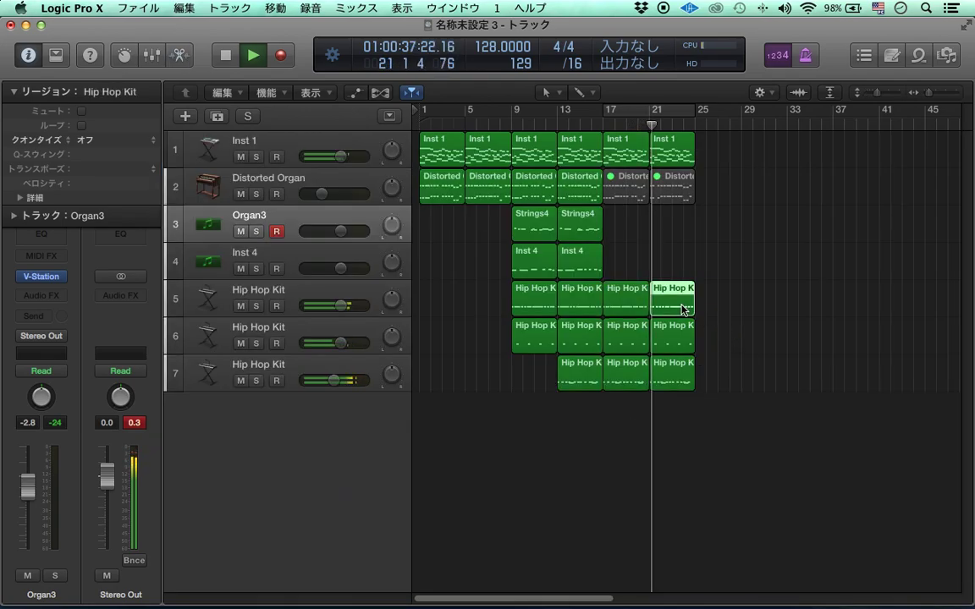
{"action": "key", "text": "Delete"}
{"action": "left_click", "coordinate": [624, 305]}
{"action": "key", "text": "super+r"}
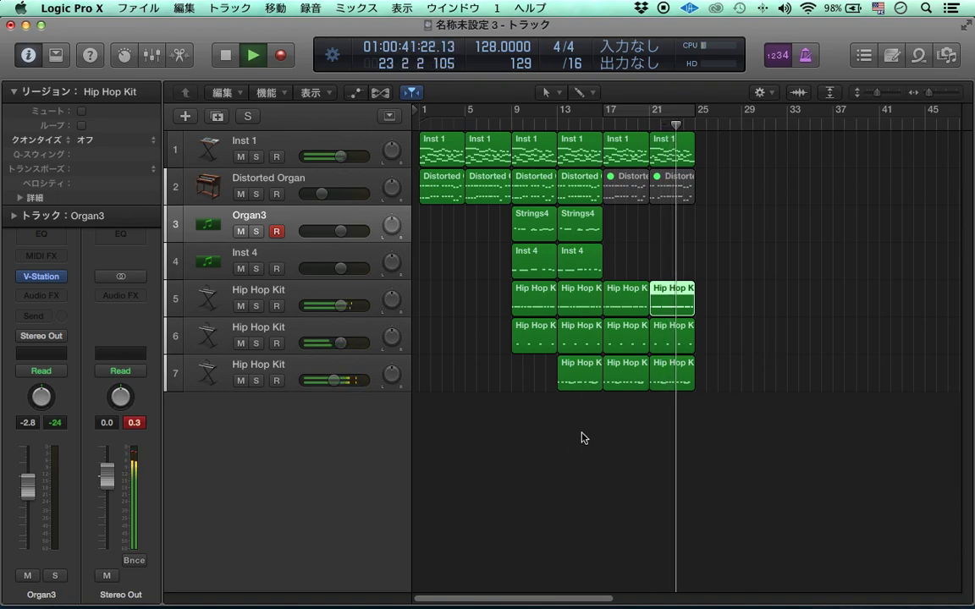
Copy two Inst 1 regions and two unmuted Distorted Organ regions to bars 25 and 29, and delete the Distorted Organ copies
{"action": "left_click_drag", "start_coordinate": [505, 223], "coordinate": [716, 156]}
{"action": "left_click", "coordinate": [754, 245]}
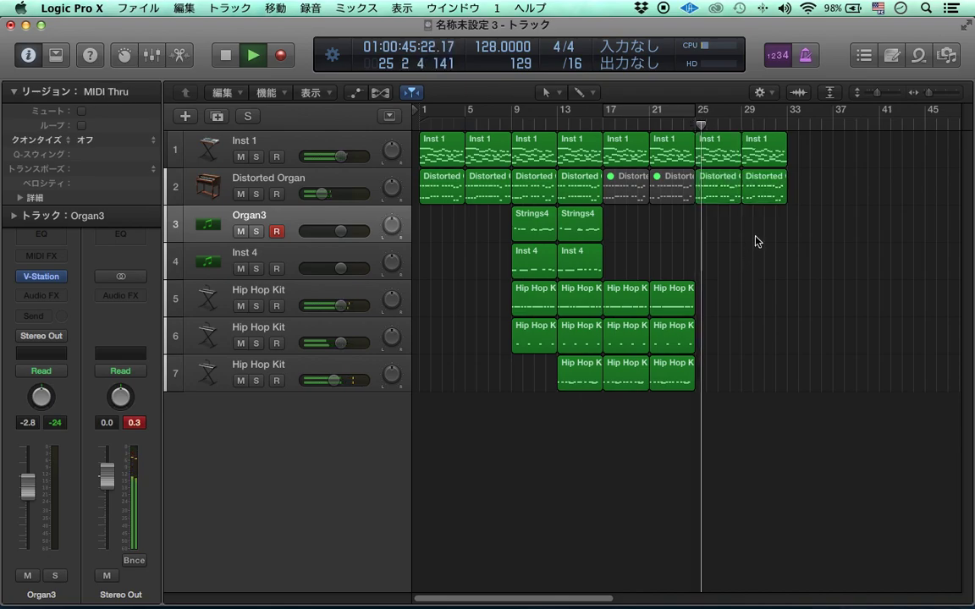
{"action": "left_click", "coordinate": [719, 196], "text": "shift"}
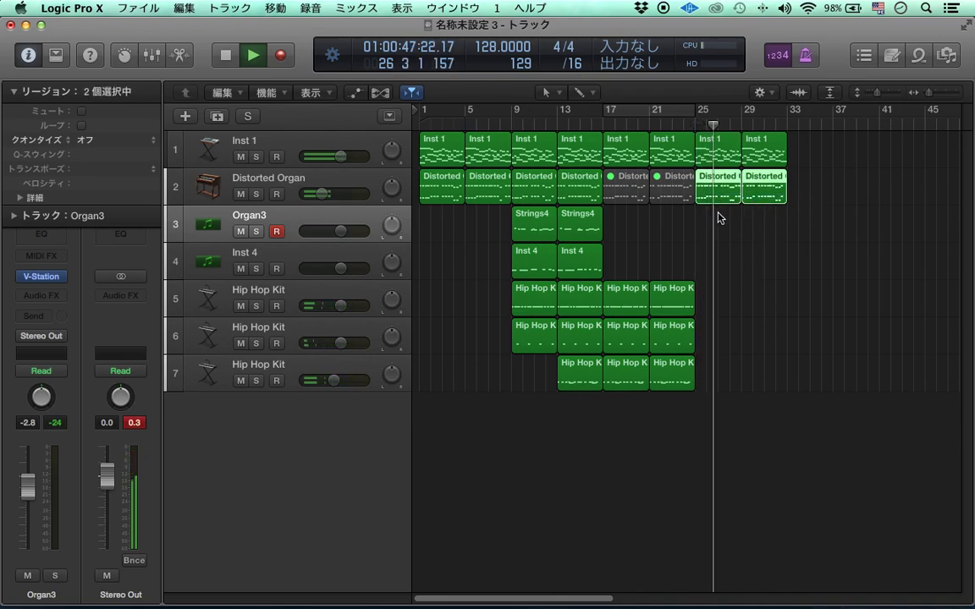
{"action": "key", "text": "BackSpace"}
With bars 25 to 28 cycling, copy the track 6 Hip Hop Kit region to bar 25 and open the copy in the Piano Roll
{"action": "left_click_drag", "start_coordinate": [700, 117], "coordinate": [740, 119]}
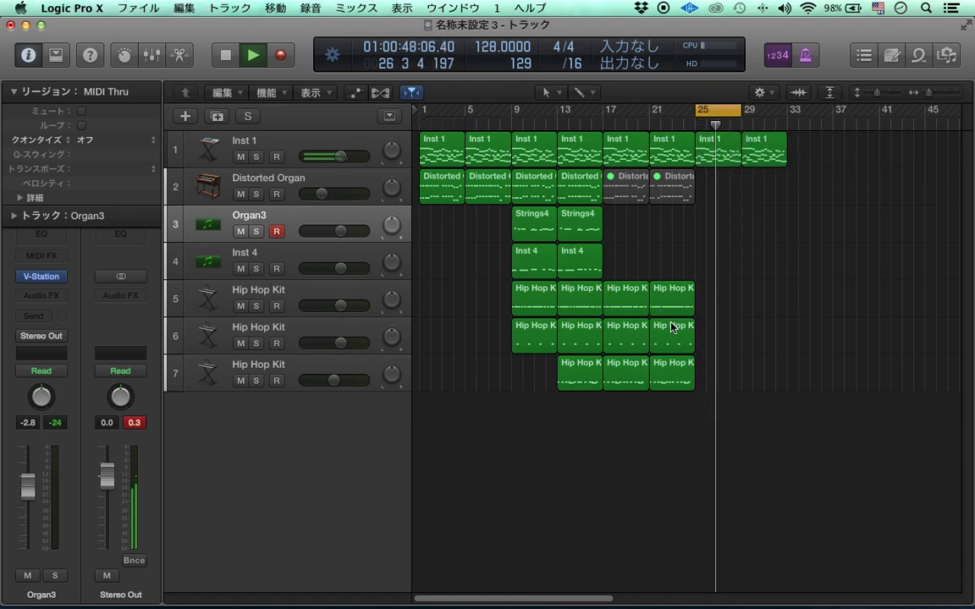
{"action": "left_click", "coordinate": [681, 385]}
{"action": "left_click", "coordinate": [686, 347]}
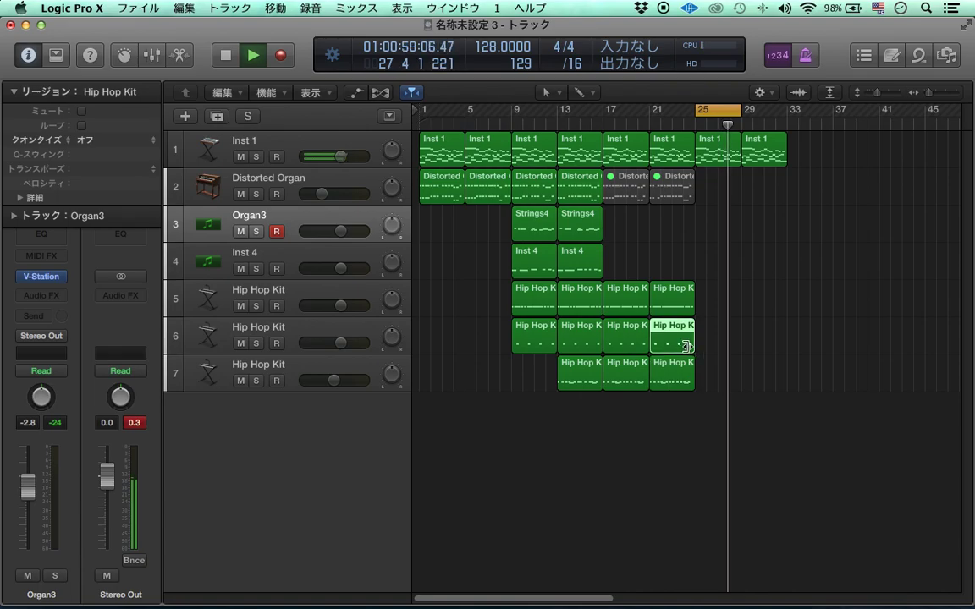
{"action": "key", "text": "p"}
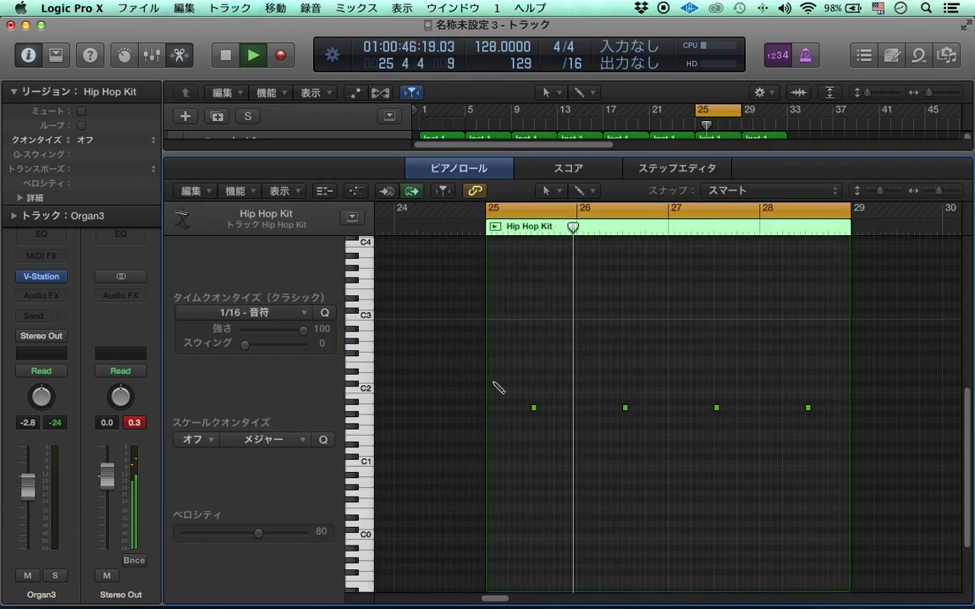
Add C2 notes on the third sixteenth of beat 1 in bars 25 and 26
{"action": "left_click", "coordinate": [500, 391]}
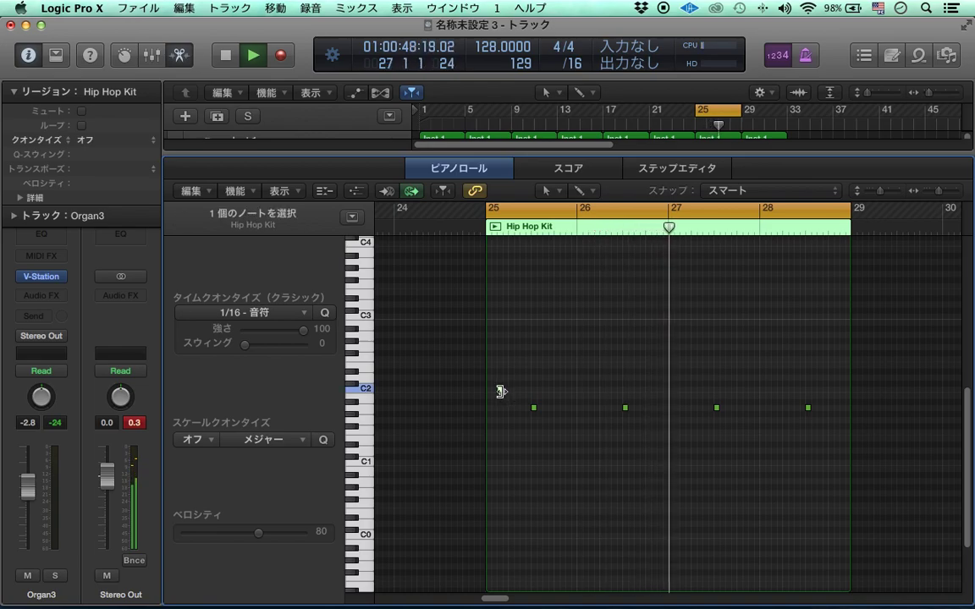
{"action": "key", "text": "super+Right"}
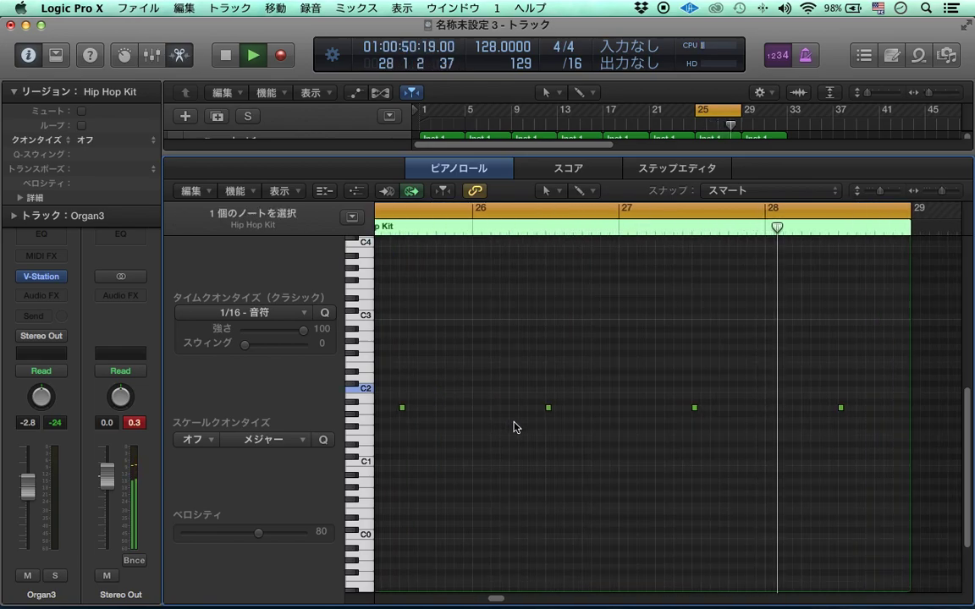
{"action": "left_click_drag", "start_coordinate": [495, 600], "coordinate": [487, 599]}
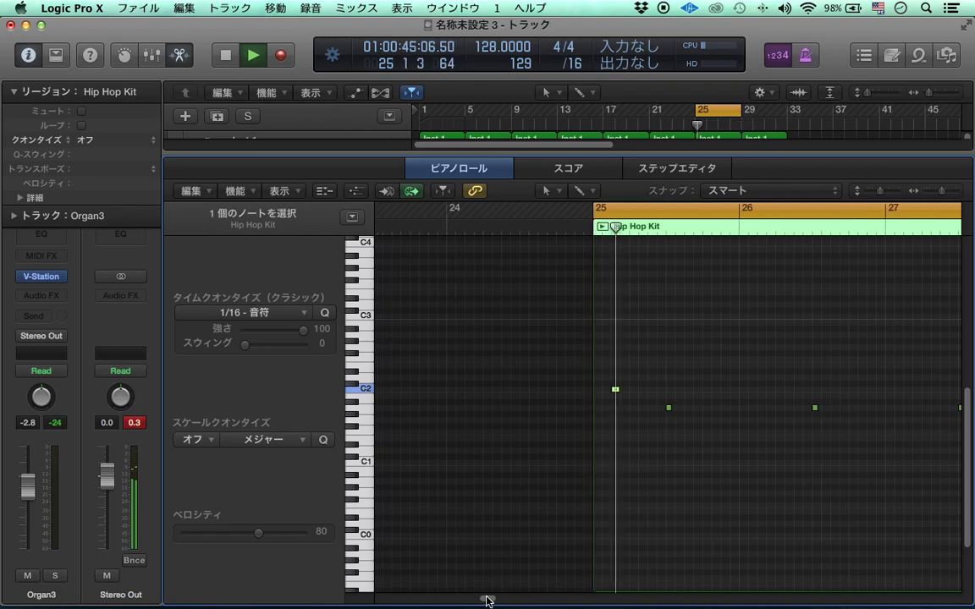
{"action": "key", "text": "space"}
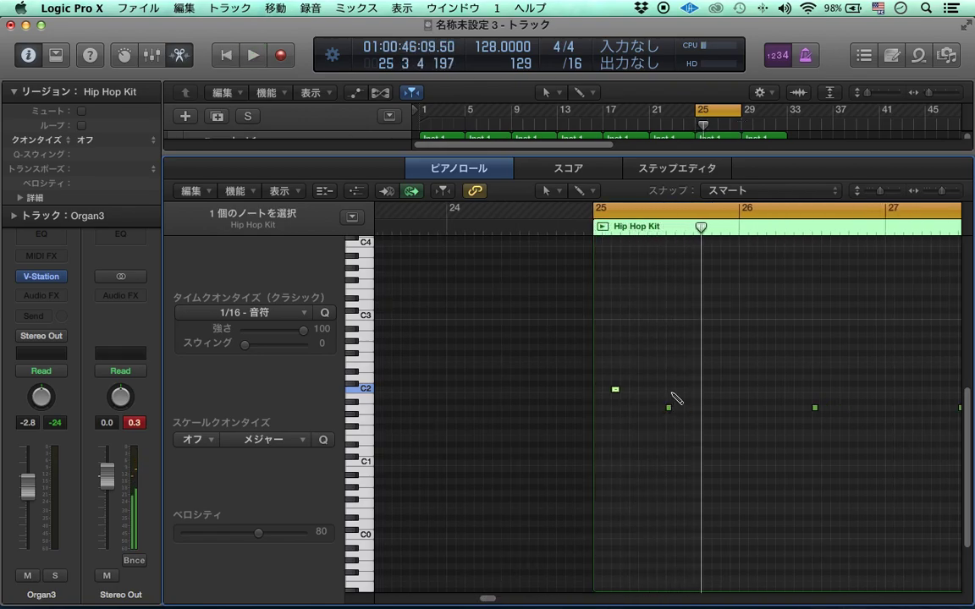
{"action": "key", "text": "space"}
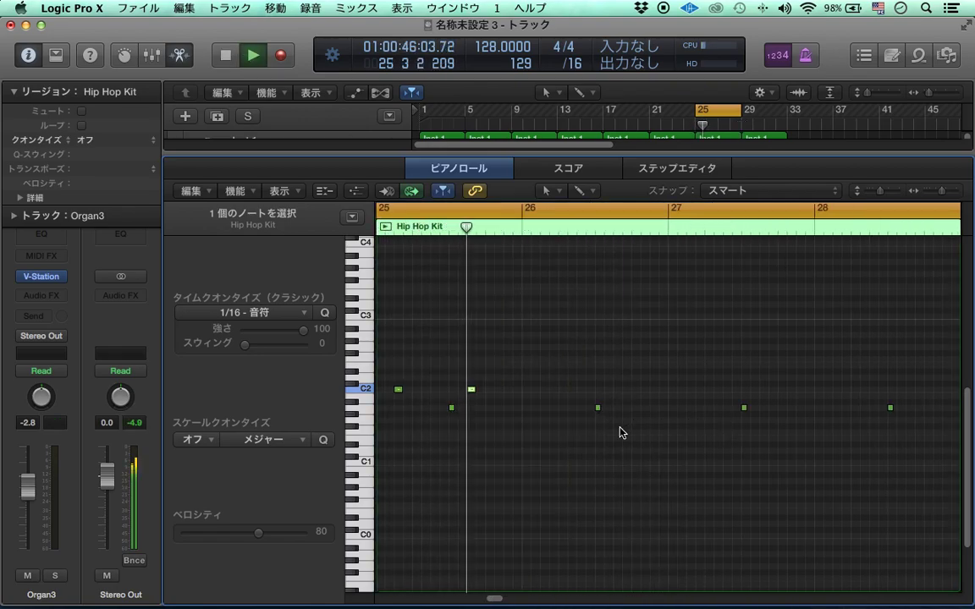
{"action": "key", "text": "space"}
{"action": "left_click_drag", "start_coordinate": [470, 391], "coordinate": [501, 395]}
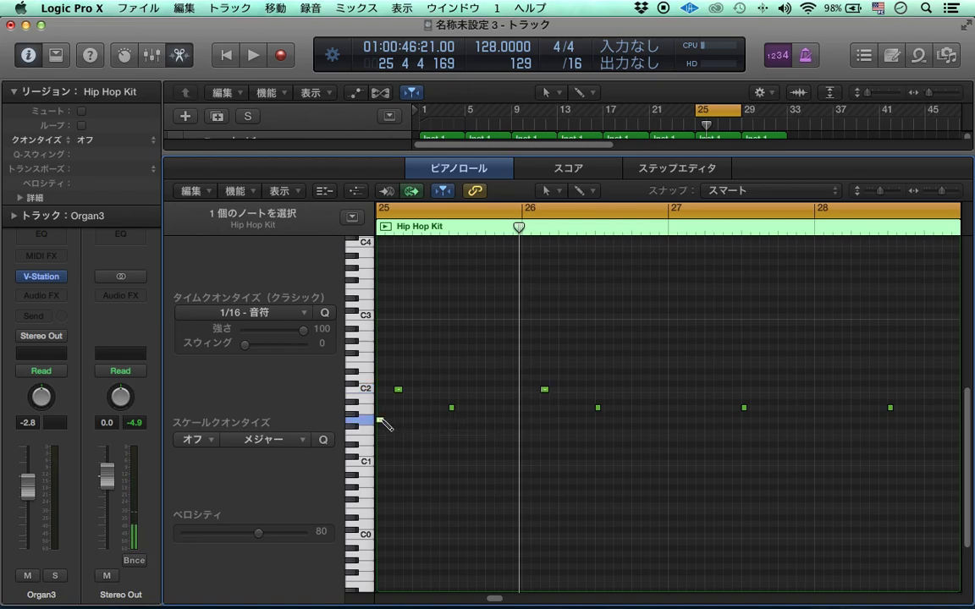
Add D♯2 notes on beat 2 of bars 25 and 27, checking the pattern in playback
{"action": "left_click_drag", "start_coordinate": [379, 423], "coordinate": [420, 379]}
{"action": "key", "text": "space"}
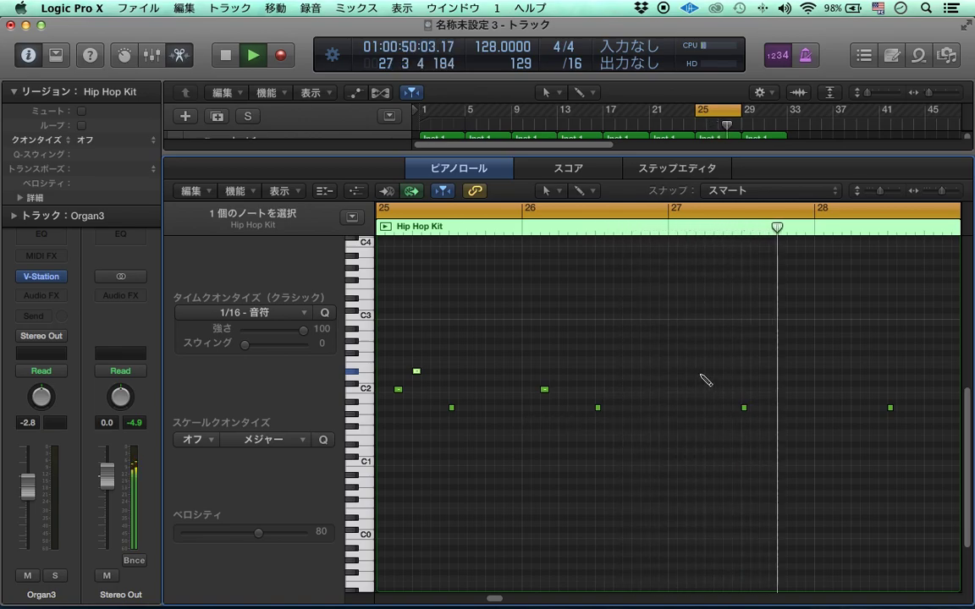
{"action": "left_click", "coordinate": [707, 371]}
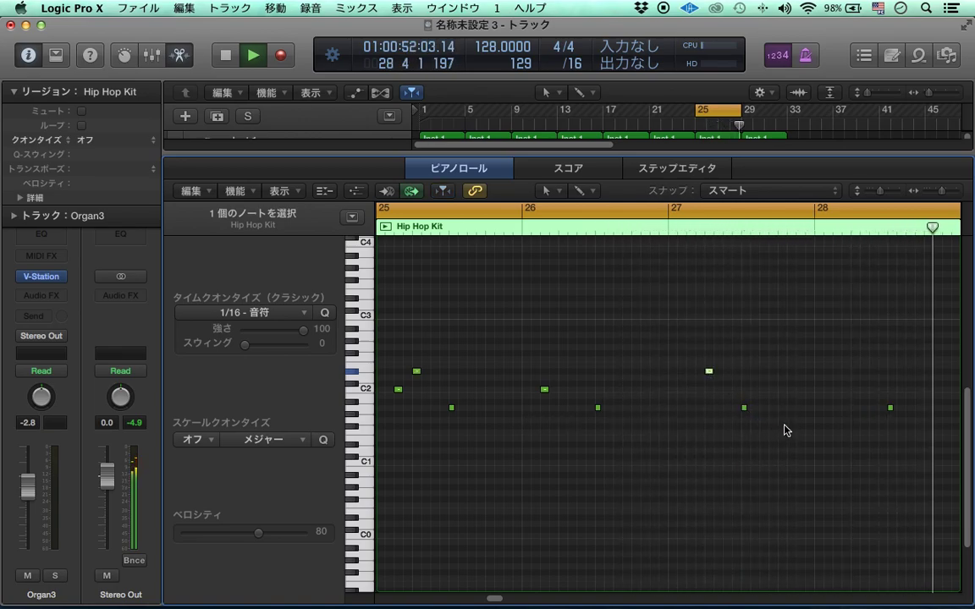
{"action": "left_click", "coordinate": [696, 443]}
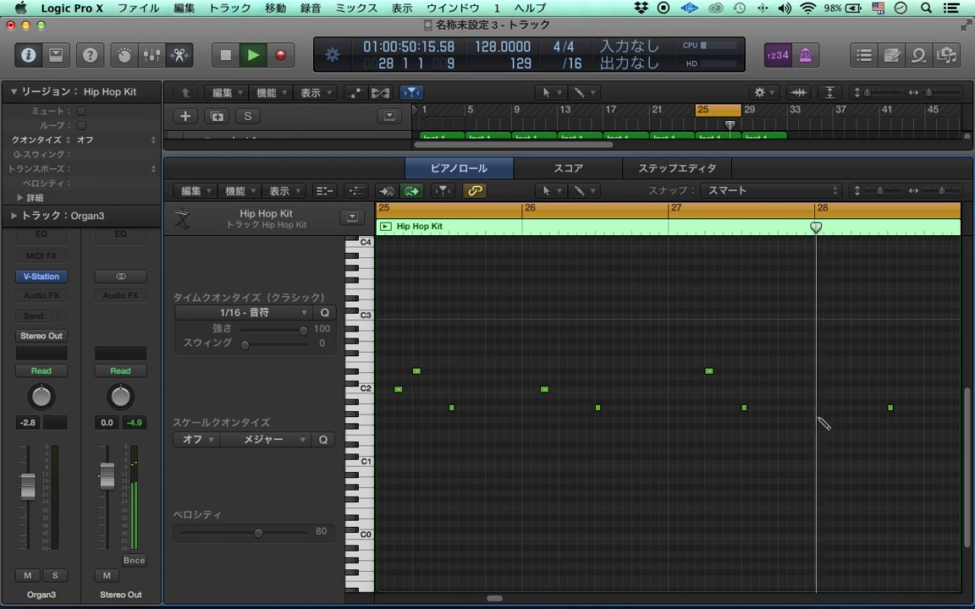
Add two F1 notes within beat 1 of bar 28 and a D1 note on beat 4 of that bar
{"action": "left_click", "coordinate": [817, 420]}
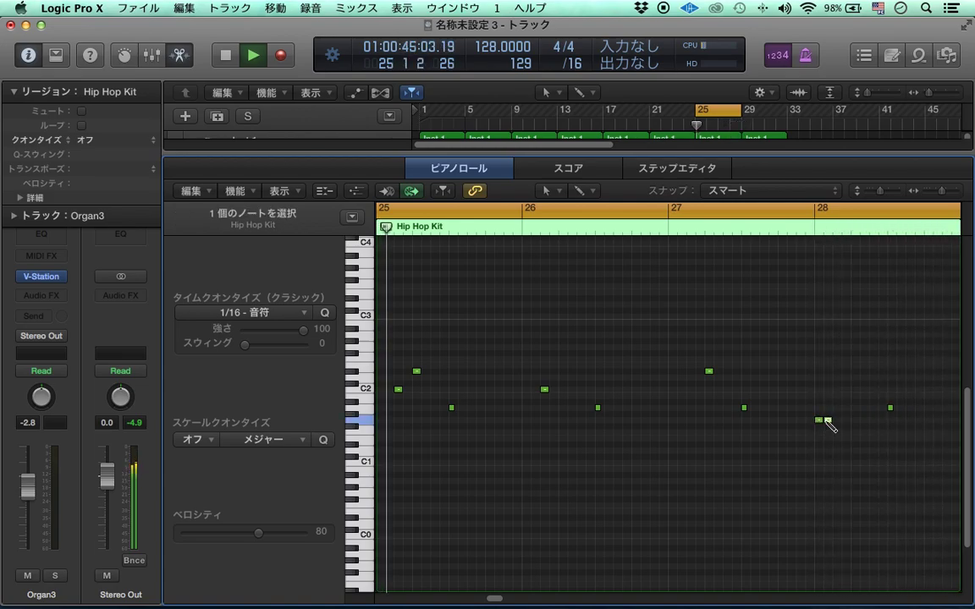
{"action": "key", "text": "super+shift+a"}
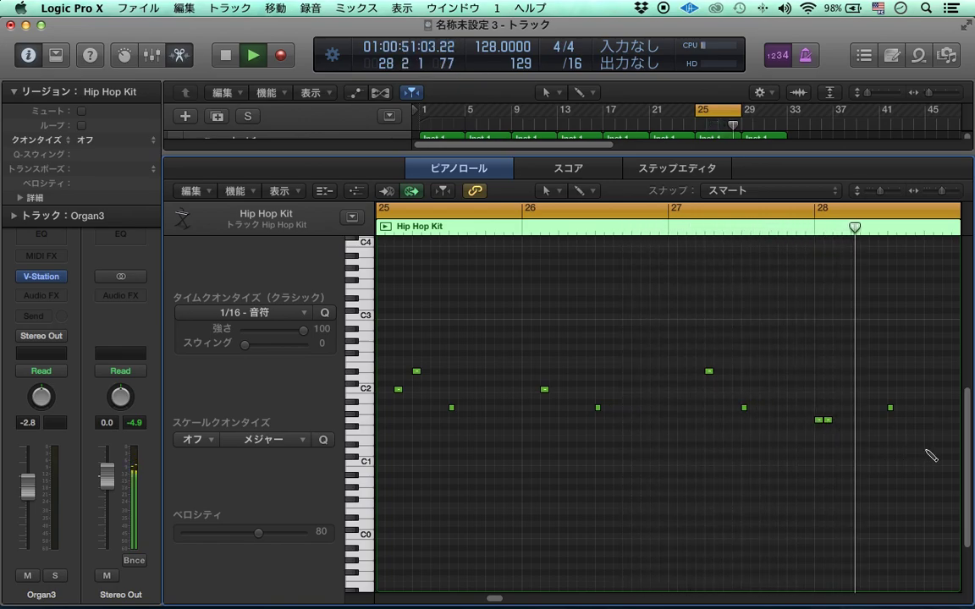
{"action": "mouse_move", "coordinate": [831, 423]}
{"action": "left_mouse_down"}
{"action": "mouse_move", "coordinate": [838, 426]}
{"action": "mouse_move", "coordinate": [818, 422]}
{"action": "mouse_move", "coordinate": [819, 433]}
{"action": "left_mouse_up"}
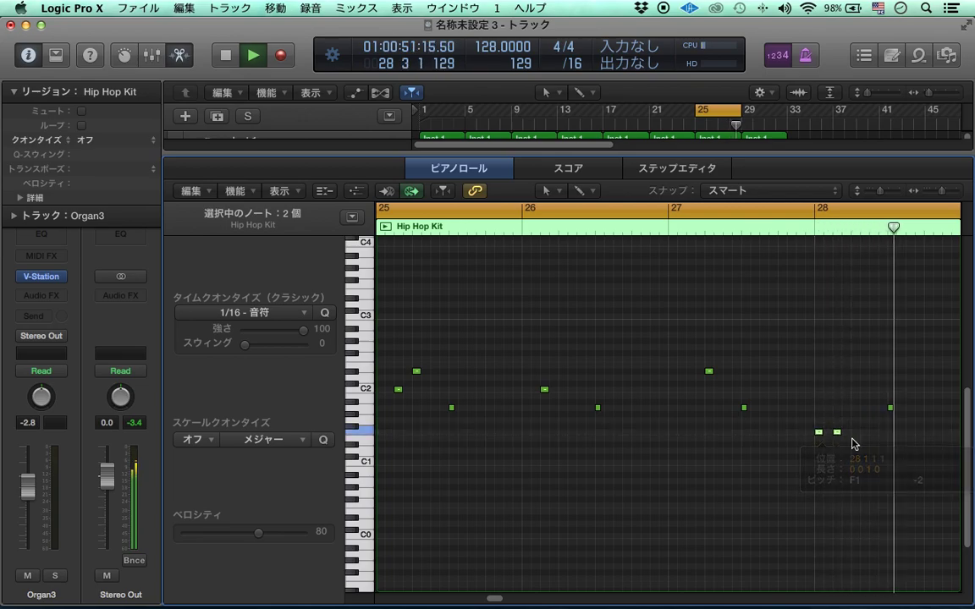
{"action": "left_click", "coordinate": [930, 452], "text": "super"}
{"action": "left_click_drag", "start_coordinate": [936, 457], "coordinate": [928, 455]}
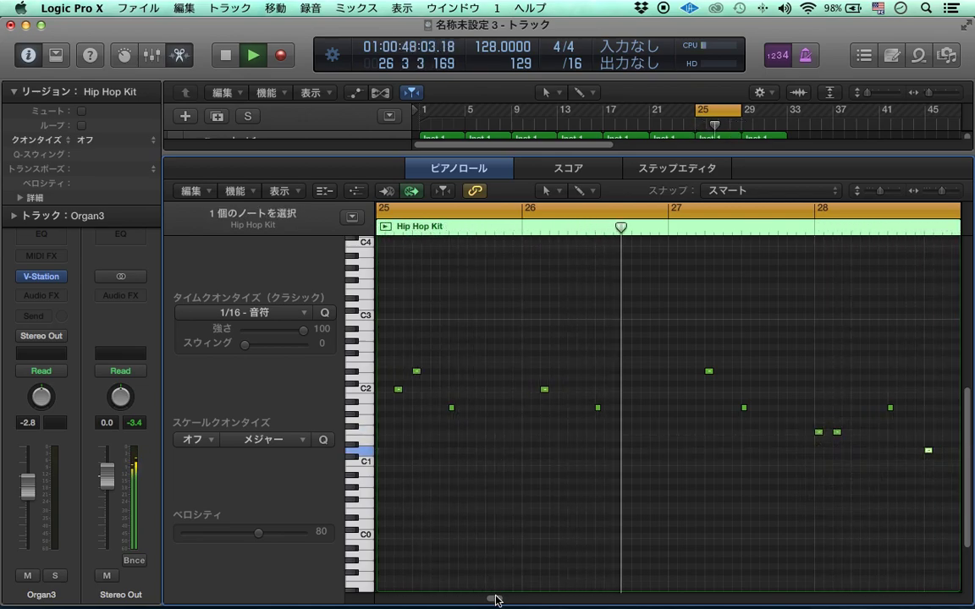
Add four evenly spaced D1 notes across bars 25 and 26, starting in the second half of beat 2
{"action": "scroll", "coordinate": [496, 598], "scroll_direction": "left", "scroll_amount": 4}
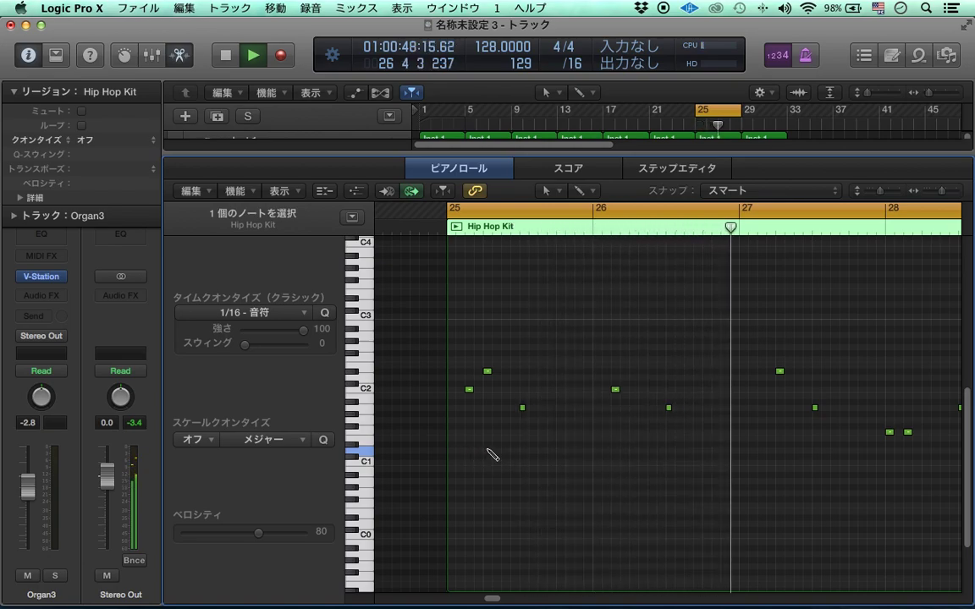
{"action": "left_click", "coordinate": [503, 451]}
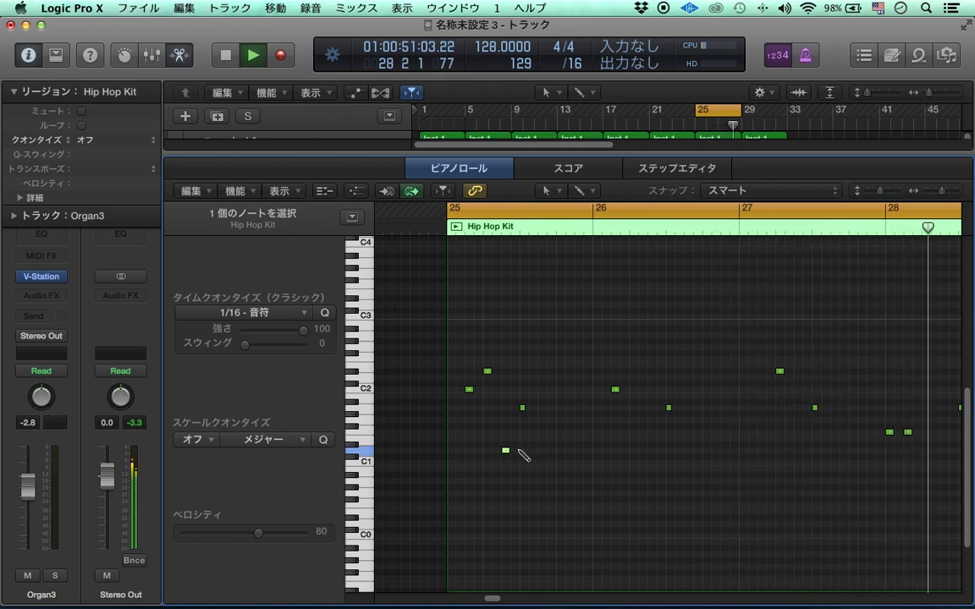
{"action": "left_click", "coordinate": [567, 450]}
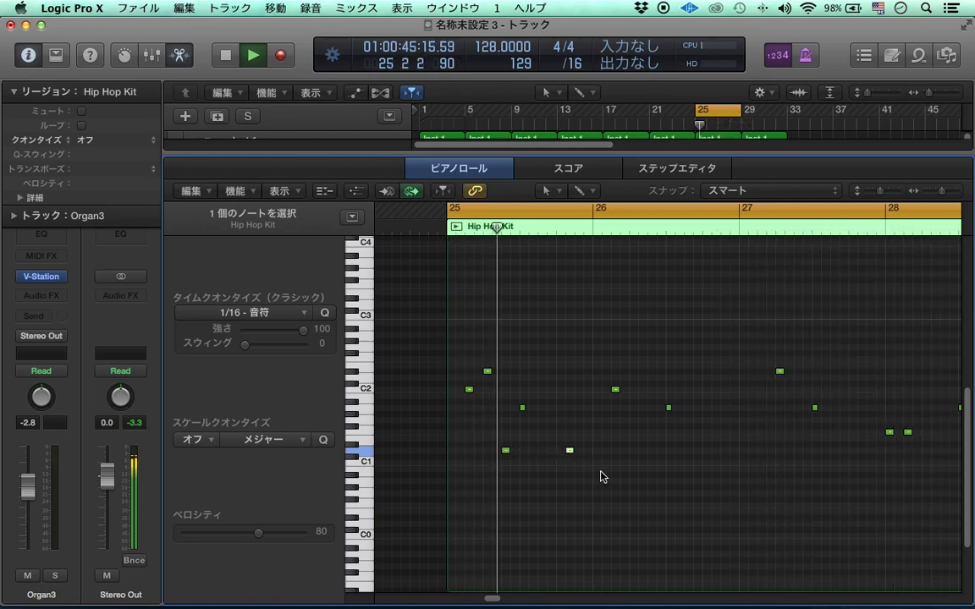
{"action": "left_click_drag", "start_coordinate": [589, 465], "coordinate": [507, 456]}
{"action": "left_click", "coordinate": [508, 455]}
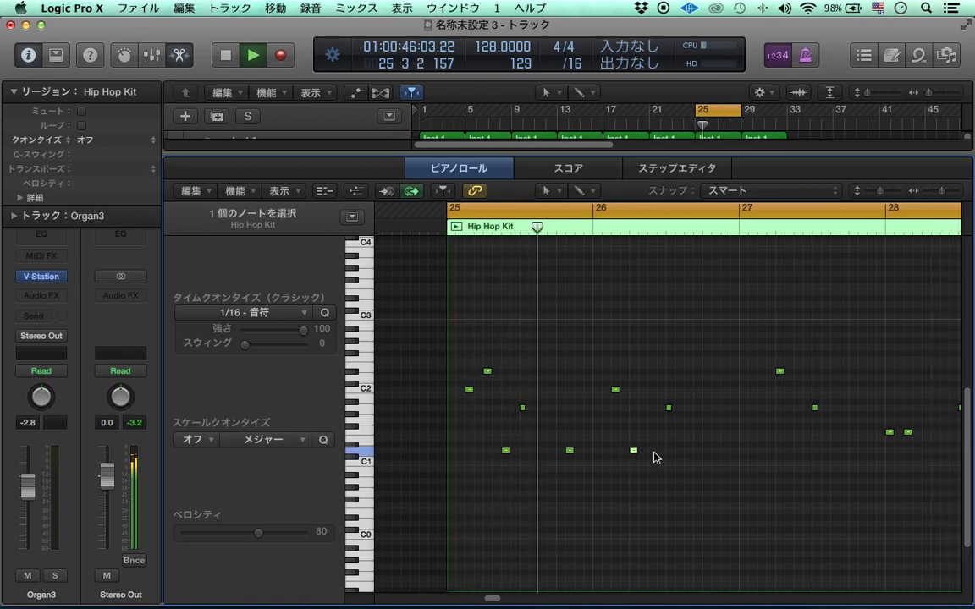
{"action": "left_click", "coordinate": [697, 451]}
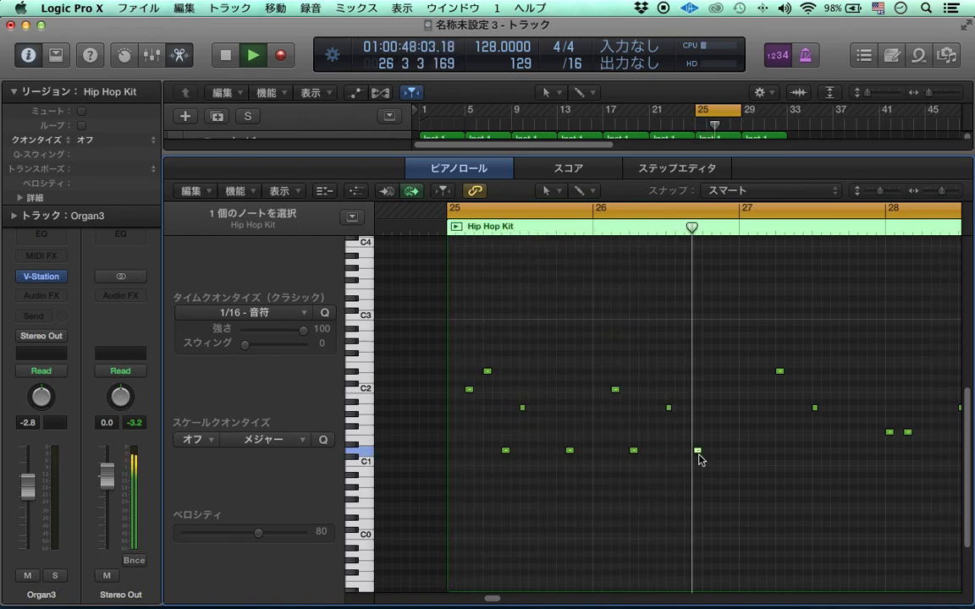
Repeat the four D1 notes and shift the copies earlier so they continue at the same spacing from beat 1 of bar 27
{"action": "left_click_drag", "start_coordinate": [712, 478], "coordinate": [493, 455]}
{"action": "key", "text": "super+r"}
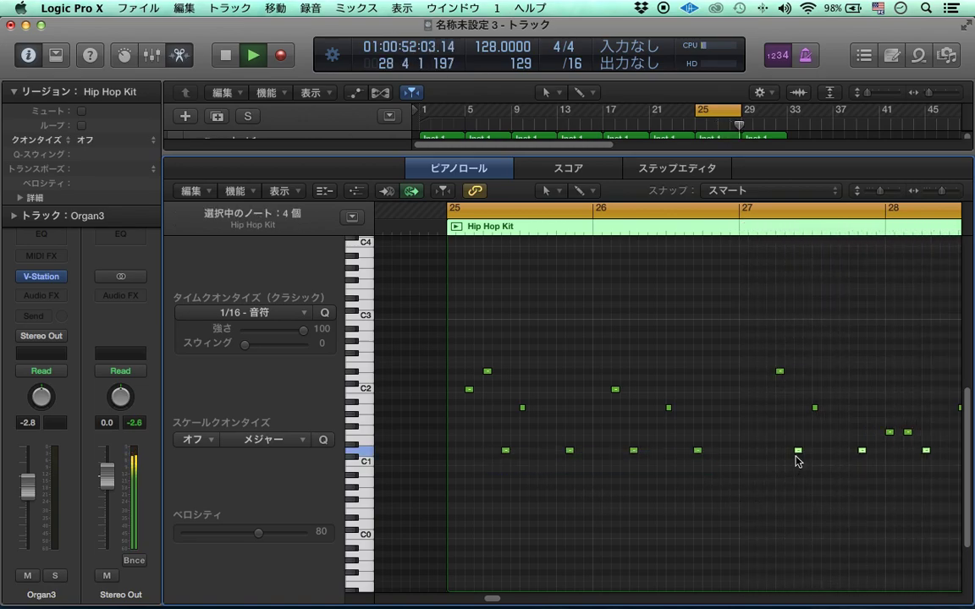
{"action": "left_click_drag", "start_coordinate": [798, 455], "coordinate": [763, 456]}
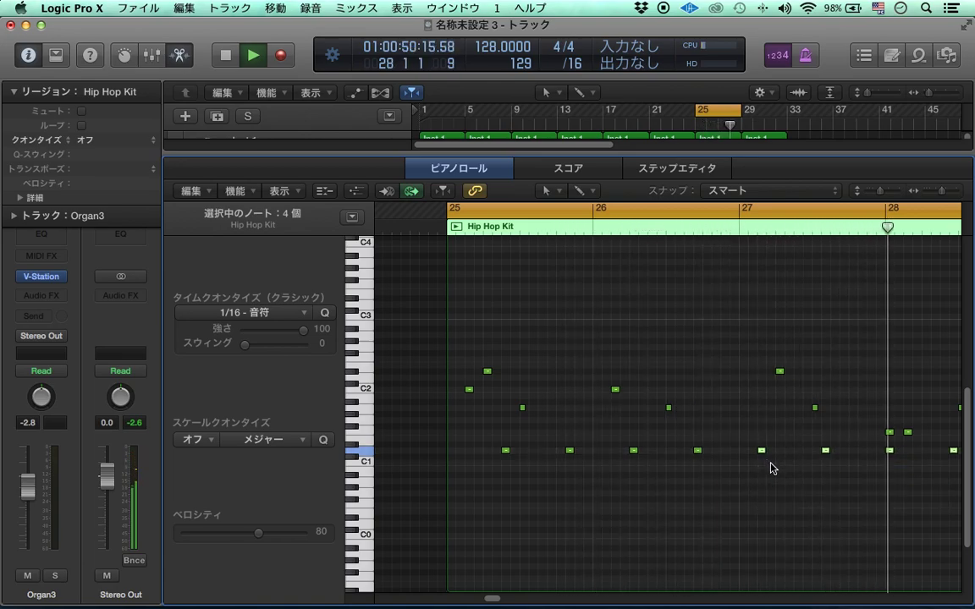
Move the second, third and fourth D1 notes in bars 25 and 26 one sixteenth earlier, the first of them to 25 4 1 1
{"action": "scroll", "coordinate": [557, 526], "scroll_direction": "up", "scroll_amount": 2}
{"action": "scroll", "coordinate": [558, 526], "scroll_direction": "down", "scroll_amount": 2}
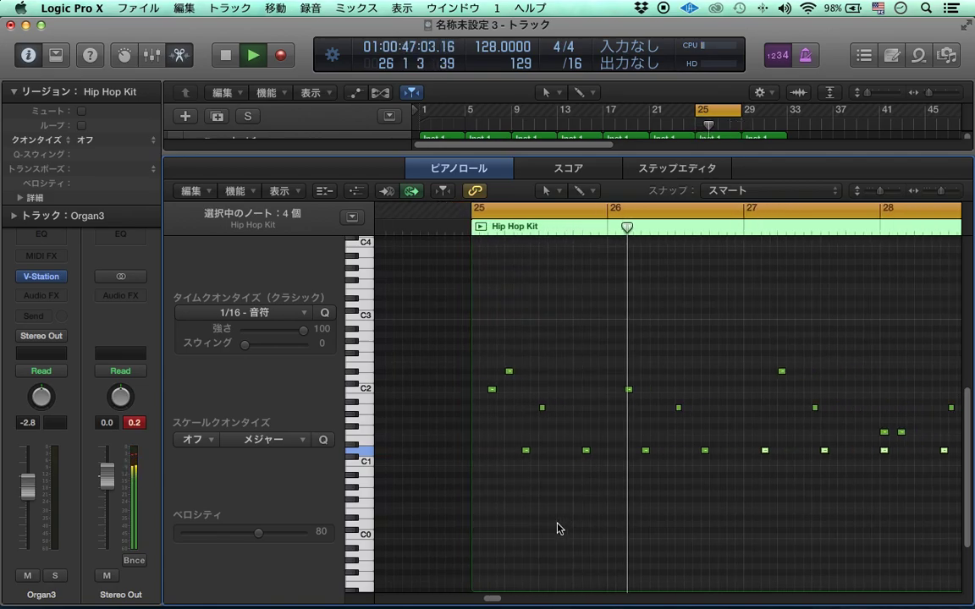
{"action": "left_click_drag", "start_coordinate": [568, 457], "coordinate": [706, 454]}
{"action": "left_click_drag", "start_coordinate": [585, 454], "coordinate": [576, 457]}
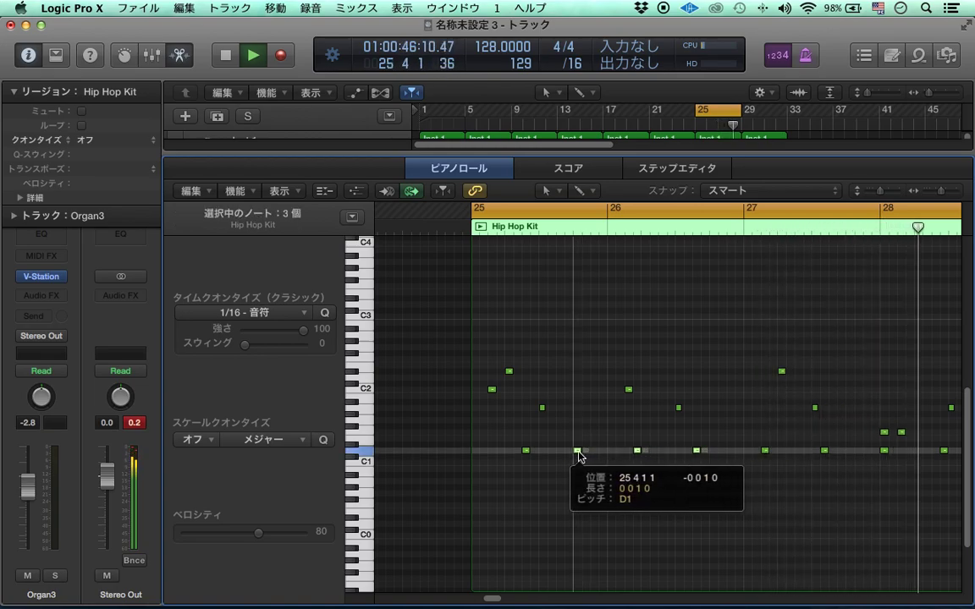
Move the third and fourth D1 notes, both in bar 26, one sixteenth earlier each, the fourth to 26 3 2 1
{"action": "left_click", "coordinate": [598, 480]}
{"action": "left_click_drag", "start_coordinate": [634, 452], "coordinate": [627, 453]}
{"action": "left_click_drag", "start_coordinate": [696, 455], "coordinate": [688, 454]}
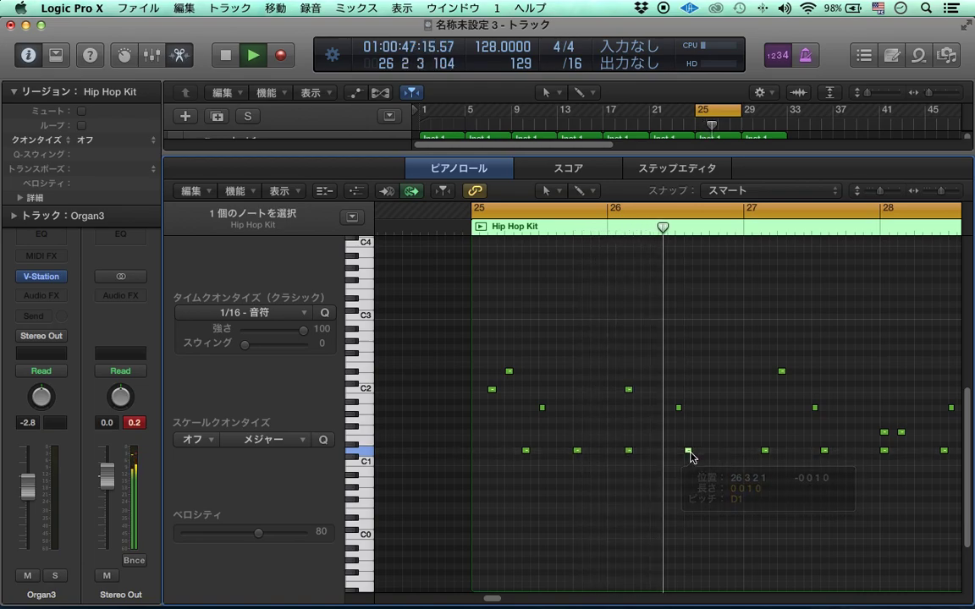
Delete the D1 notes in bars 27 and 28
{"action": "scroll", "coordinate": [679, 478], "scroll_direction": "down", "scroll_amount": 3}
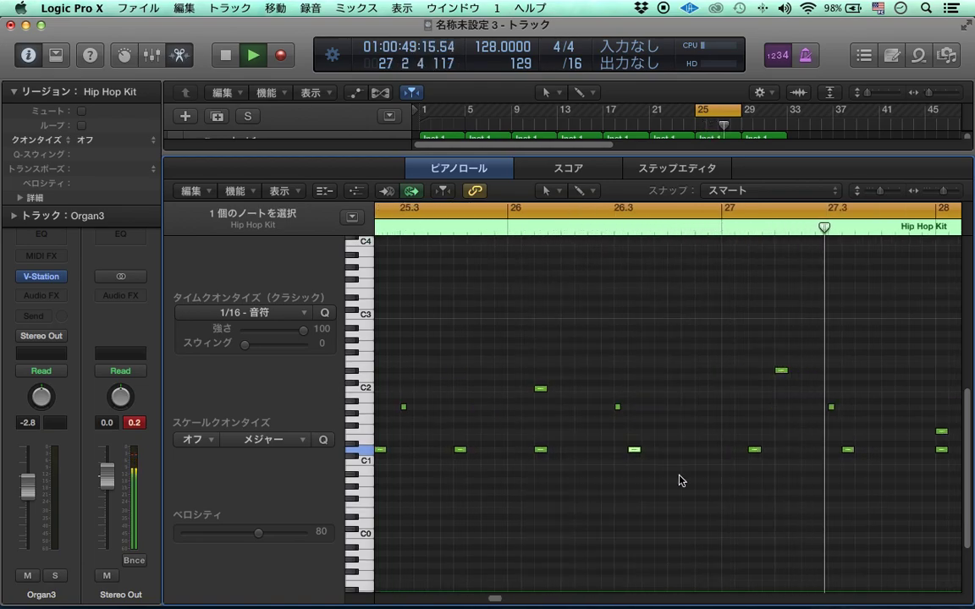
{"action": "scroll", "coordinate": [679, 479], "scroll_direction": "up", "scroll_amount": 1}
{"action": "scroll", "coordinate": [672, 484], "scroll_direction": "down", "scroll_amount": 2}
{"action": "left_click_drag", "start_coordinate": [936, 493], "coordinate": [816, 498]}
{"action": "key", "text": "Delete"}
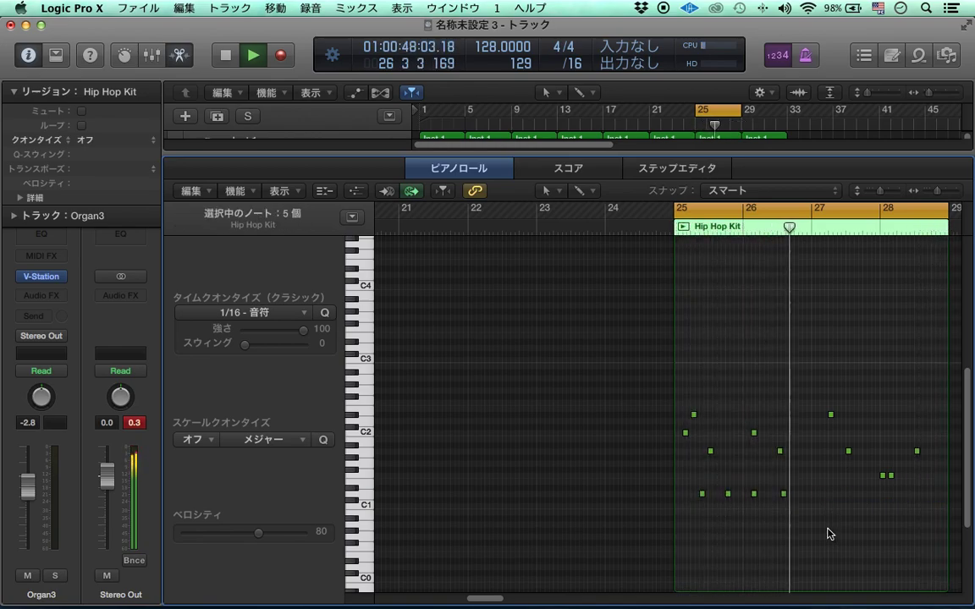
{"action": "left_click", "coordinate": [783, 496]}
{"action": "left_click_drag", "start_coordinate": [802, 509], "coordinate": [702, 497]}
{"action": "key", "text": "super+r"}
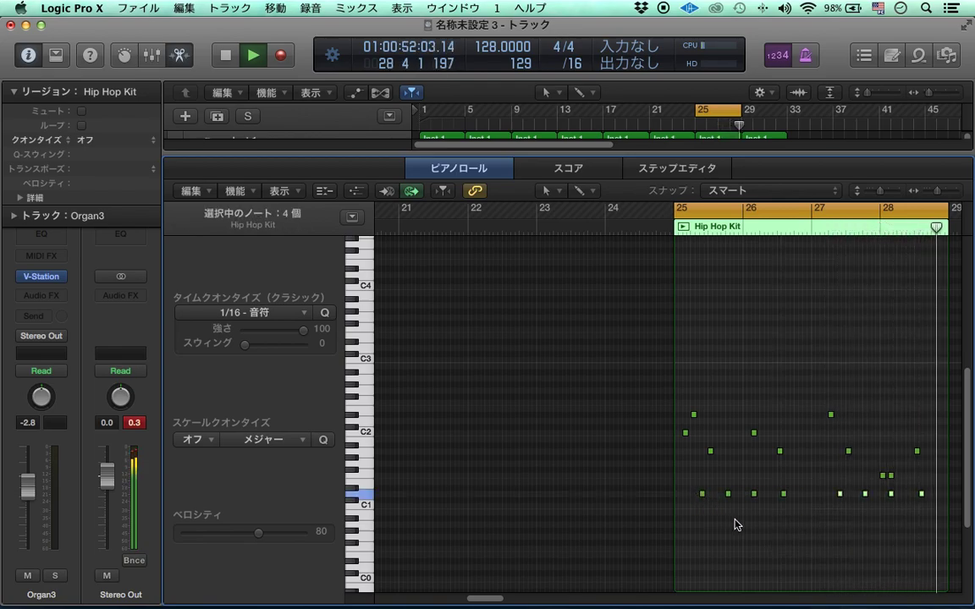
{"action": "key", "text": "Delete"}
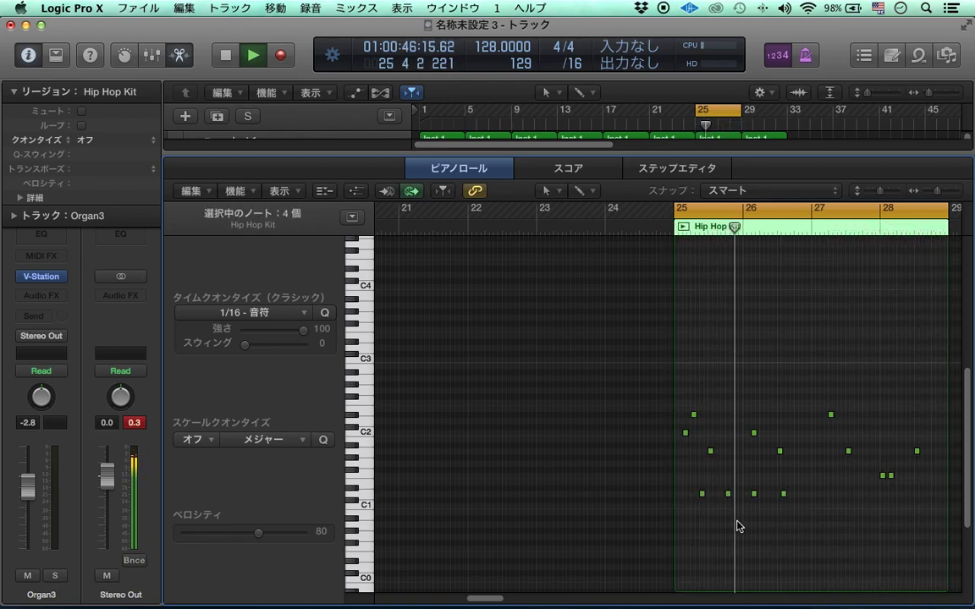
Try the fourth D1 note slightly earlier in playback, and settle it on beat 3 of bar 26
{"action": "key", "text": "space"}
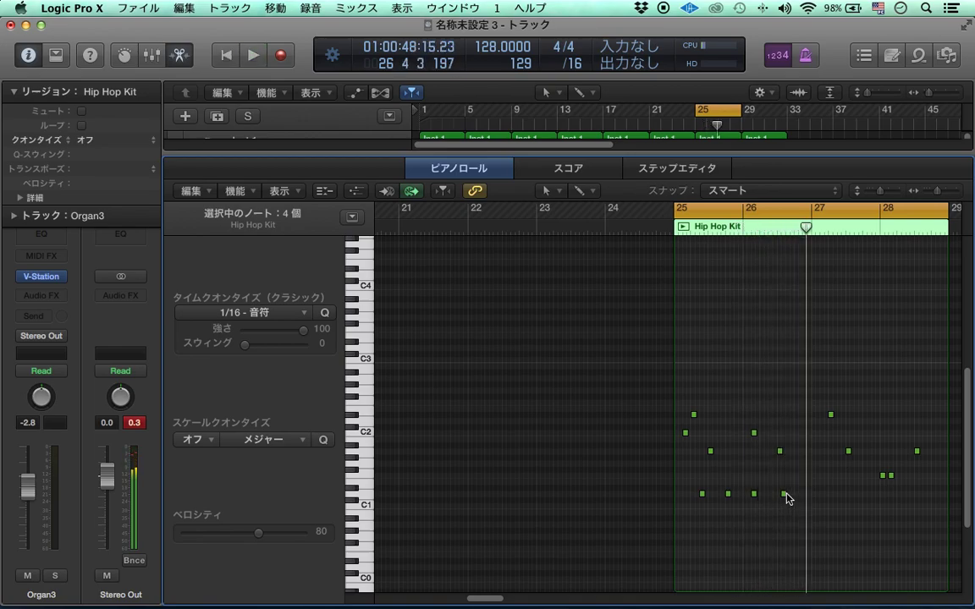
{"action": "left_click_drag", "start_coordinate": [781, 496], "coordinate": [775, 495]}
{"action": "key", "text": "space"}
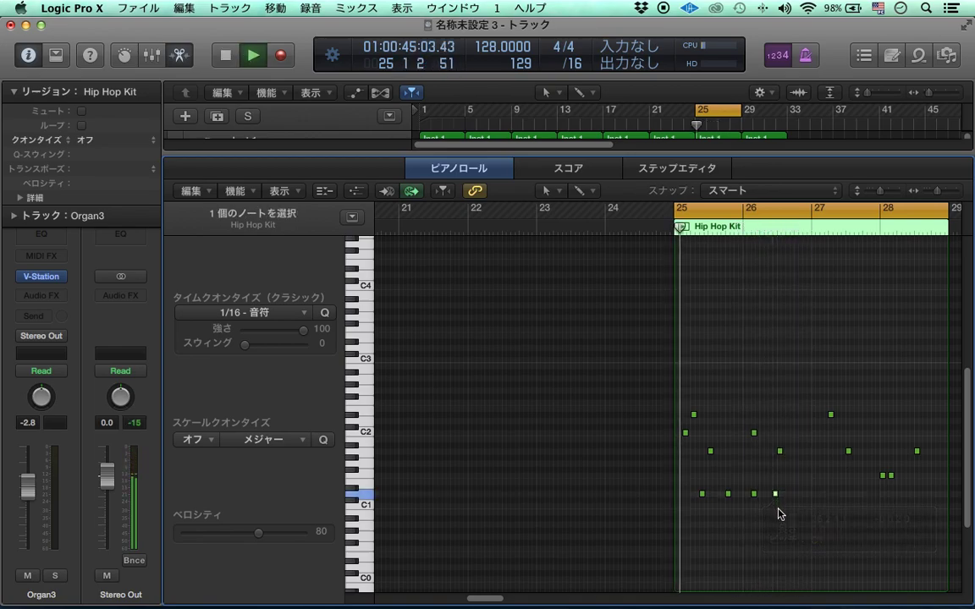
{"action": "key", "text": "super+Right"}
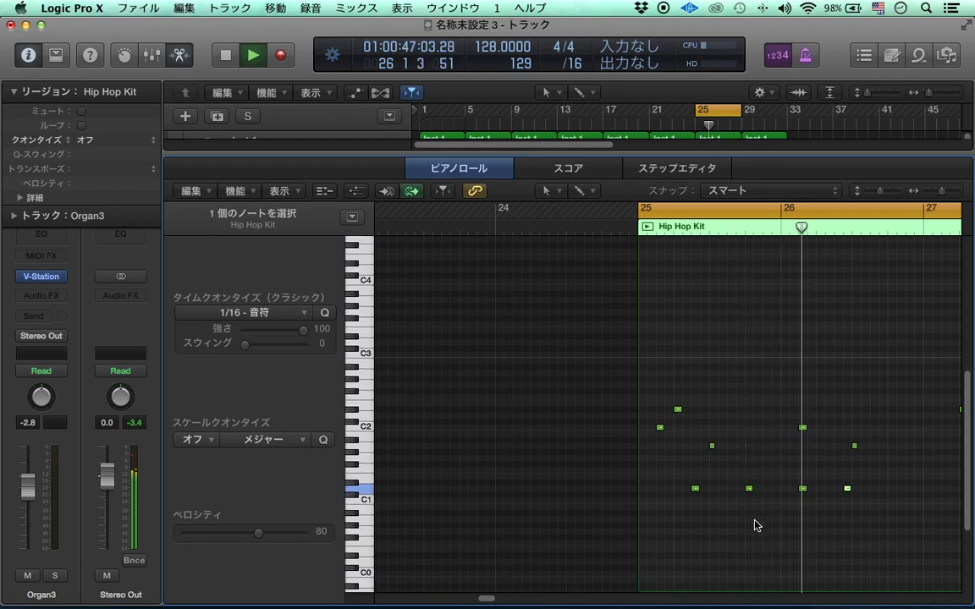
{"action": "left_click_drag", "start_coordinate": [846, 489], "coordinate": [855, 493]}
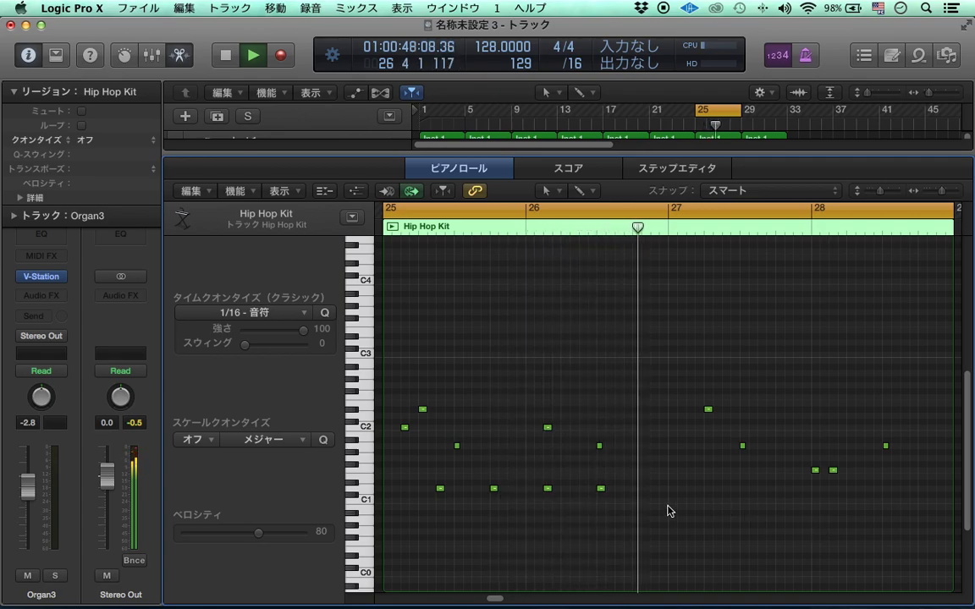
Add D1 notes on the first and second sixteenths of beat 2 in bar 26, auditioning the pattern
{"action": "key", "text": "space"}
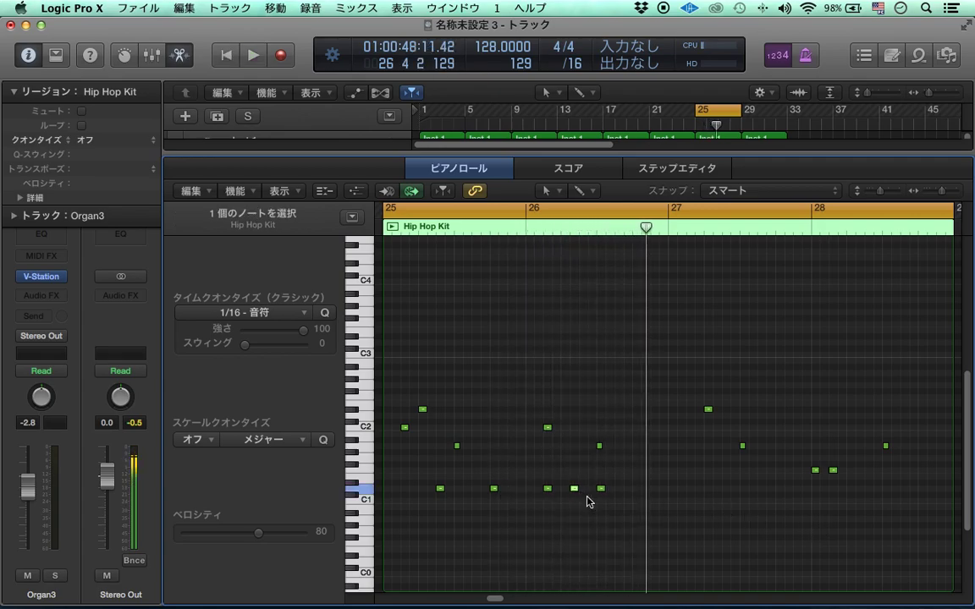
{"action": "left_click", "coordinate": [615, 519]}
{"action": "key", "text": "space"}
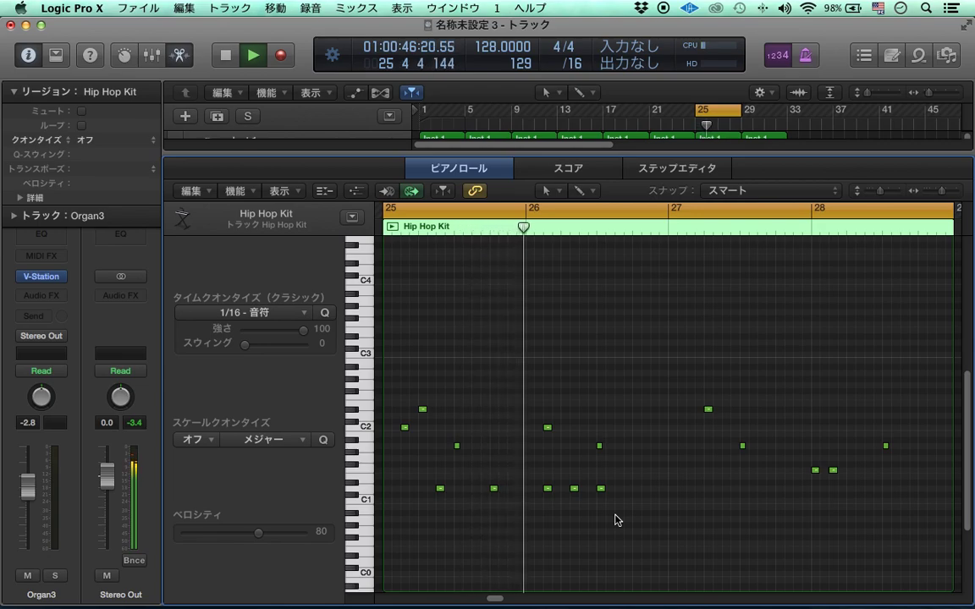
{"action": "key", "text": "space"}
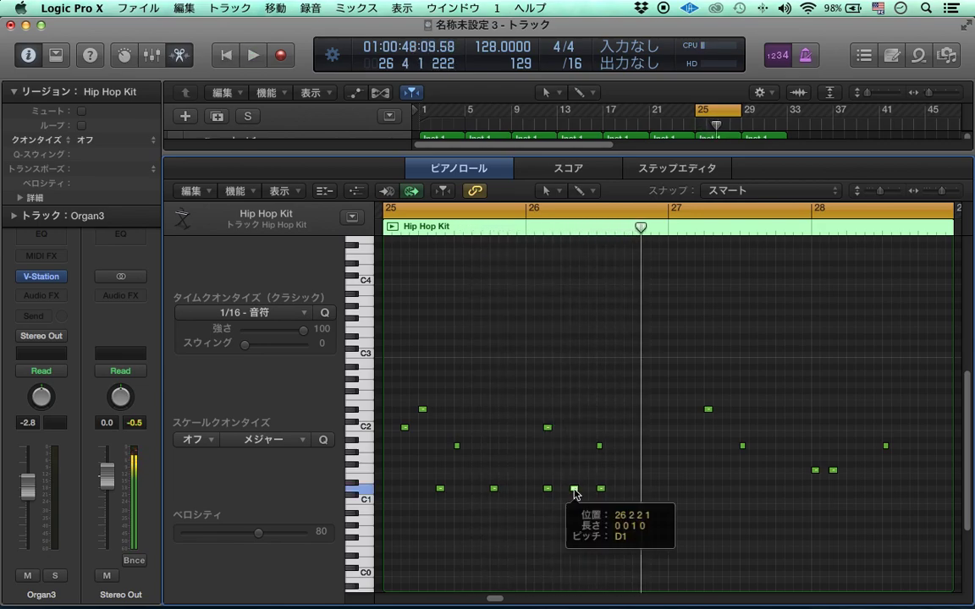
{"action": "left_click_drag", "start_coordinate": [574, 489], "coordinate": [565, 489]}
{"action": "key", "text": "space"}
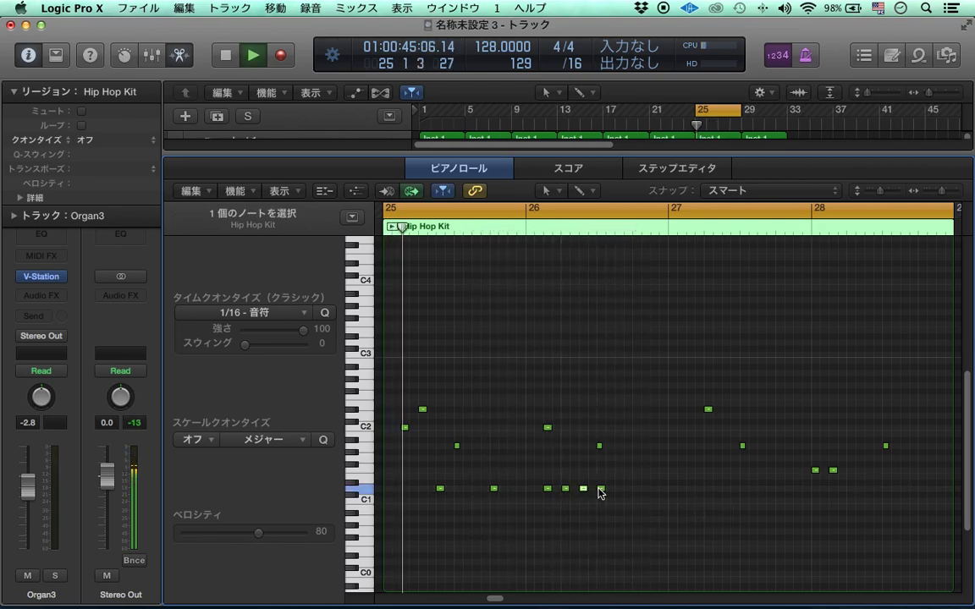
{"action": "left_click", "coordinate": [575, 489]}
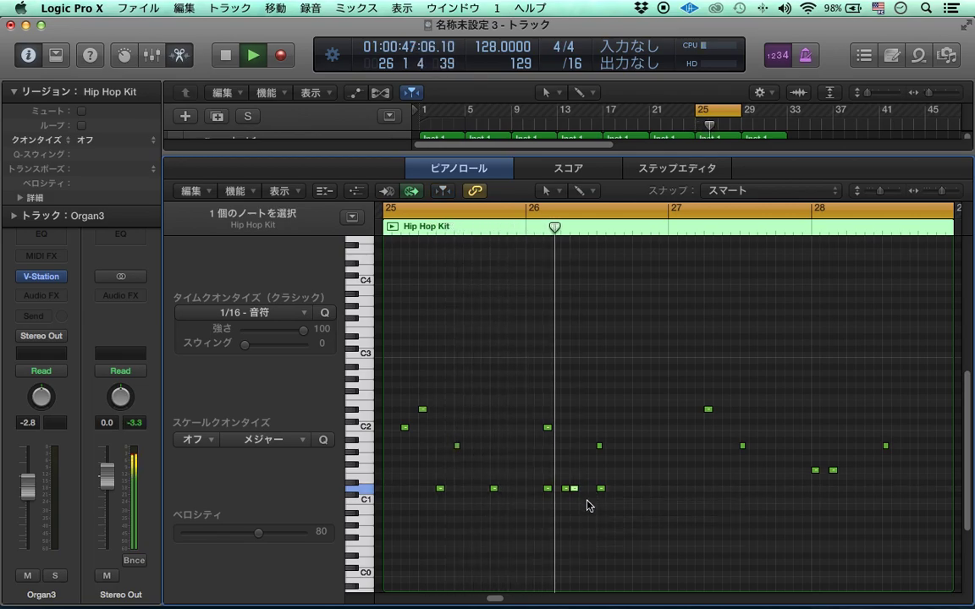
Replace the D1 note on beat 3 of bar 26 with D1 notes on that beat's third sixteenth and on beat 4
{"action": "key", "text": "space"}
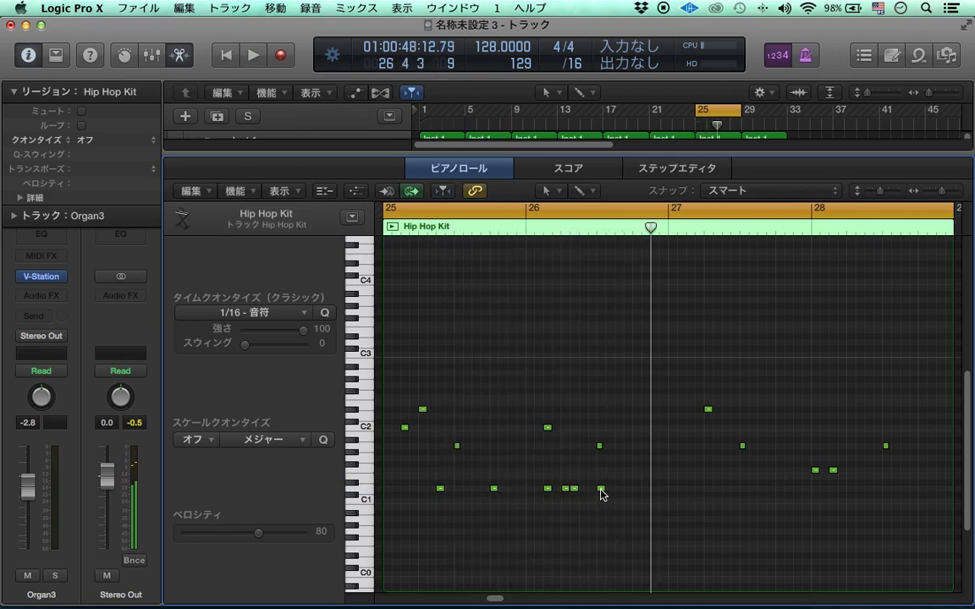
{"action": "key", "text": "space"}
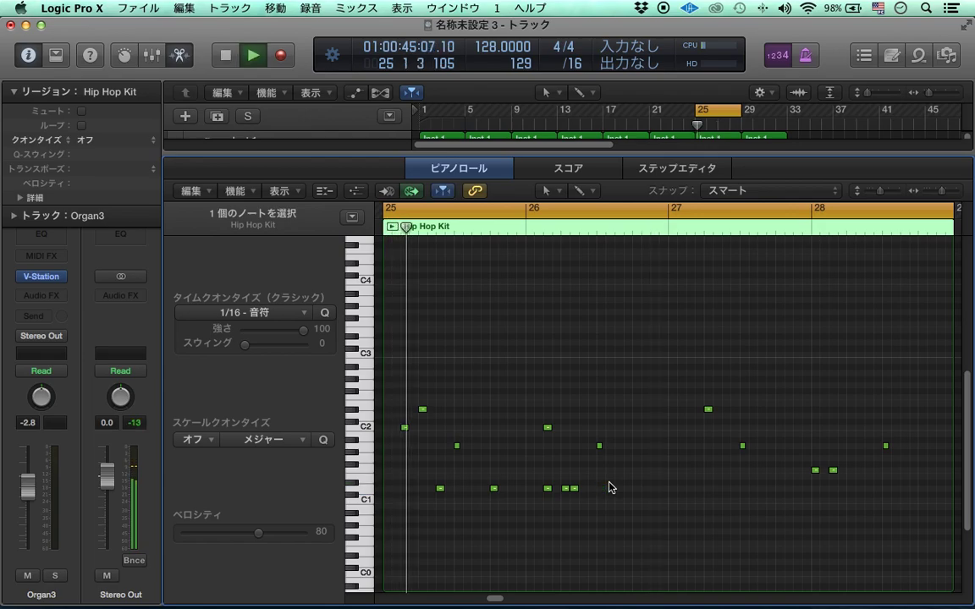
{"action": "left_click", "coordinate": [636, 488], "text": "super"}
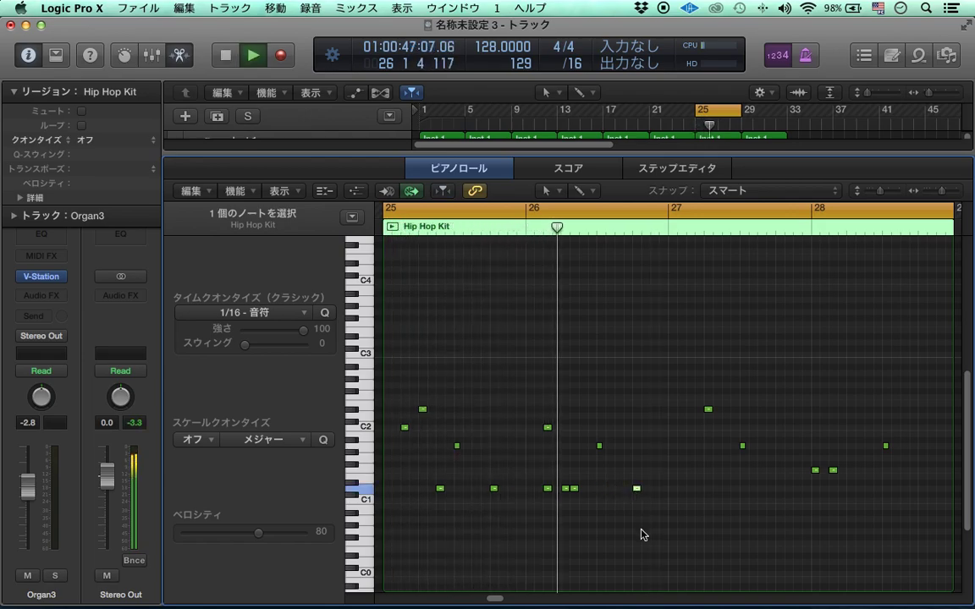
{"action": "key", "text": "space"}
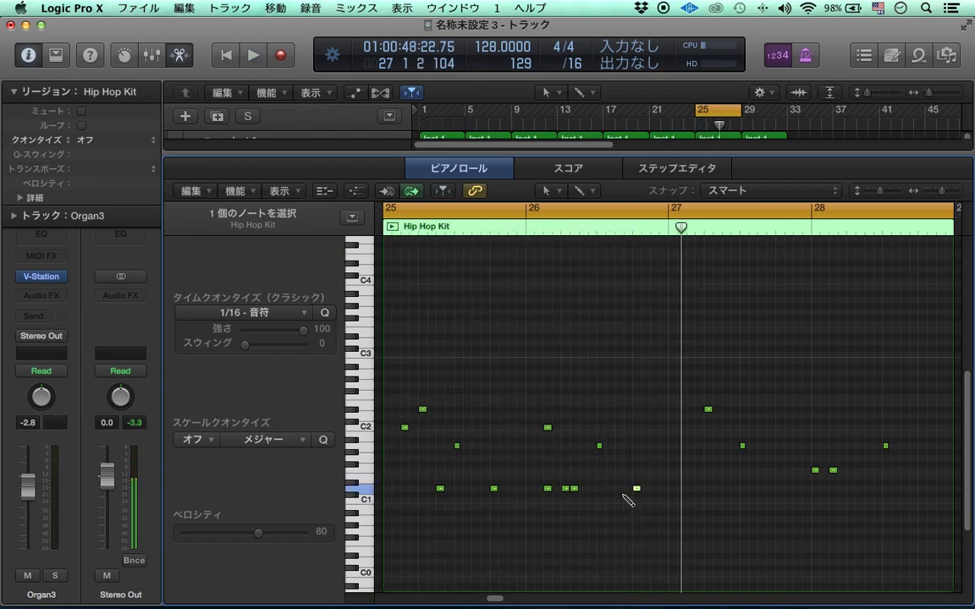
{"action": "left_click", "coordinate": [631, 516]}
{"action": "key", "text": "space"}
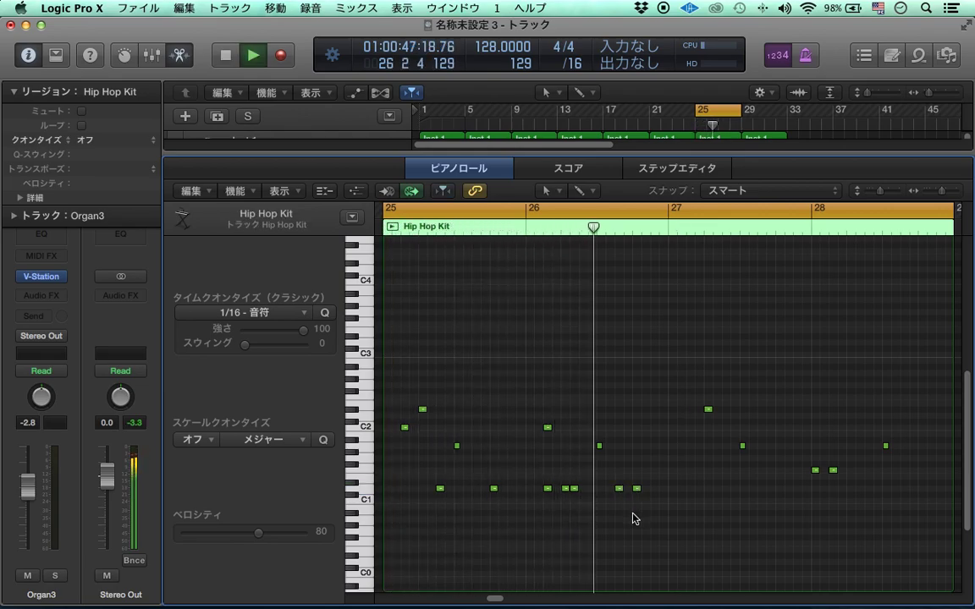
Move the D1 note on the second sixteenth of beat 2 in bar 26 to 26 2 3 1 and audition it
{"action": "left_click_drag", "start_coordinate": [573, 489], "coordinate": [583, 487]}
{"action": "key", "text": "space"}
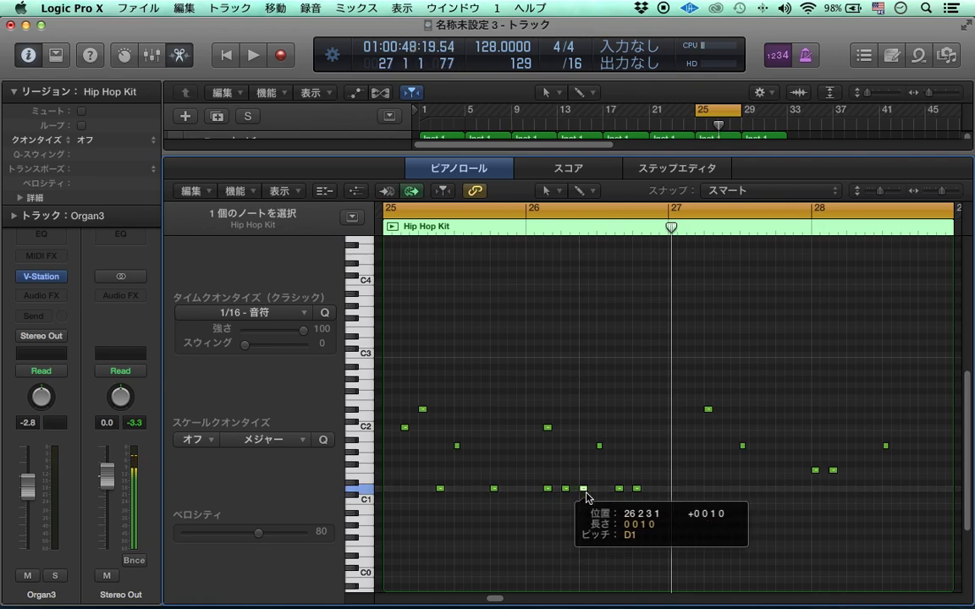
{"action": "left_click", "coordinate": [583, 486]}
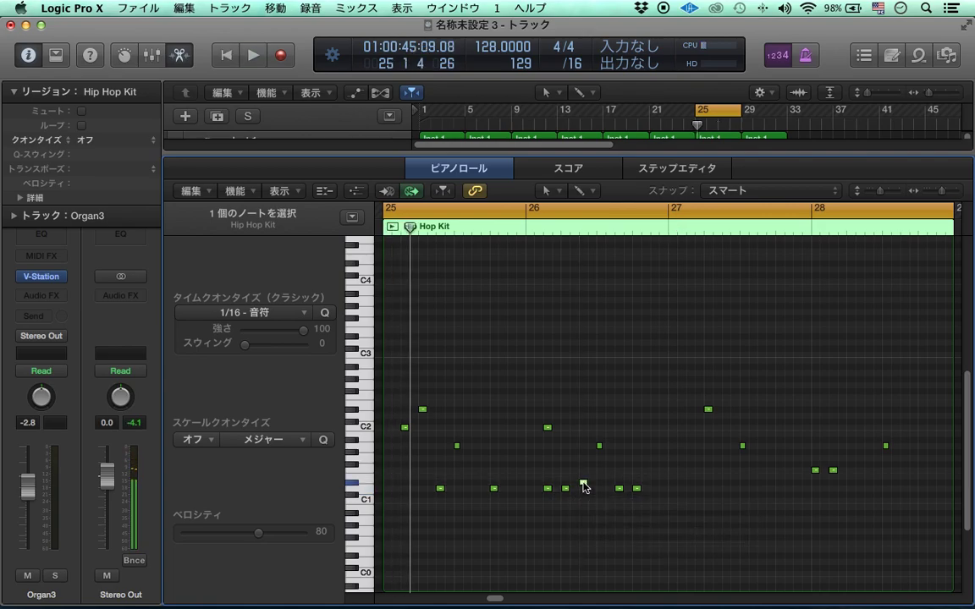
{"action": "left_click", "coordinate": [583, 486]}
{"action": "key", "text": "space"}
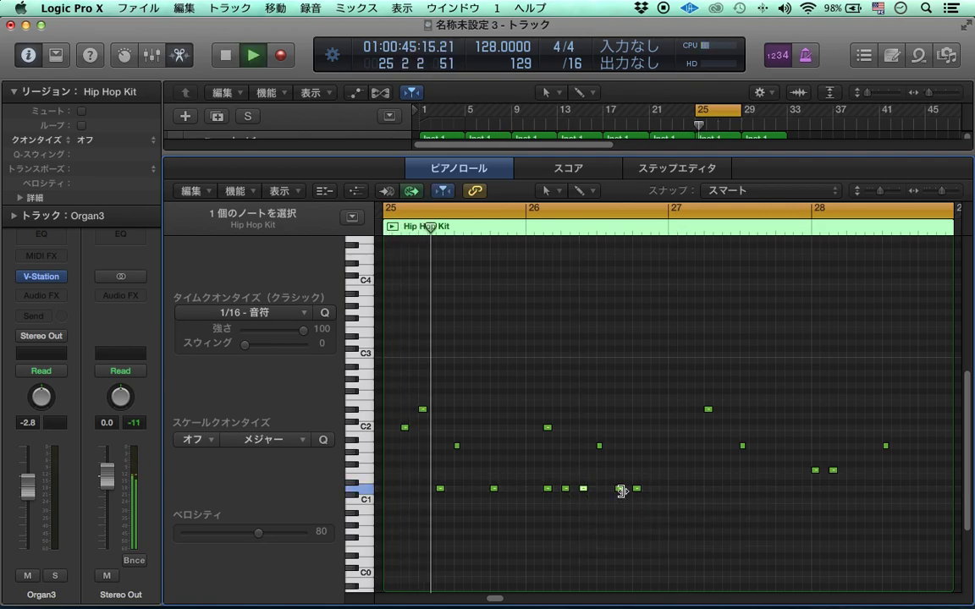
{"action": "mouse_move", "coordinate": [621, 491]}
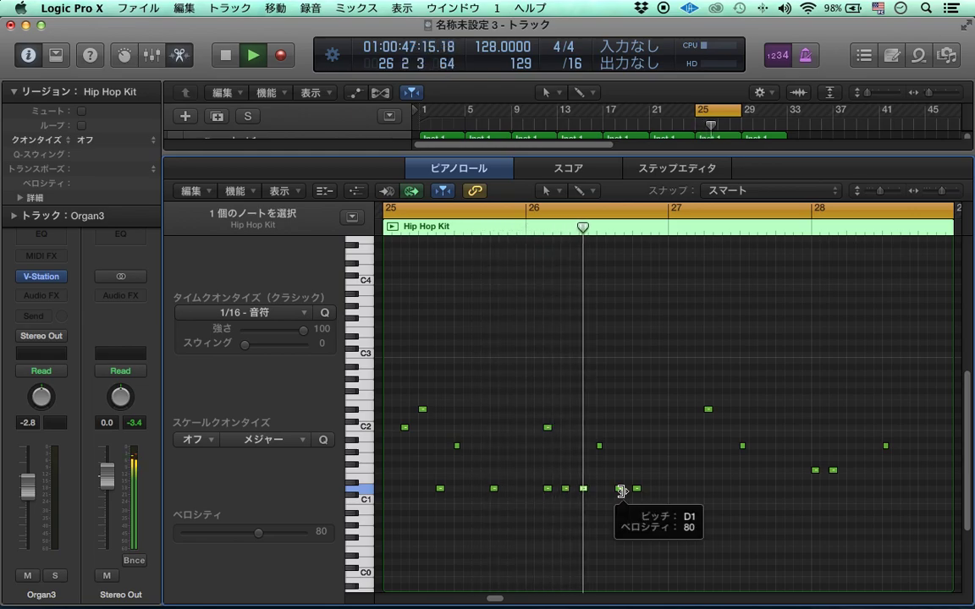
{"action": "key", "text": "space"}
Move the D1 note on beat 2 of bar 26 to that beat's fourth sixteenth and raise the beat 4 note to D♯1
{"action": "left_click_drag", "start_coordinate": [565, 488], "coordinate": [636, 484]}
{"action": "key", "text": "space"}
{"action": "left_click", "coordinate": [637, 512]}
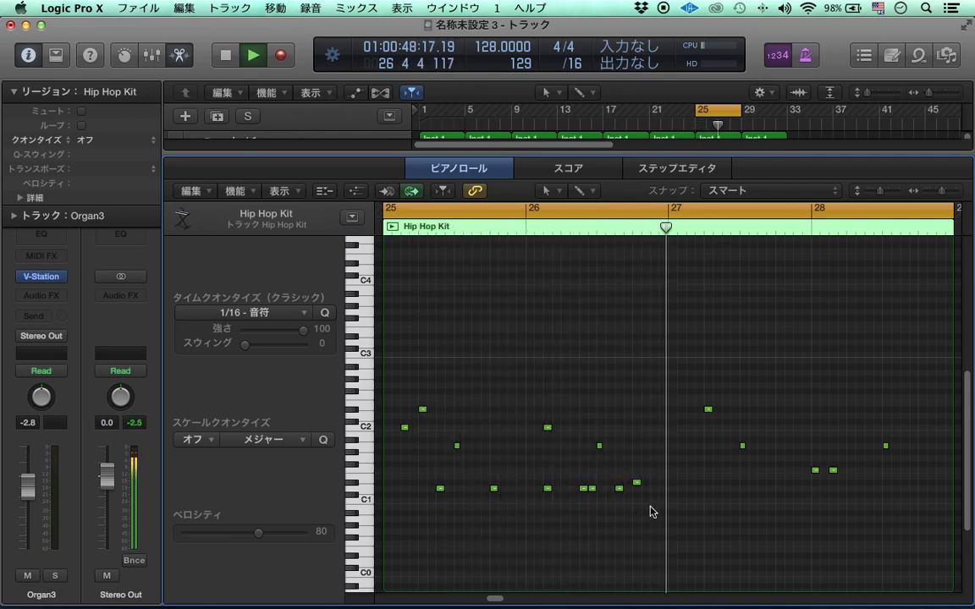
Raise the note on beat 4 of bar 26 to E1 and view its event details
{"action": "left_click_drag", "start_coordinate": [636, 485], "coordinate": [635, 477]}
{"action": "key", "text": "space"}
{"action": "key", "text": "alt+e"}
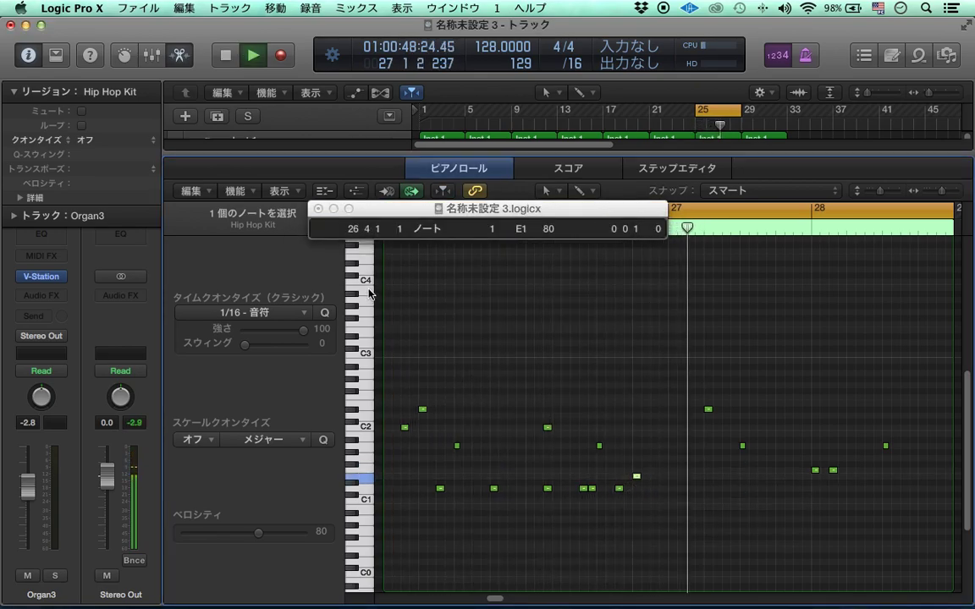
{"action": "left_click", "coordinate": [319, 208]}
{"action": "left_click", "coordinate": [637, 478]}
{"action": "key", "text": "alt+e"}
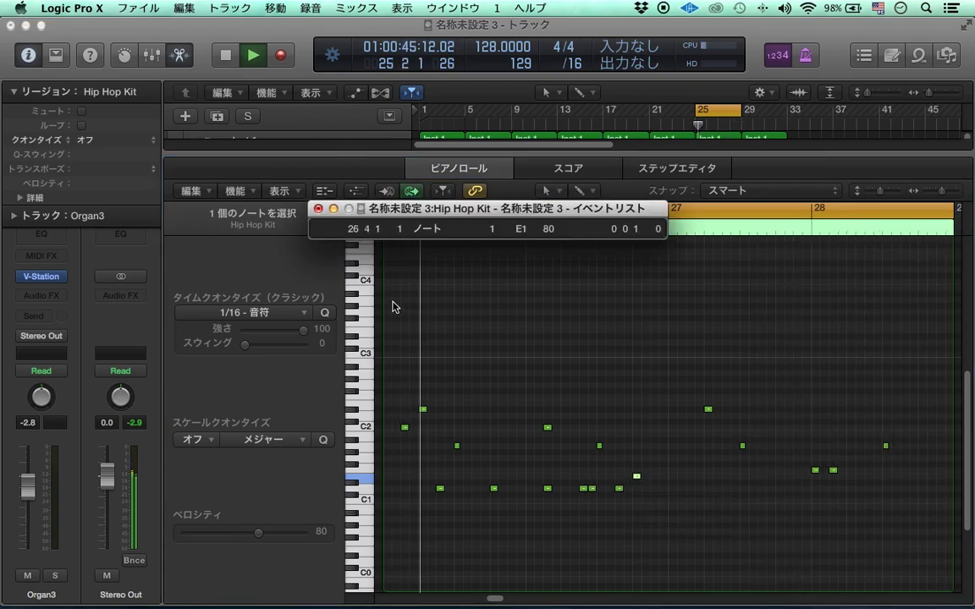
{"action": "left_click", "coordinate": [318, 209]}
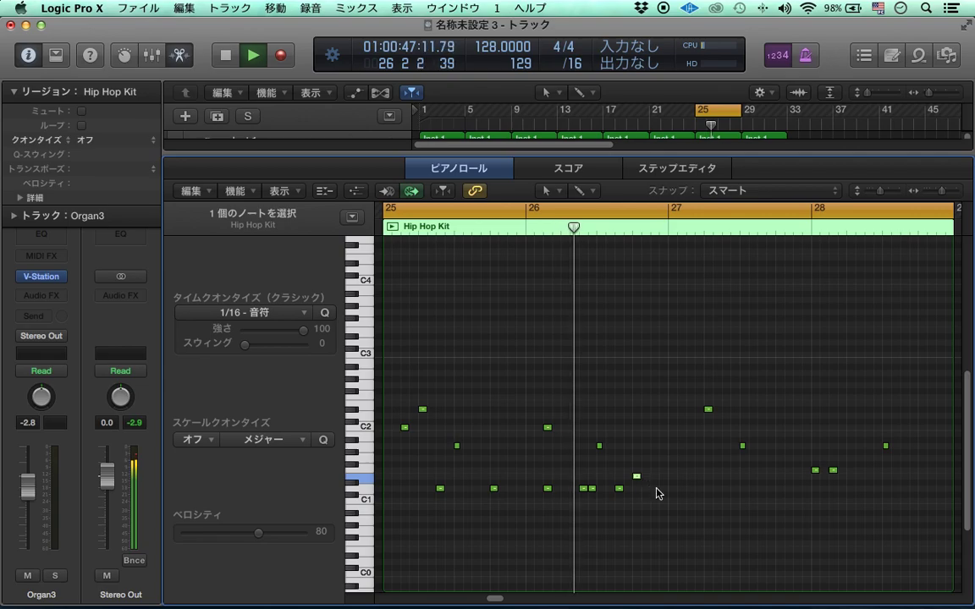
Lower the note on beat 4 of bar 26 to D1 and add a D1 note two sixteenths after it
{"action": "left_click_drag", "start_coordinate": [631, 496], "coordinate": [448, 492]}
{"action": "left_click", "coordinate": [648, 488]}
{"action": "left_click_drag", "start_coordinate": [636, 479], "coordinate": [636, 489]}
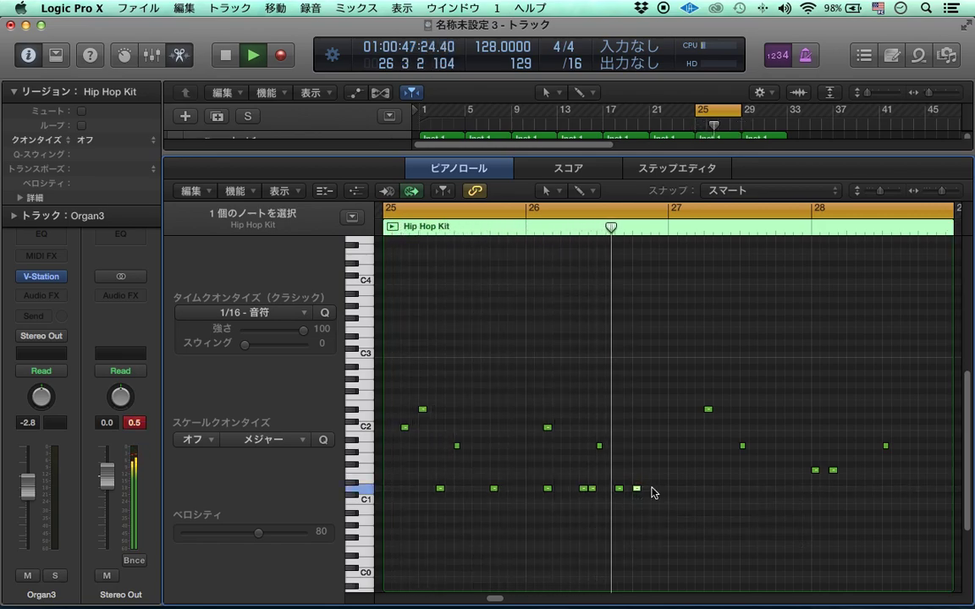
{"action": "left_click", "coordinate": [653, 489]}
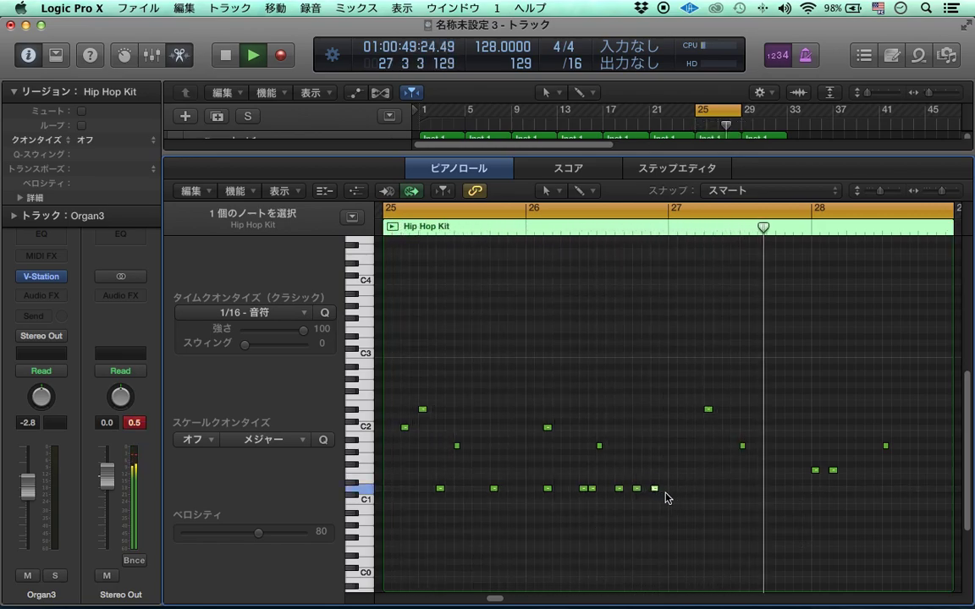
Shift the last D1 note of bar 26 one sixteenth later and repeat the D1 pattern of bars 25 and 26 across bars 27 and 28
{"action": "left_click_drag", "start_coordinate": [653, 490], "coordinate": [437, 483]}
{"action": "key", "text": "super+r"}
{"action": "left_click", "coordinate": [541, 510]}
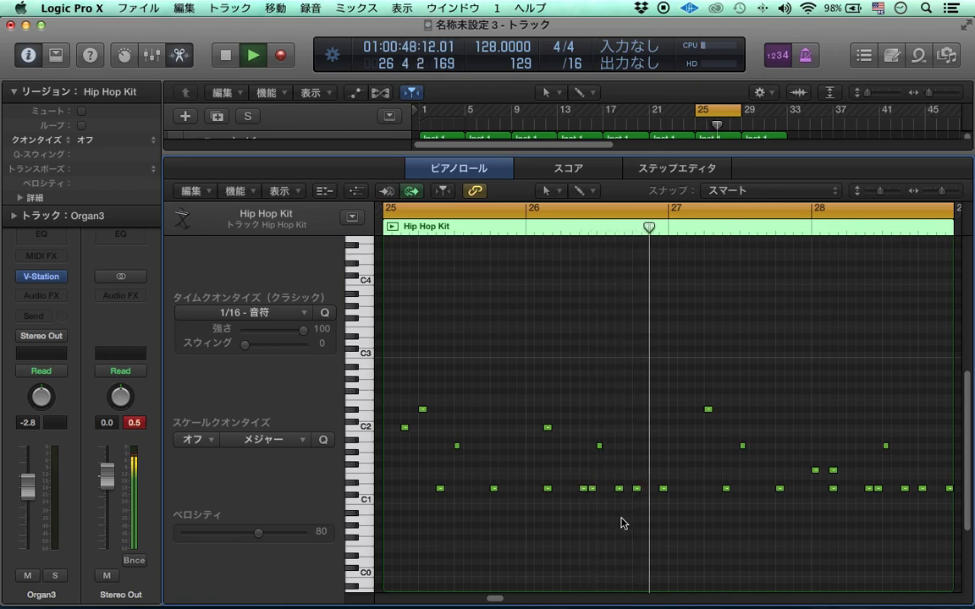
Place D1 notes on the last two sixteenths of bar 26 and move the final D1 note of bar 28 one sixteenth earlier
{"action": "left_click_drag", "start_coordinate": [664, 490], "coordinate": [654, 491]}
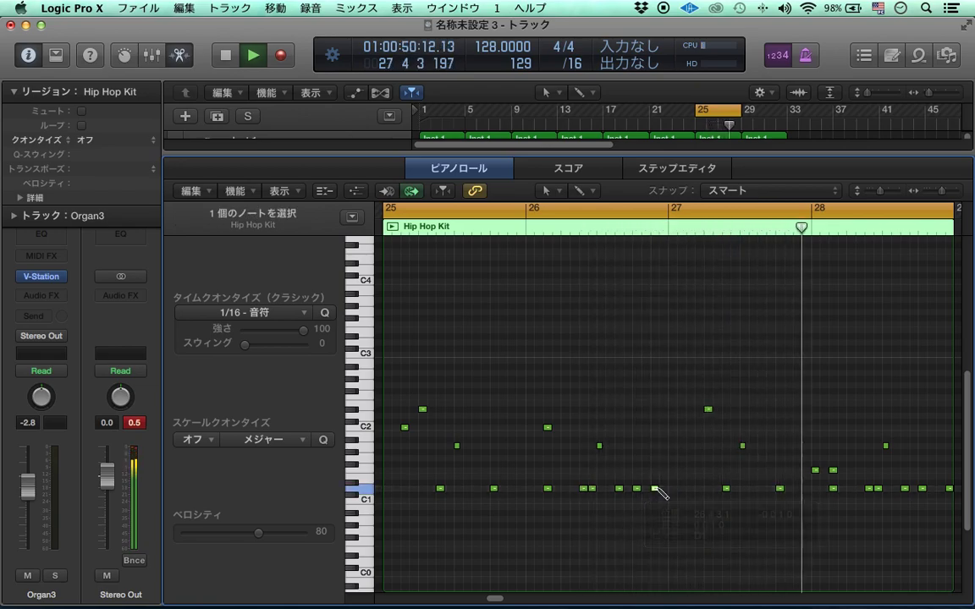
{"action": "left_click", "coordinate": [681, 503]}
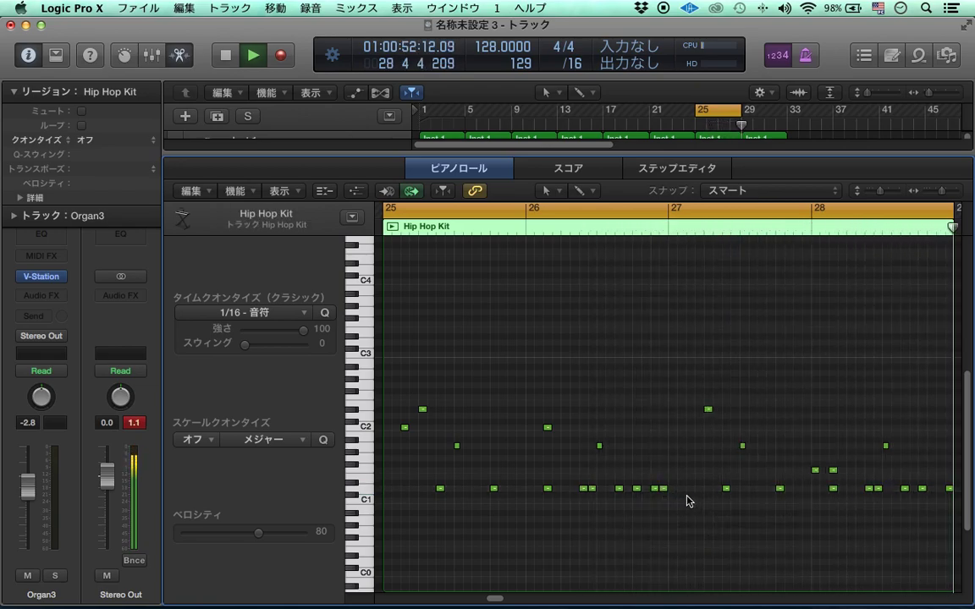
{"action": "left_click_drag", "start_coordinate": [950, 492], "coordinate": [934, 491]}
{"action": "left_click", "coordinate": [861, 526]}
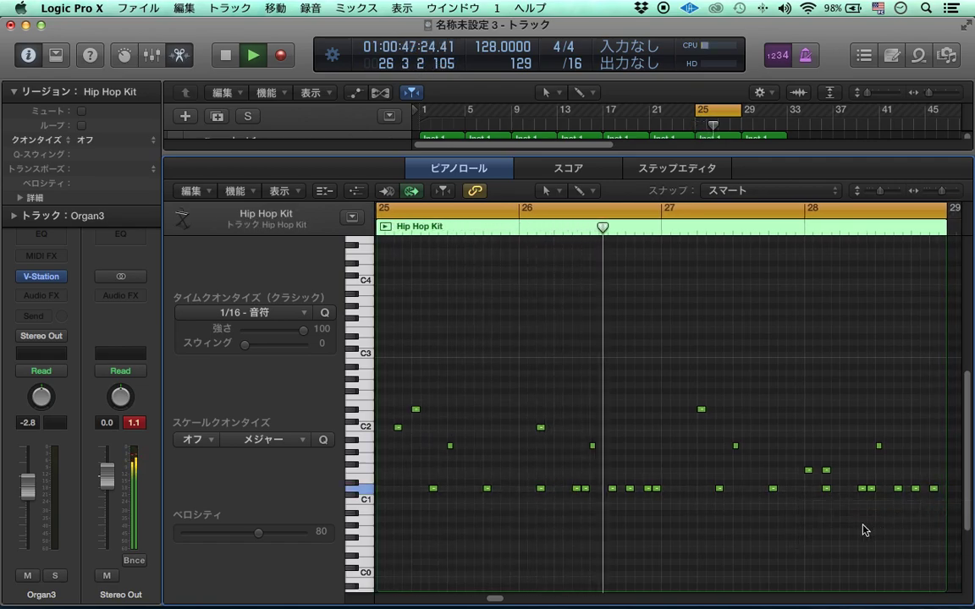
Add a one-sixteenth A1 note at the start of bar 27
{"action": "left_click", "coordinate": [662, 445]}
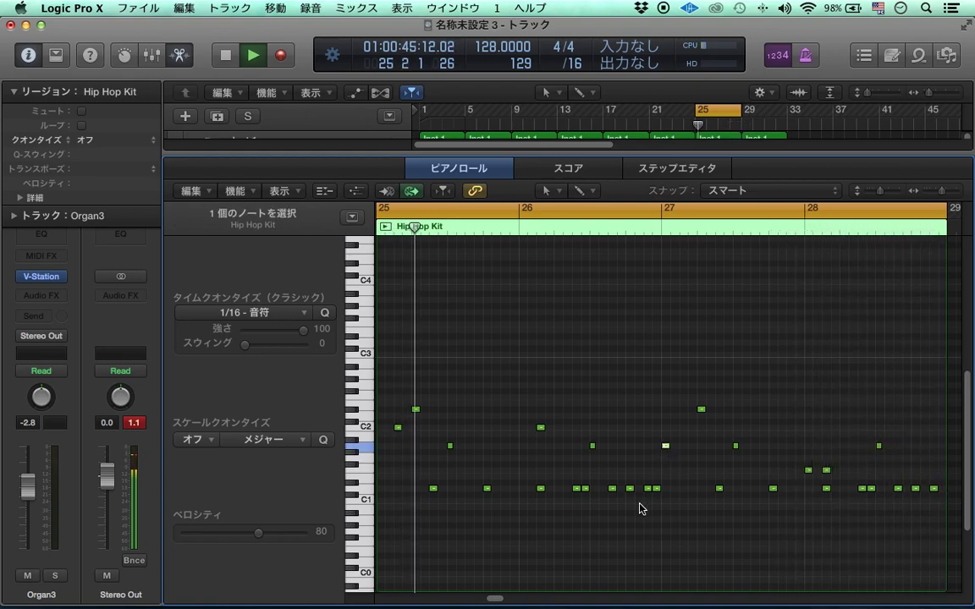
{"action": "mouse_move", "coordinate": [492, 601]}
{"action": "left_mouse_down"}
{"action": "mouse_move", "coordinate": [483, 601]}
{"action": "mouse_move", "coordinate": [505, 599]}
{"action": "mouse_move", "coordinate": [488, 591]}
{"action": "mouse_move", "coordinate": [501, 582]}
{"action": "left_mouse_up"}
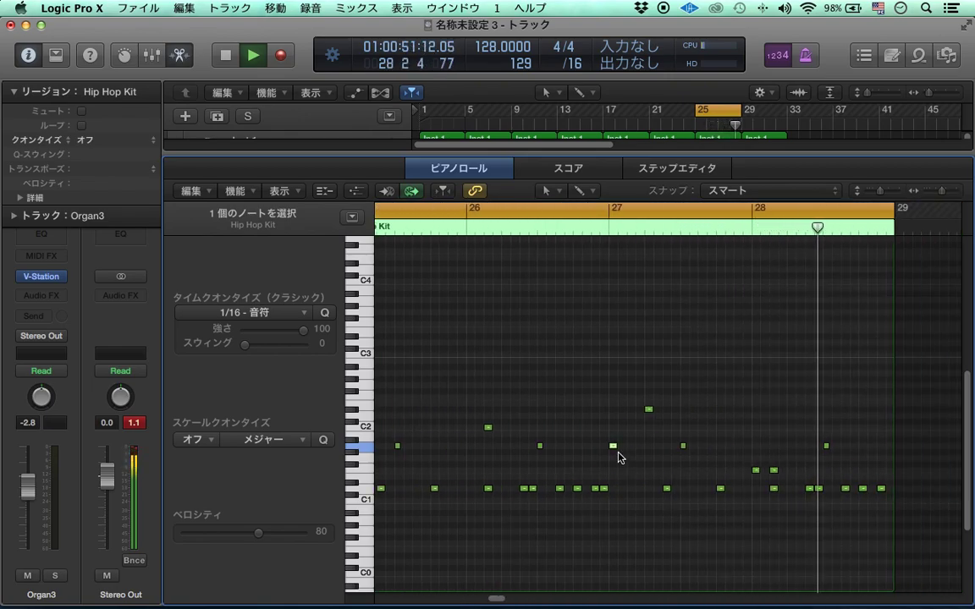
Move the A1 note at bar 27's start two sixteenths later and add A1 on the second and fourth sixteenths of bar 28's beat 4
{"action": "left_click_drag", "start_coordinate": [613, 446], "coordinate": [630, 449]}
{"action": "left_click", "coordinate": [633, 489]}
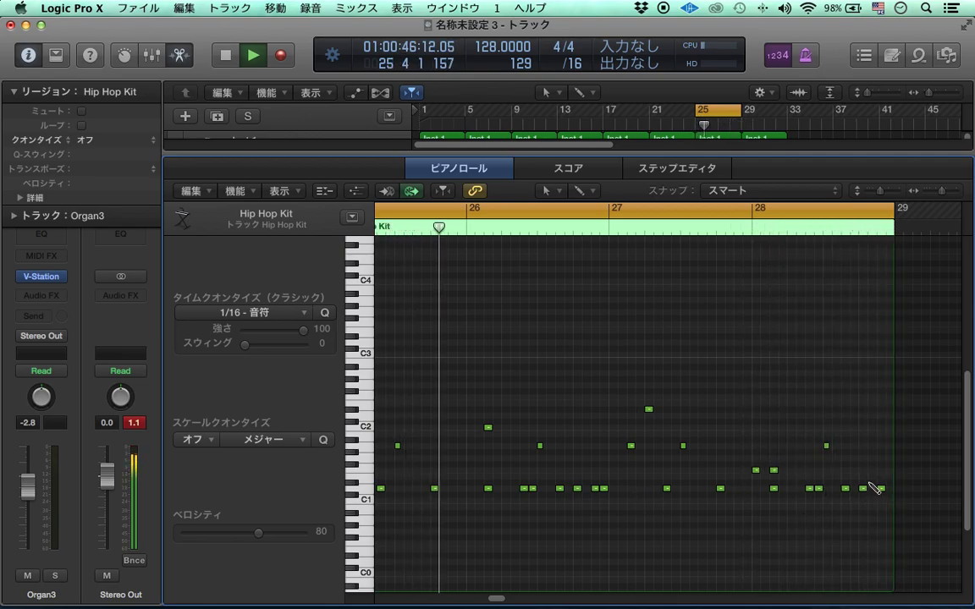
{"action": "left_click", "coordinate": [871, 445]}
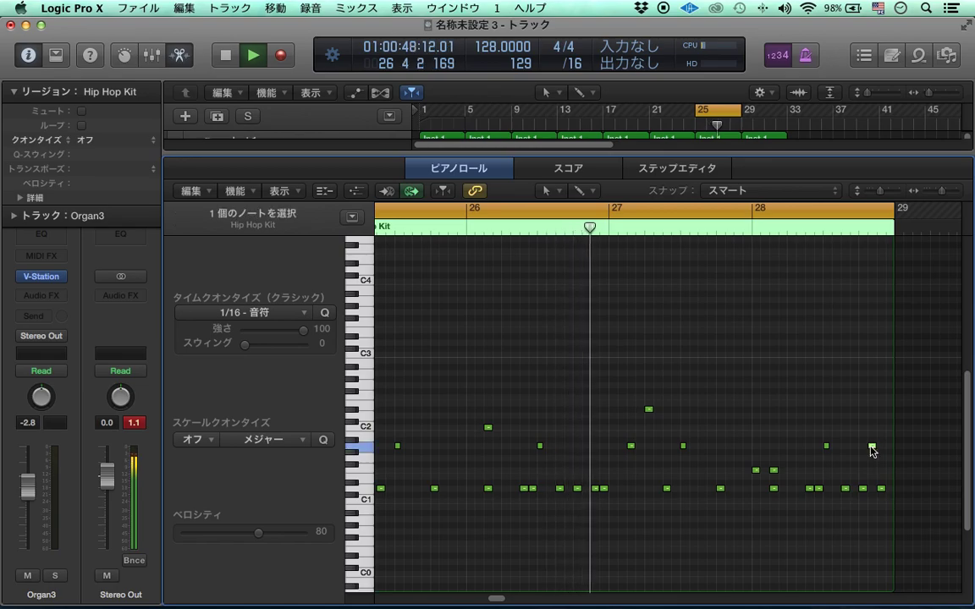
{"action": "left_click", "coordinate": [889, 445]}
{"action": "left_click", "coordinate": [840, 481]}
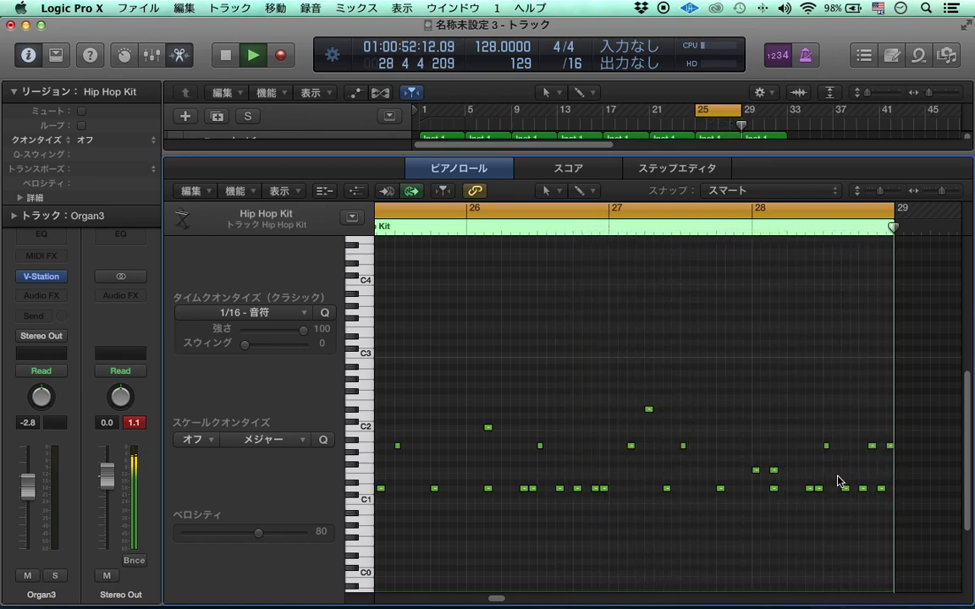
{"action": "key", "text": "e"}
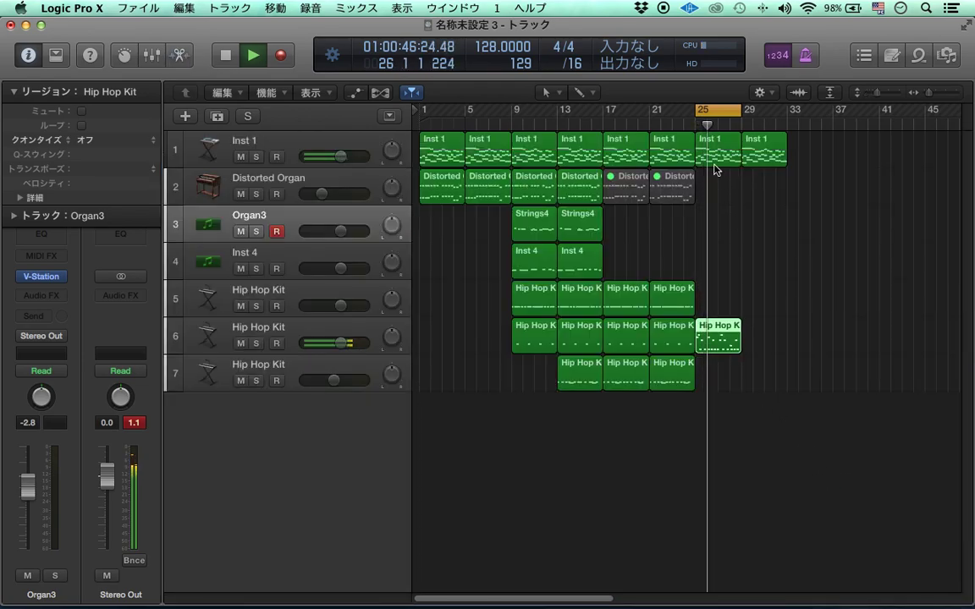
Create an empty Hip Hop Kit region on track 5 spanning bars 25 to 28
{"action": "double_click", "coordinate": [696, 110]}
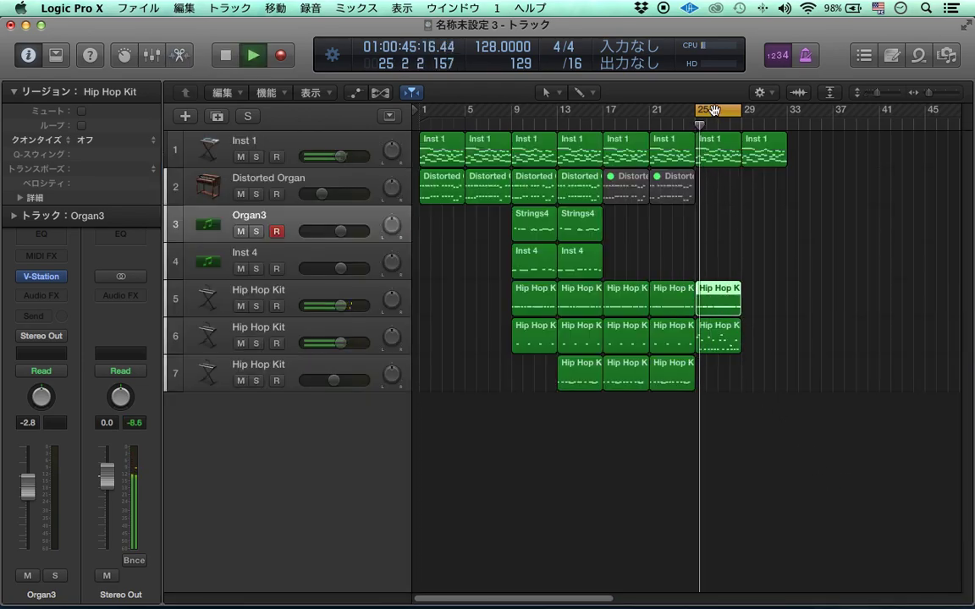
{"action": "key", "text": "e"}
{"action": "key", "text": "e"}
{"action": "key", "text": "Delete"}
{"action": "left_click", "coordinate": [701, 302]}
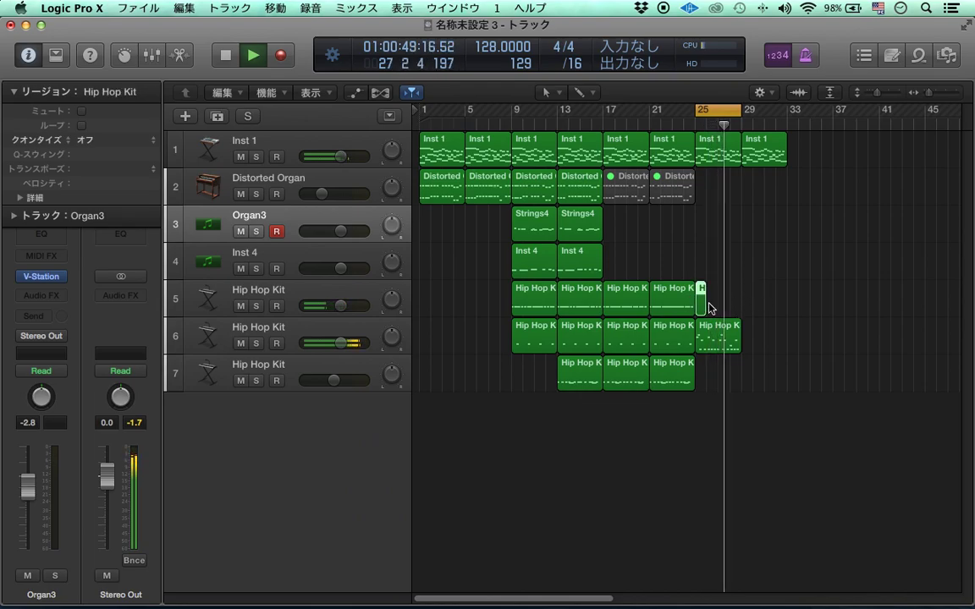
{"action": "left_click_drag", "start_coordinate": [707, 303], "coordinate": [741, 309]}
Add a one-sixteenth C#2 note at the start of bar 25 in the new region and repeat it at the start of bars 26 to 28
{"action": "key", "text": "e"}
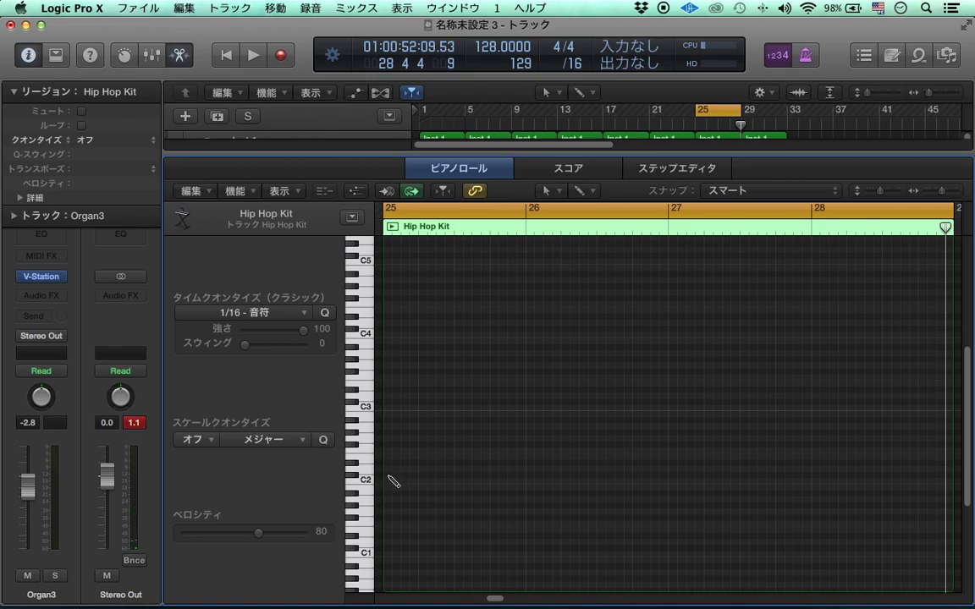
{"action": "left_click_drag", "start_coordinate": [395, 478], "coordinate": [387, 478]}
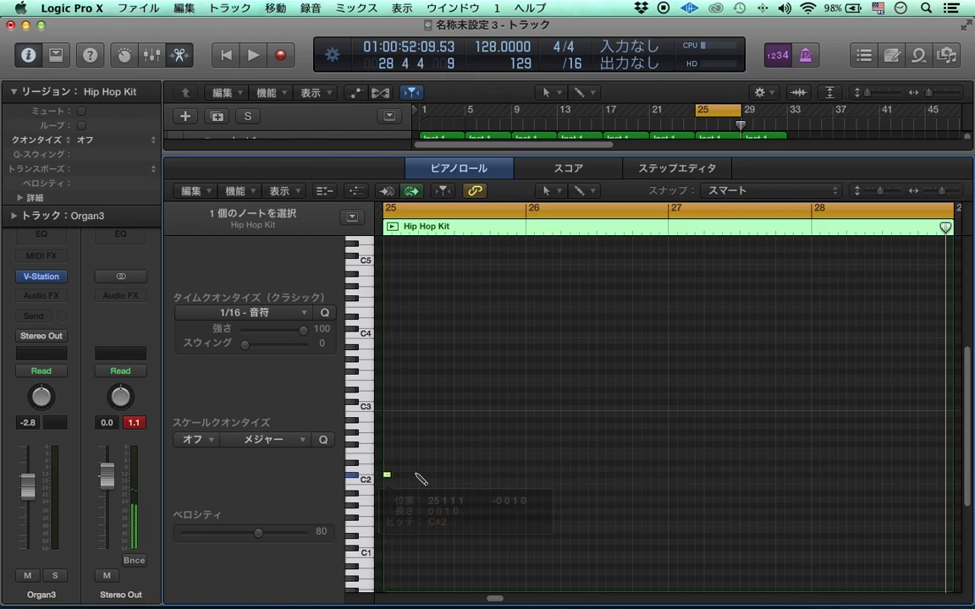
{"action": "left_click_drag", "start_coordinate": [552, 490], "coordinate": [380, 461]}
{"action": "key", "text": "super+r"}
Place one-sixteenth A#1 notes on beat 2 of each bar from 25 to 28
{"action": "left_click_drag", "start_coordinate": [423, 503], "coordinate": [420, 497]}
{"action": "key", "text": "space"}
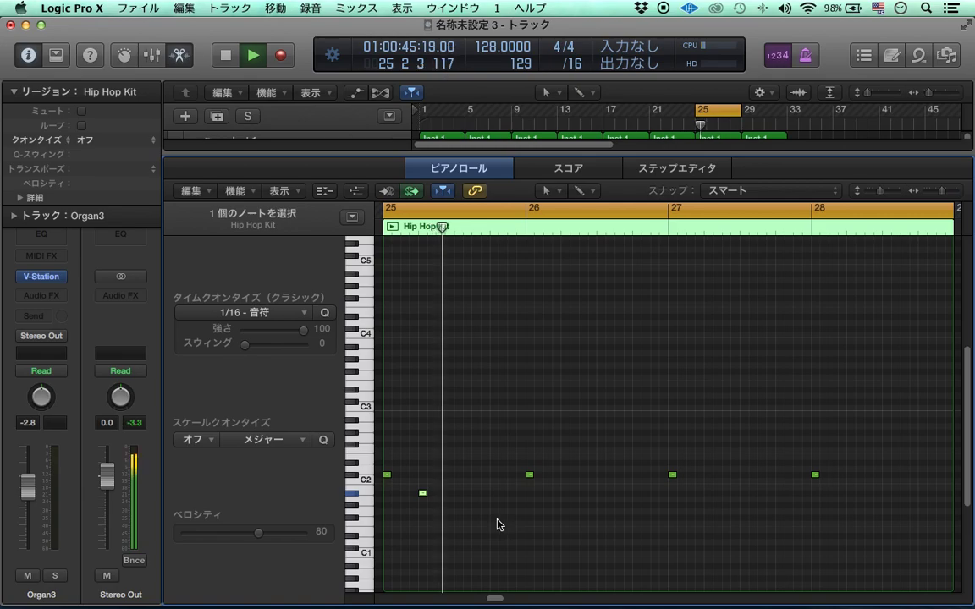
{"action": "key", "text": "space"}
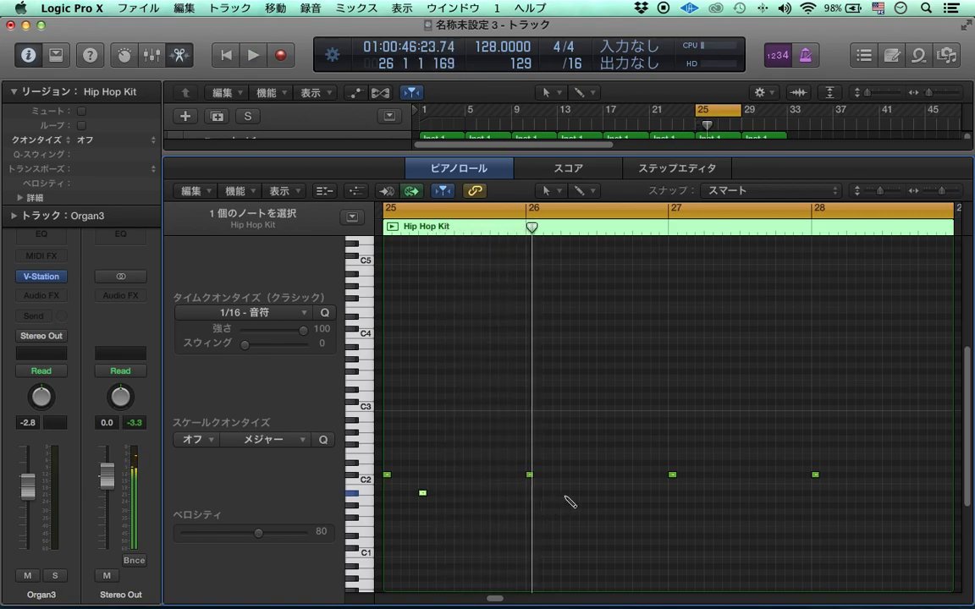
{"action": "left_click", "coordinate": [592, 528]}
{"action": "key", "text": "space"}
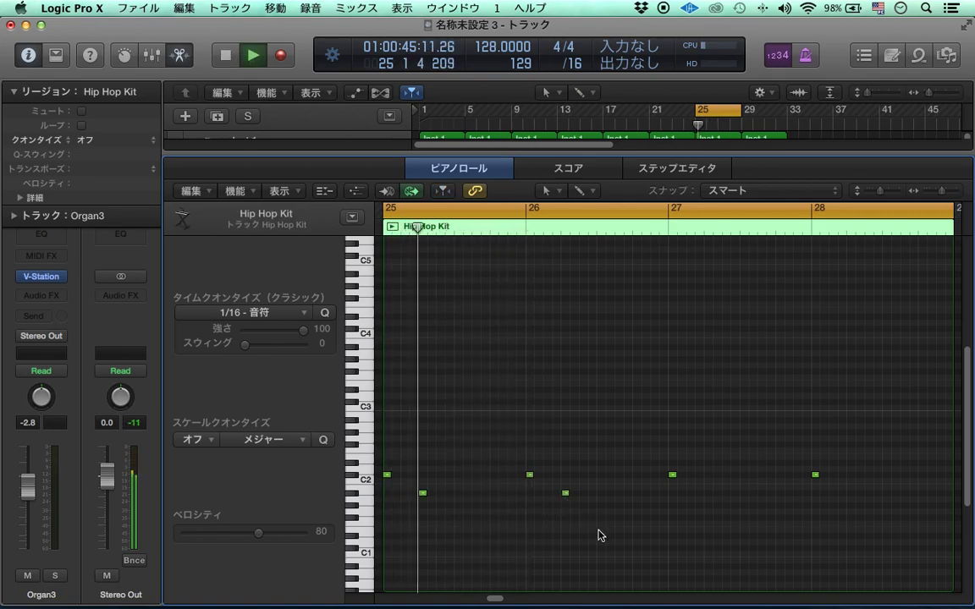
{"action": "left_click", "coordinate": [689, 494]}
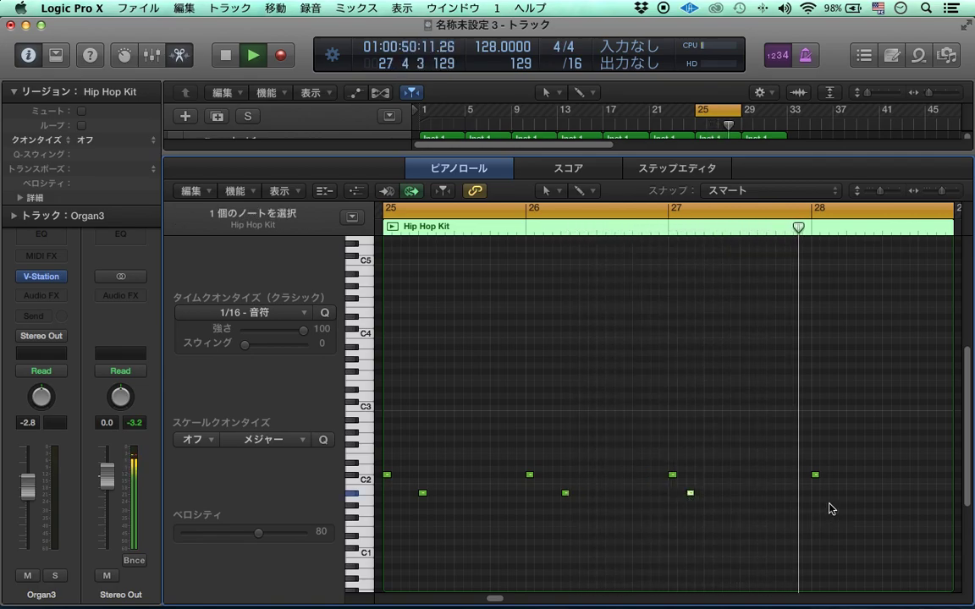
{"action": "left_click_drag", "start_coordinate": [692, 496], "coordinate": [710, 495]}
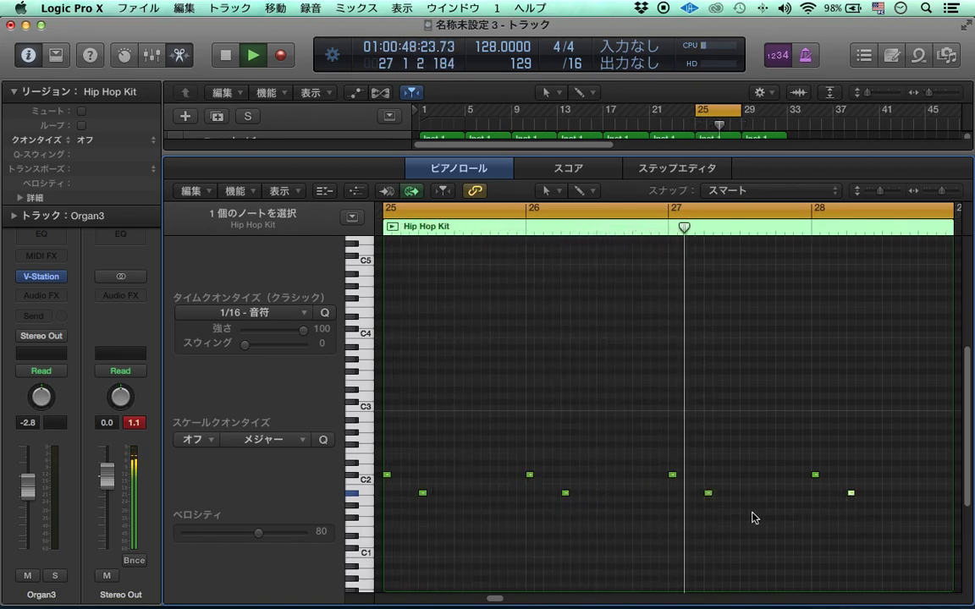
Place C2 notes on the third sixteenth of every beat in bar 25 and repeat them across bars 26 to 28
{"action": "left_click", "coordinate": [645, 492], "text": "super"}
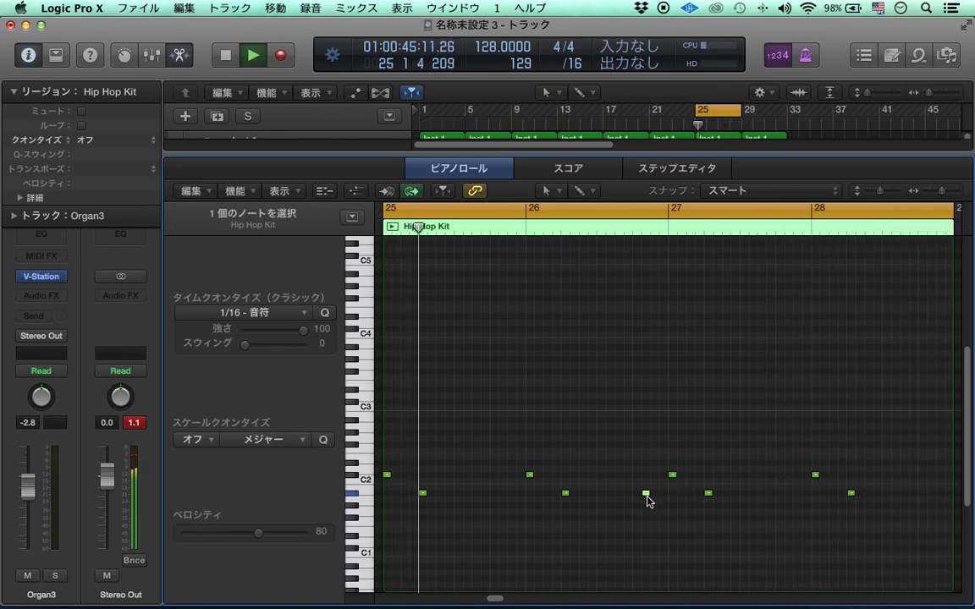
{"action": "left_click_drag", "start_coordinate": [648, 500], "coordinate": [405, 482]}
{"action": "key", "text": "space"}
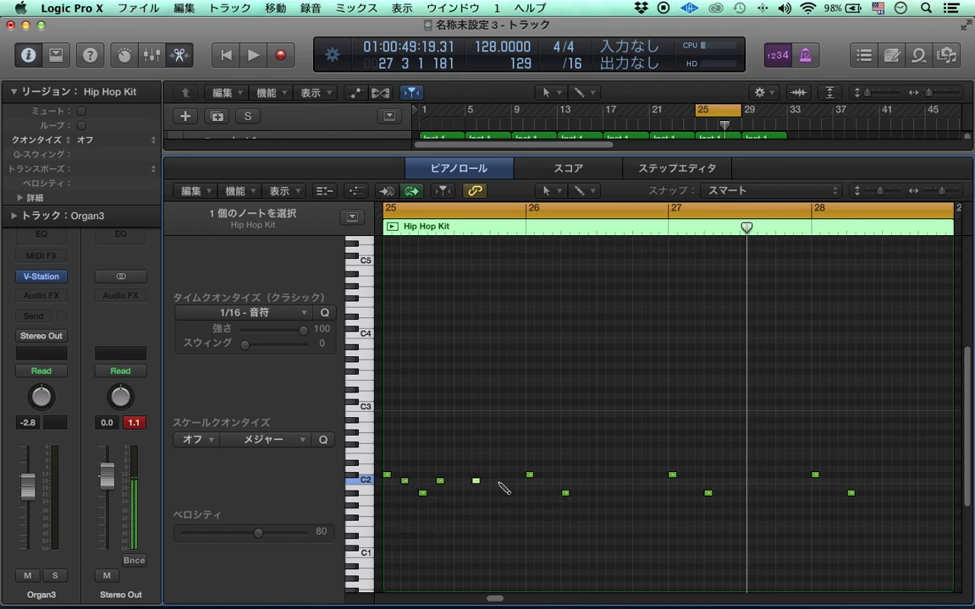
{"action": "left_click", "coordinate": [509, 482]}
{"action": "left_click_drag", "start_coordinate": [427, 484], "coordinate": [404, 482]}
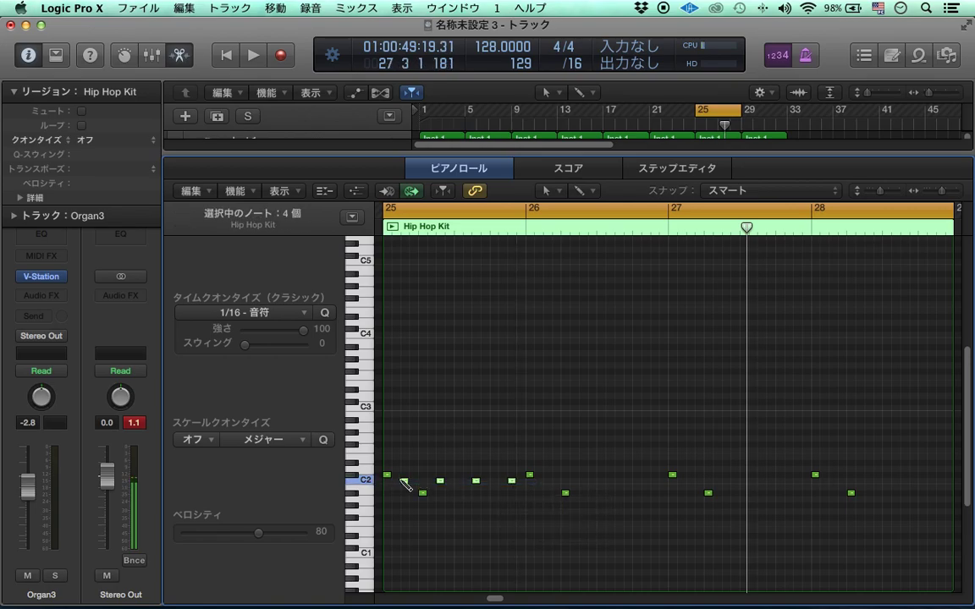
{"action": "key", "text": "shift+space"}
{"action": "left_click", "coordinate": [652, 550]}
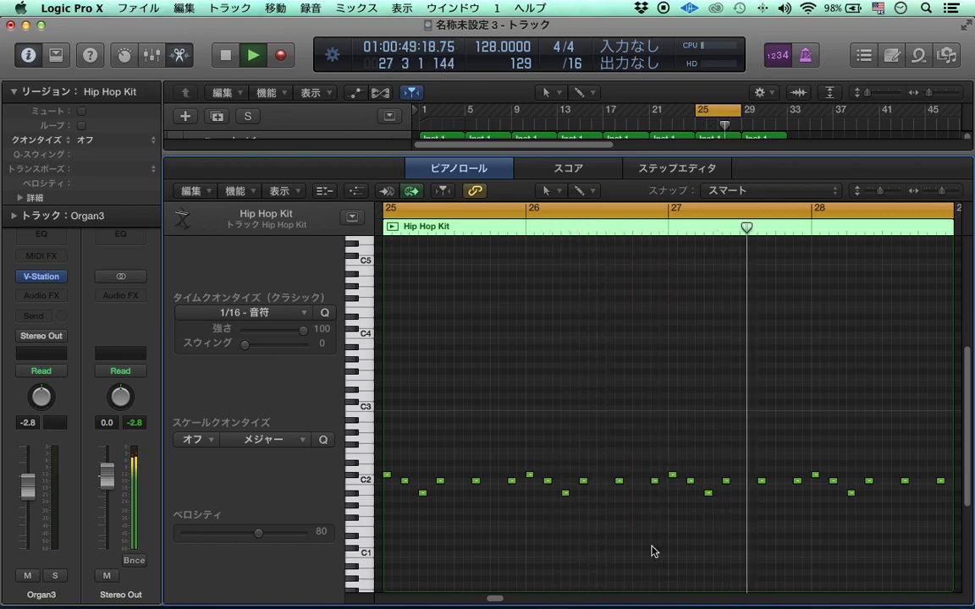
{"action": "key", "text": "e"}
In track 6's bar 25 region, delete bar 26's last D1 note and replace the A1 note on bar 27's third sixteenth with D1
{"action": "double_click", "coordinate": [712, 343]}
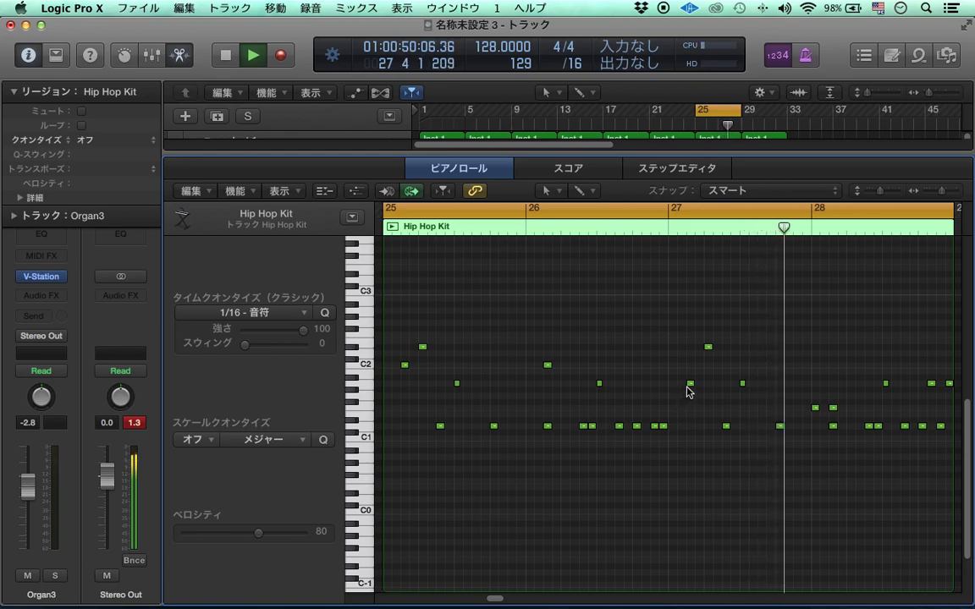
{"action": "left_click", "coordinate": [663, 426]}
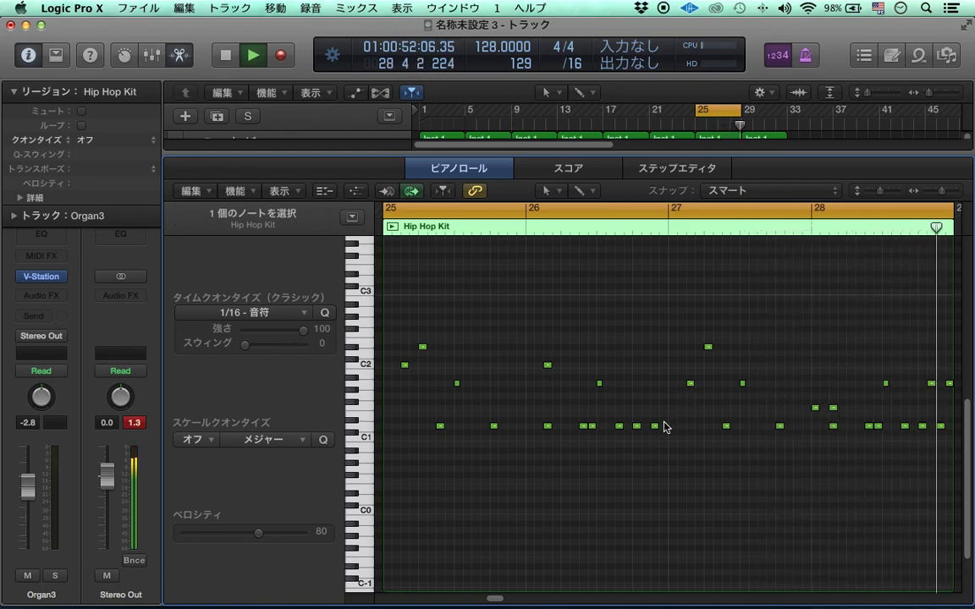
{"action": "left_click", "coordinate": [691, 426]}
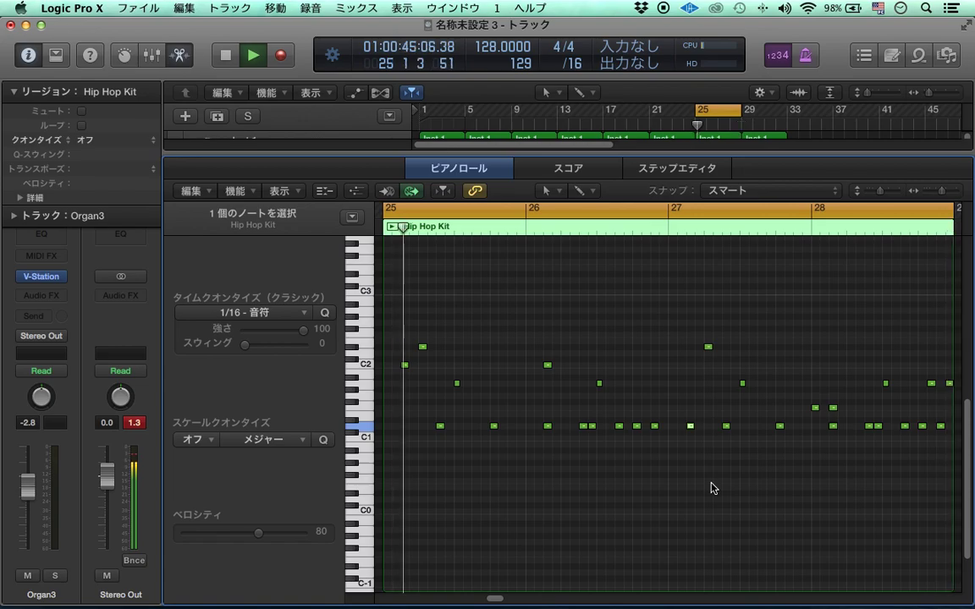
{"action": "key", "text": "e"}
Repeat the bar 25 regions of tracks 5 and 6 at bar 29 and play the song from the beginning without cycling
{"action": "key", "text": "space"}
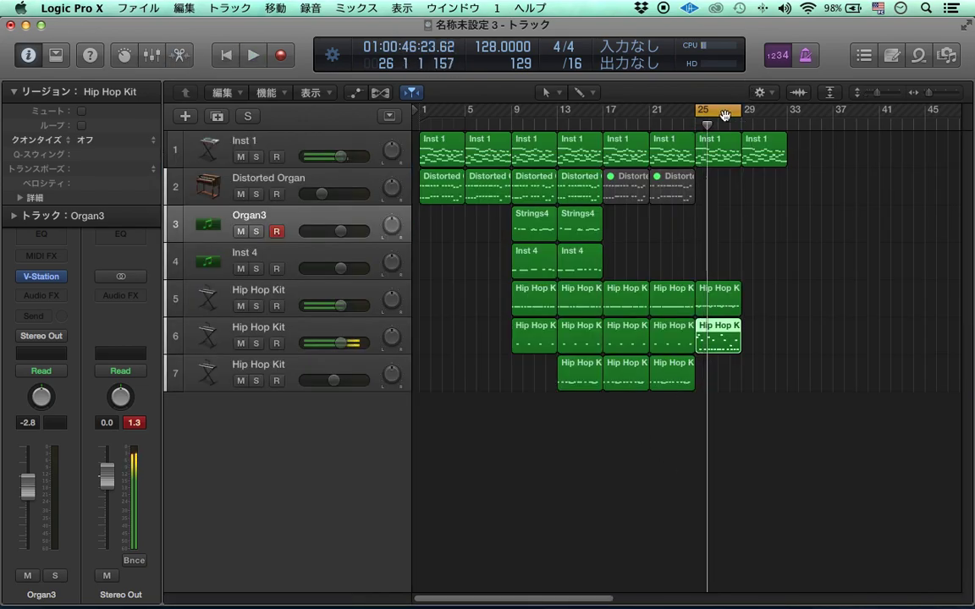
{"action": "mouse_move", "coordinate": [773, 314]}
{"action": "left_mouse_down"}
{"action": "mouse_move", "coordinate": [732, 321]}
{"action": "mouse_move", "coordinate": [780, 326]}
{"action": "left_mouse_up"}
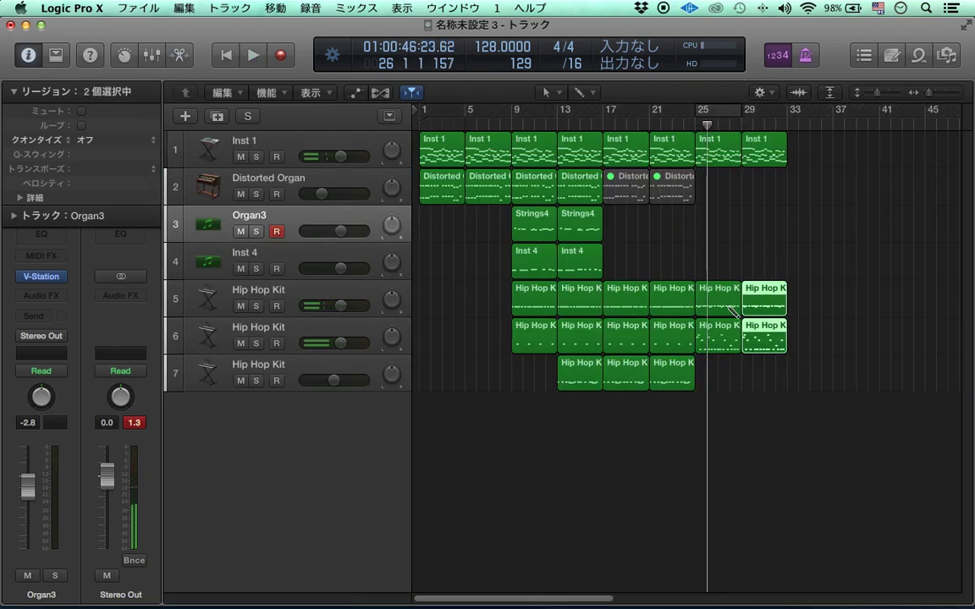
{"action": "key", "text": "space"}
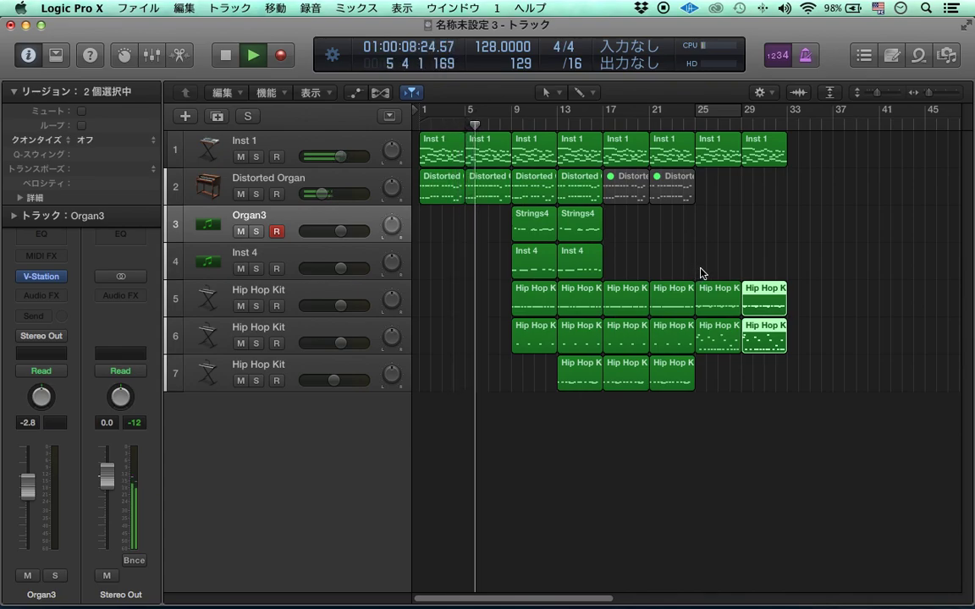
{"action": "left_click", "coordinate": [710, 257]}
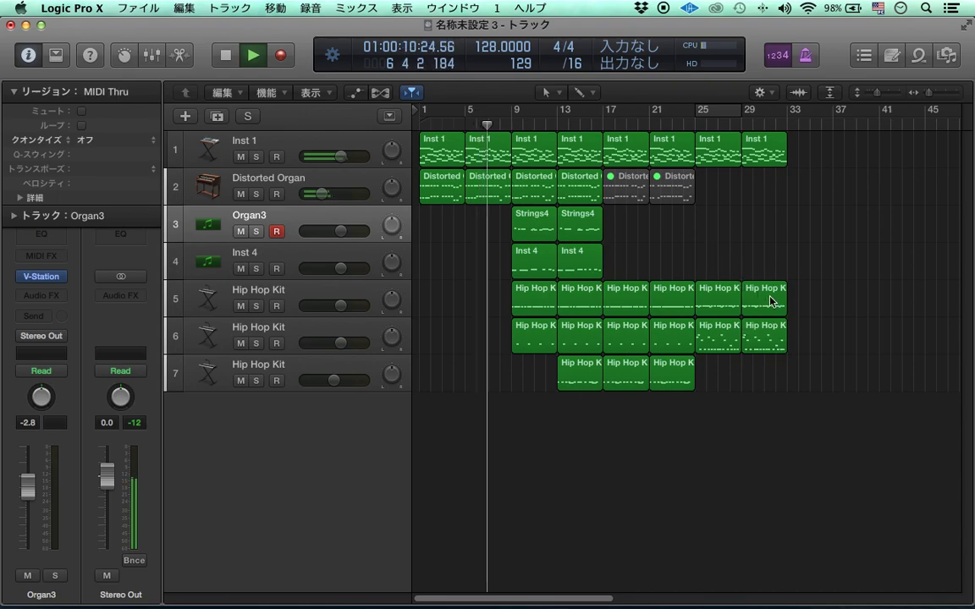
{"action": "left_click_drag", "start_coordinate": [815, 347], "coordinate": [736, 346]}
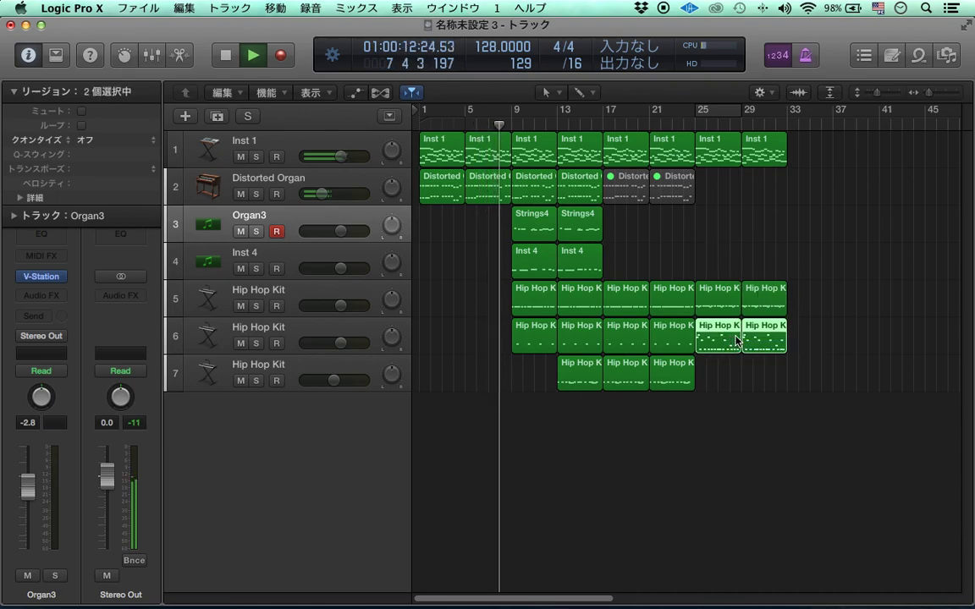
{"action": "key", "text": "ctrl+m"}
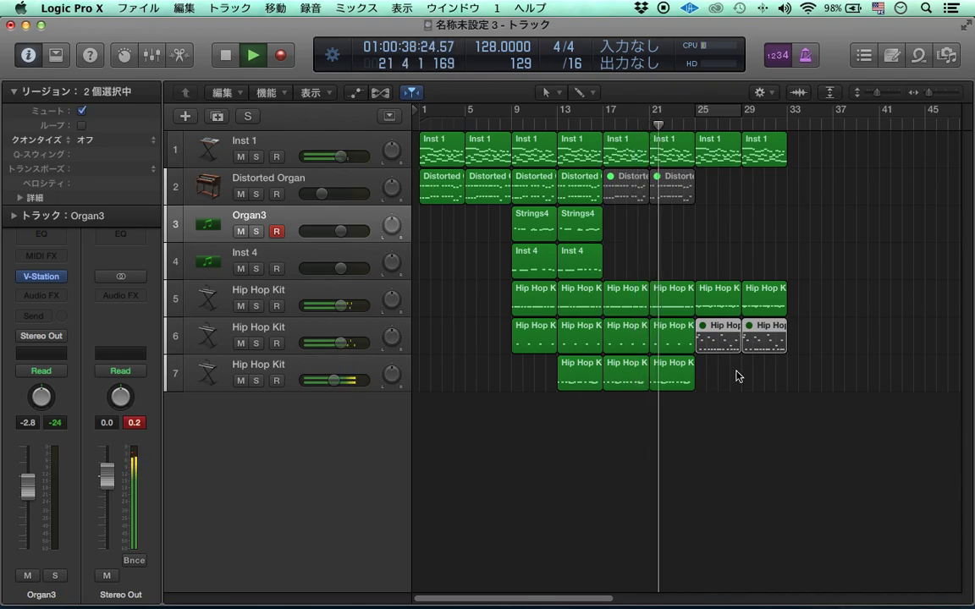
{"action": "key", "text": "ctrl+m"}
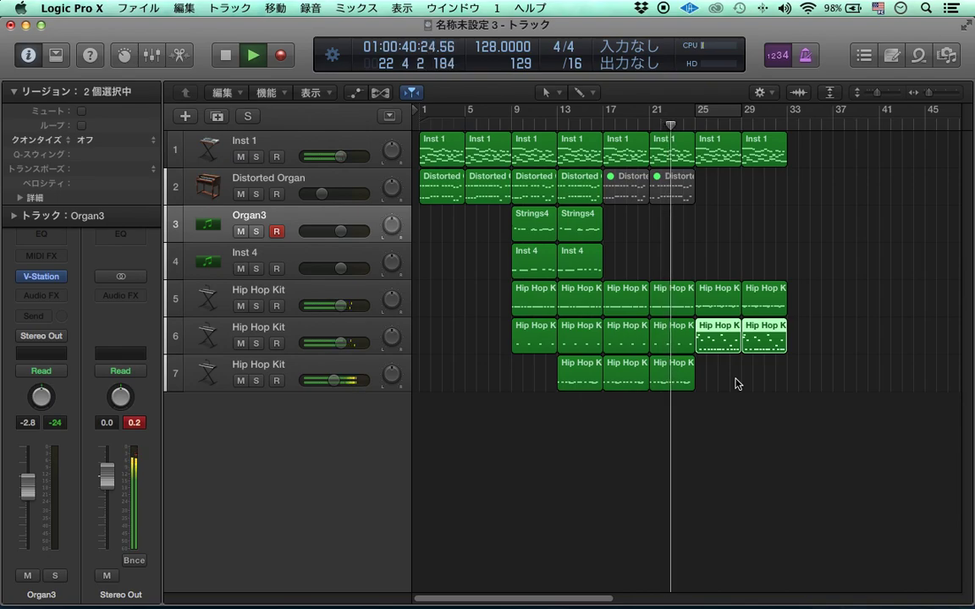
Delete the Hip Hop Kit regions on tracks 5 and 6 between bars 25 and 32
{"action": "left_click_drag", "start_coordinate": [812, 312], "coordinate": [703, 303]}
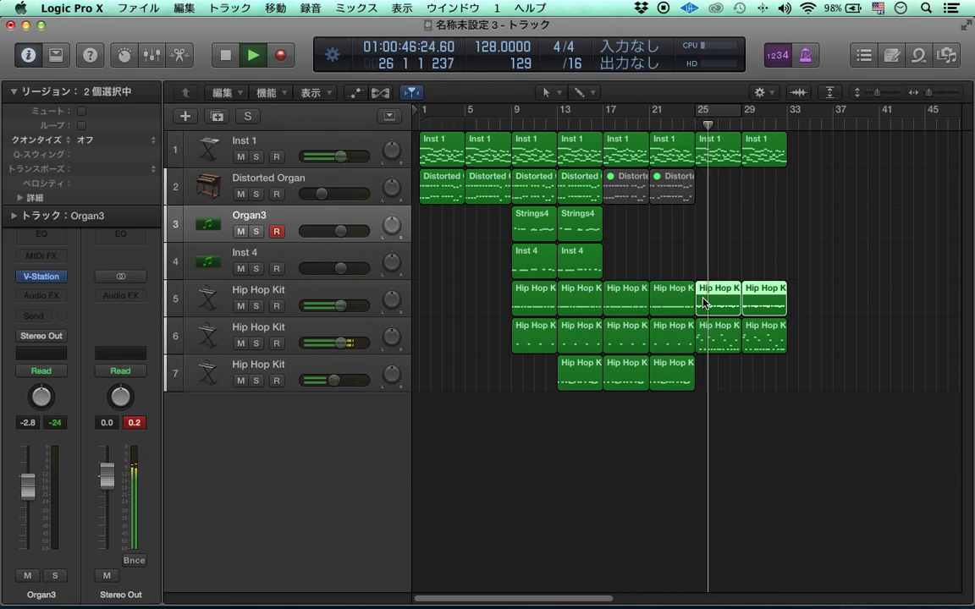
{"action": "left_click", "coordinate": [827, 354]}
{"action": "left_click_drag", "start_coordinate": [787, 350], "coordinate": [729, 327]}
{"action": "key", "text": "ctrl+m"}
{"action": "key", "text": "Delete"}
{"action": "left_click_drag", "start_coordinate": [791, 319], "coordinate": [726, 305]}
{"action": "key", "text": "ctrl+m"}
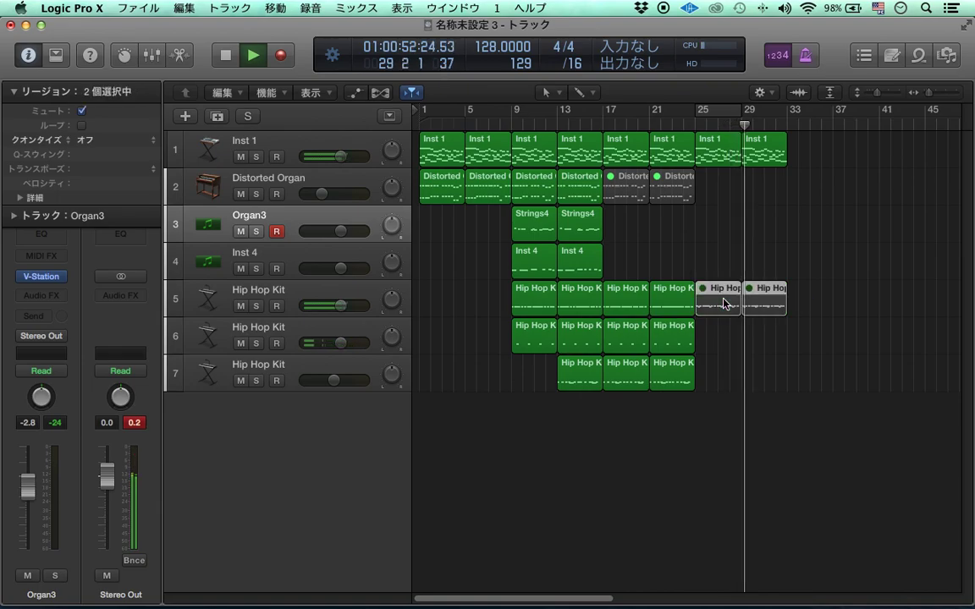
{"action": "key", "text": "Return"}
{"action": "key", "text": "Delete"}
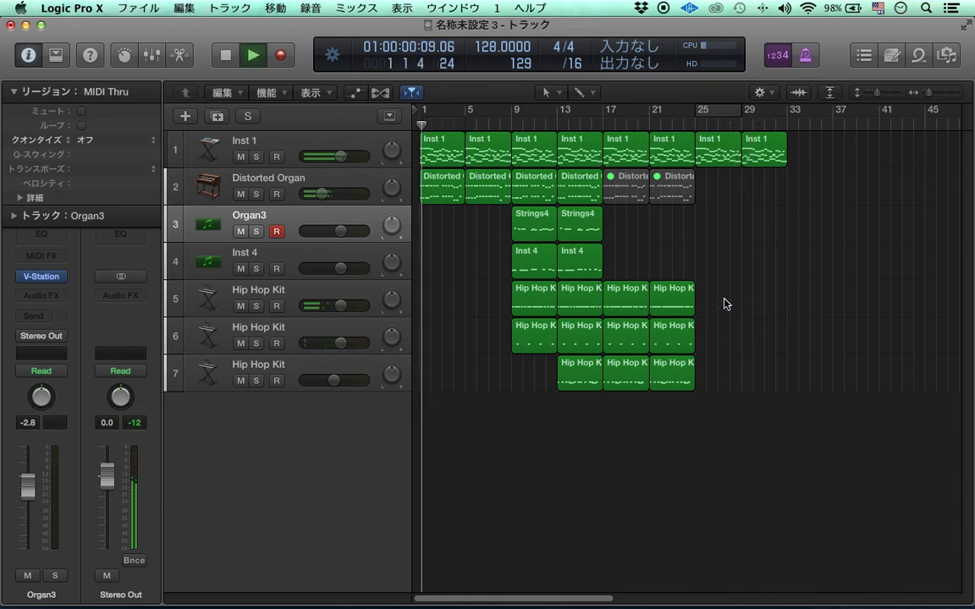
Repeat the bar 21 Hip Hop Kit regions of tracks 5 and 6 at bar 25
{"action": "key", "text": "space"}
{"action": "key", "text": "space"}
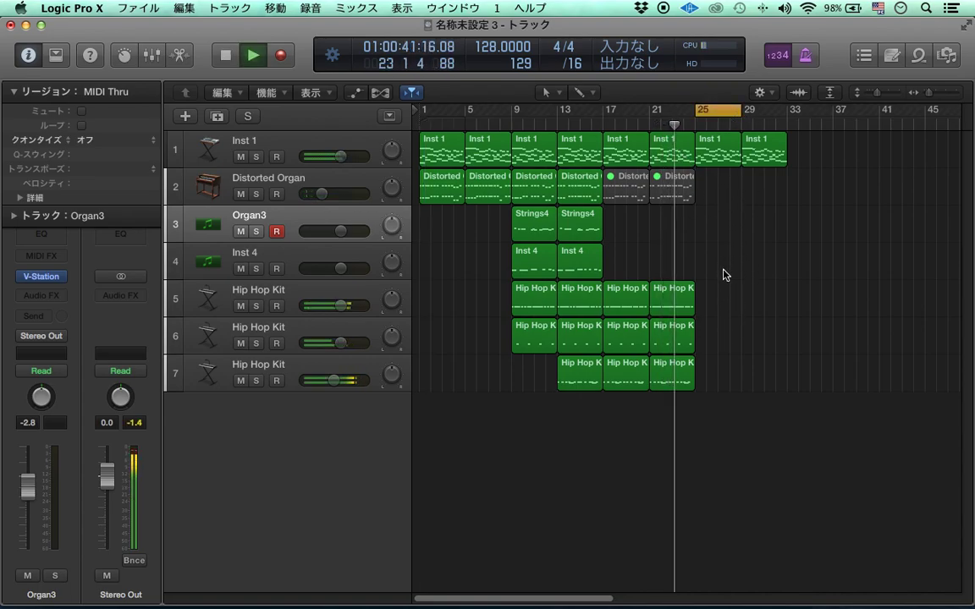
{"action": "left_click", "coordinate": [685, 352]}
{"action": "key", "text": "super+r"}
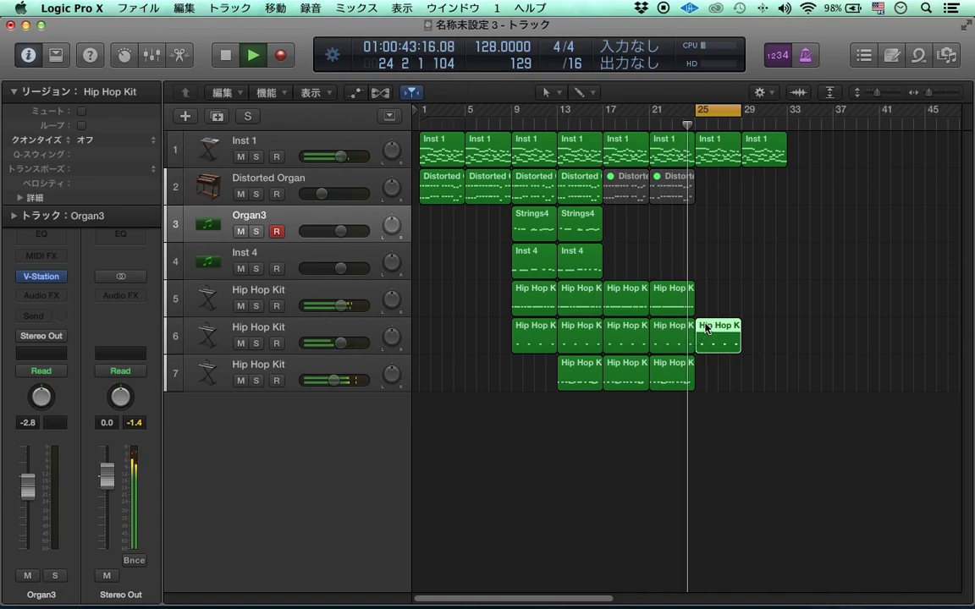
{"action": "left_click_drag", "start_coordinate": [719, 336], "coordinate": [719, 301], "text": "alt"}
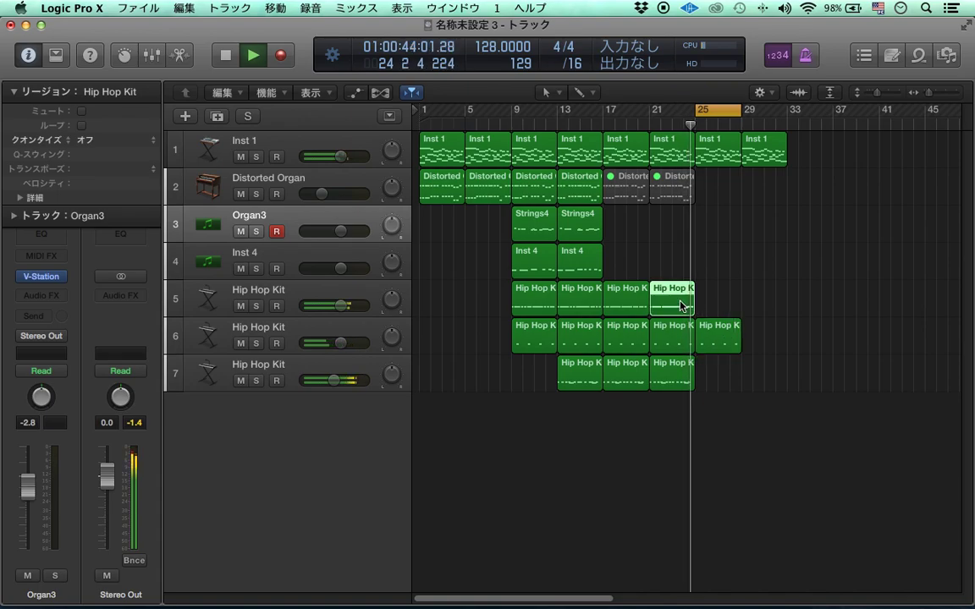
In track 6's bar 25 Hip Hop Kit region, move all four A1 notes down to D#1
{"action": "double_click", "coordinate": [732, 332]}
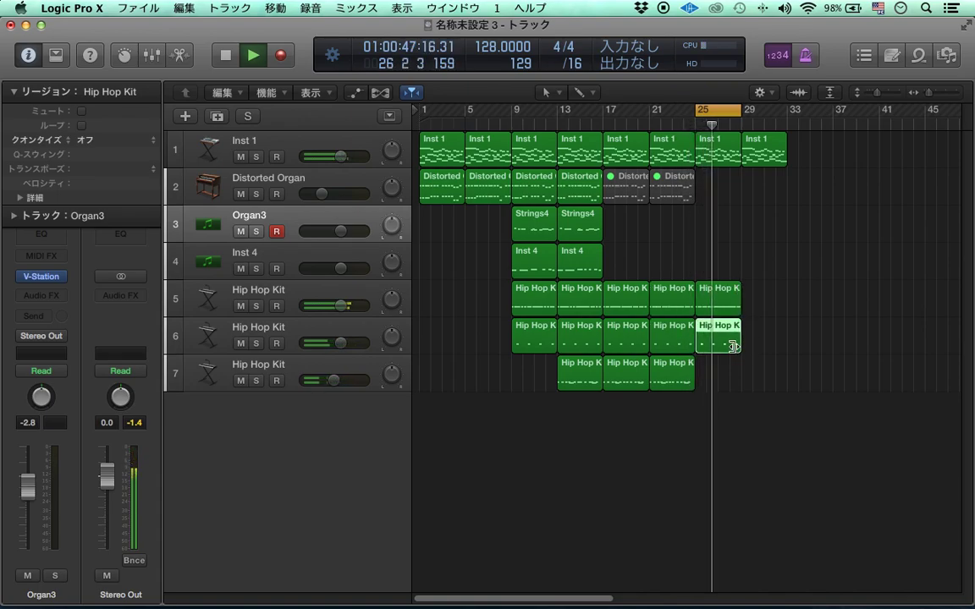
{"action": "key", "text": "super+a"}
{"action": "left_click", "coordinate": [457, 407]}
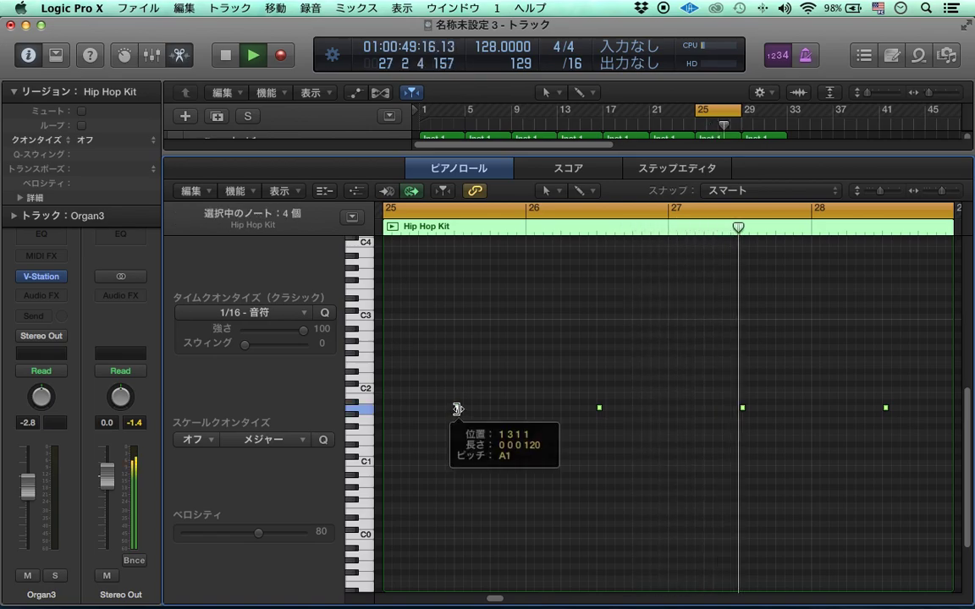
{"action": "left_click_drag", "start_coordinate": [457, 408], "coordinate": [457, 445]}
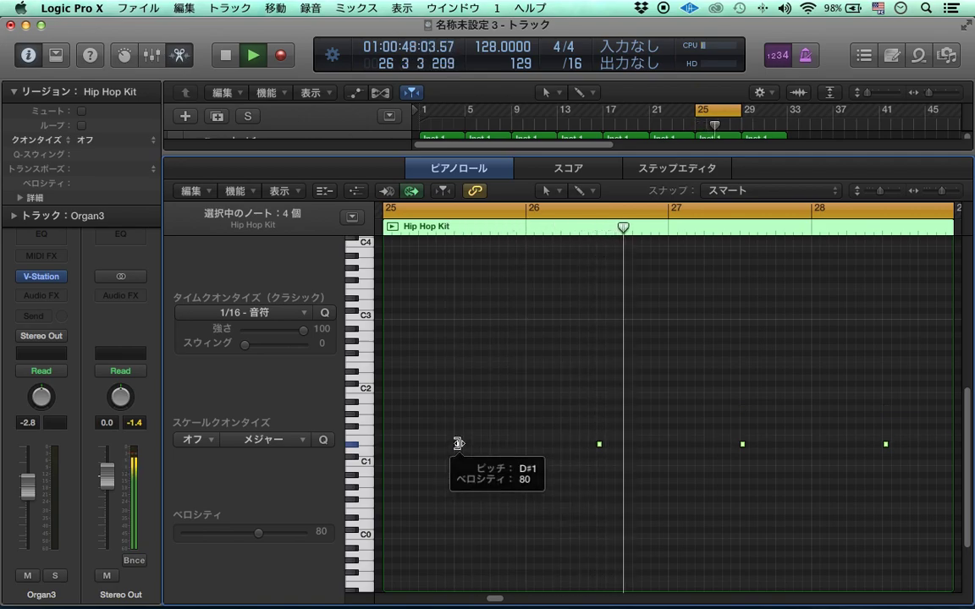
Repeat the bar 25 Hip Hop Kit regions of tracks 5 and 6 at bar 29
{"action": "key", "text": "p"}
{"action": "left_click_drag", "start_coordinate": [821, 345], "coordinate": [719, 296]}
{"action": "key", "text": "super+r"}
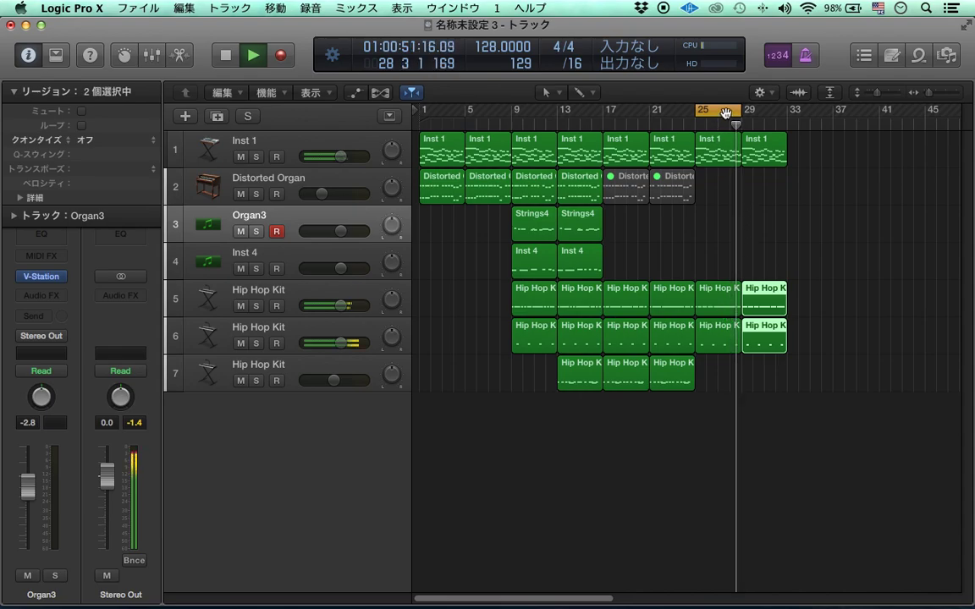
Repeat the bar 29 Inst 1 region at bar 33 and set a four-bar cycle range starting at bar 33
{"action": "left_click", "coordinate": [764, 149]}
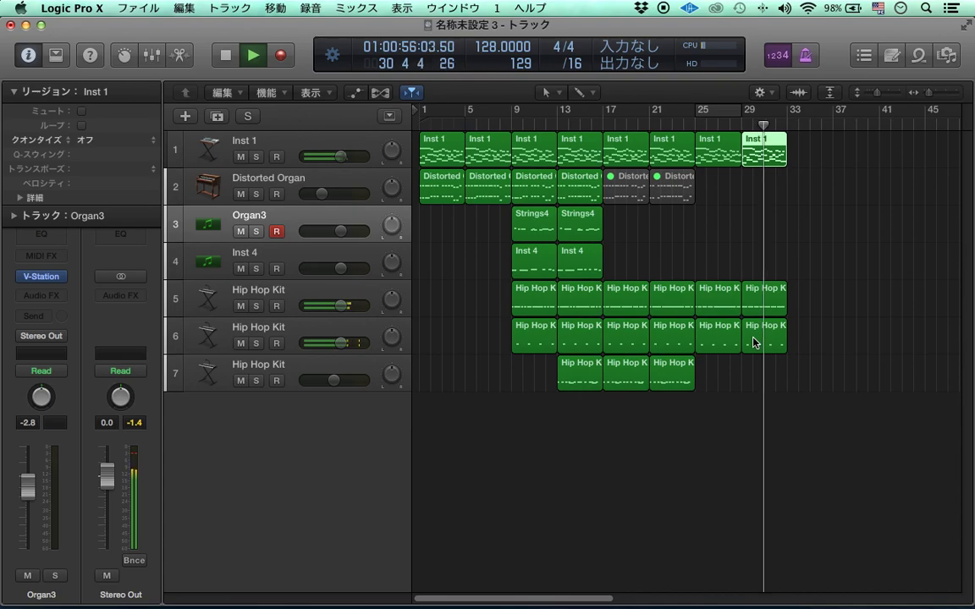
{"action": "left_click", "coordinate": [820, 163]}
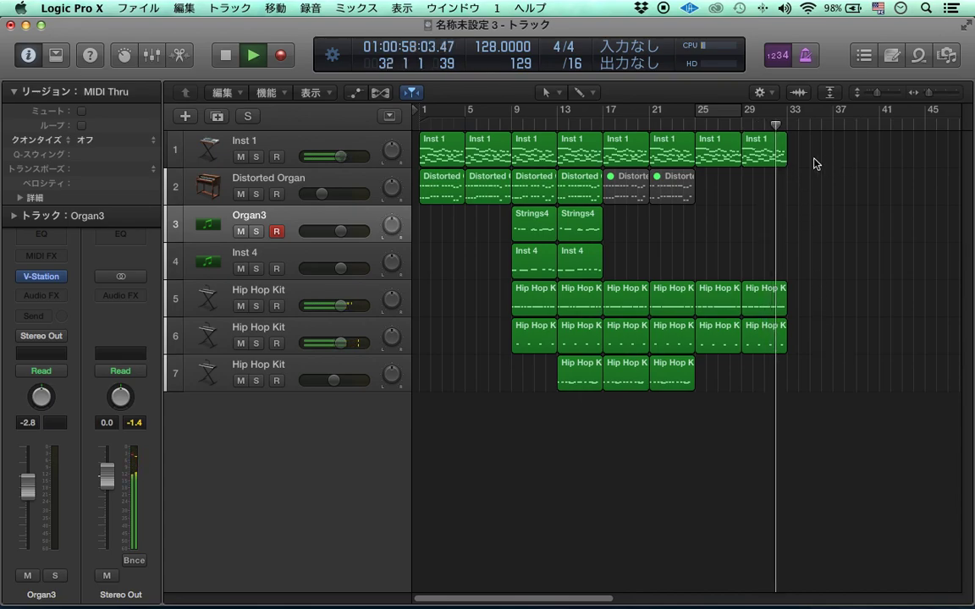
{"action": "left_click_drag", "start_coordinate": [793, 116], "coordinate": [796, 117]}
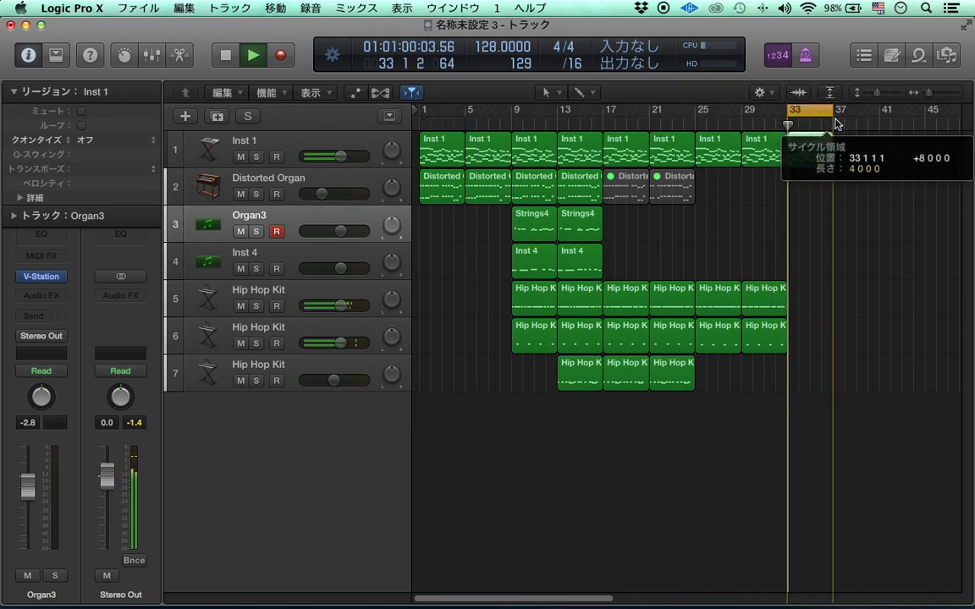
{"action": "left_click", "coordinate": [813, 160]}
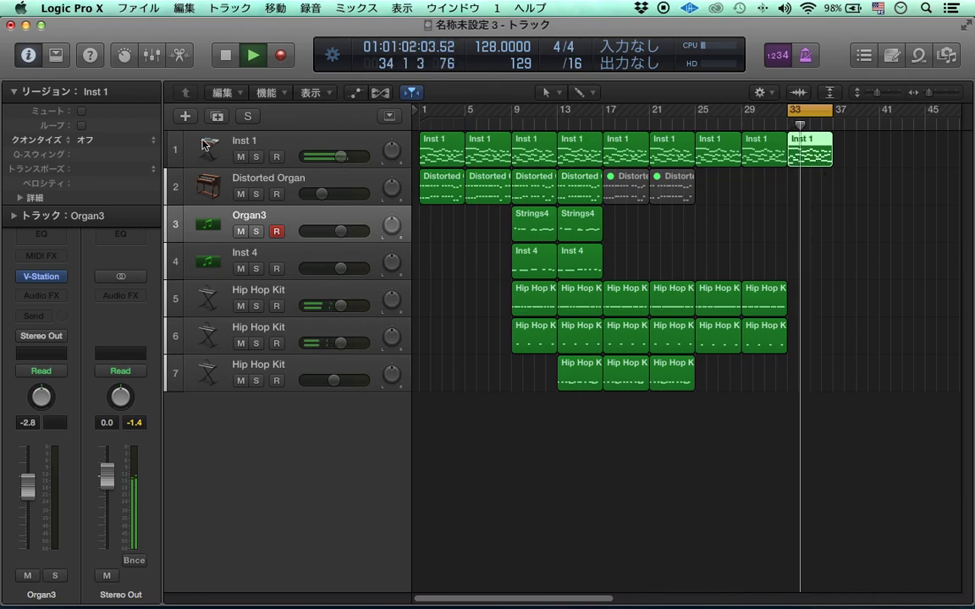
Try transposing the bar 33 Inst 1 region by -12 and reset its transposition
{"action": "left_click", "coordinate": [142, 169]}
{"action": "left_click", "coordinate": [133, 180]}
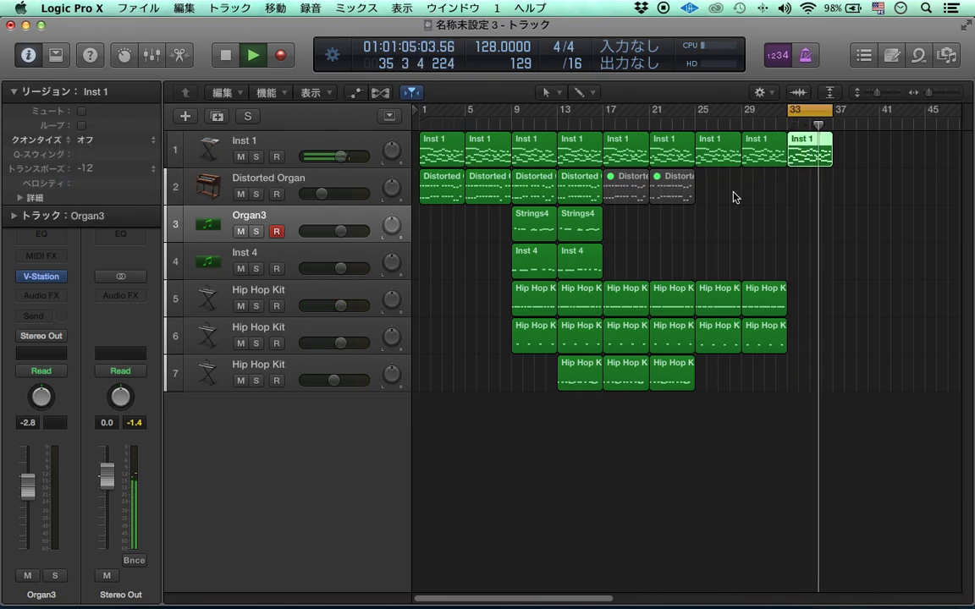
{"action": "left_click", "coordinate": [144, 169]}
{"action": "left_click", "coordinate": [131, 156]}
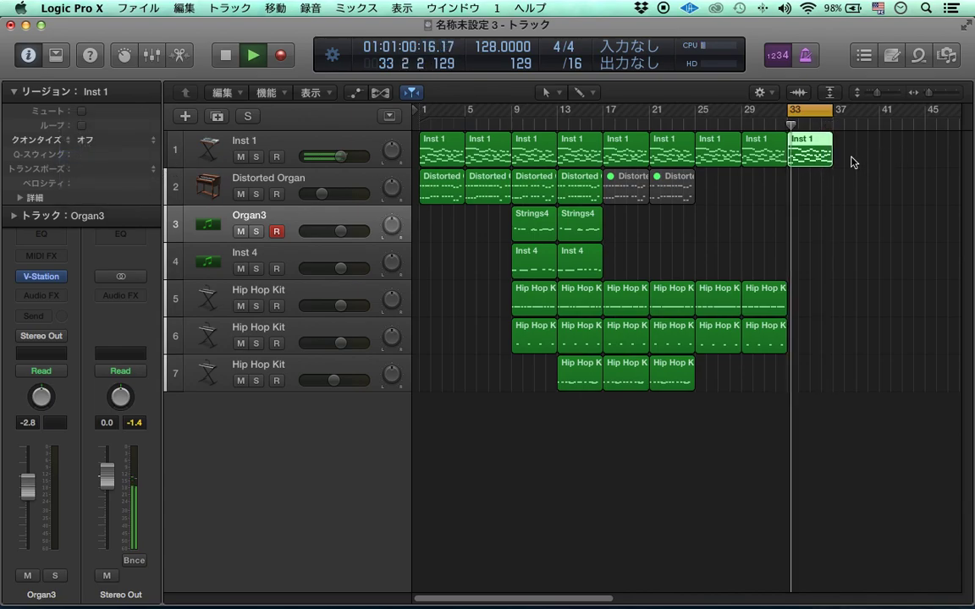
{"action": "left_click", "coordinate": [842, 204]}
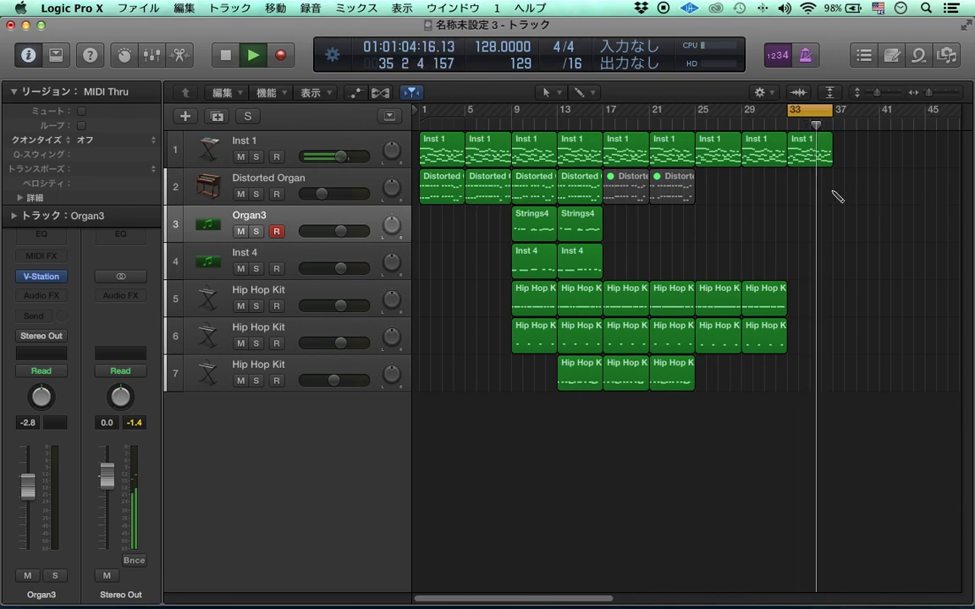
Create an empty four-bar region on the Distorted Organ track at bar 33 and open it in the piano roll
{"action": "left_click", "coordinate": [793, 187], "text": "super"}
{"action": "left_click_drag", "start_coordinate": [793, 188], "coordinate": [835, 188]}
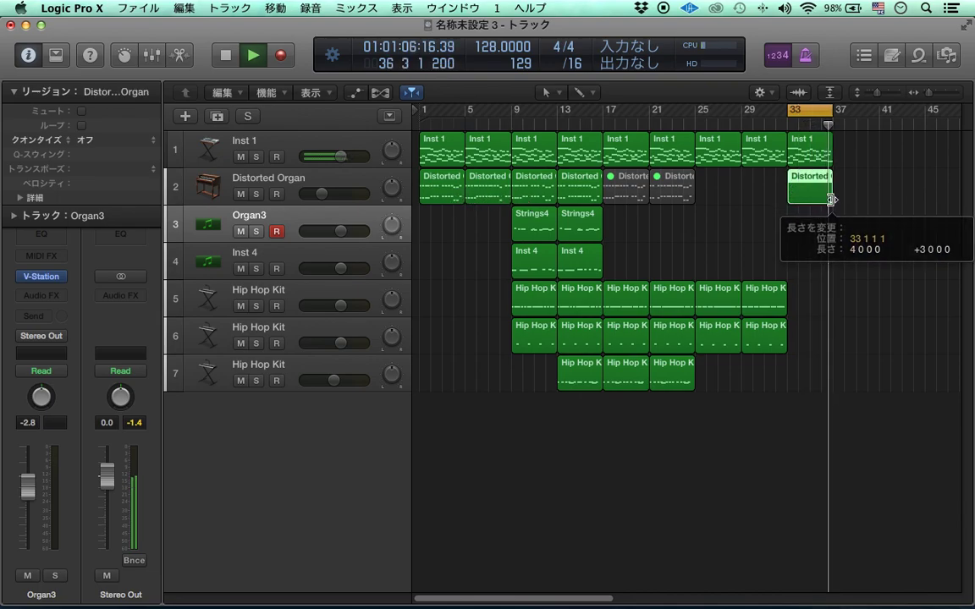
{"action": "double_click", "coordinate": [812, 185]}
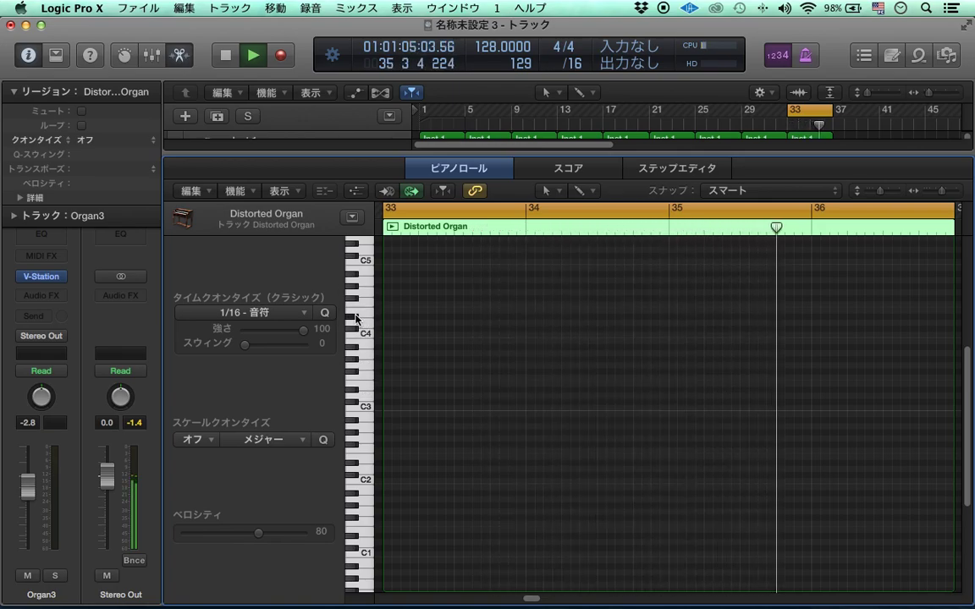
Enter a D#4 note at the start of bar 33, lengthen it to two beats and play it back
{"action": "left_click", "coordinate": [394, 320]}
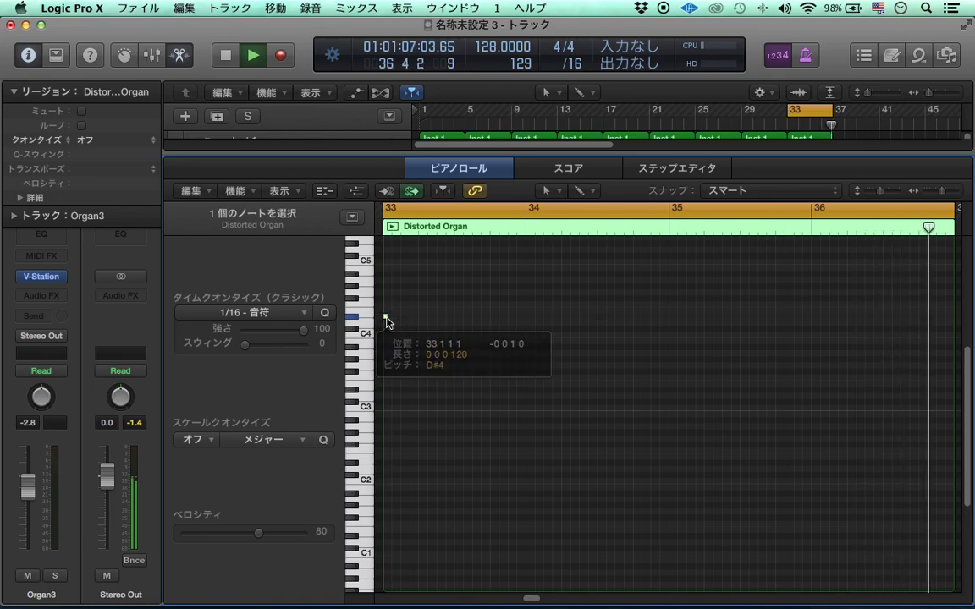
{"action": "key", "text": "space"}
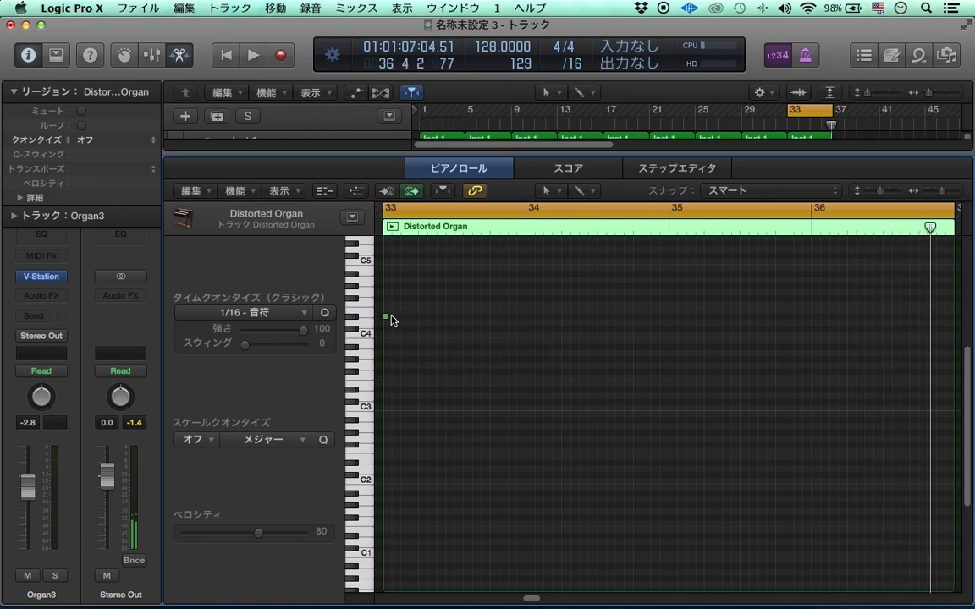
{"action": "left_click", "coordinate": [386, 319]}
{"action": "left_click_drag", "start_coordinate": [387, 317], "coordinate": [453, 336]}
{"action": "left_click", "coordinate": [457, 338]}
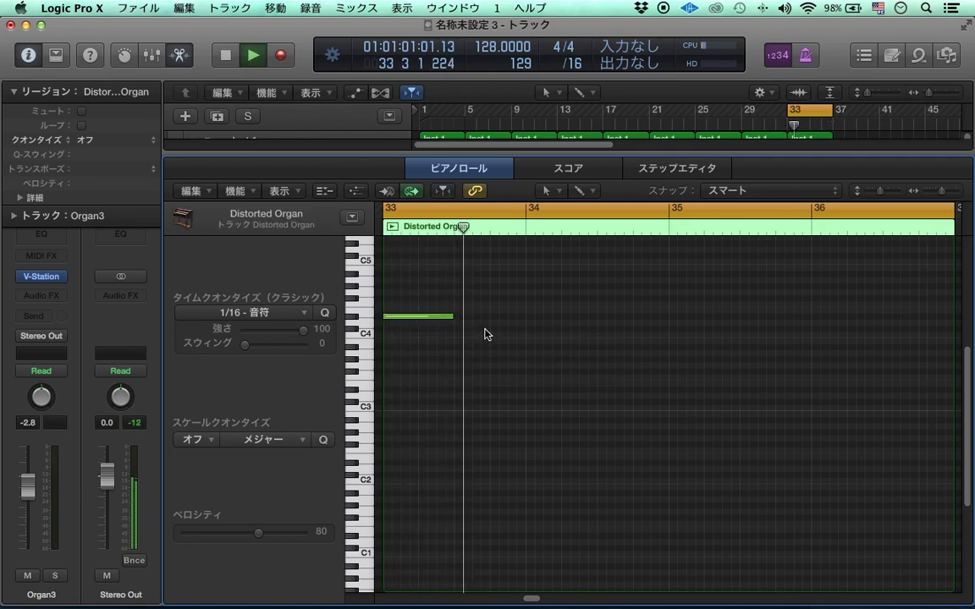
Add a two-beat G4 note on beat 4 of bar 33 and play the phrase
{"action": "key", "text": "space"}
{"action": "left_click_drag", "start_coordinate": [514, 286], "coordinate": [551, 296]}
{"action": "left_click", "coordinate": [533, 332]}
{"action": "key", "text": "space"}
{"action": "left_click", "coordinate": [566, 324]}
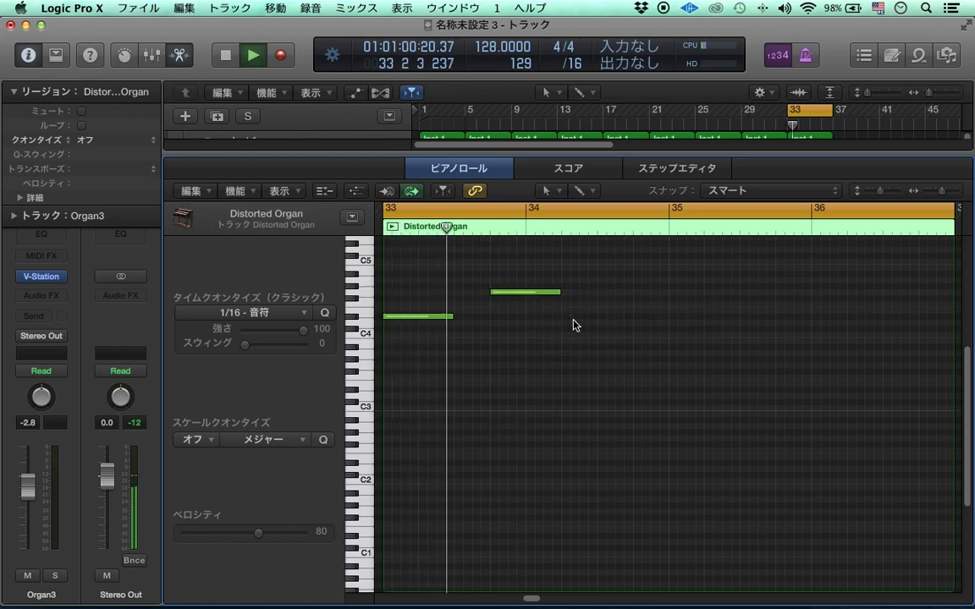
Lengthen the note on beat 4 of bar 33 to three beats, move it to C4 and play the phrase
{"action": "key", "text": "space"}
{"action": "left_click_drag", "start_coordinate": [560, 292], "coordinate": [590, 337]}
{"action": "left_click", "coordinate": [566, 366]}
{"action": "key", "text": "space"}
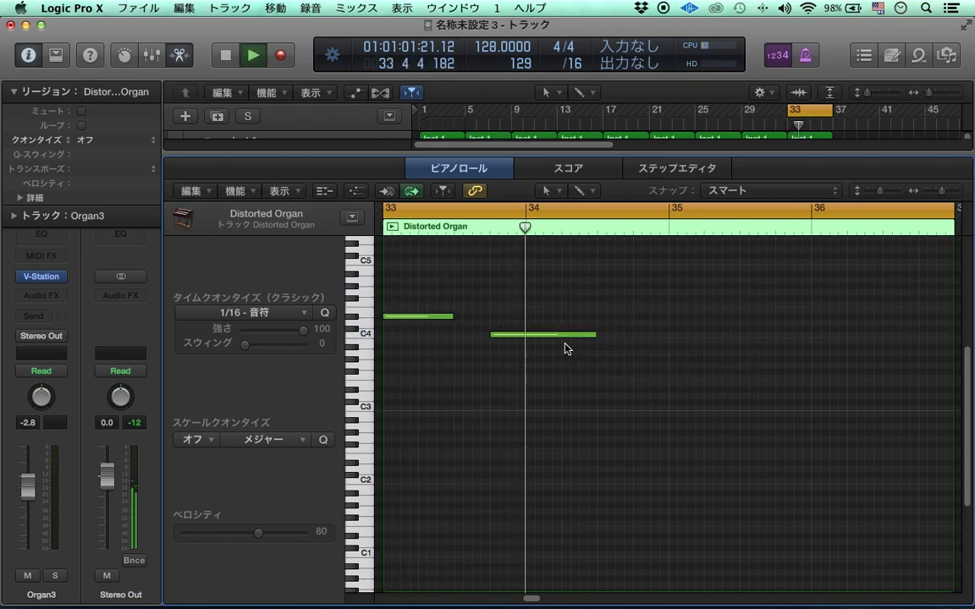
Add a three-beat D4 note on beat 3 of bar 34, play the phrase and dismiss the event list
{"action": "left_click_drag", "start_coordinate": [611, 322], "coordinate": [600, 322]}
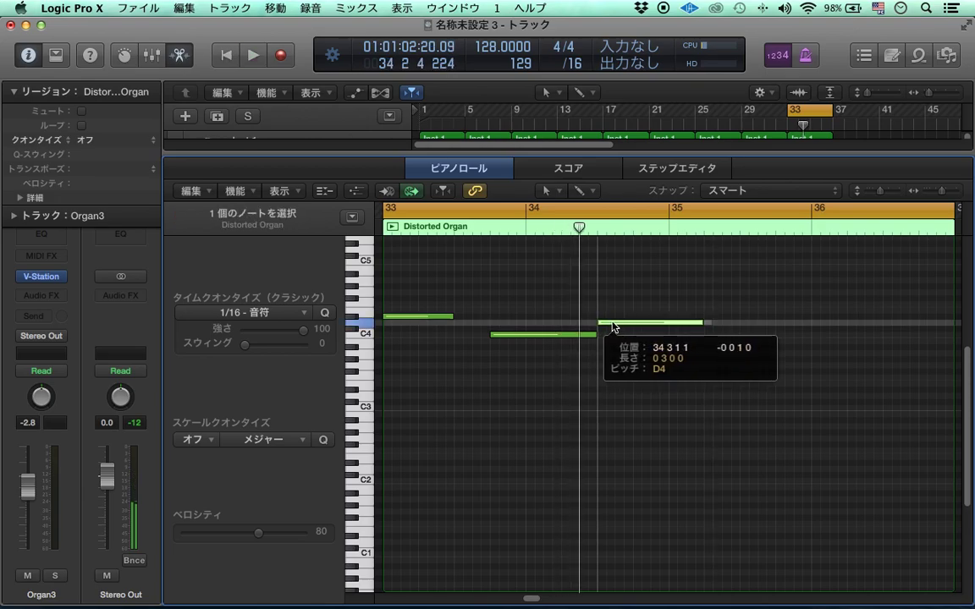
{"action": "left_click", "coordinate": [697, 333]}
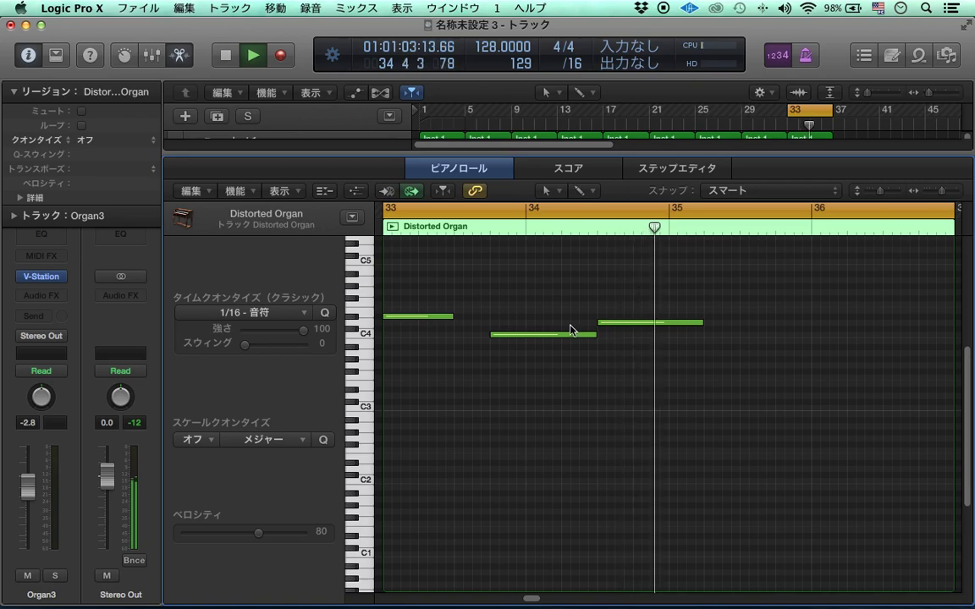
{"action": "key", "text": "space"}
{"action": "key", "text": "alt+e"}
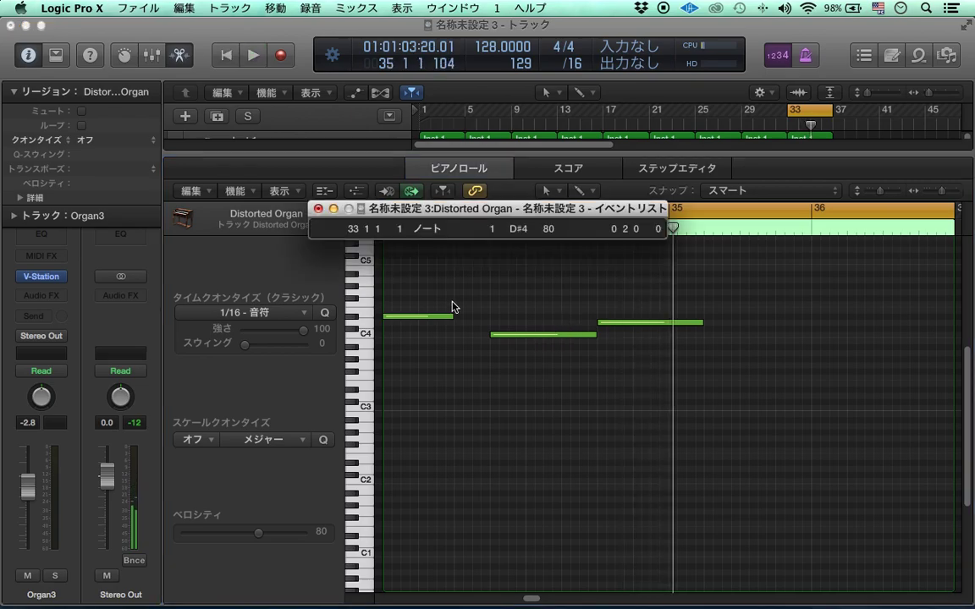
{"action": "left_click", "coordinate": [318, 209]}
Try the note on beat 4 of bar 33 at F4 and delete all three notes from the Distorted Organ region
{"action": "key", "text": "space"}
{"action": "left_click_drag", "start_coordinate": [506, 333], "coordinate": [512, 310]}
{"action": "mouse_move", "coordinate": [512, 310]}
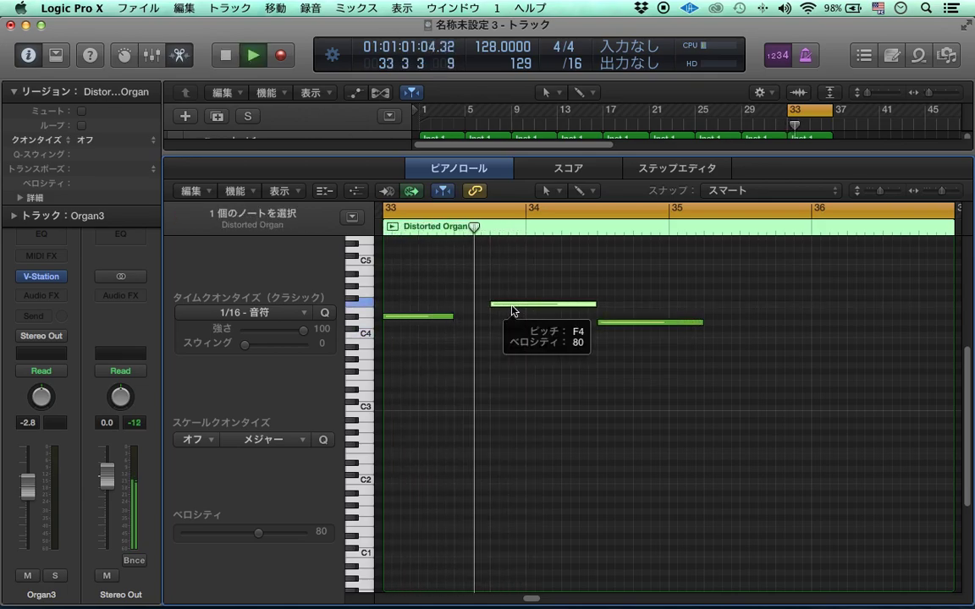
{"action": "left_click_drag", "start_coordinate": [664, 347], "coordinate": [428, 289]}
{"action": "key", "text": "Delete"}
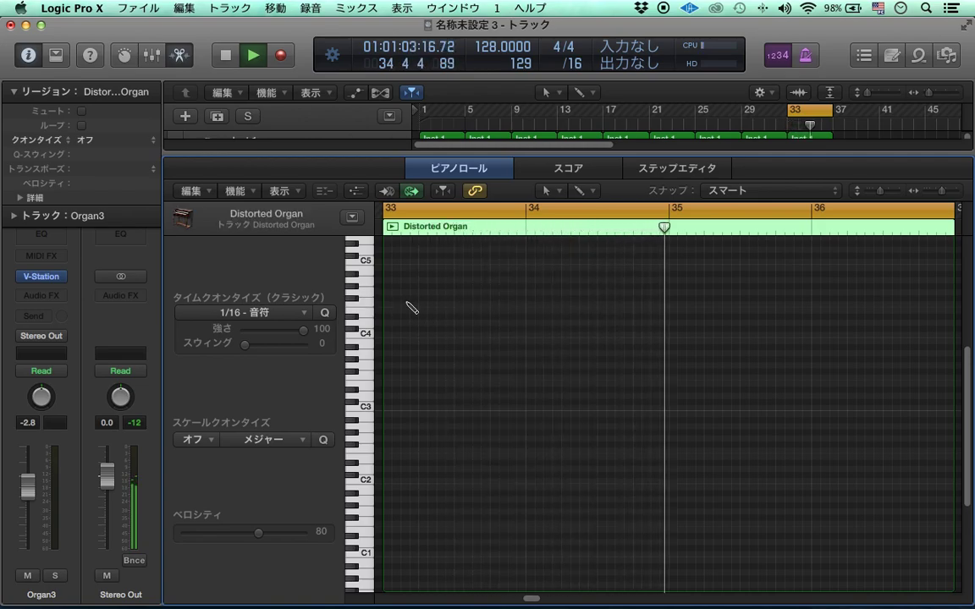
Enter a two-beat G4 note at the start of bar 33 and a two-beat D#4 note on its beat 3
{"action": "left_click", "coordinate": [391, 286]}
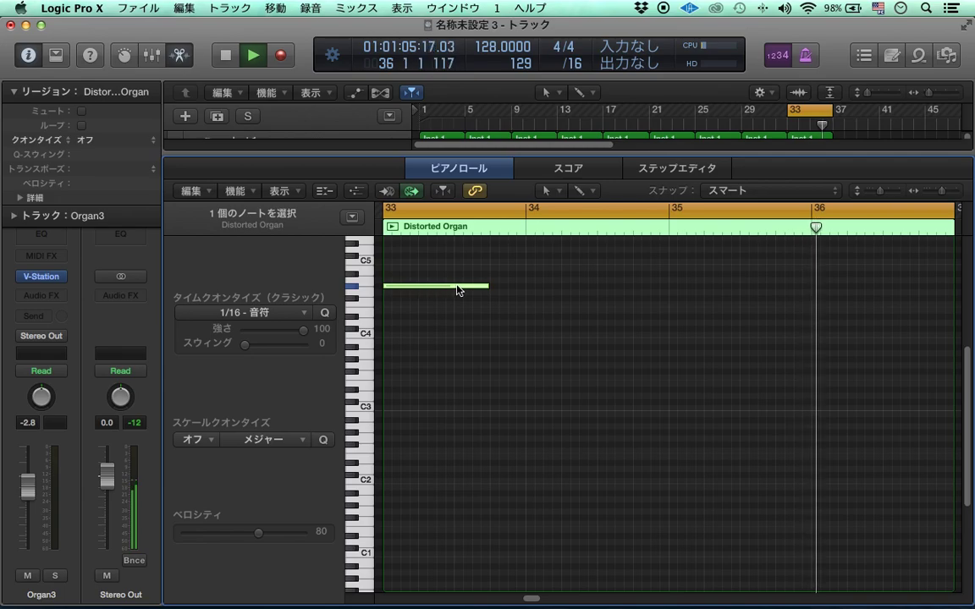
{"action": "double_click", "coordinate": [479, 286]}
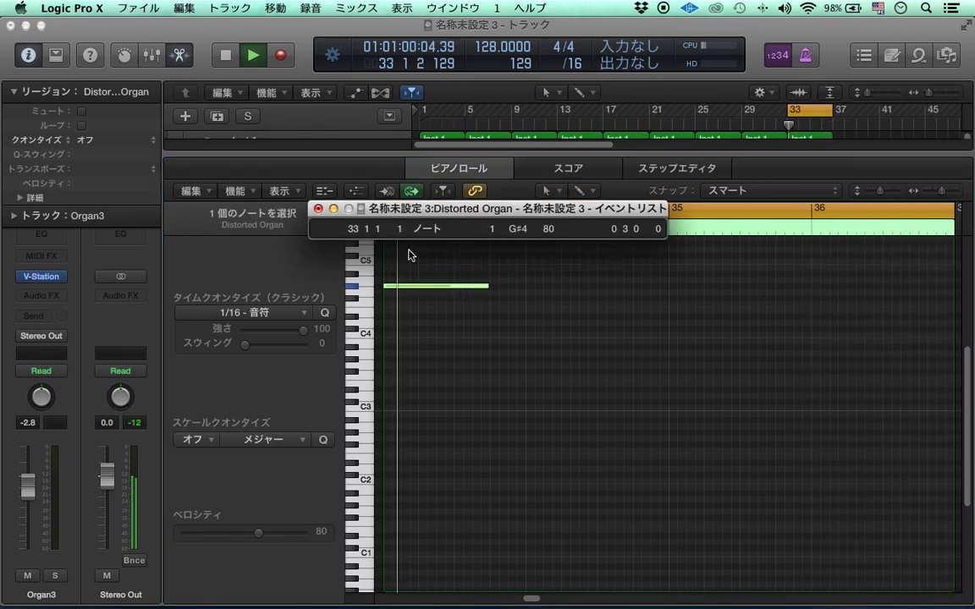
{"action": "left_click", "coordinate": [319, 209]}
{"action": "left_click_drag", "start_coordinate": [487, 286], "coordinate": [450, 293]}
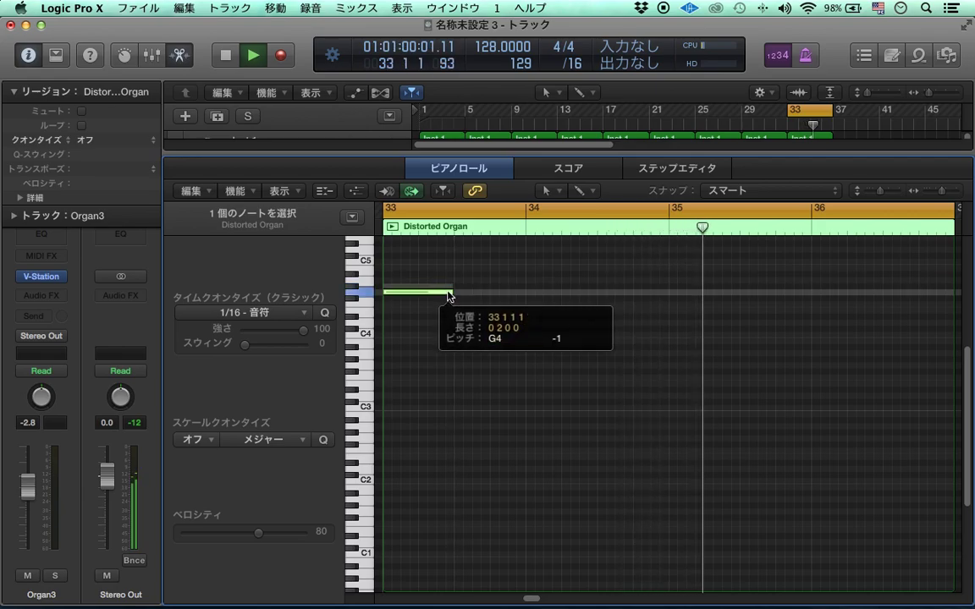
{"action": "left_click", "coordinate": [457, 317]}
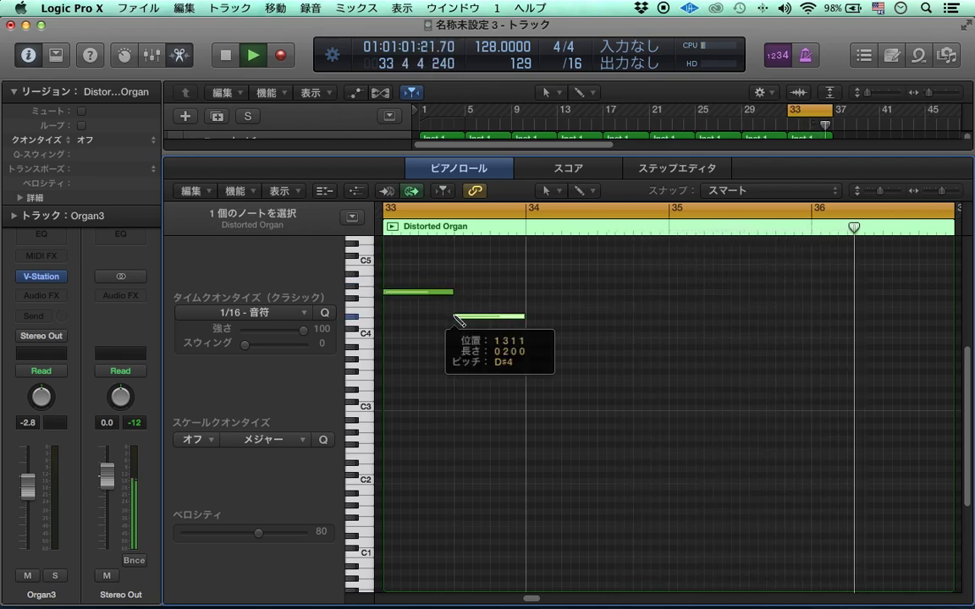
{"action": "left_click_drag", "start_coordinate": [531, 318], "coordinate": [525, 319]}
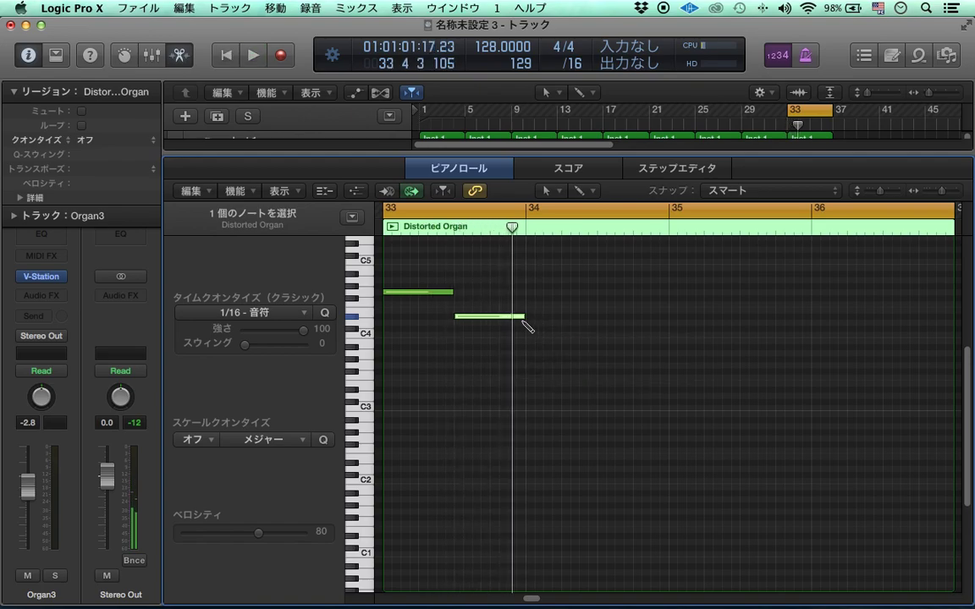
Add D4, F4, G#4, F4, D4 and G#3 notes of length 0 2 1 0 every two beats from bar 34 and play the melody
{"action": "left_click_drag", "start_coordinate": [529, 325], "coordinate": [608, 324]}
{"action": "left_click", "coordinate": [601, 305]}
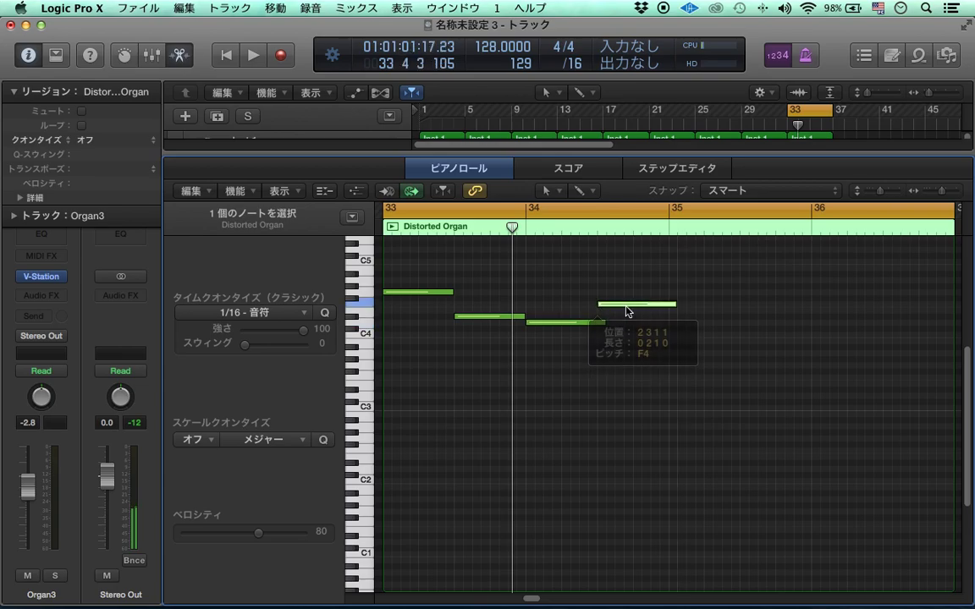
{"action": "left_click", "coordinate": [673, 286]}
{"action": "left_click", "coordinate": [741, 304]}
{"action": "left_click", "coordinate": [813, 322]}
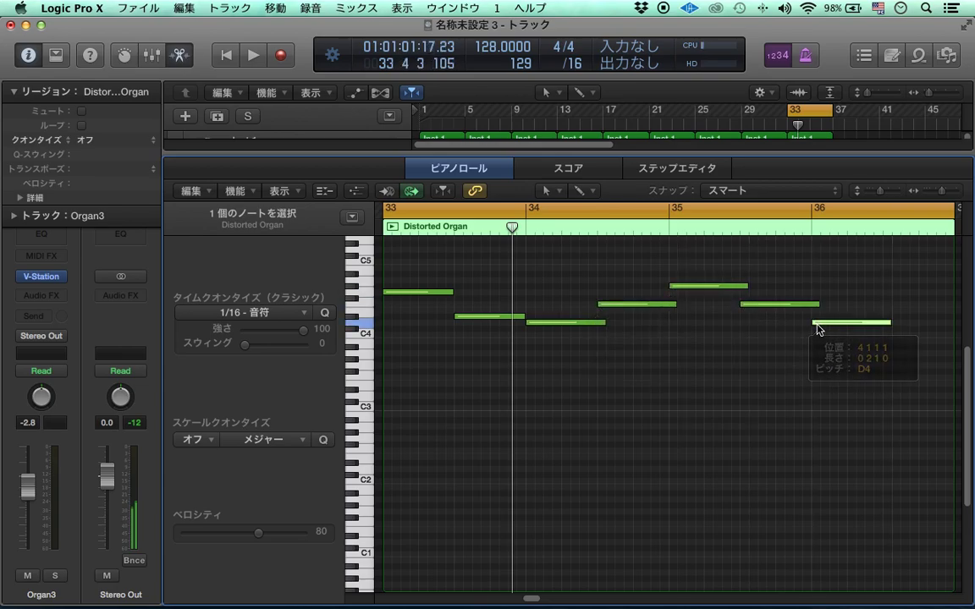
{"action": "key", "text": "space"}
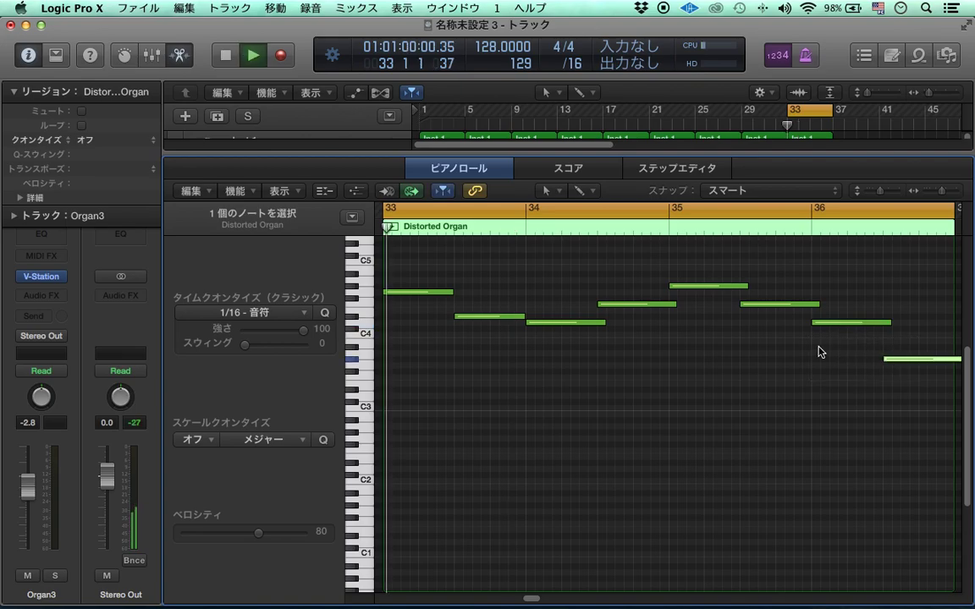
Copy all eight notes an octave down, starting one beat later with unchanged ends, and move the copies up two octaves
{"action": "key", "text": "super+a"}
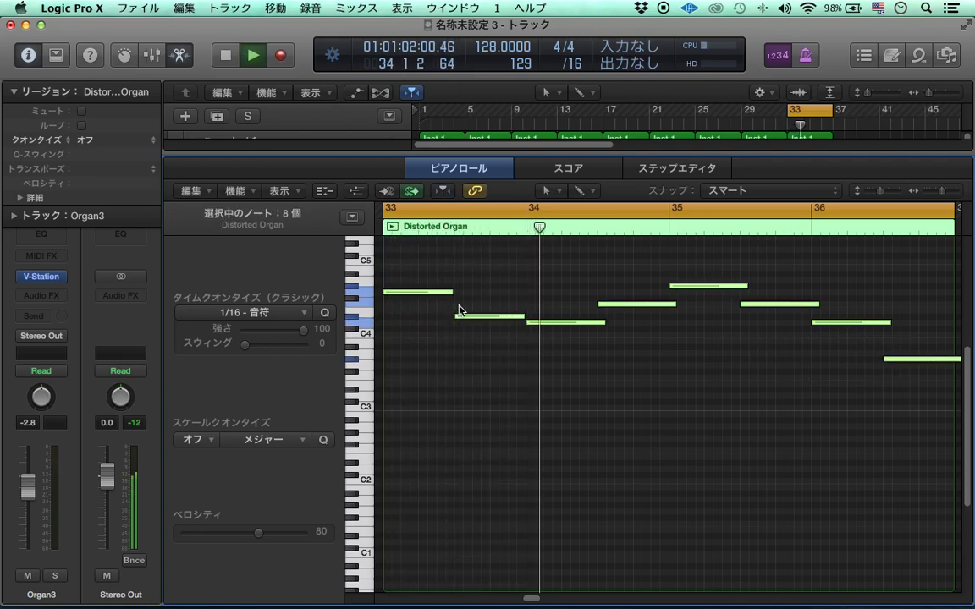
{"action": "left_click_drag", "start_coordinate": [434, 296], "coordinate": [443, 368]}
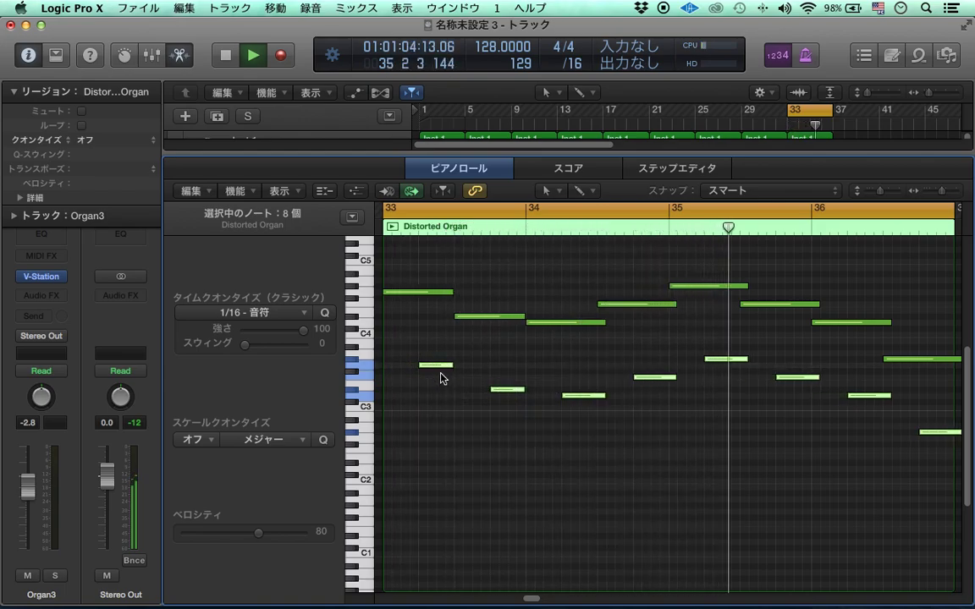
{"action": "scroll", "coordinate": [440, 369], "scroll_direction": "up", "scroll_amount": 3}
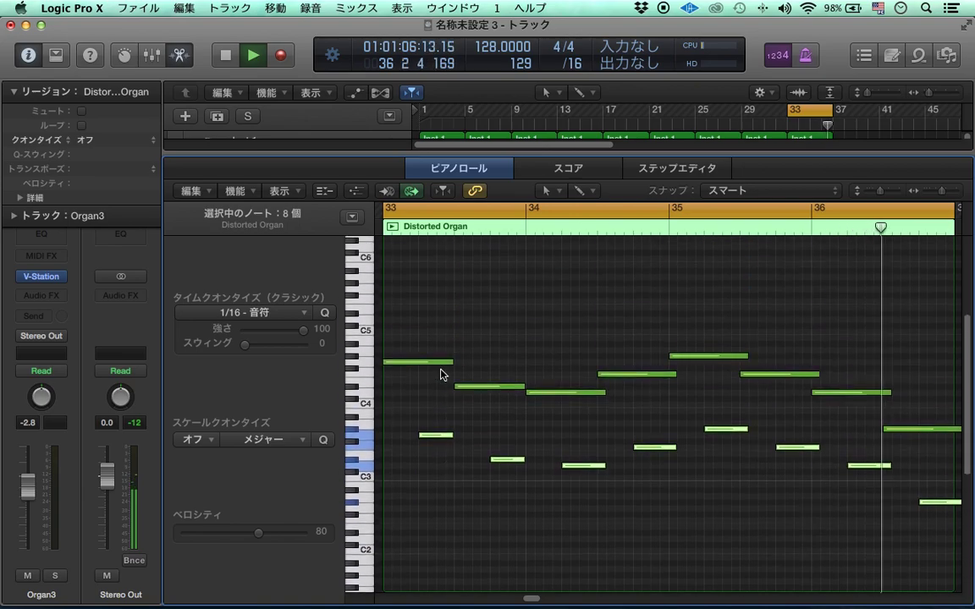
{"action": "left_click_drag", "start_coordinate": [440, 446], "coordinate": [440, 296]}
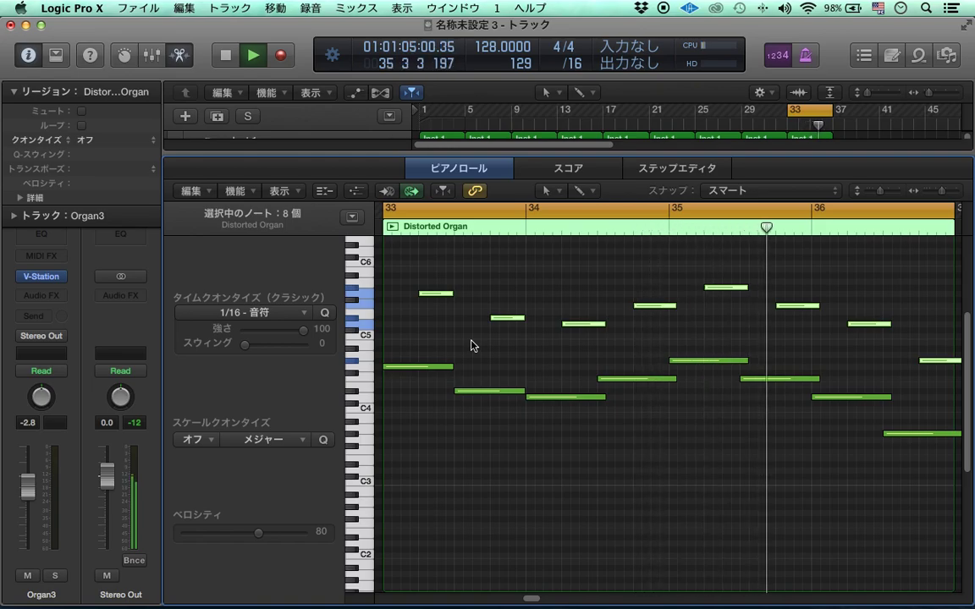
Shorten the eight upper notes of the Distorted Organ melody to half their rhythm and copy them one beat later at the same pitches
{"action": "key", "text": "e"}
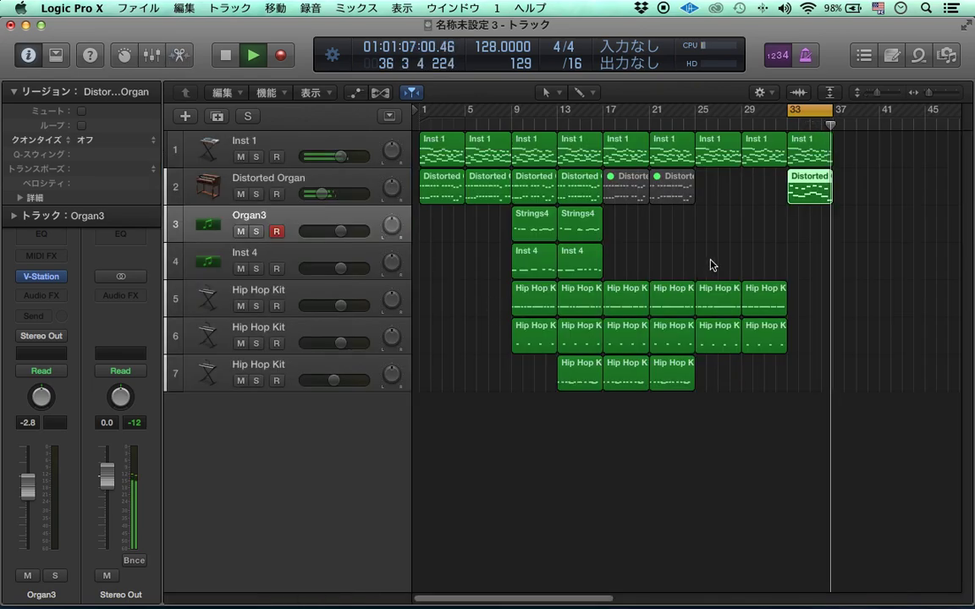
{"action": "key", "text": "e"}
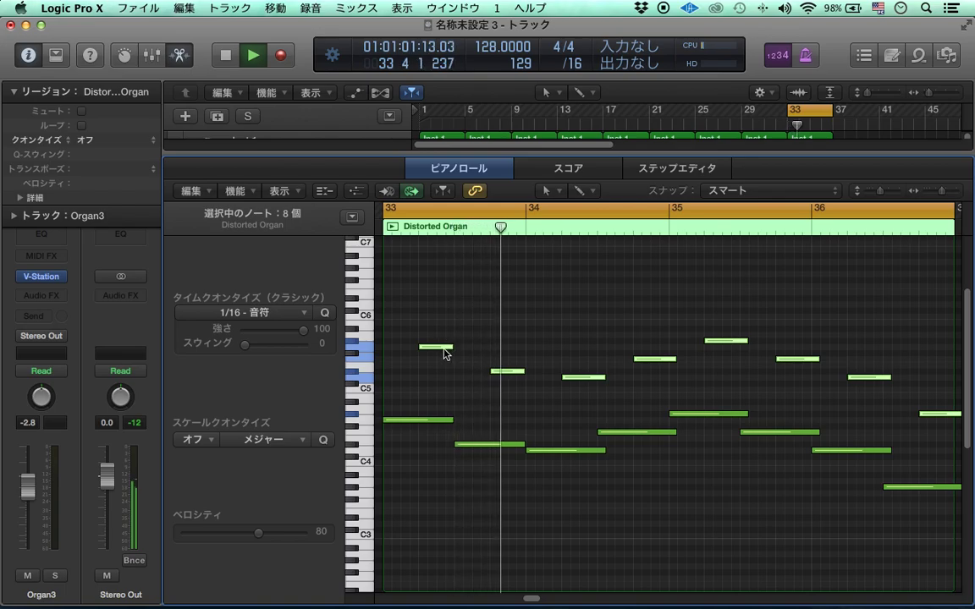
{"action": "mouse_move", "coordinate": [453, 347]}
{"action": "left_mouse_down"}
{"action": "mouse_move", "coordinate": [427, 349]}
{"action": "mouse_move", "coordinate": [462, 349]}
{"action": "left_mouse_up"}
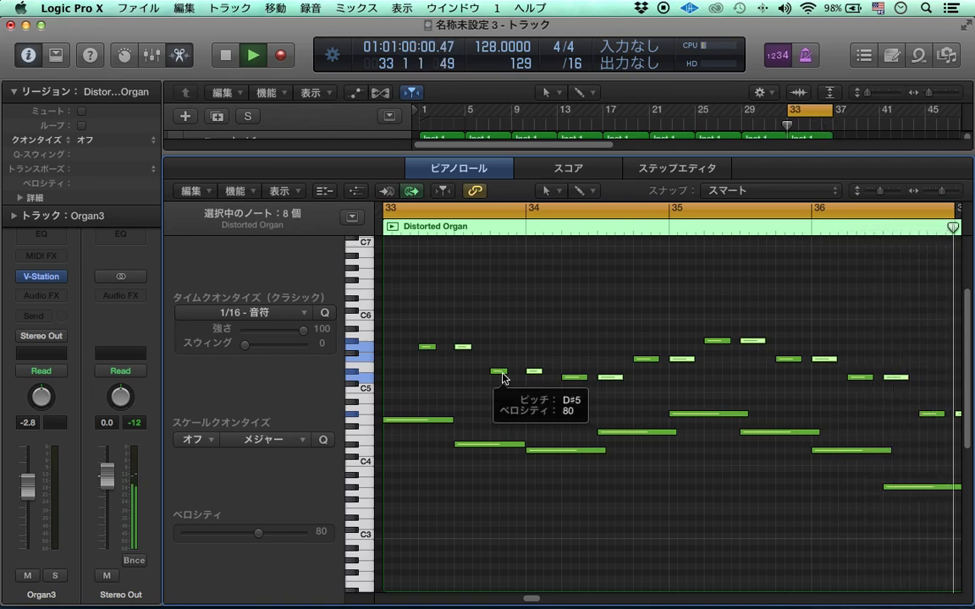
Trim the Distorted Organ region at bar 33 to end at bar 37 and repeat it once
{"action": "key", "text": "p"}
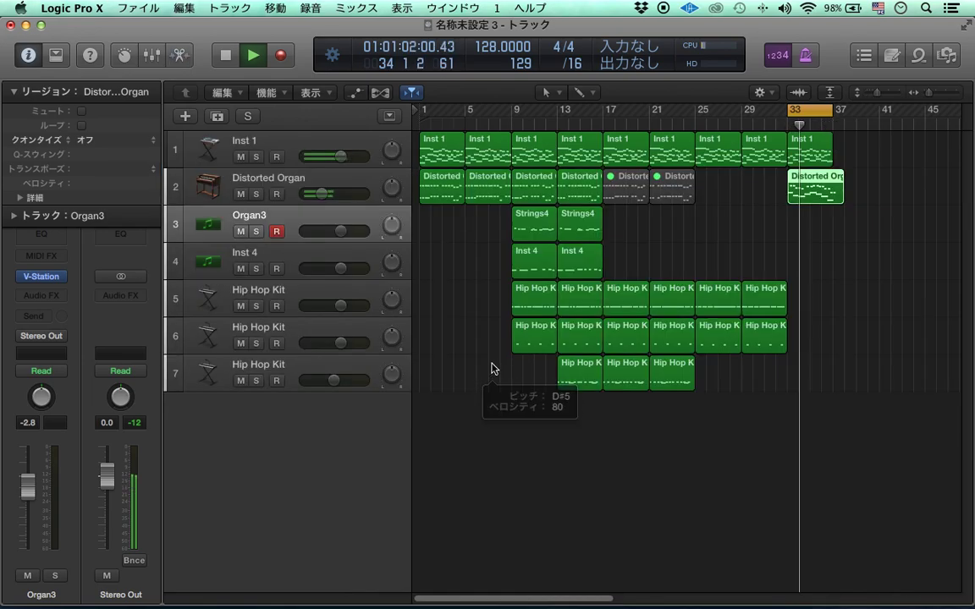
{"action": "left_click_drag", "start_coordinate": [841, 195], "coordinate": [831, 196]}
{"action": "key", "text": "super+r"}
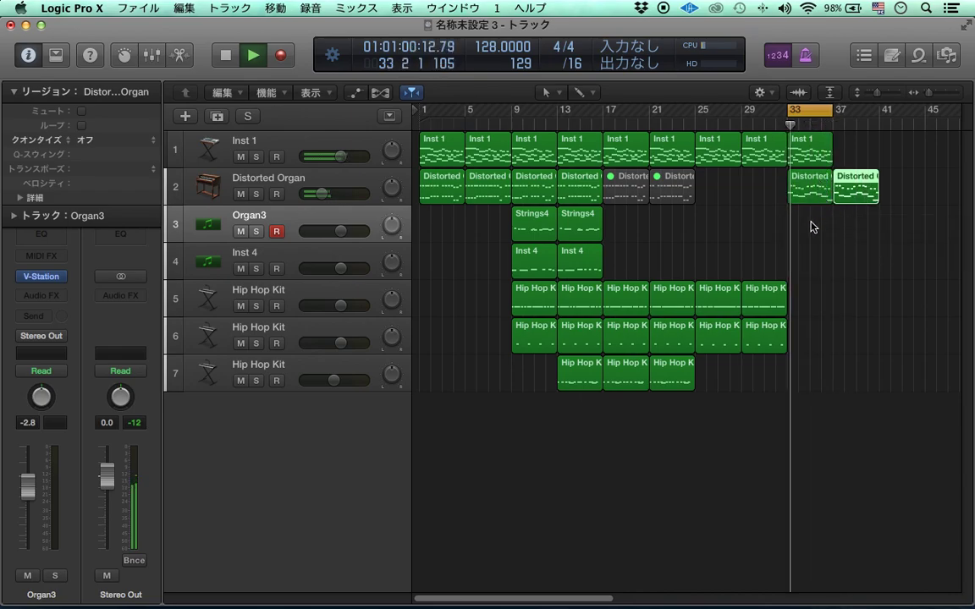
Create an Organ3 region spanning bars 33 to 37 and open it for note editing
{"action": "left_click", "coordinate": [798, 235]}
{"action": "left_click_drag", "start_coordinate": [797, 231], "coordinate": [833, 229]}
{"action": "double_click", "coordinate": [816, 237]}
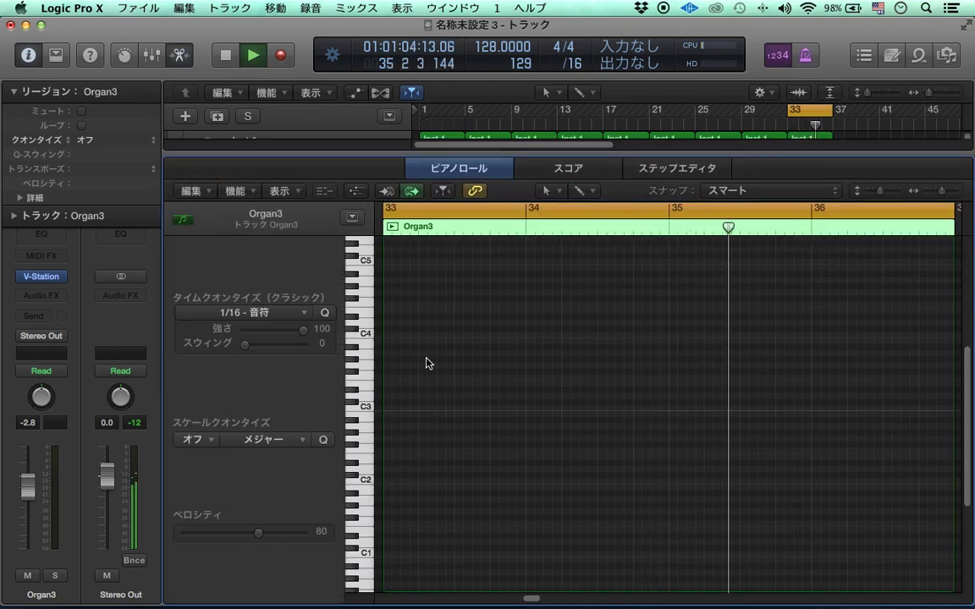
Enter short D4, C4, G#3 and F3 notes every two beats from bar 33 and the same four again from bar 35
{"action": "left_click", "coordinate": [389, 323]}
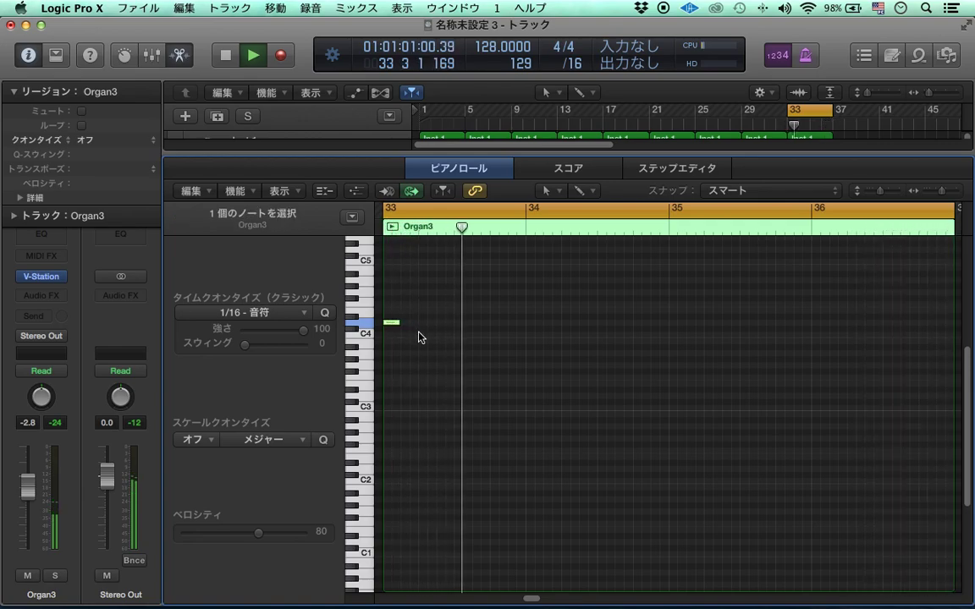
{"action": "key", "text": "space"}
{"action": "key", "text": "space"}
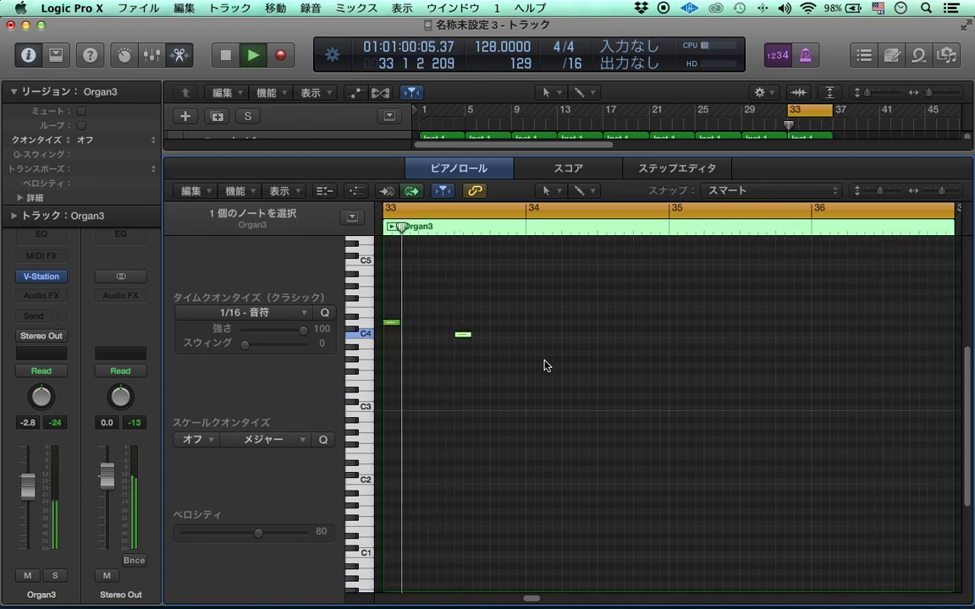
{"action": "left_click", "coordinate": [531, 360]}
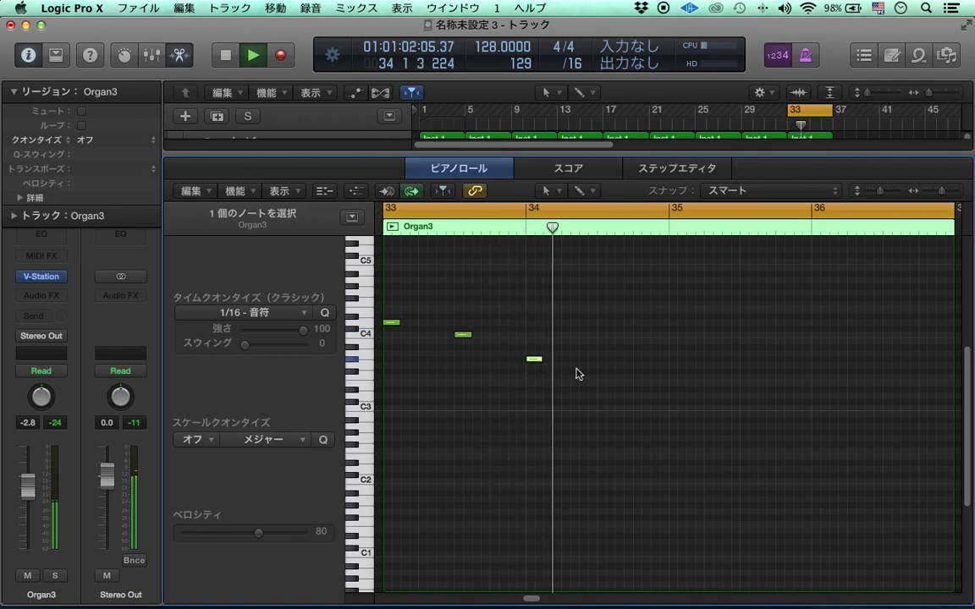
{"action": "left_click", "coordinate": [603, 376]}
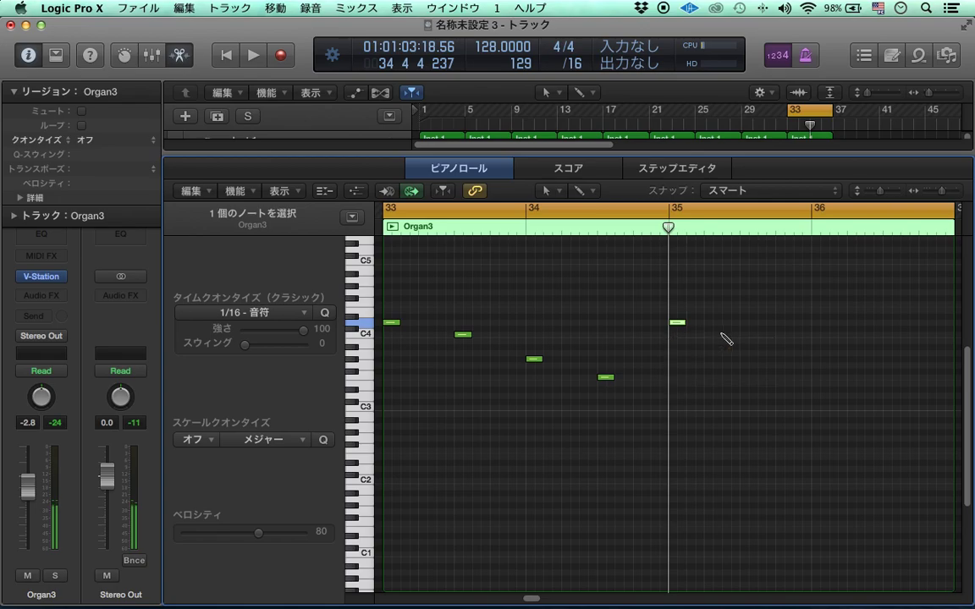
{"action": "left_click", "coordinate": [742, 334]}
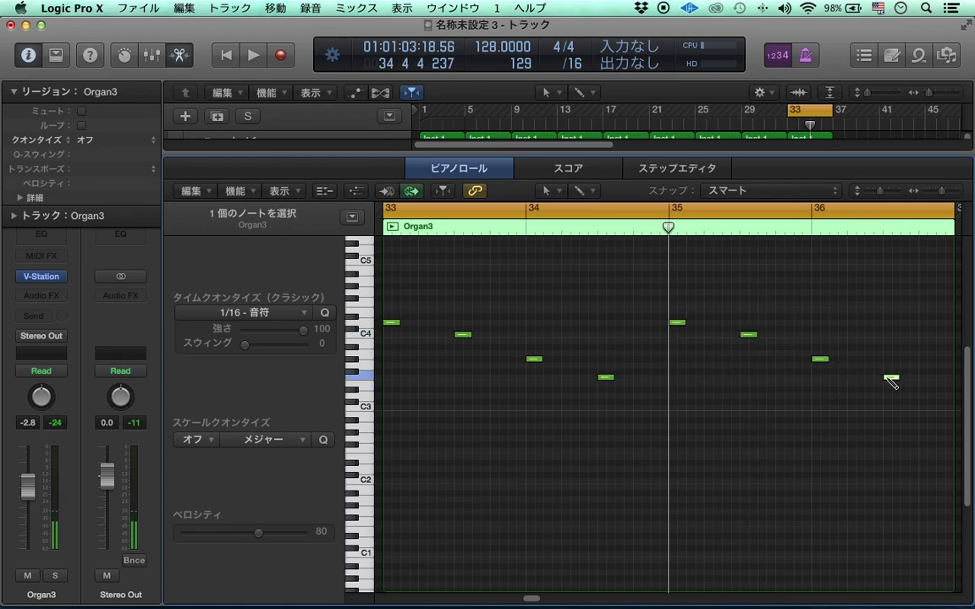
{"action": "key", "text": "space"}
{"action": "left_click", "coordinate": [753, 381]}
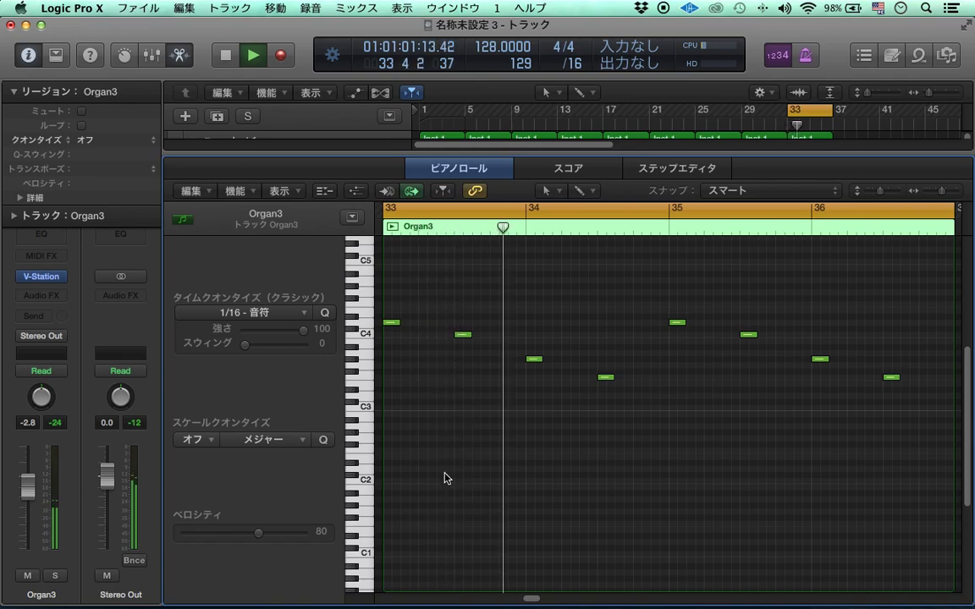
Lower the last Organ3 note, on beat 3 of bar 36, to D3 and return to the arrangement
{"action": "key", "text": "p"}
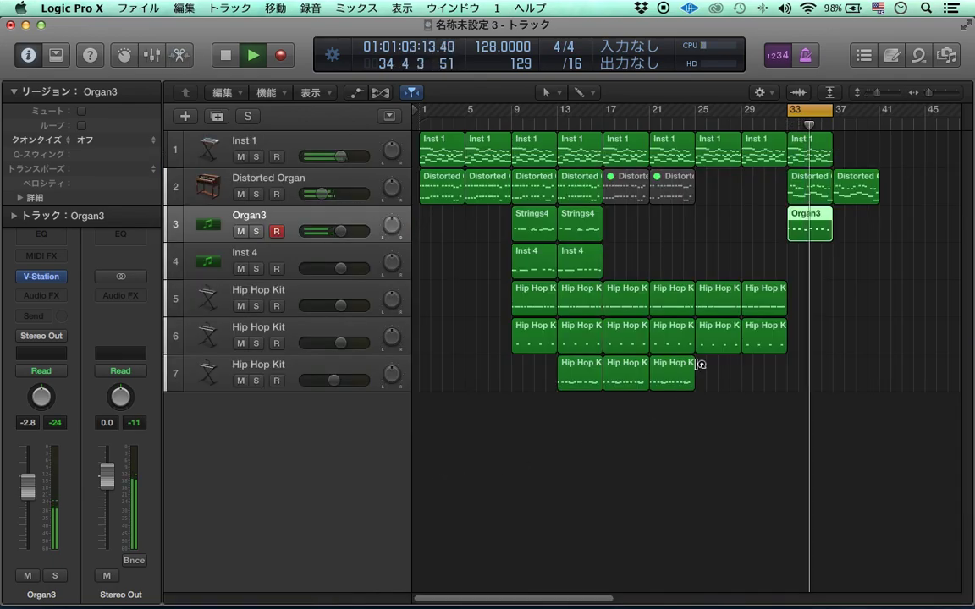
{"action": "double_click", "coordinate": [831, 221]}
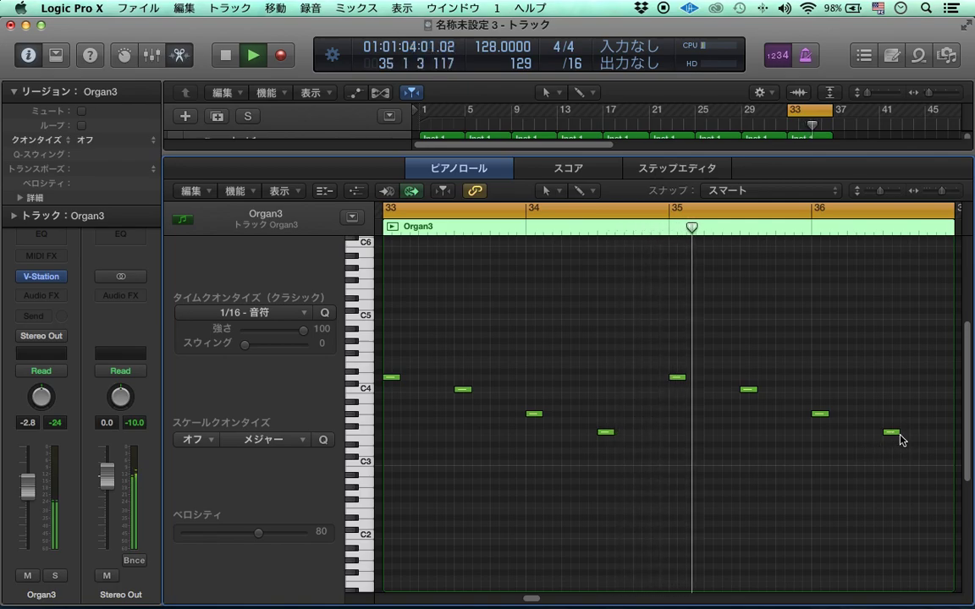
{"action": "mouse_move", "coordinate": [895, 439]}
{"action": "mouse_move", "coordinate": [893, 434]}
{"action": "left_mouse_down"}
{"action": "mouse_move", "coordinate": [897, 384]}
{"action": "mouse_move", "coordinate": [897, 450]}
{"action": "left_mouse_up"}
{"action": "left_click", "coordinate": [888, 420]}
{"action": "left_click", "coordinate": [888, 418]}
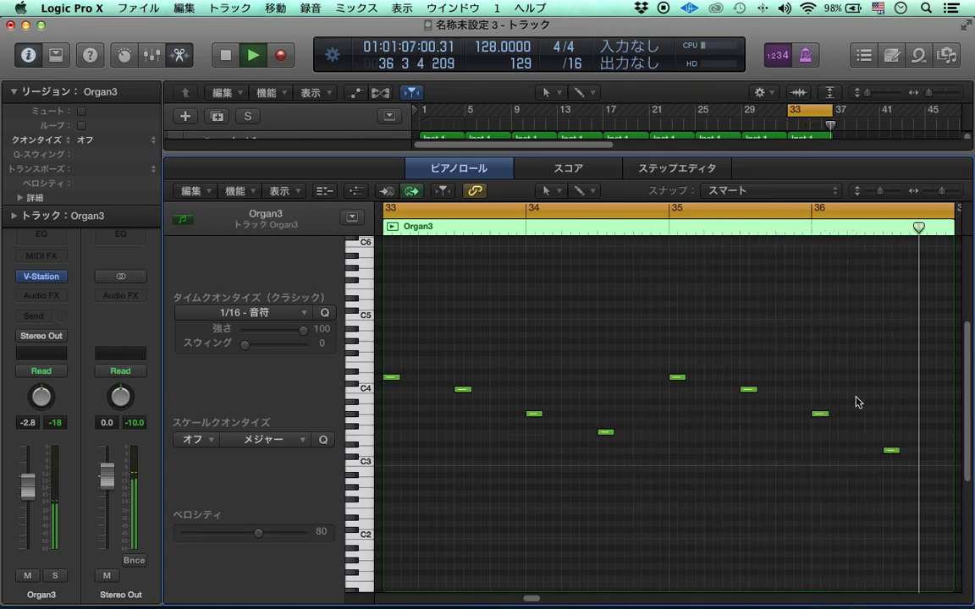
{"action": "key", "text": "e"}
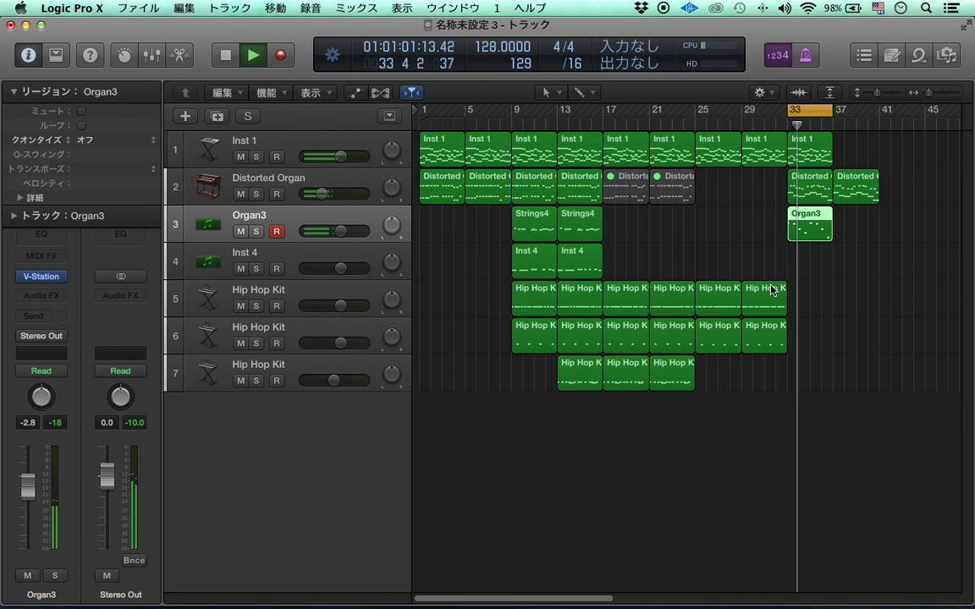
Create an Inst 4 region spanning bars 33 to 37 and open it for note editing
{"action": "left_click", "coordinate": [817, 268]}
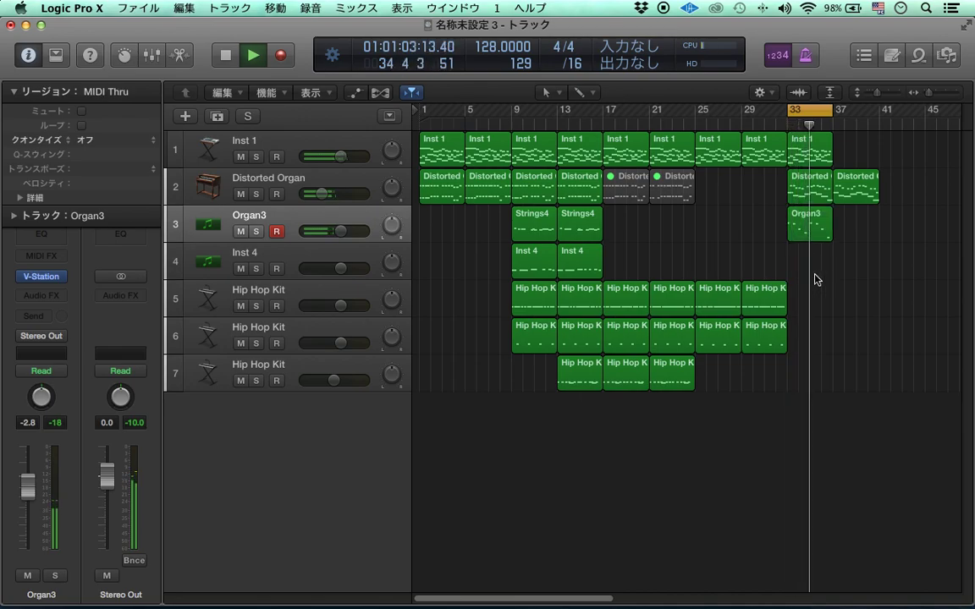
{"action": "left_click", "coordinate": [795, 270], "text": "super"}
{"action": "left_click_drag", "start_coordinate": [807, 268], "coordinate": [828, 269]}
{"action": "key", "text": "e"}
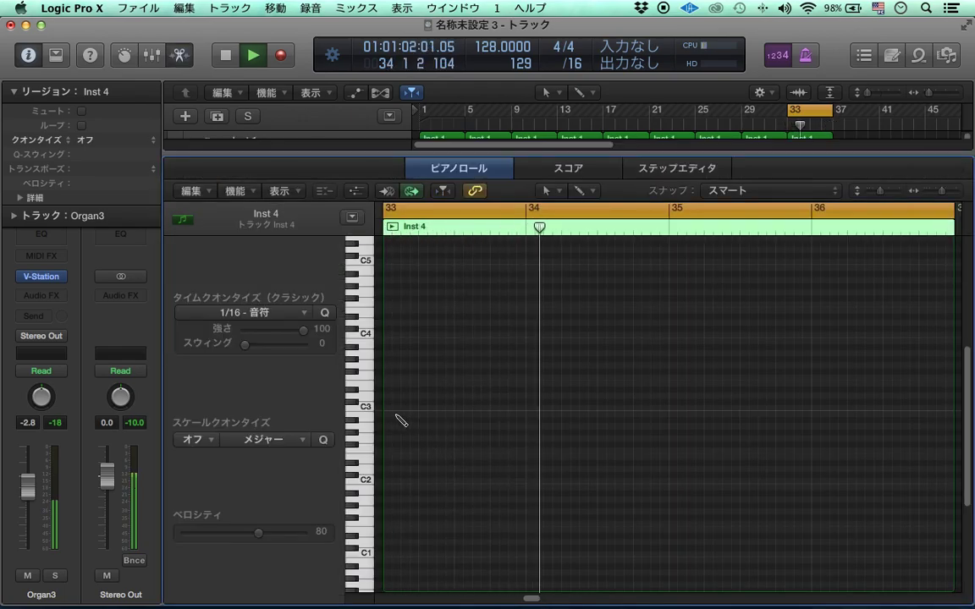
Enter short Inst 4 notes: C2 on beats 1 and 2 of bar 33, D#2 on its beat 4 and D2 at bar 34
{"action": "scroll", "coordinate": [404, 464], "scroll_direction": "down", "scroll_amount": 2}
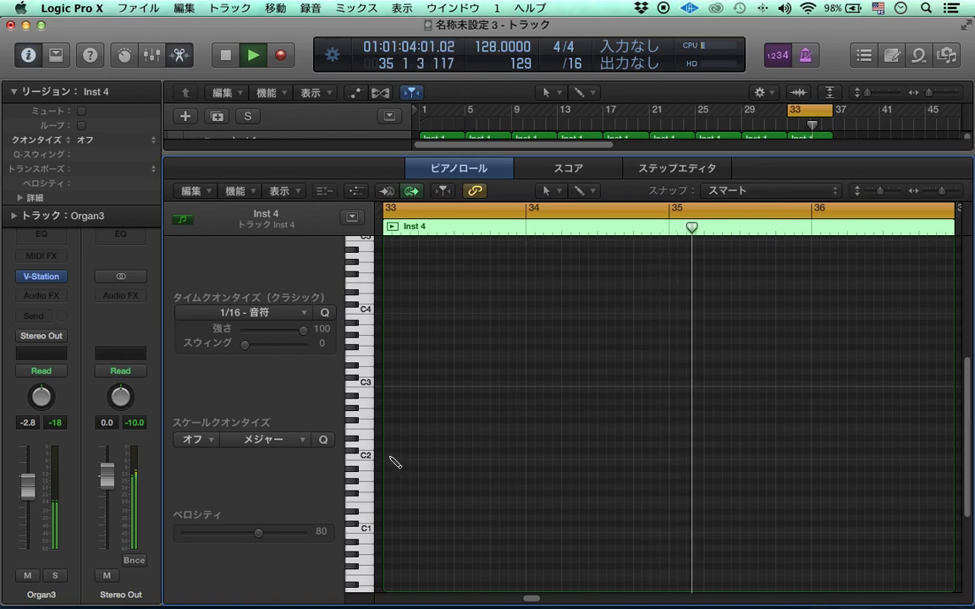
{"action": "left_click", "coordinate": [394, 458]}
{"action": "left_click_drag", "start_coordinate": [395, 457], "coordinate": [387, 457]}
{"action": "left_click", "coordinate": [420, 457]}
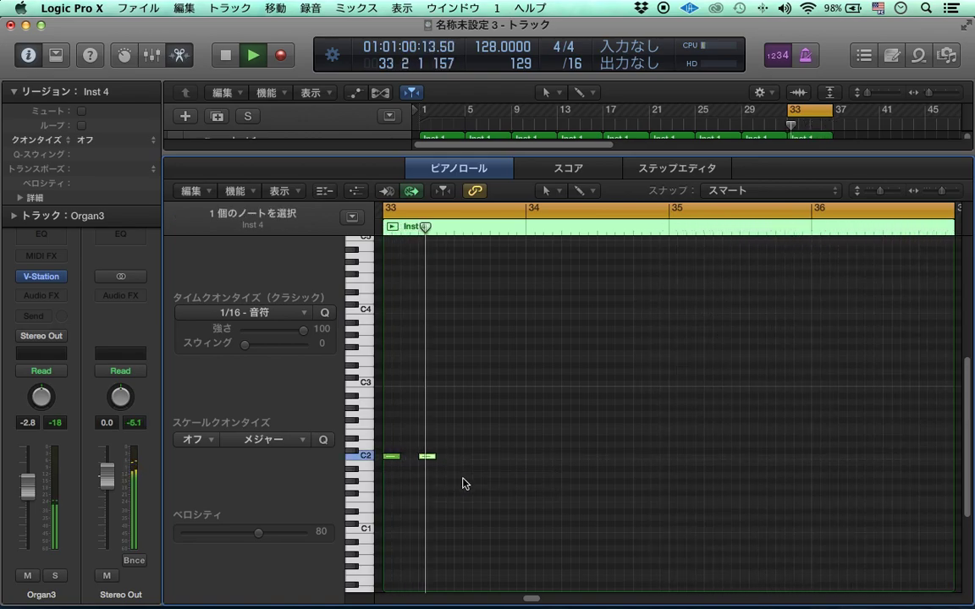
{"action": "key", "text": "space"}
{"action": "key", "text": "space"}
{"action": "left_click", "coordinate": [528, 444]}
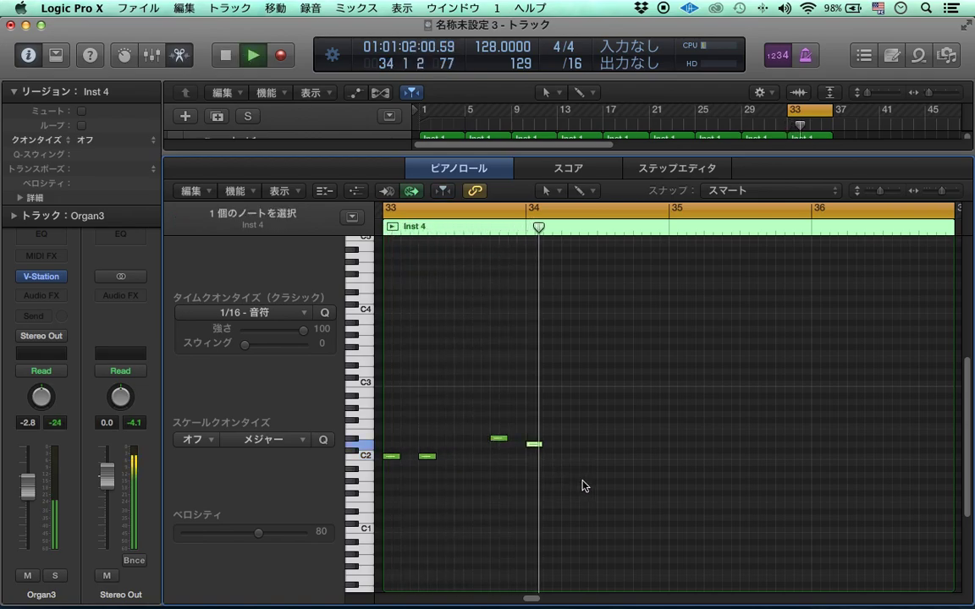
Add a one-beat note on beat 2 of bar 34, play it at G#1 and raise it to F2
{"action": "key", "text": "space"}
{"action": "left_click", "coordinate": [562, 475]}
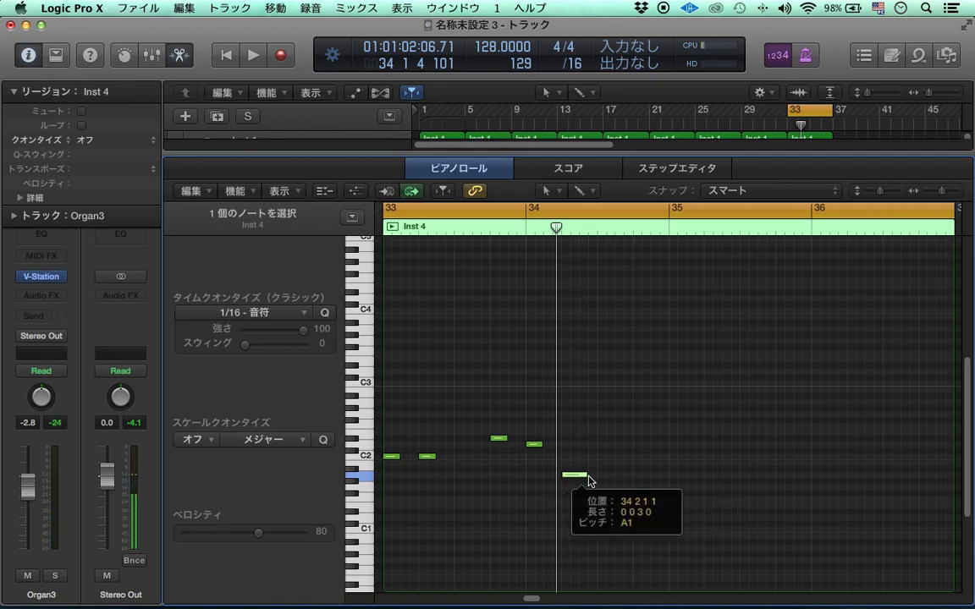
{"action": "left_click_drag", "start_coordinate": [573, 477], "coordinate": [595, 482]}
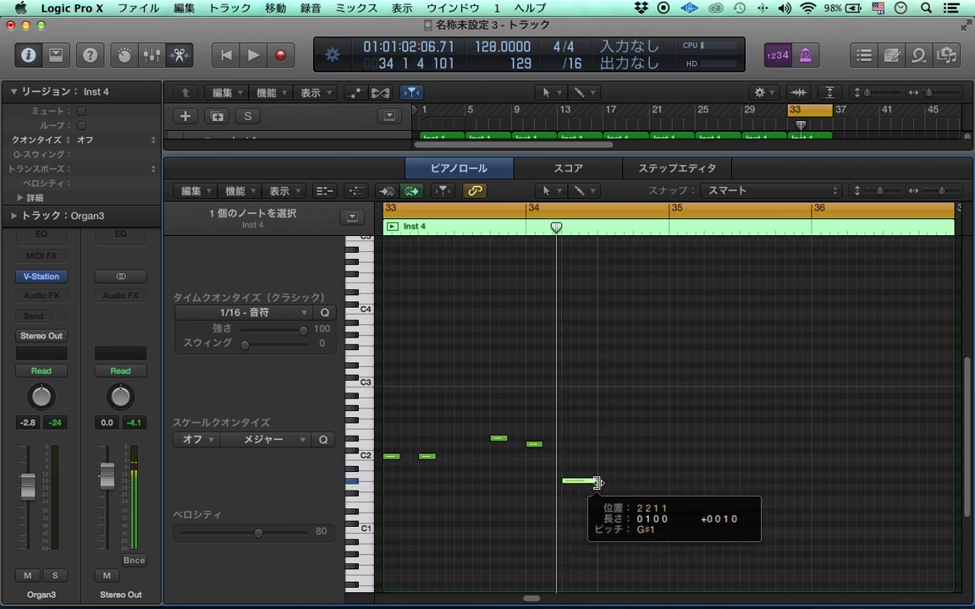
{"action": "key", "text": "space"}
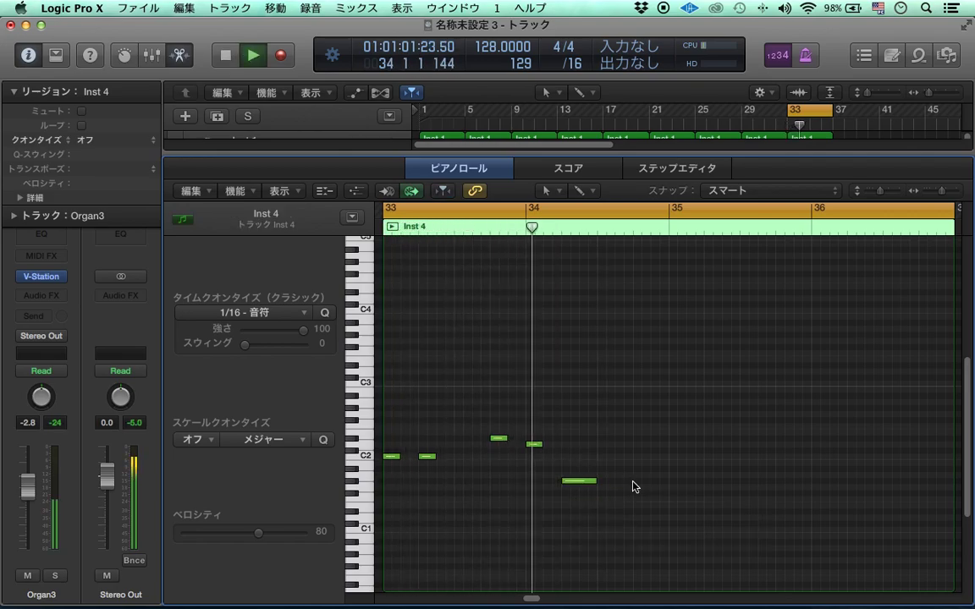
{"action": "key", "text": "space"}
{"action": "left_click_drag", "start_coordinate": [583, 481], "coordinate": [583, 427]}
{"action": "key", "text": "space"}
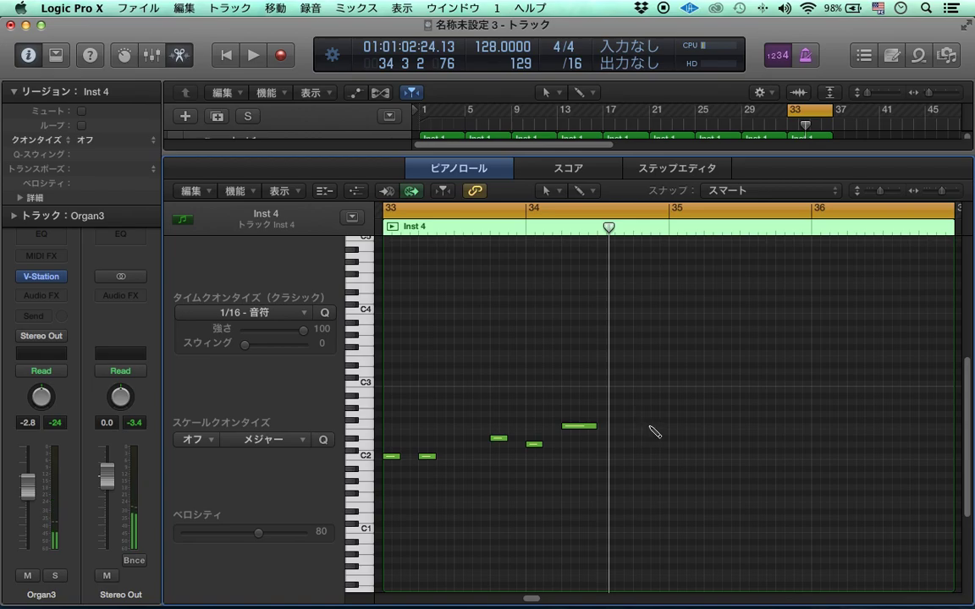
Add half-beat F2 and G2 notes from beat 4 of bar 34 and, on beats 1 and 2 of bar 35, two G#2 notes lowered to F2
{"action": "left_click", "coordinate": [652, 425], "text": "super"}
{"action": "left_click_drag", "start_coordinate": [687, 434], "coordinate": [641, 427]}
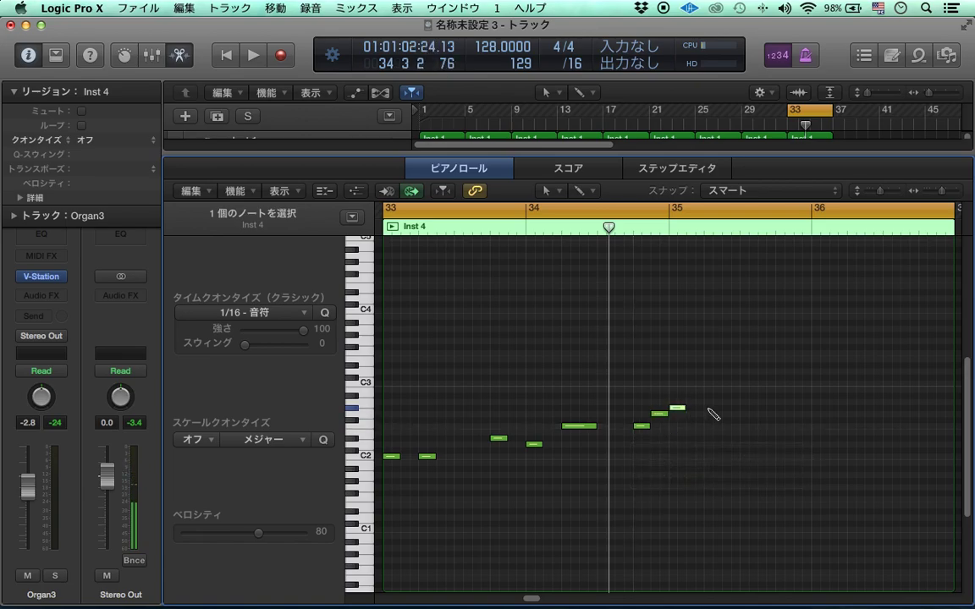
{"action": "left_click", "coordinate": [711, 410], "text": "super"}
{"action": "key", "text": "space"}
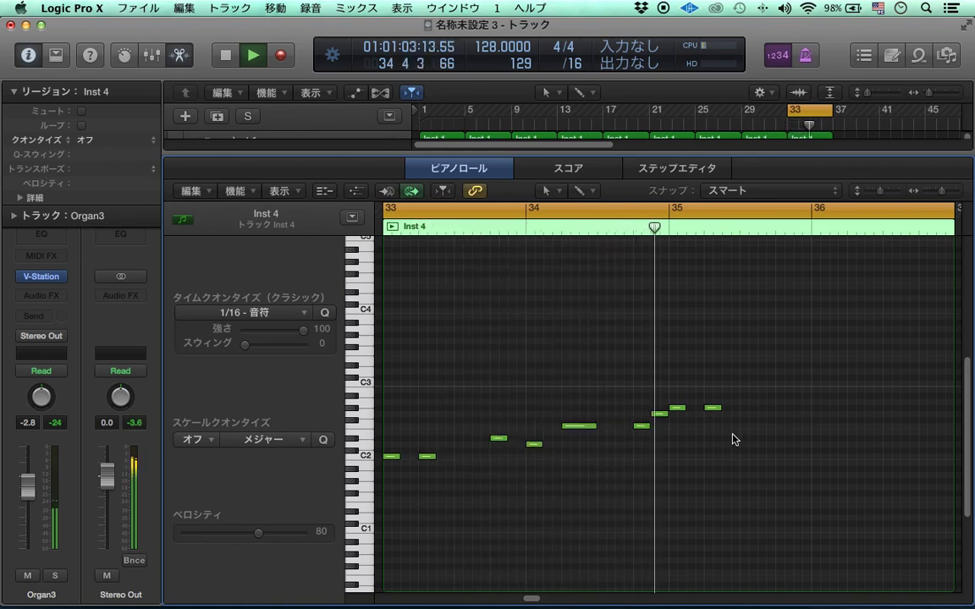
{"action": "key", "text": "space"}
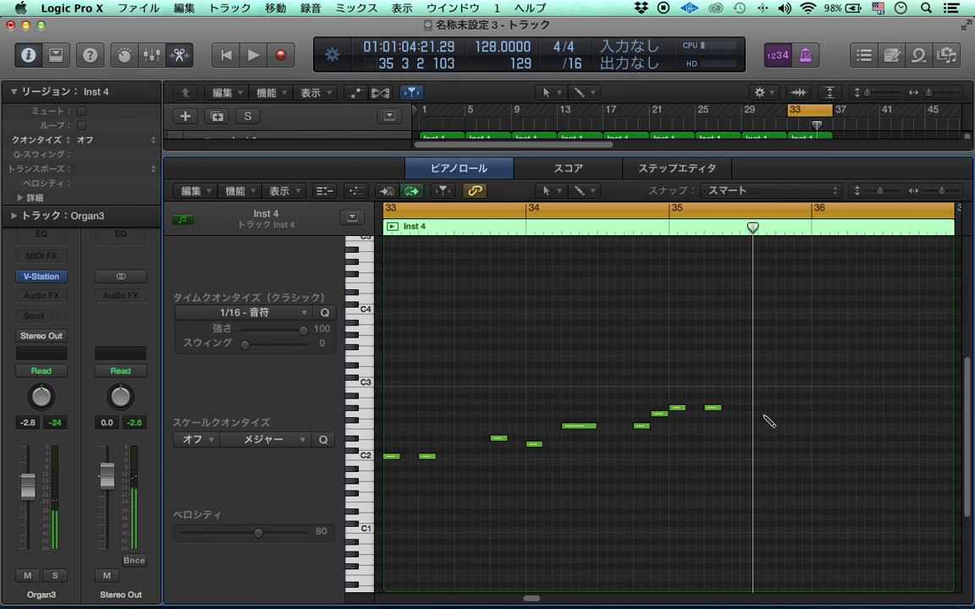
{"action": "left_click_drag", "start_coordinate": [682, 412], "coordinate": [682, 430]}
{"action": "key", "text": "space"}
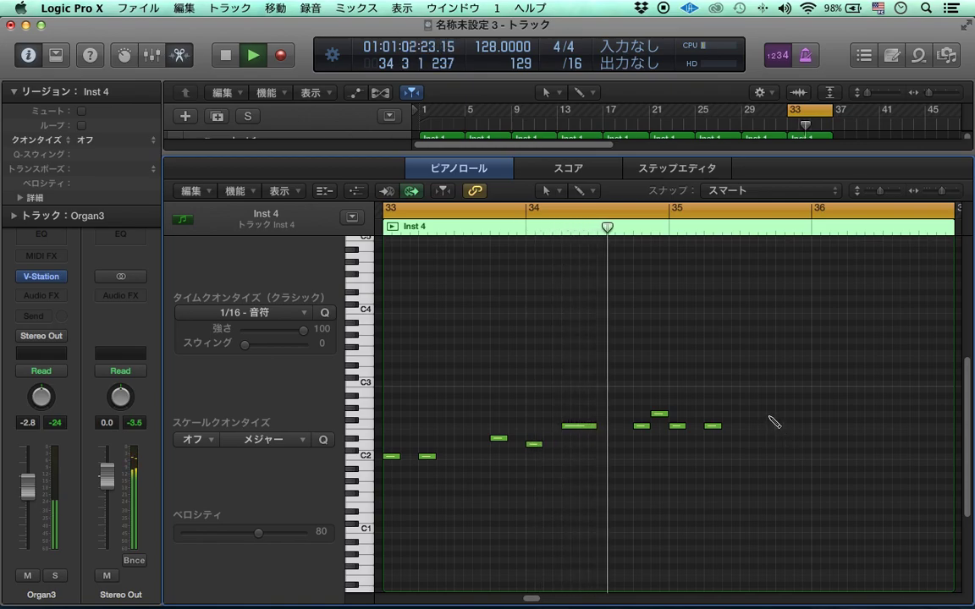
Add a short G#2 note half a beat before beat 4 of bar 35 and two F2 notes after it
{"action": "left_click", "coordinate": [761, 408]}
{"action": "left_click", "coordinate": [779, 426]}
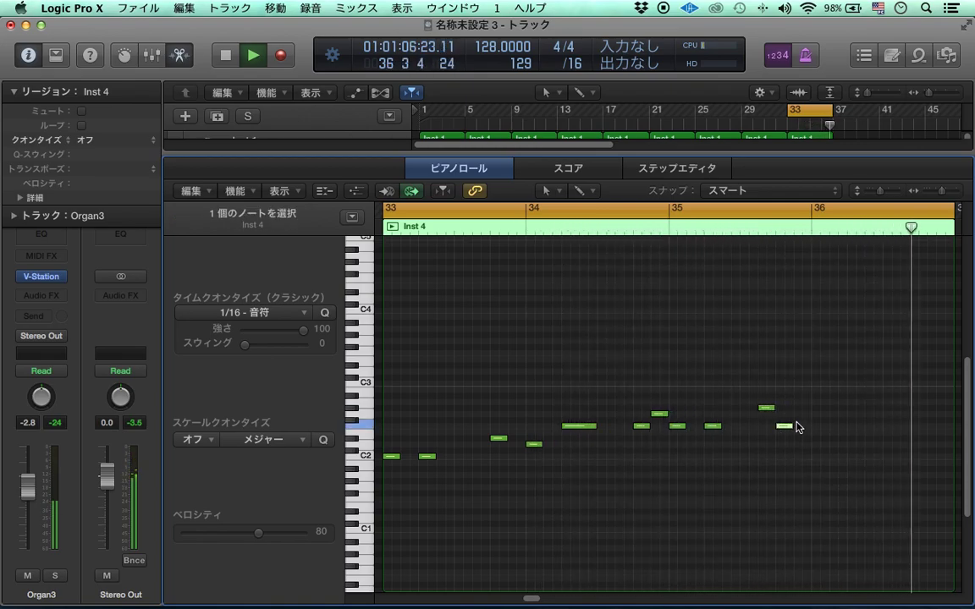
{"action": "left_click", "coordinate": [810, 426]}
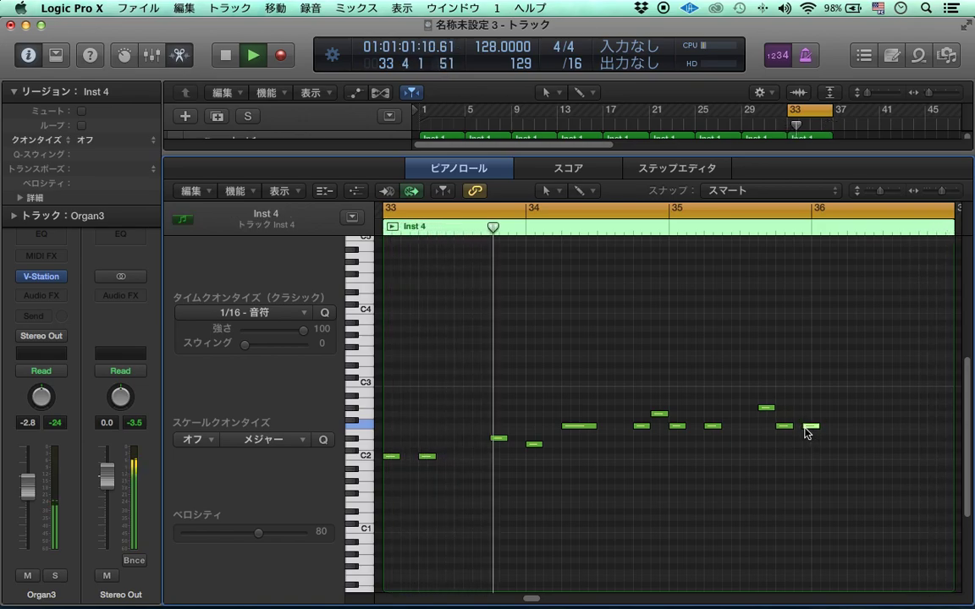
Add D2 notes on beats 1 and 3 of bar 36 and lengthen the last one to about one beat
{"action": "left_click", "coordinate": [817, 446]}
{"action": "left_click", "coordinate": [848, 461]}
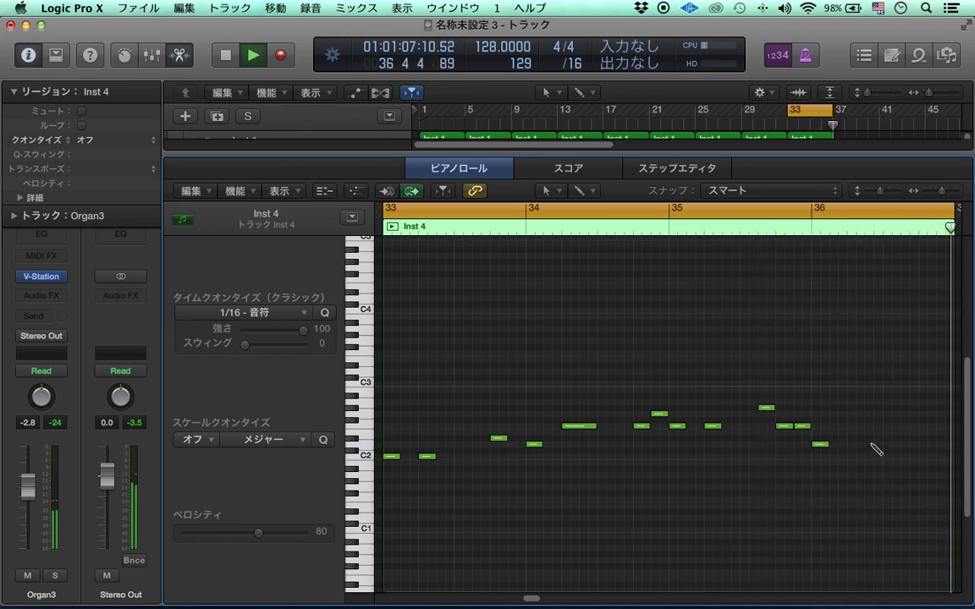
{"action": "key", "text": "p"}
{"action": "key", "text": "p"}
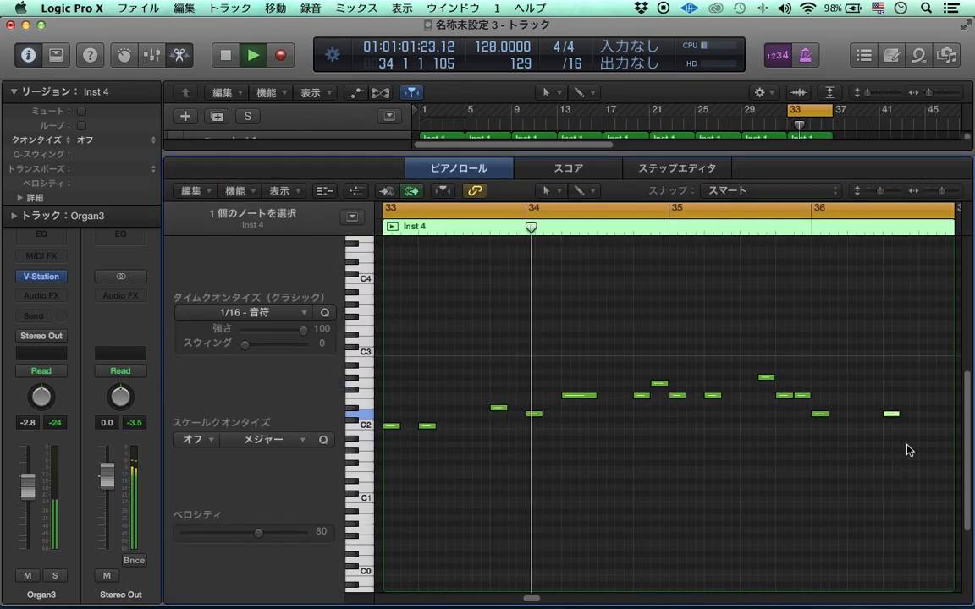
{"action": "left_click_drag", "start_coordinate": [898, 414], "coordinate": [916, 415]}
Repeat the Organ3 and Inst 4 regions of bar 33 once, starting at bar 37
{"action": "key", "text": "p"}
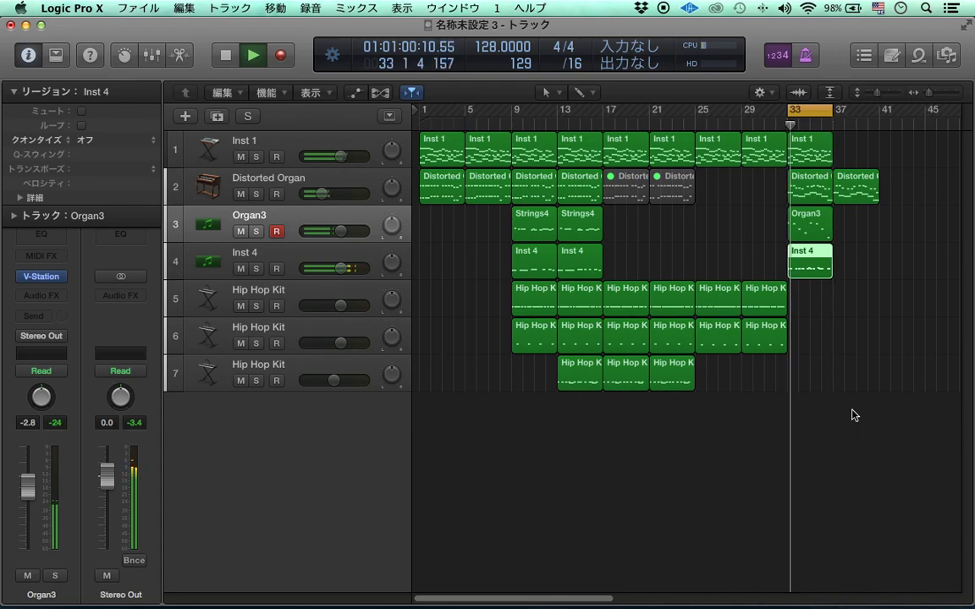
{"action": "left_click_drag", "start_coordinate": [854, 305], "coordinate": [854, 224]}
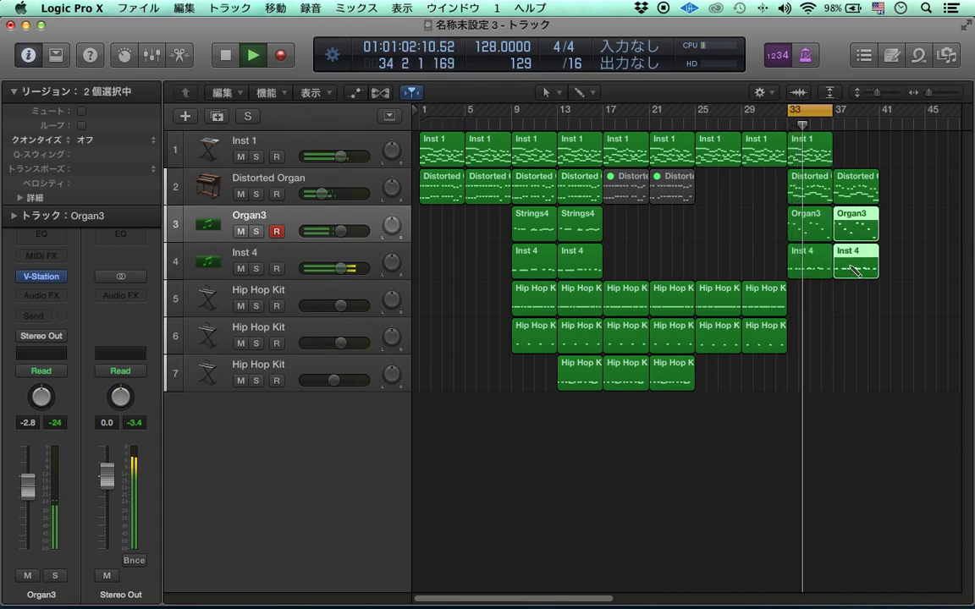
Turn off the cycle range and copy the Inst 1 region of bar 33 to bar 37
{"action": "left_click", "coordinate": [904, 195]}
{"action": "double_click", "coordinate": [855, 188]}
{"action": "key", "text": "e"}
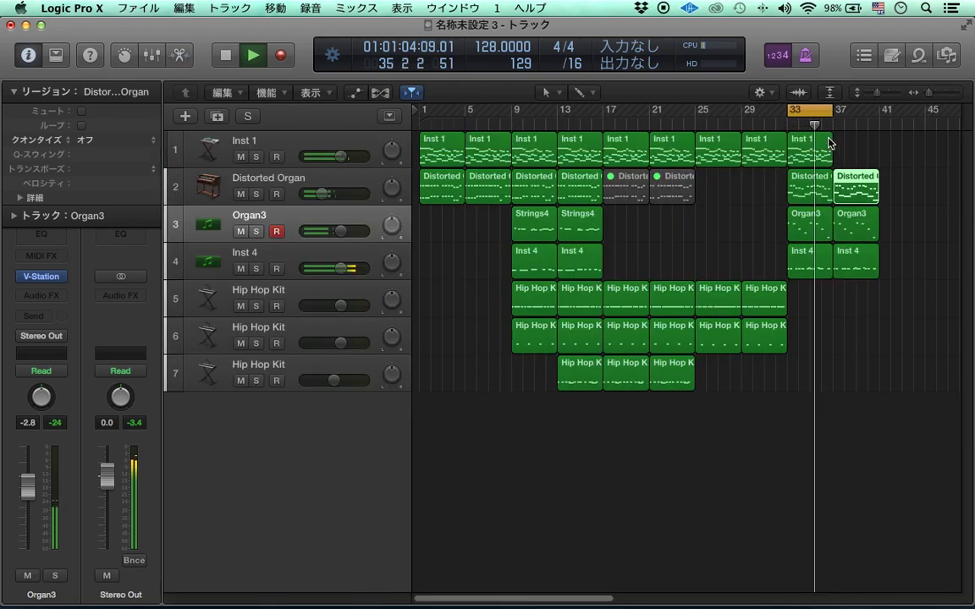
{"action": "left_click", "coordinate": [808, 111]}
{"action": "left_click", "coordinate": [808, 151]}
{"action": "left_click_drag", "start_coordinate": [808, 150], "coordinate": [854, 151], "text": "alt"}
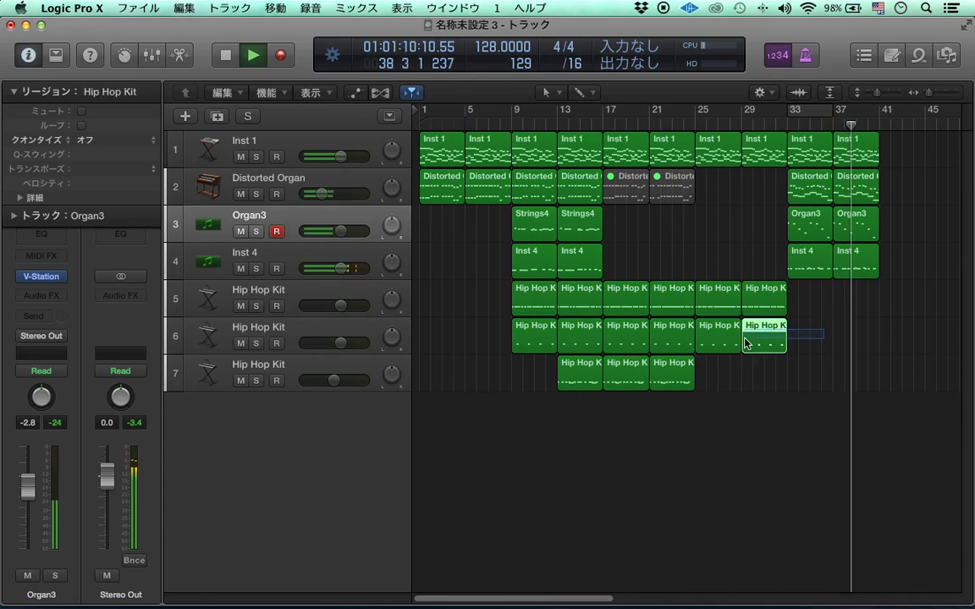
Create an empty four-bar region at bar 33 on the Hip Hop Kit track 7 and stop playback
{"action": "mouse_move", "coordinate": [753, 300]}
{"action": "left_mouse_down"}
{"action": "mouse_move", "coordinate": [795, 298]}
{"action": "mouse_move", "coordinate": [762, 301]}
{"action": "left_mouse_up"}
{"action": "left_click", "coordinate": [796, 378]}
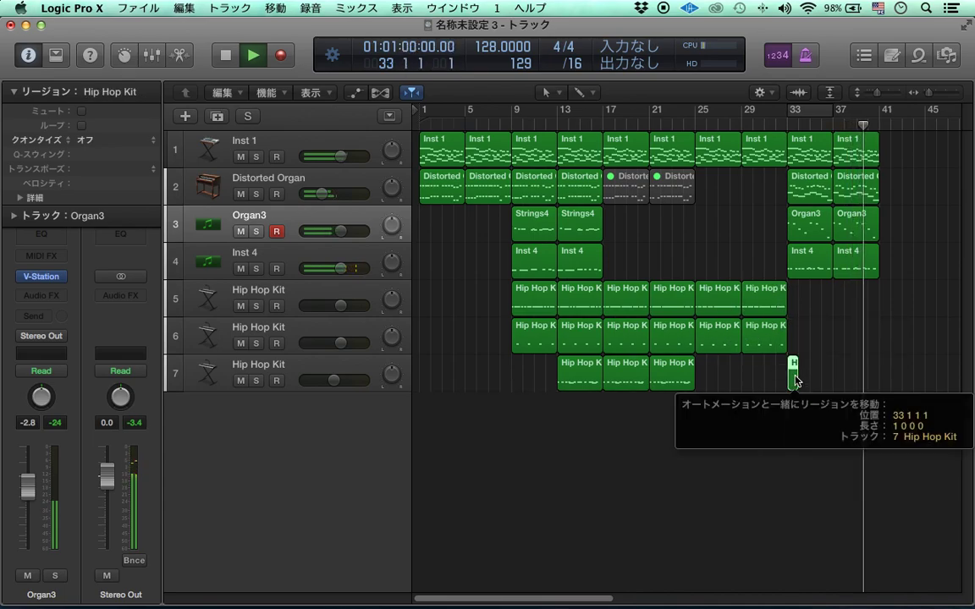
{"action": "left_click_drag", "start_coordinate": [799, 378], "coordinate": [832, 377]}
{"action": "key", "text": "space"}
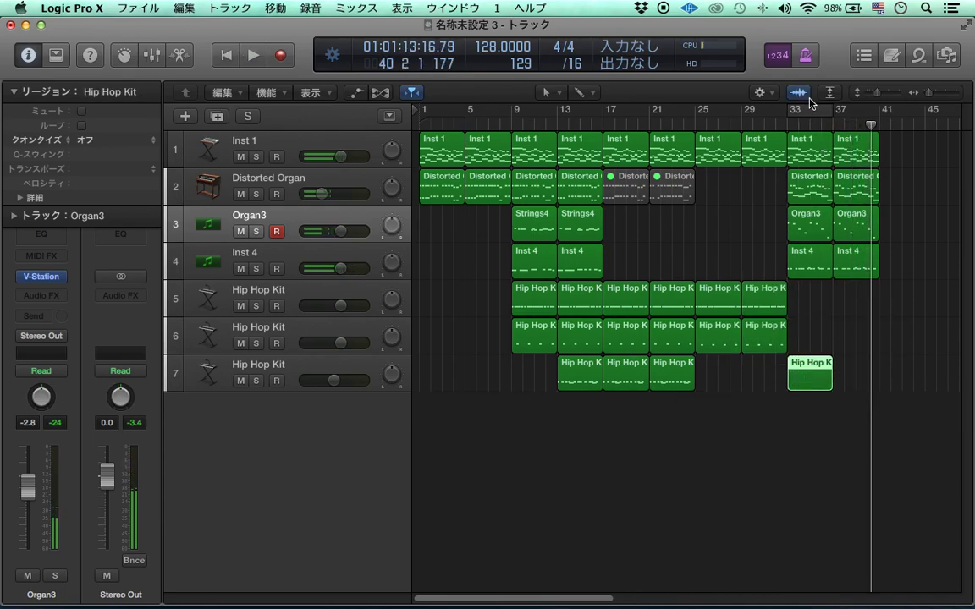
Cycle the new region and add half-beat C1 notes halfway through beat 2 and on beats 1 and 4 of bar 33, plus two opening bar 34
{"action": "key", "text": "u"}
{"action": "key", "text": "space"}
{"action": "key", "text": "p"}
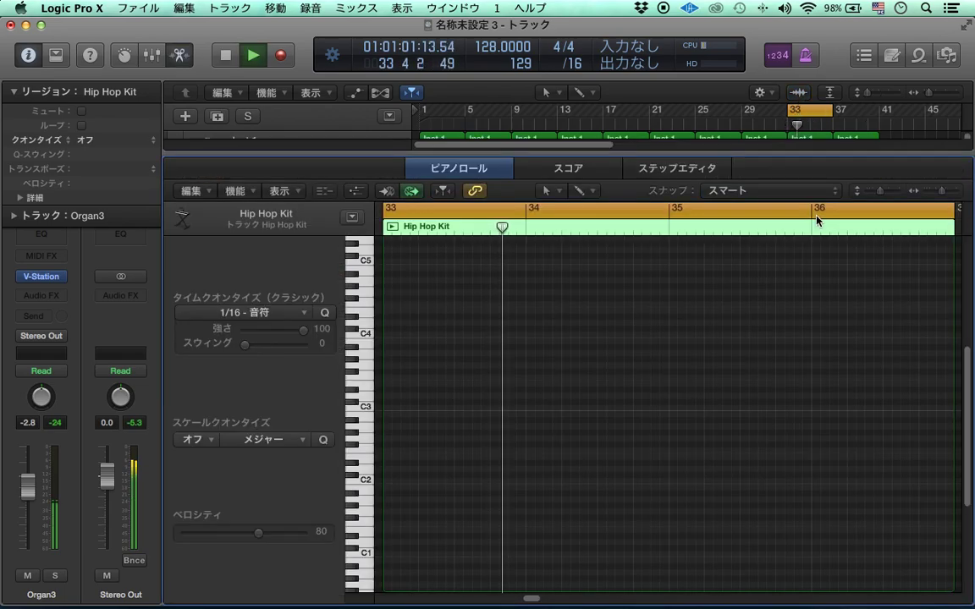
{"action": "scroll", "coordinate": [454, 436], "scroll_direction": "down", "scroll_amount": 2}
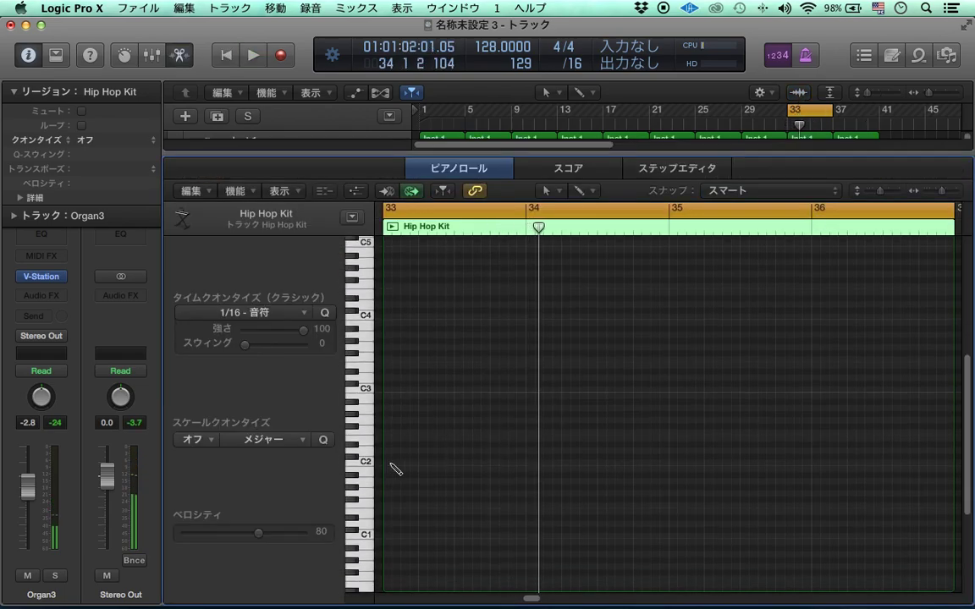
{"action": "left_click_drag", "start_coordinate": [398, 466], "coordinate": [399, 534]}
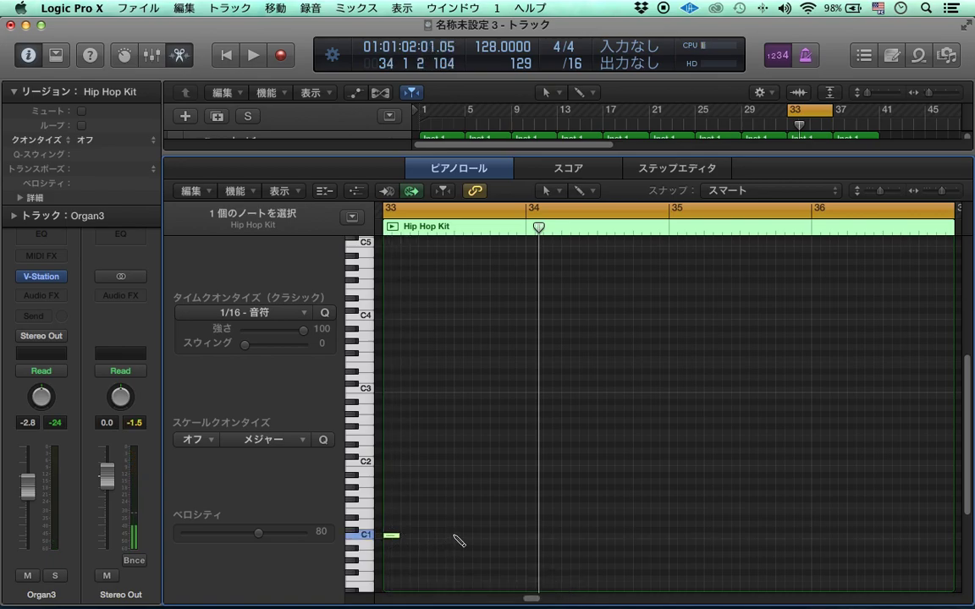
{"action": "key", "text": "shift+Return"}
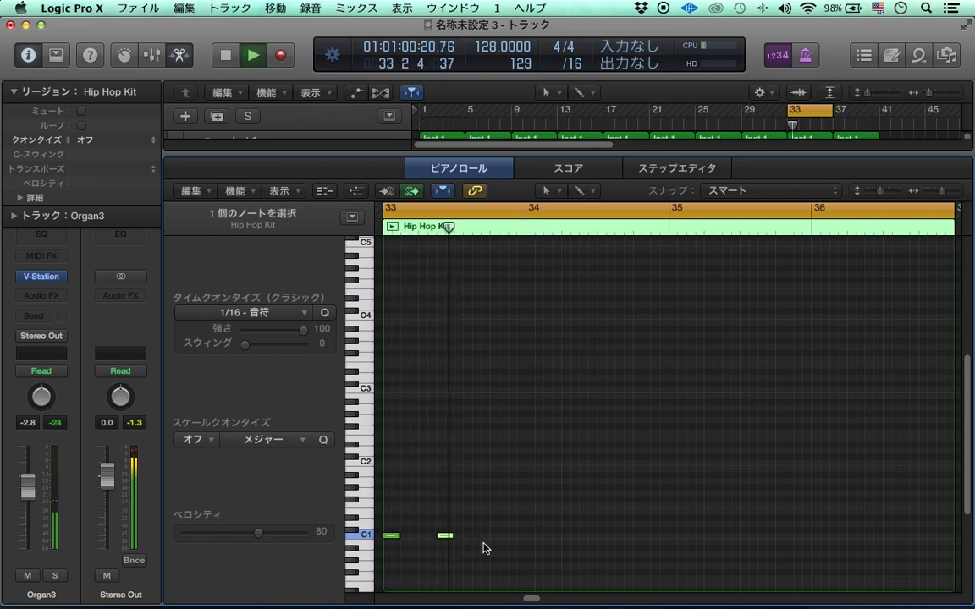
{"action": "key", "text": "space"}
{"action": "key", "text": "shift+Return"}
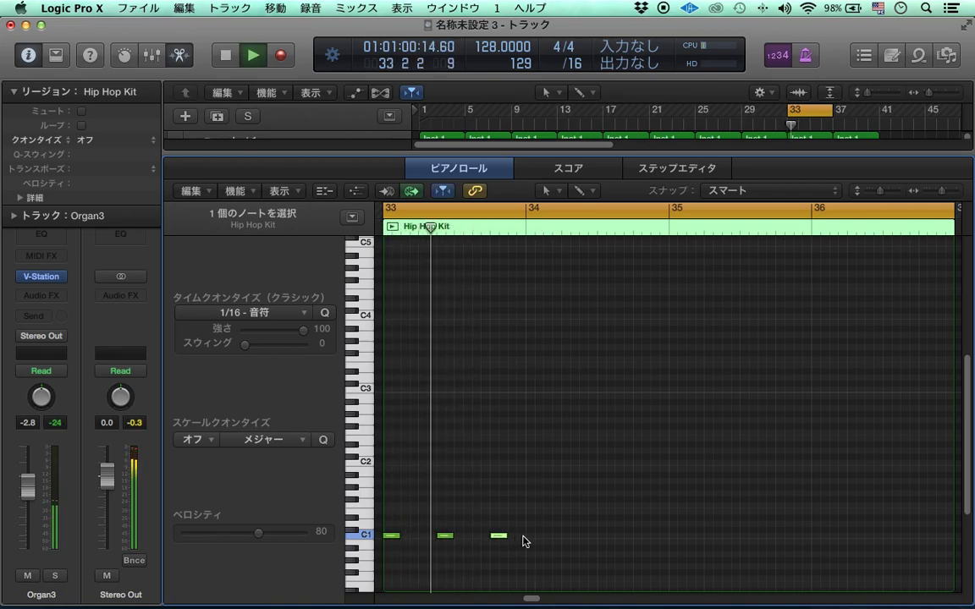
{"action": "key", "text": "space"}
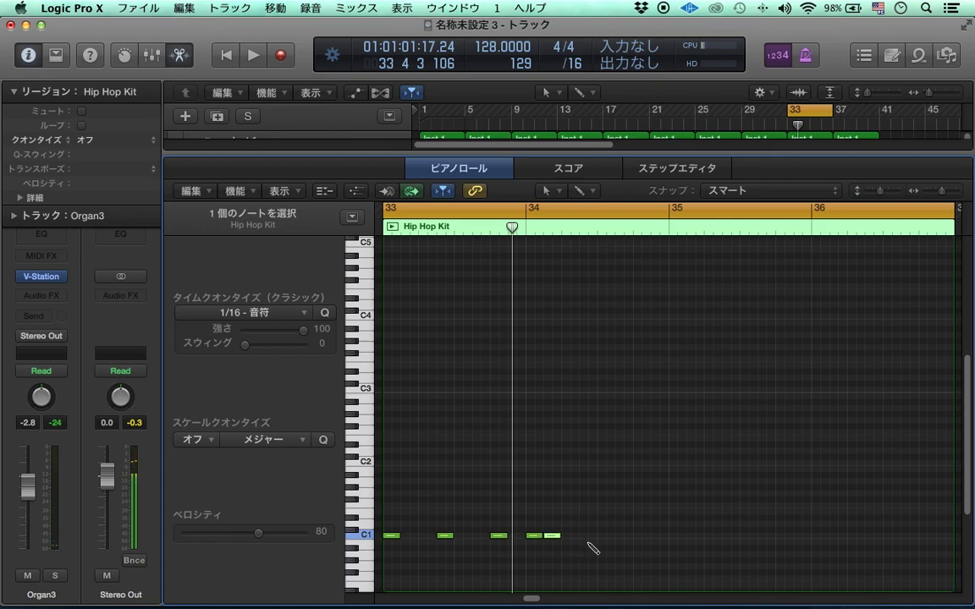
Add C1 notes half a beat after beat 2 and on beat 4 of bar 34, followed by consecutive half-beat A0, G0 and C1 notes
{"action": "left_click", "coordinate": [620, 561]}
{"action": "key", "text": "shift+Return"}
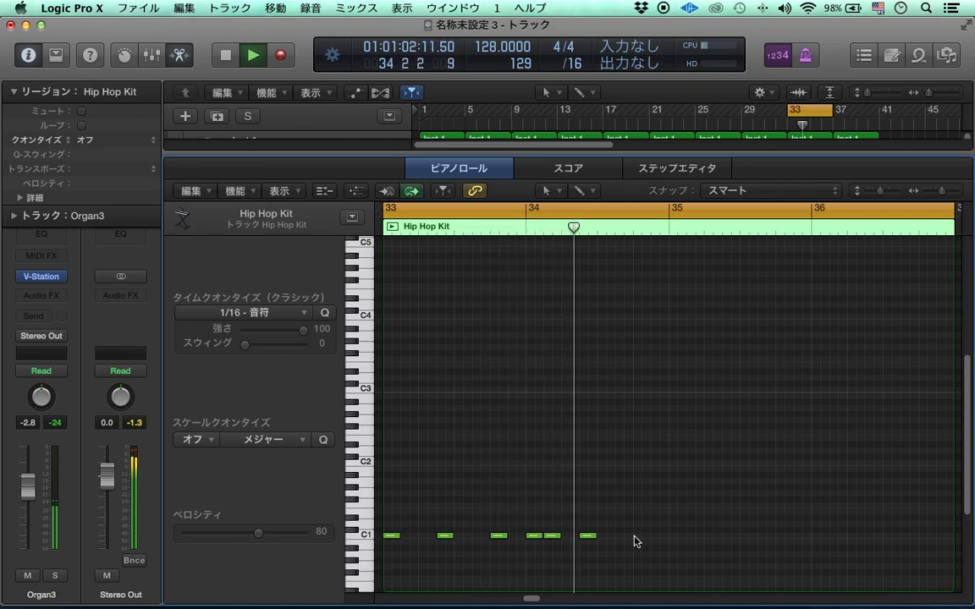
{"action": "key", "text": "space"}
{"action": "left_click", "coordinate": [637, 536], "text": "super"}
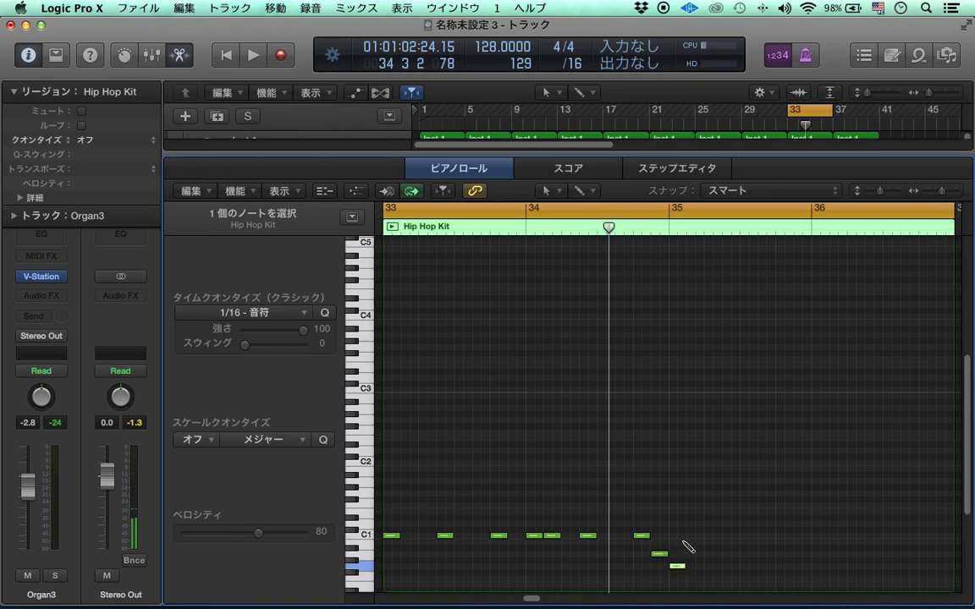
{"action": "key", "text": "shift+Return"}
{"action": "left_click", "coordinate": [705, 570]}
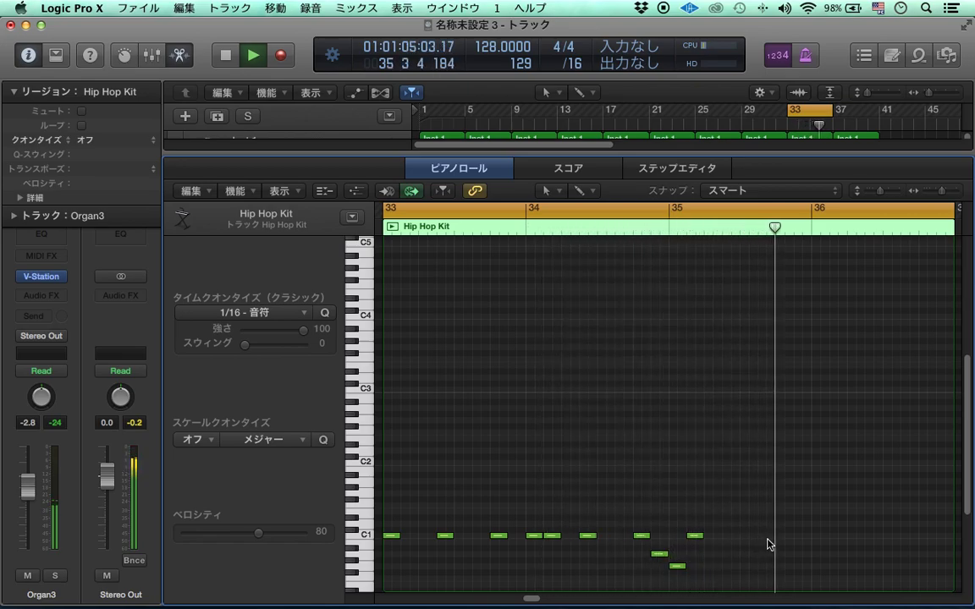
Add half-beat C1 notes on beat 3 of bar 35 and beats 1 and 3 of bar 36, and close the piano roll
{"action": "left_click", "coordinate": [815, 535]}
{"action": "left_click", "coordinate": [889, 535]}
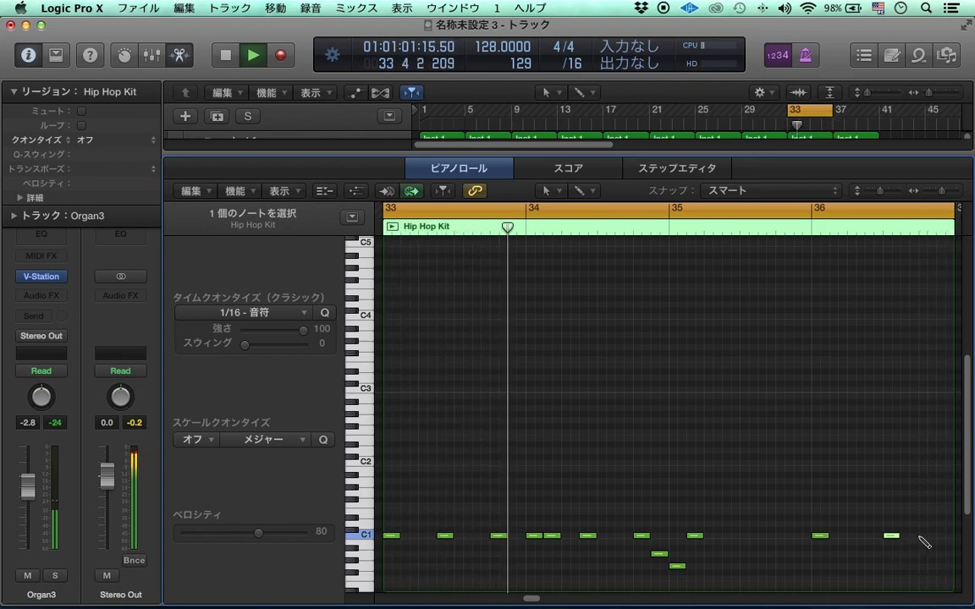
{"action": "left_click", "coordinate": [820, 527]}
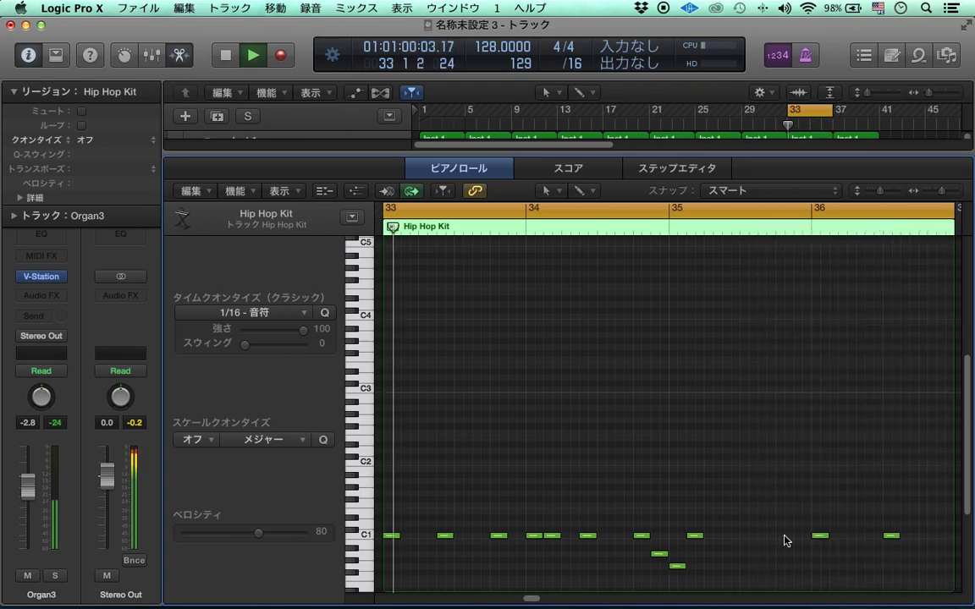
{"action": "left_click", "coordinate": [743, 536], "text": "super"}
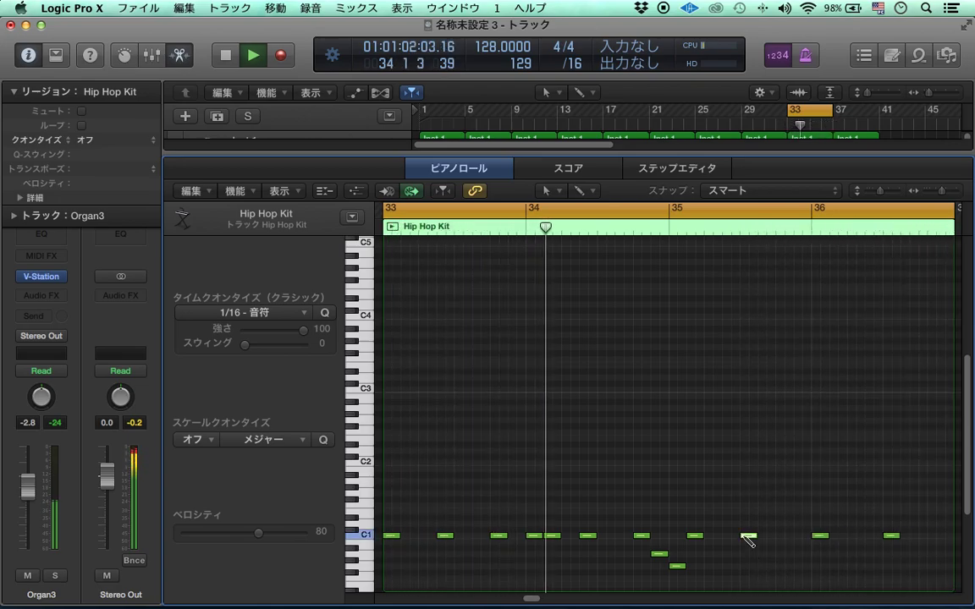
{"action": "key", "text": "e"}
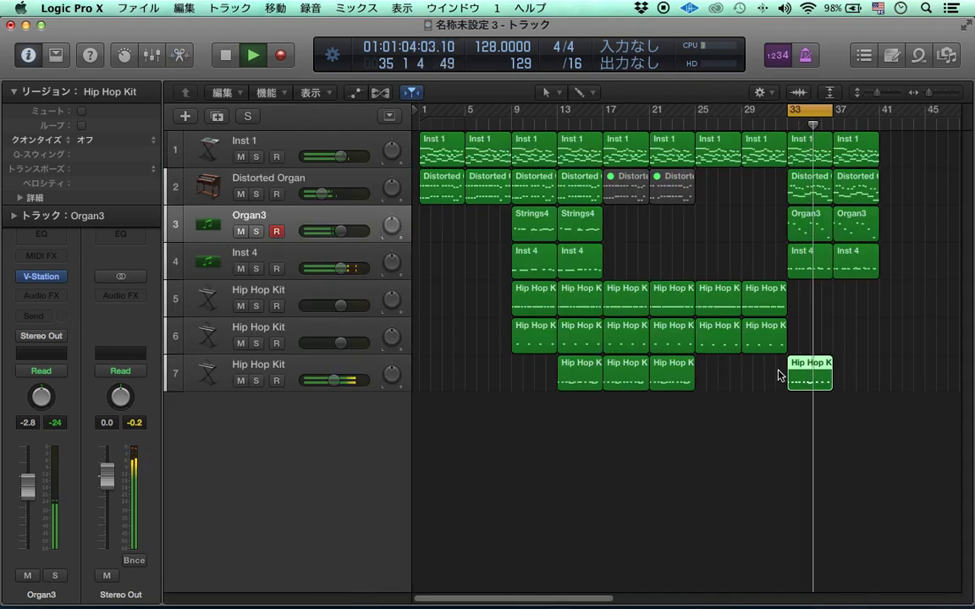
Extend the Hip Hop Kit regions of track 6 to bars 33 and 37 and copy the bar 33 region of track 7 to bar 37
{"action": "left_click_drag", "start_coordinate": [776, 375], "coordinate": [770, 352]}
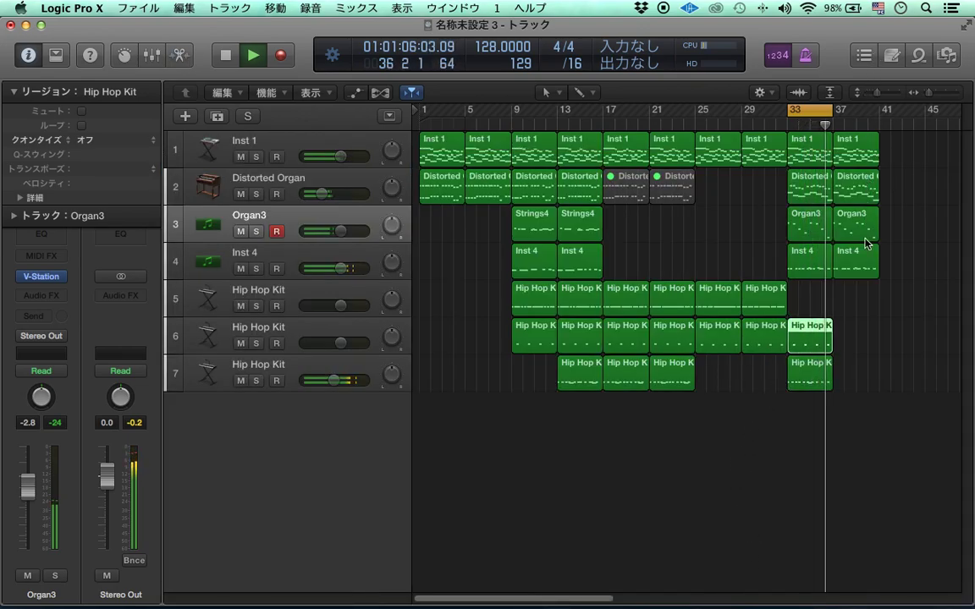
{"action": "left_click", "coordinate": [851, 368]}
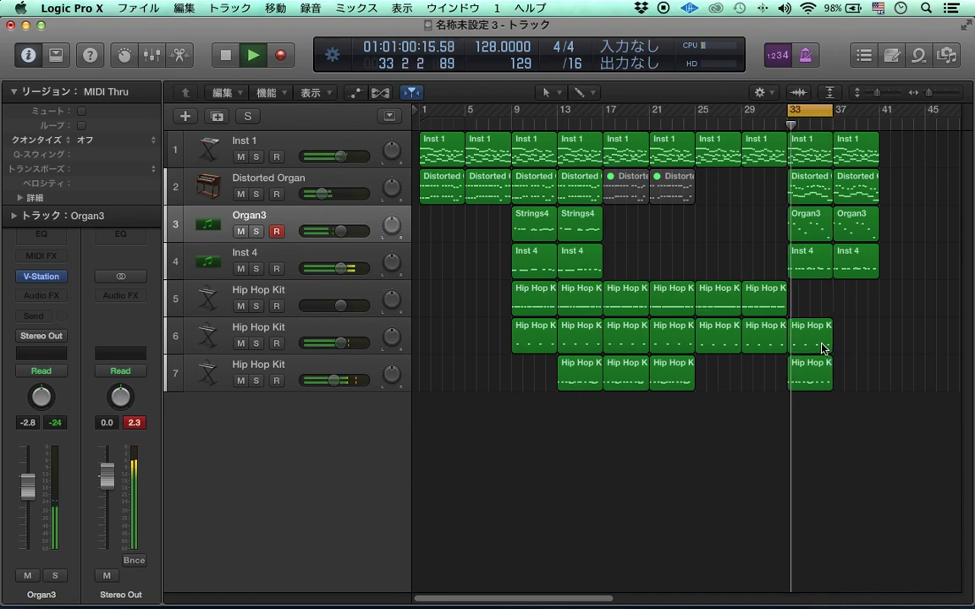
{"action": "left_click_drag", "start_coordinate": [817, 345], "coordinate": [862, 345]}
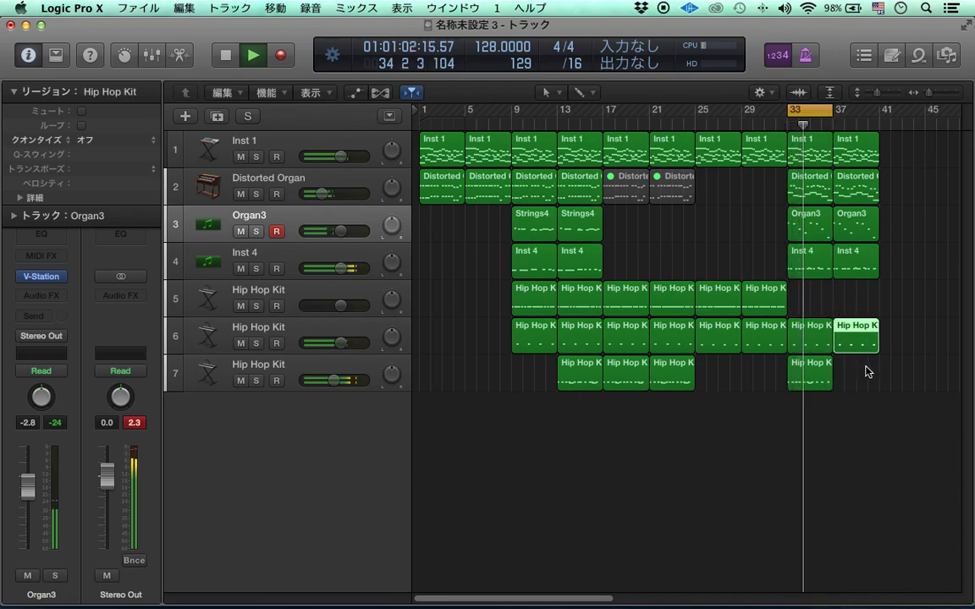
{"action": "left_click_drag", "start_coordinate": [856, 338], "coordinate": [857, 374]}
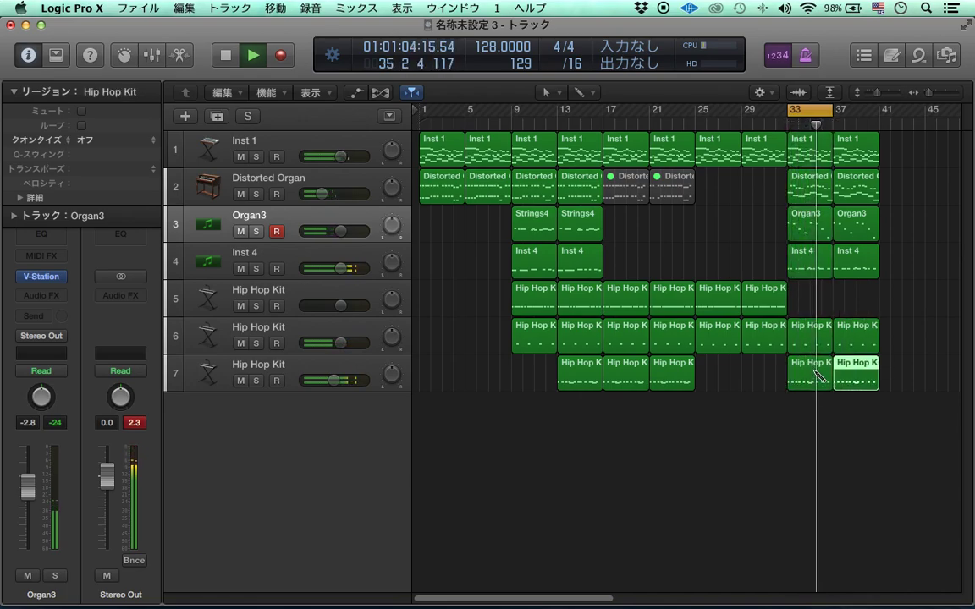
Replace the Distorted Organ region at bar 37 with a copy of the one at bar 33
{"action": "left_click_drag", "start_coordinate": [811, 187], "coordinate": [855, 187]}
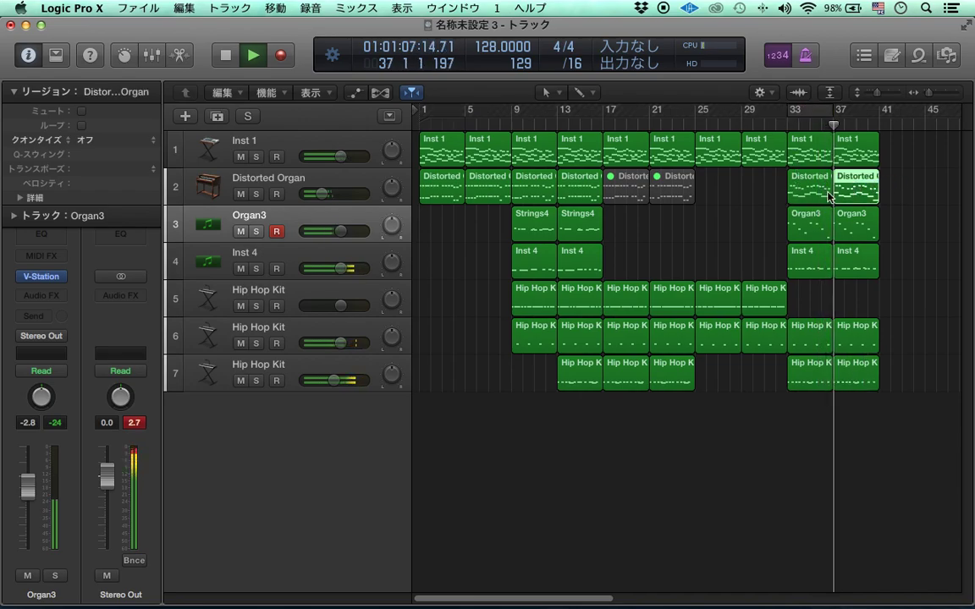
{"action": "left_click", "coordinate": [153, 169]}
{"action": "left_click", "coordinate": [140, 159]}
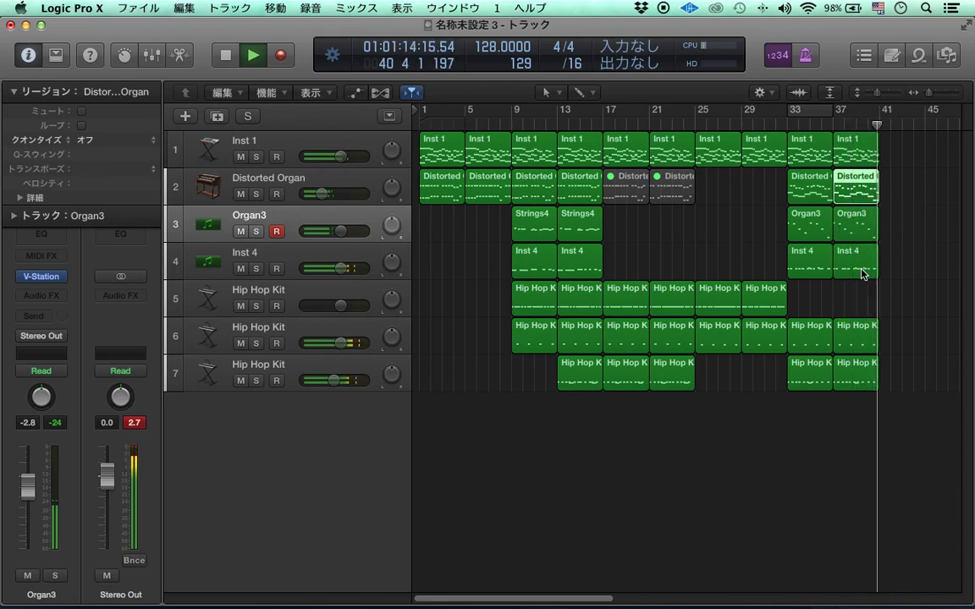
Play the arrangement from bar 1 to review how the sections follow each other
{"action": "key", "text": "space"}
{"action": "key", "text": "space"}
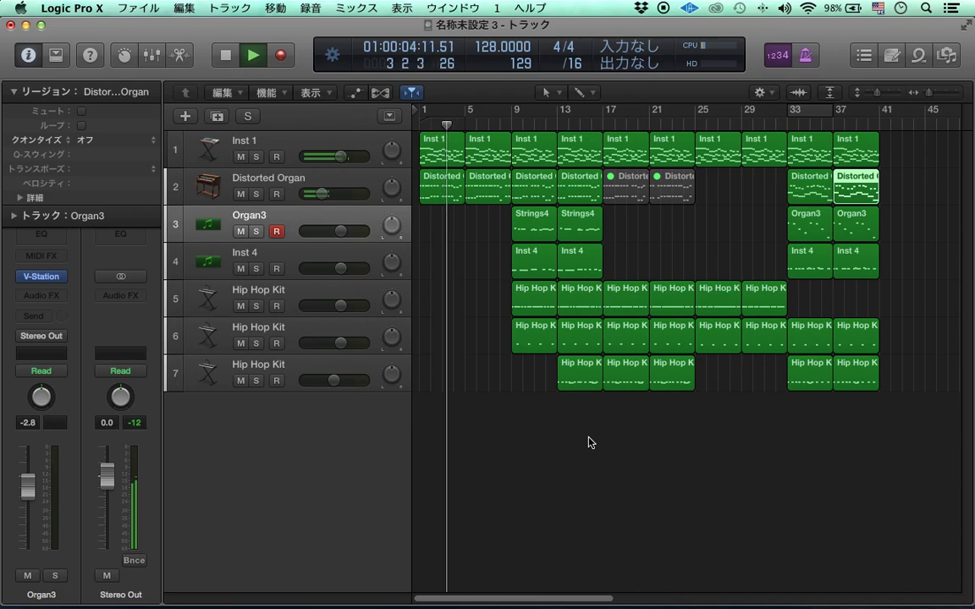
{"action": "mouse_move", "coordinate": [654, 606]}
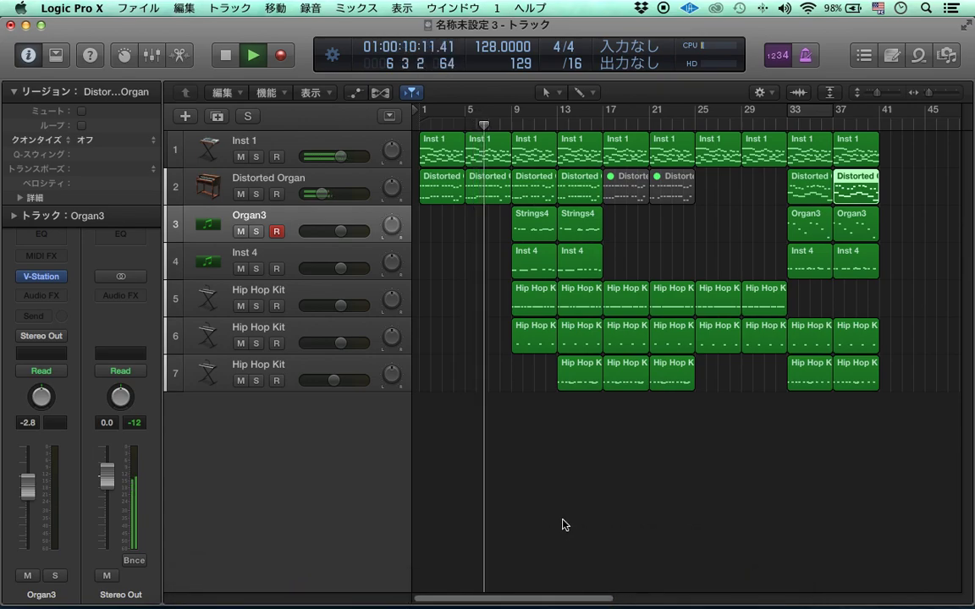
{"action": "left_click", "coordinate": [564, 525]}
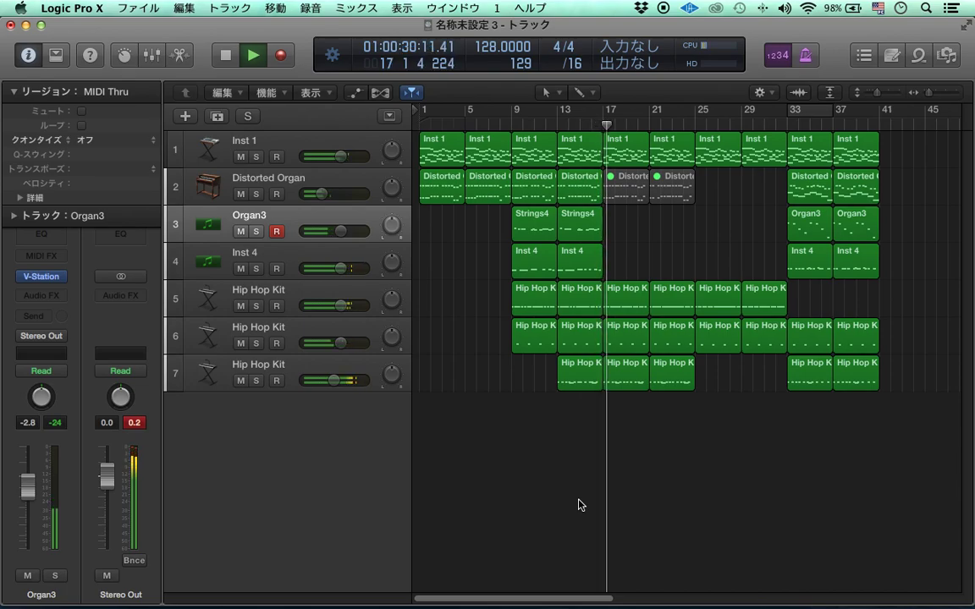
Repeat the Inst 4 region of bar 13 twice to fill bars 17 to 24
{"action": "left_click", "coordinate": [592, 272]}
{"action": "key", "text": "super+r"}
{"action": "key", "text": "super+r"}
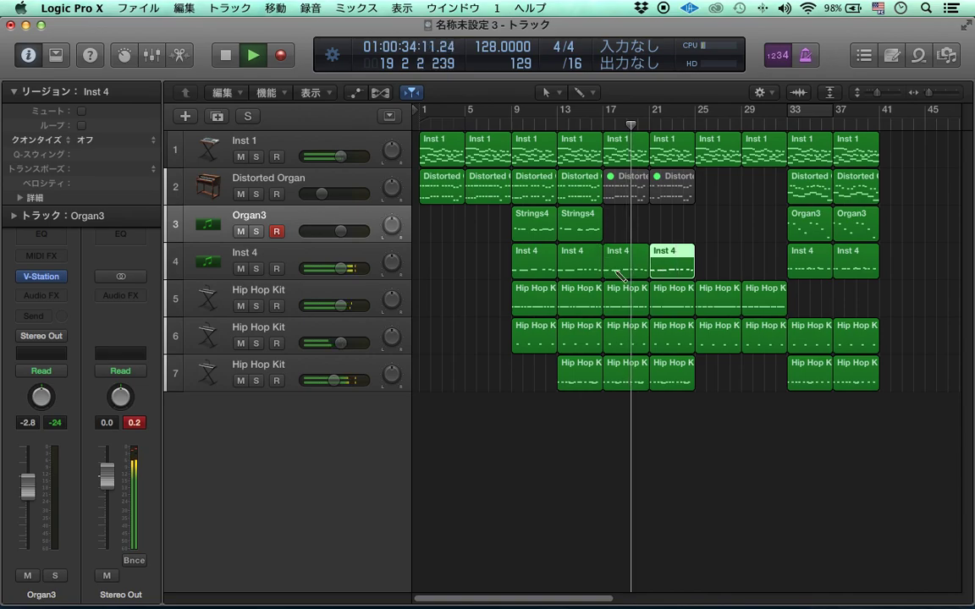
{"action": "left_click", "coordinate": [709, 213]}
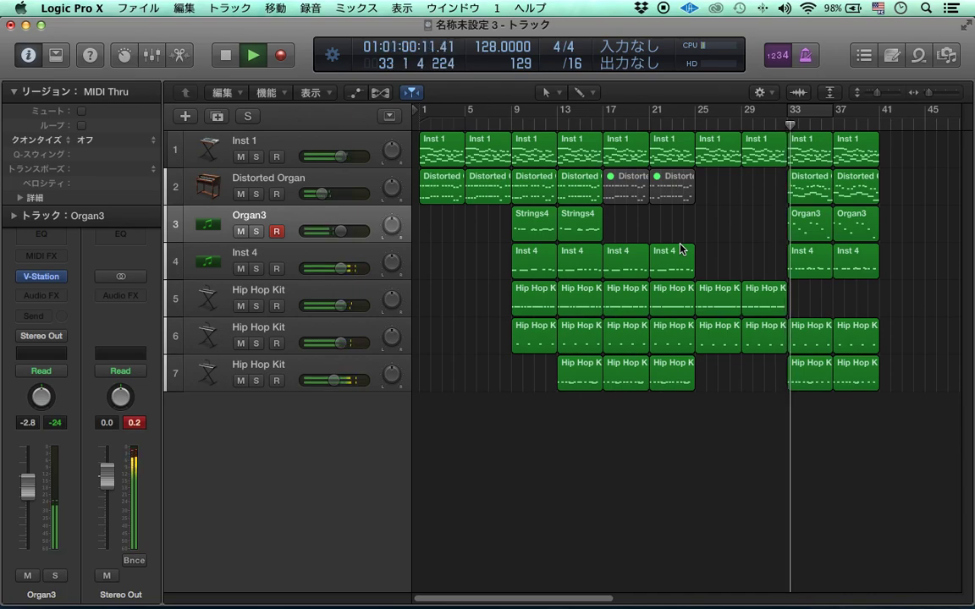
Copy the regions of bars 9 to 24 on all tracks to bar 41
{"action": "left_click_drag", "start_coordinate": [652, 428], "coordinate": [518, 135]}
{"action": "left_click_drag", "start_coordinate": [558, 163], "coordinate": [926, 169]}
{"action": "left_click", "coordinate": [914, 393]}
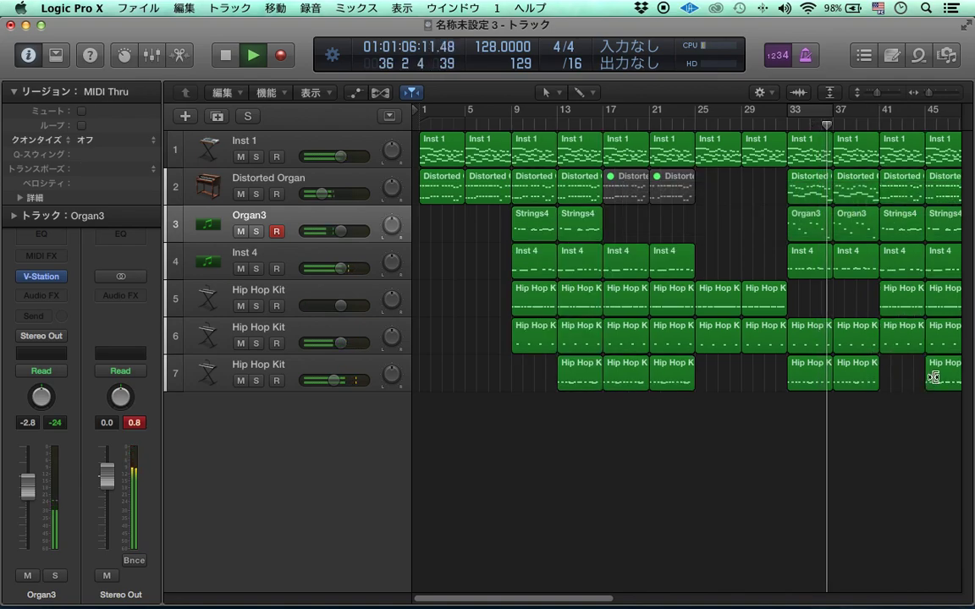
Copy the track 7 Hip Hop Kit region from bar 45 to bar 41 and shorten all six bar 37 regions by about half a bar
{"action": "left_click_drag", "start_coordinate": [937, 374], "coordinate": [896, 376]}
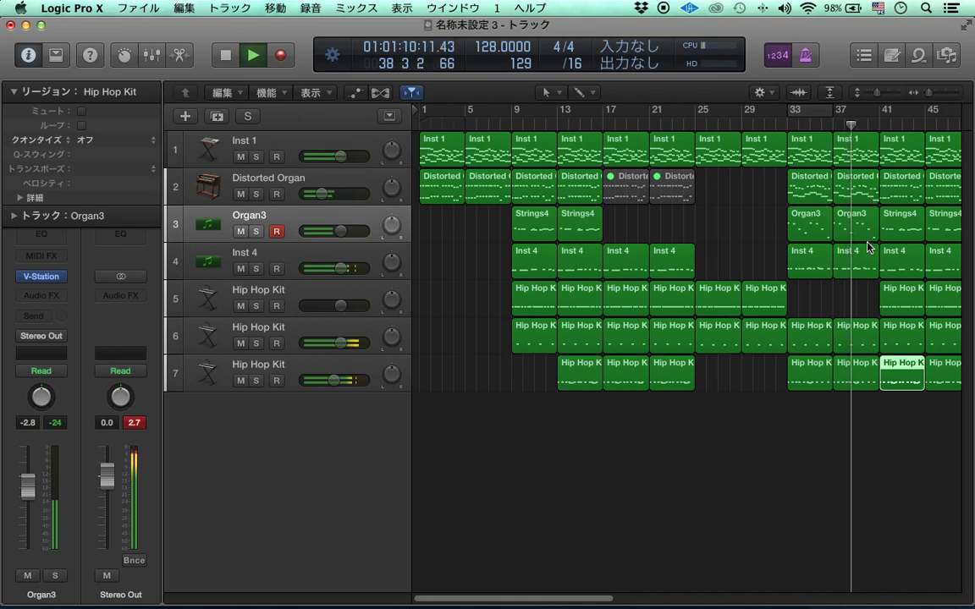
{"action": "left_click_drag", "start_coordinate": [868, 370], "coordinate": [872, 156]}
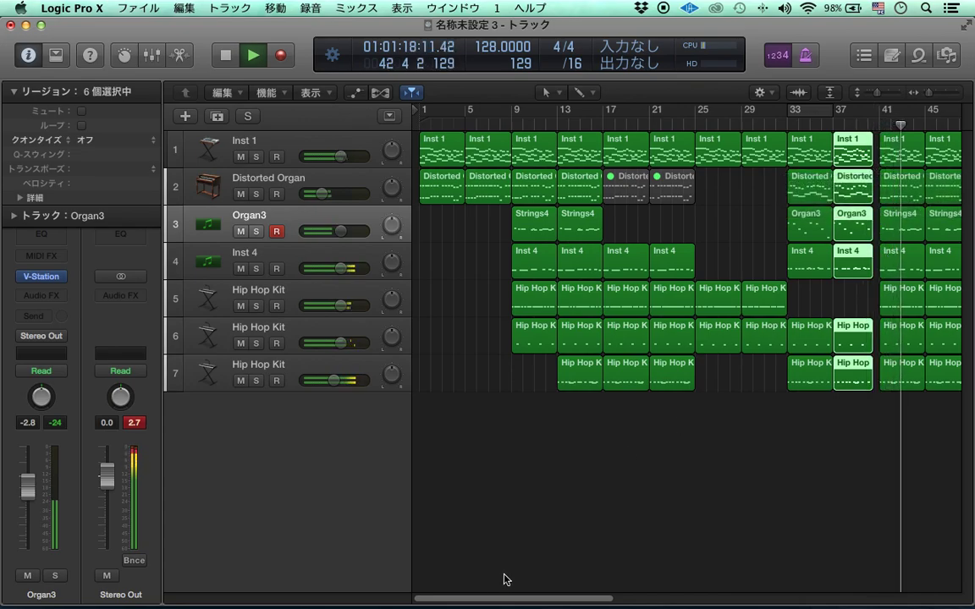
{"action": "left_click_drag", "start_coordinate": [506, 597], "coordinate": [585, 604]}
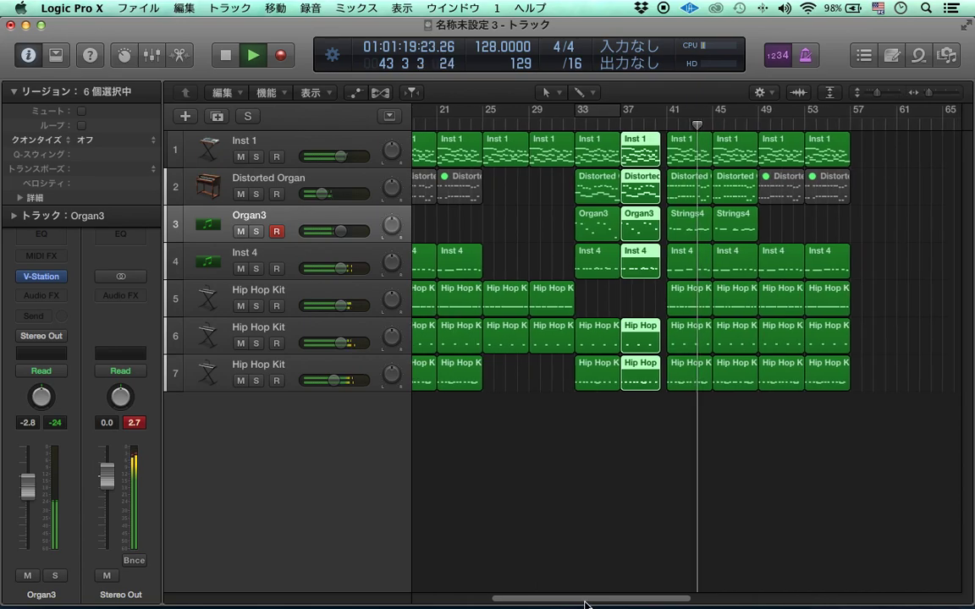
Replace the Distorted Organ regions at bars 41 and 45 with copies of the one at bar 33
{"action": "left_click", "coordinate": [689, 185]}
{"action": "key", "text": "Delete"}
{"action": "left_click_drag", "start_coordinate": [597, 186], "coordinate": [684, 197]}
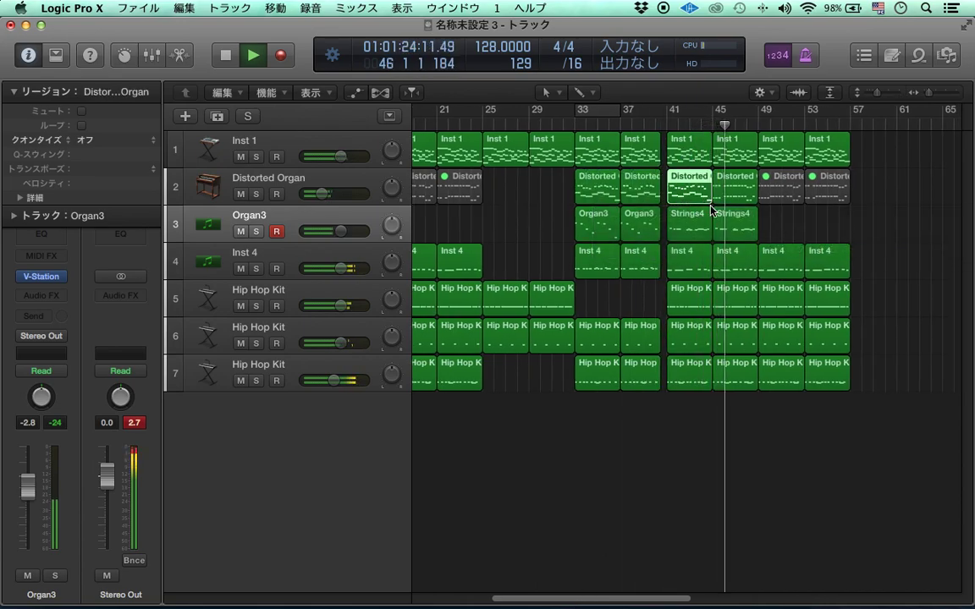
{"action": "left_click", "coordinate": [729, 188]}
{"action": "key", "text": "Delete"}
{"action": "left_click", "coordinate": [708, 188]}
{"action": "key", "text": "super+r"}
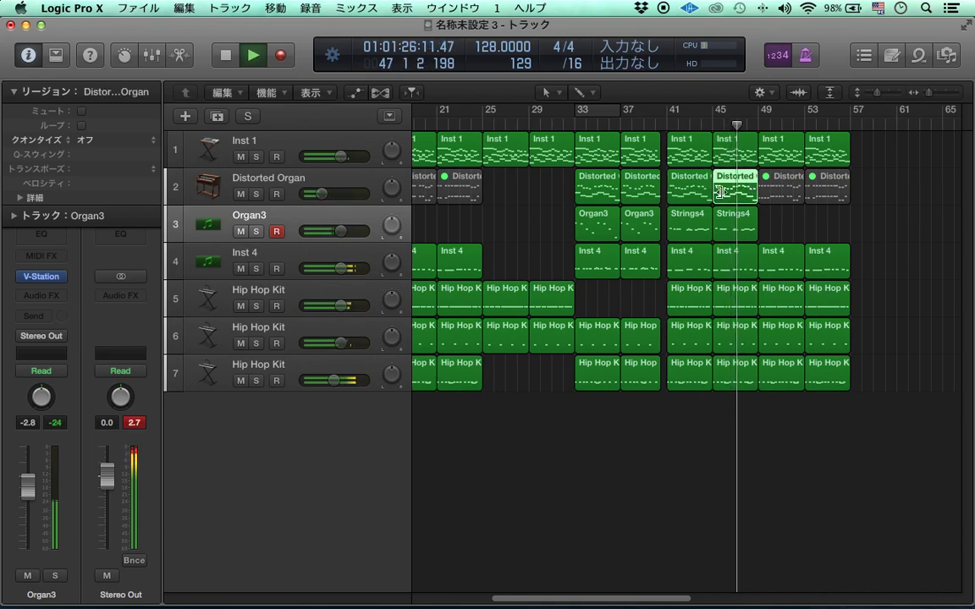
Delete the two muted Distorted Organ regions at bars 49 and 53
{"action": "left_click_drag", "start_coordinate": [874, 202], "coordinate": [690, 195]}
{"action": "key", "text": "Delete"}
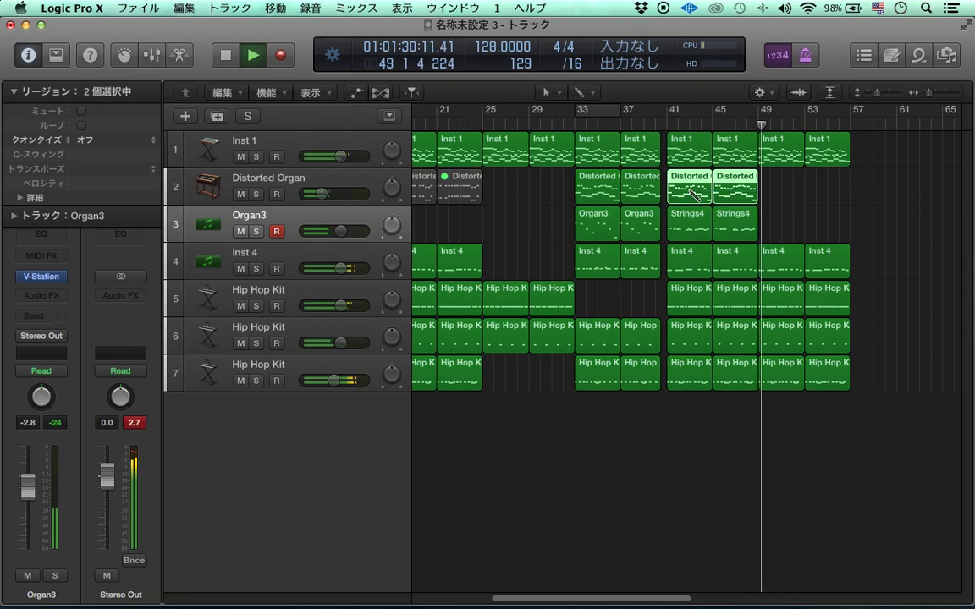
Repeat the Distorted Organ and Strings4 regions of bars 41 and 45 at bars 49 and 53, and transpose the Strings4 copies by -12
{"action": "left_click_drag", "start_coordinate": [763, 196], "coordinate": [691, 193]}
{"action": "key", "text": "super+r"}
{"action": "left_click_drag", "start_coordinate": [761, 225], "coordinate": [691, 225]}
{"action": "key", "text": "super+r"}
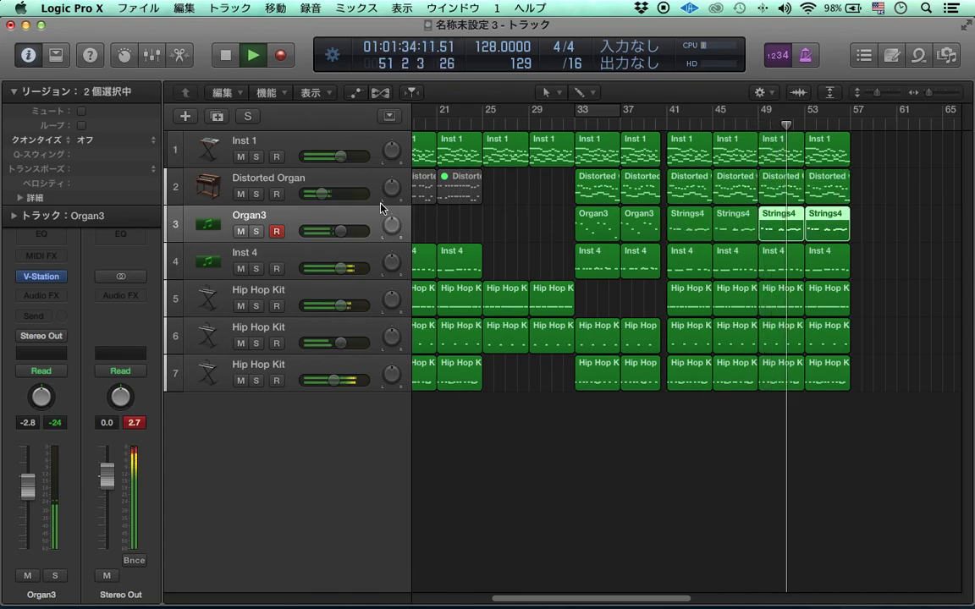
{"action": "left_click", "coordinate": [151, 170]}
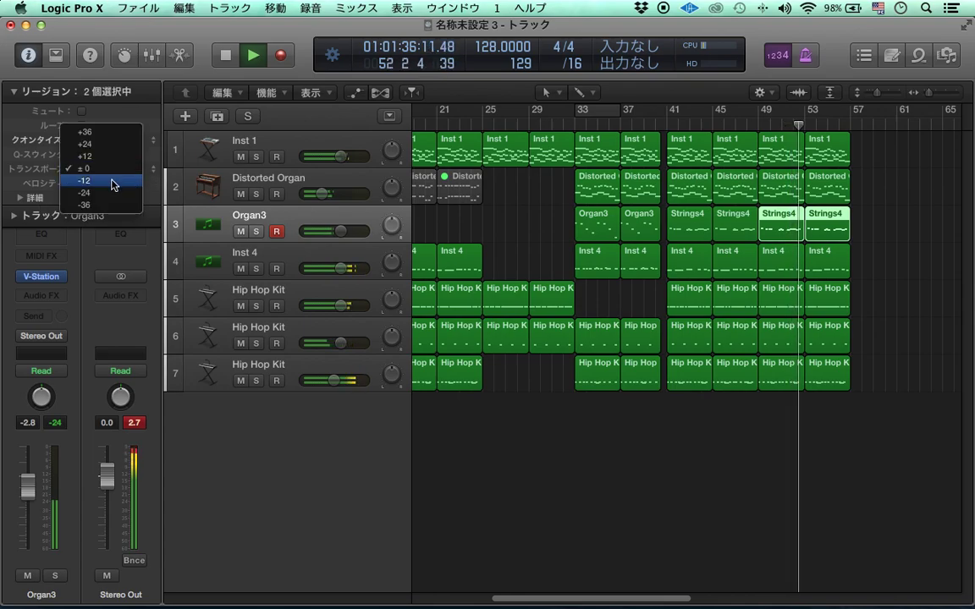
{"action": "left_click", "coordinate": [110, 181]}
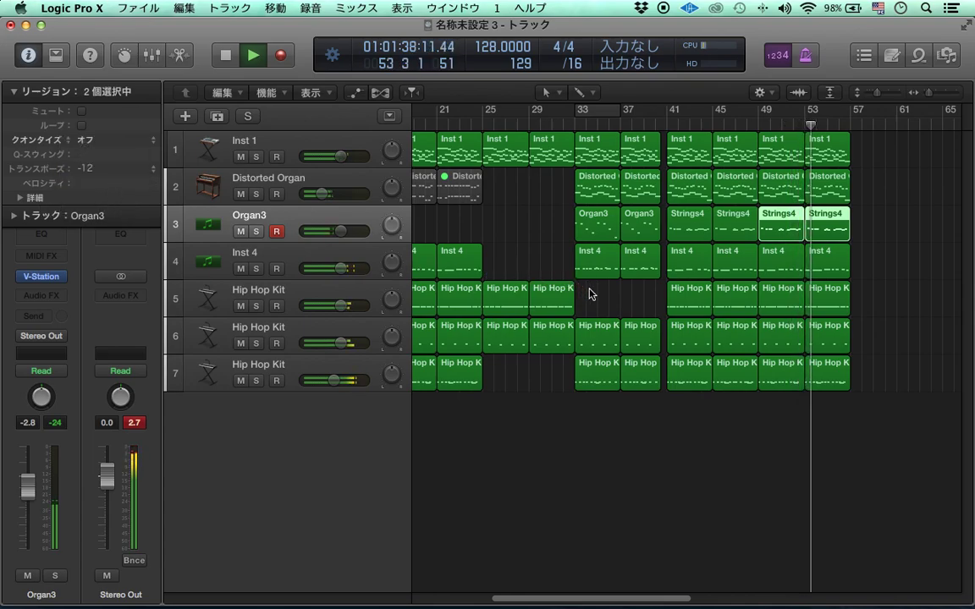
Try repeating all regions from bar 9 onward on every track, and undo the repetition
{"action": "key", "text": "super+Left"}
{"action": "key", "text": "super+Left"}
{"action": "key", "text": "super+Left"}
{"action": "key", "text": "super+Left"}
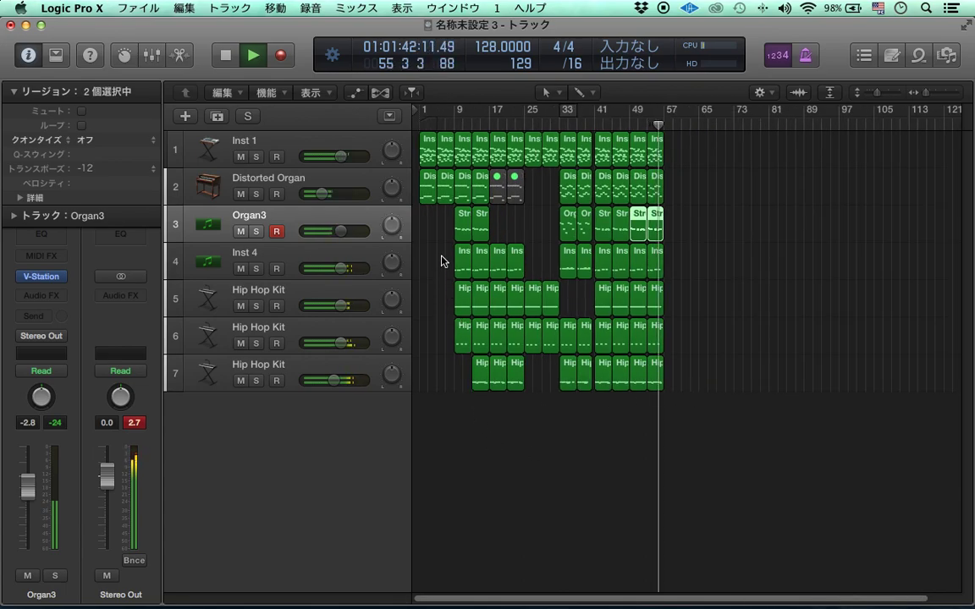
{"action": "left_click", "coordinate": [718, 442]}
{"action": "left_click_drag", "start_coordinate": [719, 442], "coordinate": [461, 127]}
{"action": "key", "text": "super+r"}
{"action": "key", "text": "super+z"}
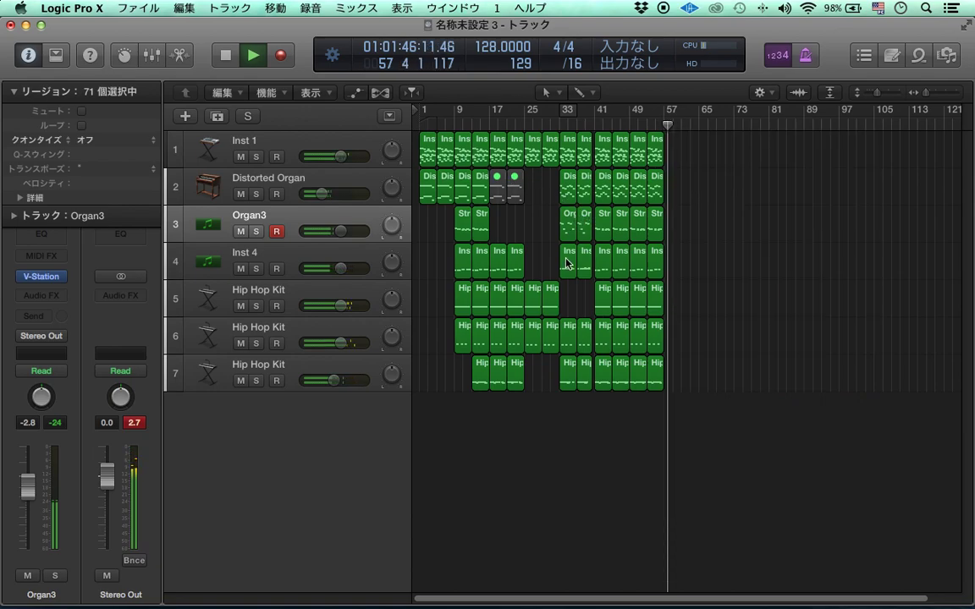
Copy the regions of bars 25 to 40 on all tracks to bar 57 and play the song from the start
{"action": "left_click_drag", "start_coordinate": [527, 405], "coordinate": [594, 131]}
{"action": "left_click_drag", "start_coordinate": [531, 155], "coordinate": [664, 160]}
{"action": "key", "text": "Return"}
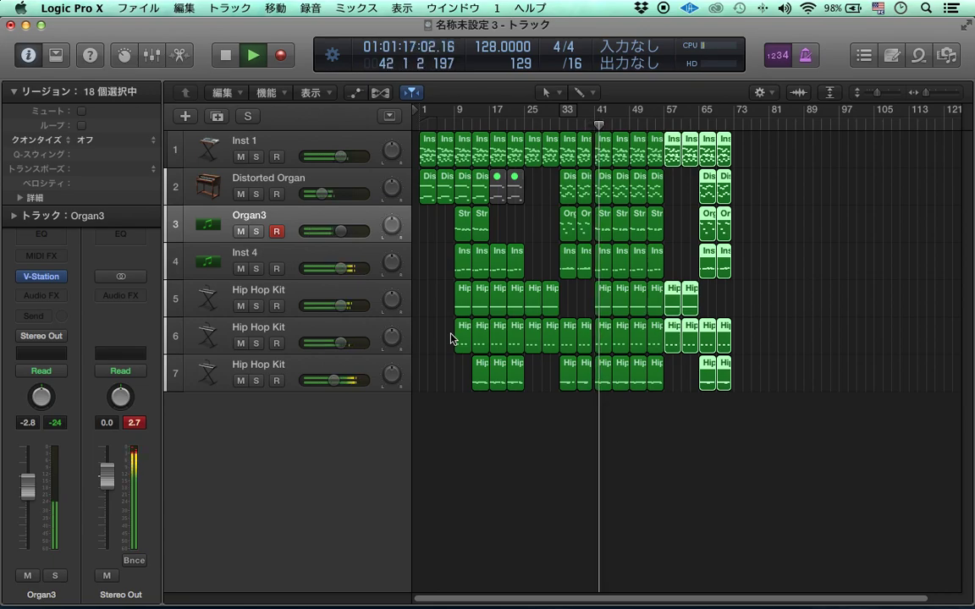
Lower all notes in the four track 6 Hip Hop Kit regions from bar 41 to 53 to E1
{"action": "left_click", "coordinate": [654, 337]}
{"action": "left_click", "coordinate": [639, 342], "text": "shift"}
{"action": "left_click", "coordinate": [620, 343], "text": "shift"}
{"action": "left_click", "coordinate": [602, 343], "text": "shift"}
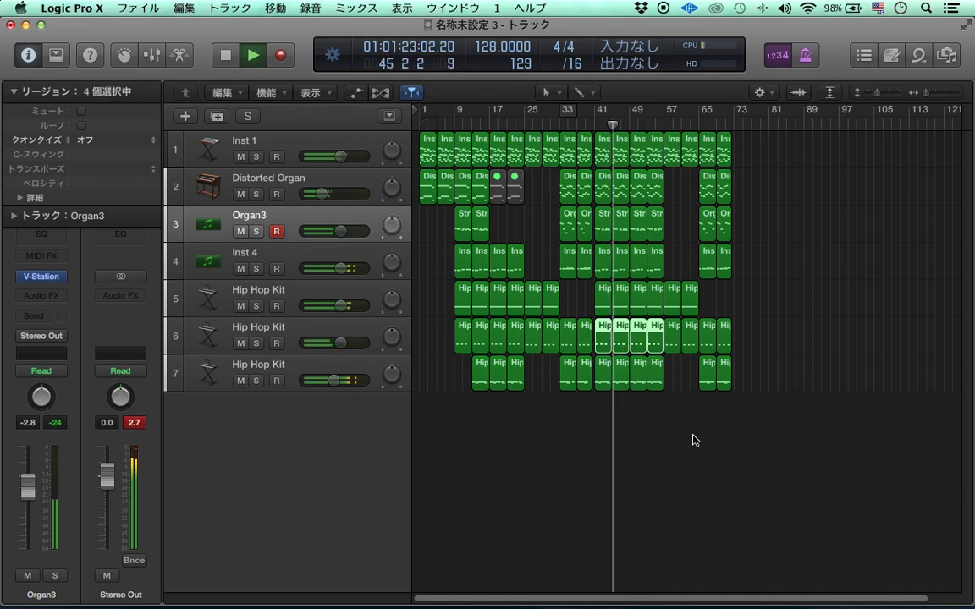
{"action": "key", "text": "p"}
{"action": "key", "text": "super+a"}
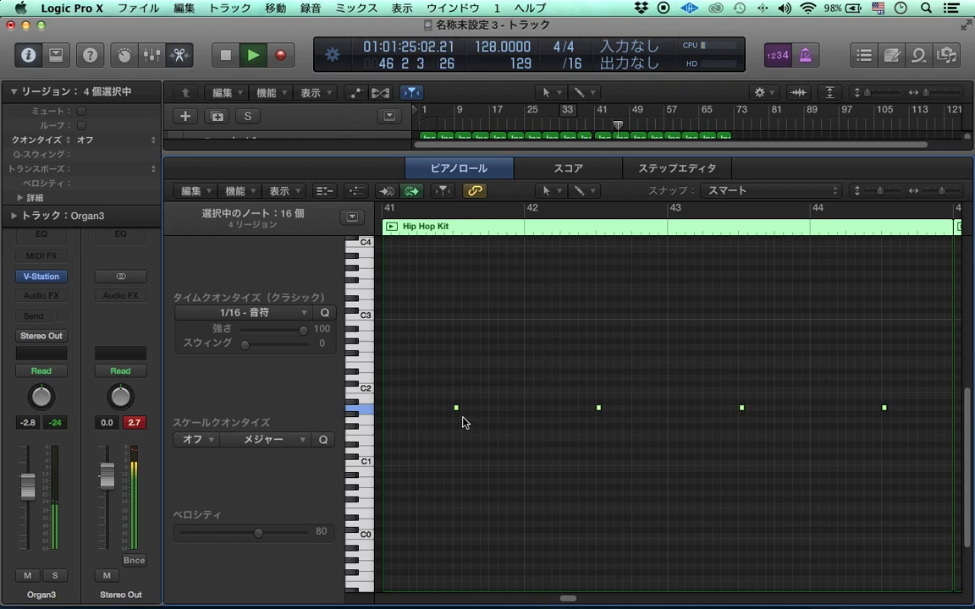
{"action": "left_click_drag", "start_coordinate": [455, 407], "coordinate": [456, 436]}
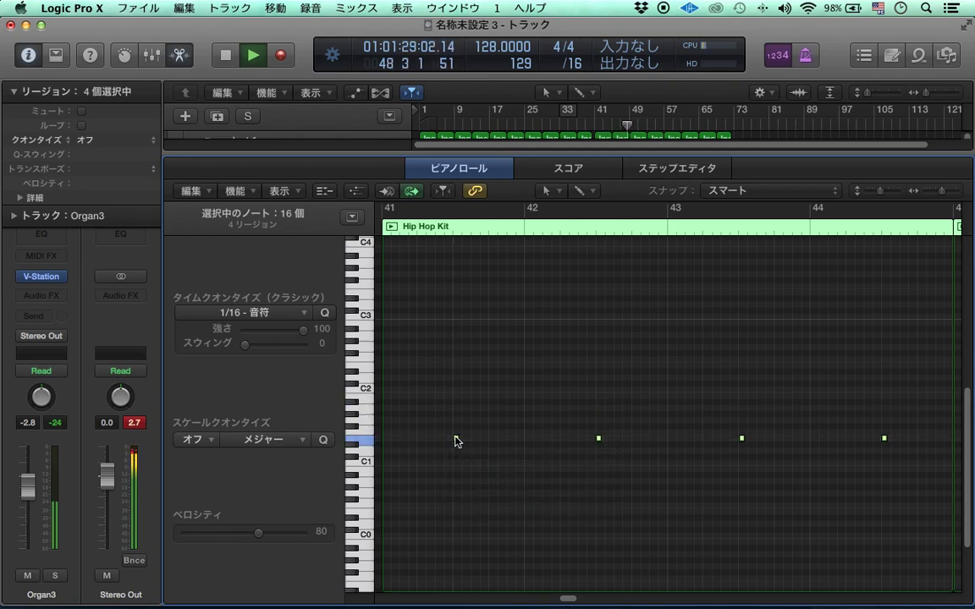
{"action": "mouse_move", "coordinate": [455, 441]}
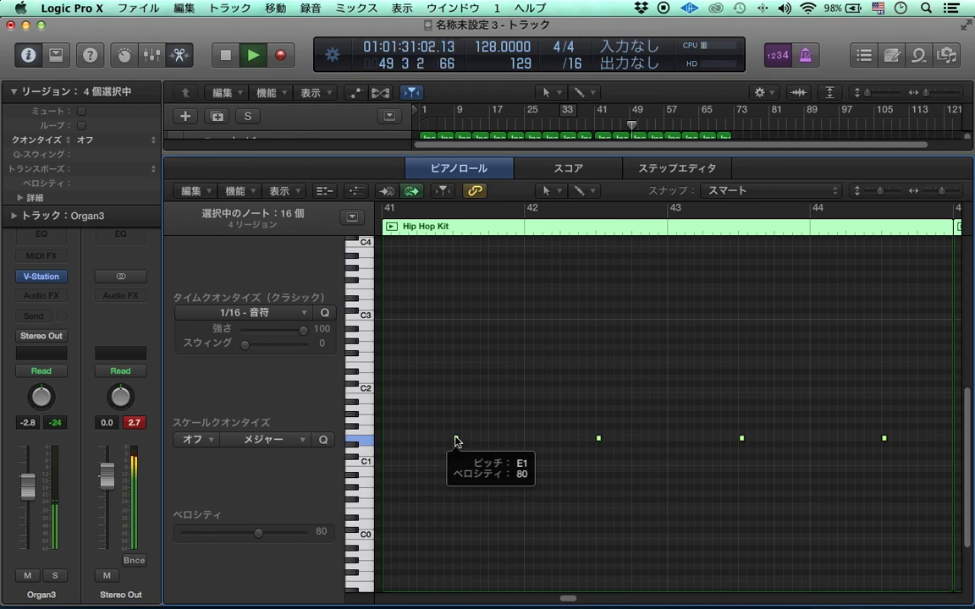
{"action": "key", "text": "e"}
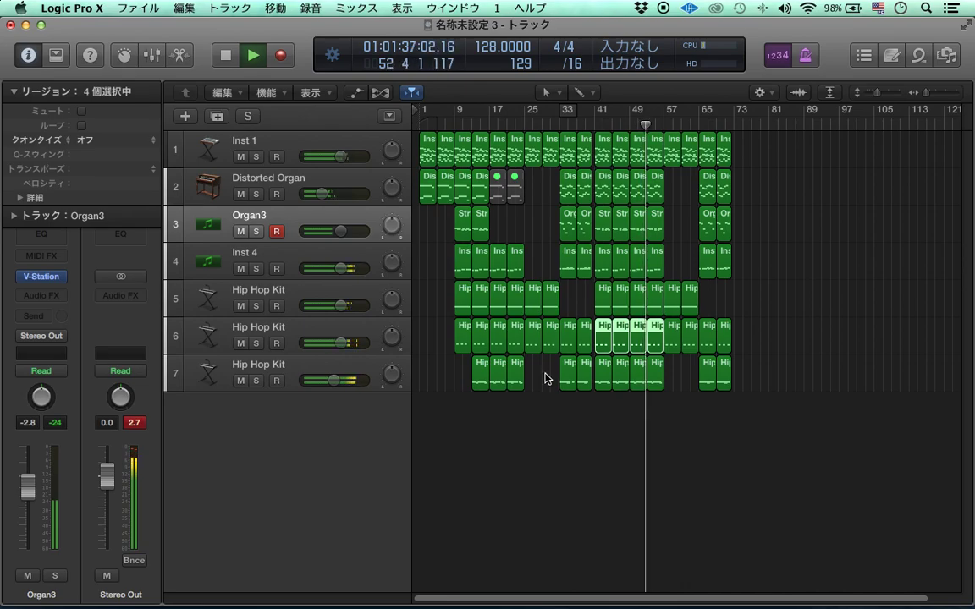
Readjust the note pitch of the four track 6 regions in the Piano Roll and clear the region selection
{"action": "key", "text": "e"}
{"action": "left_click_drag", "start_coordinate": [598, 410], "coordinate": [598, 421]}
{"action": "key", "text": "e"}
{"action": "left_click", "coordinate": [687, 448]}
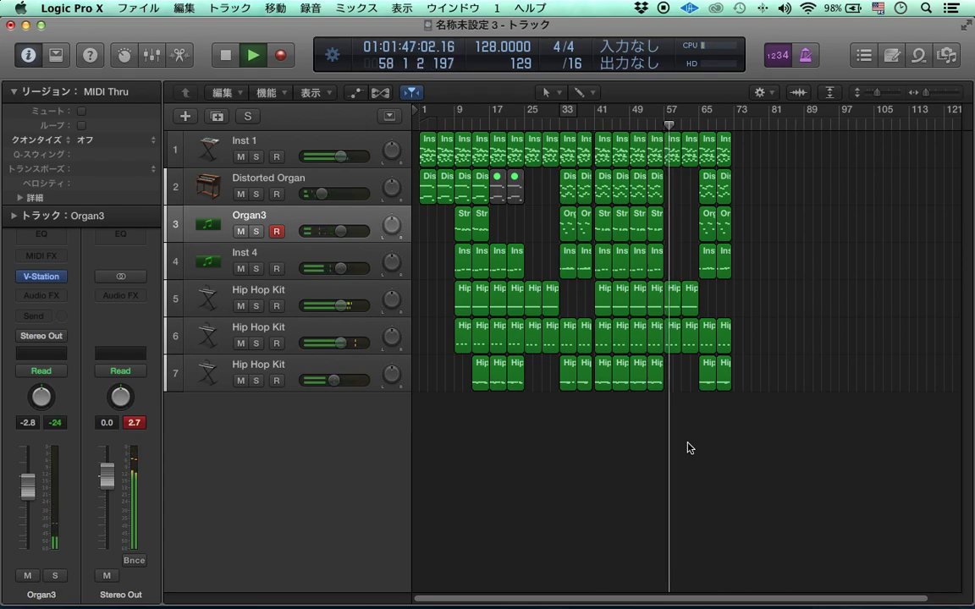
Replace the track 6 Hip Hop Kit regions at bars 17 and 21 with copied regions
{"action": "left_click", "coordinate": [515, 339]}
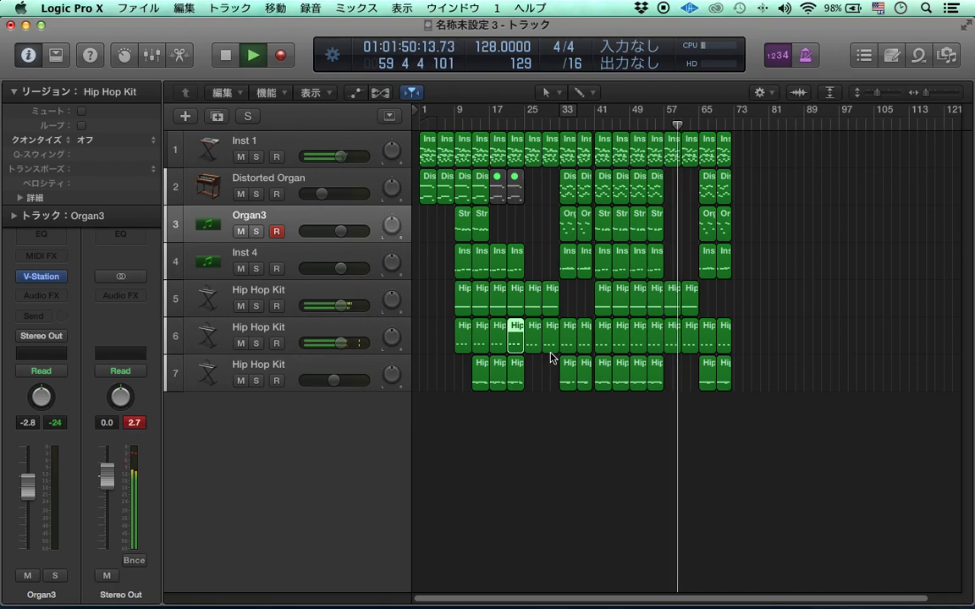
{"action": "left_click", "coordinate": [499, 334], "text": "shift"}
{"action": "key", "text": "Delete"}
{"action": "mouse_move", "coordinate": [509, 346]}
{"action": "left_mouse_down"}
{"action": "mouse_move", "coordinate": [544, 349]}
{"action": "mouse_move", "coordinate": [499, 341]}
{"action": "left_mouse_up"}
{"action": "left_click", "coordinate": [614, 437]}
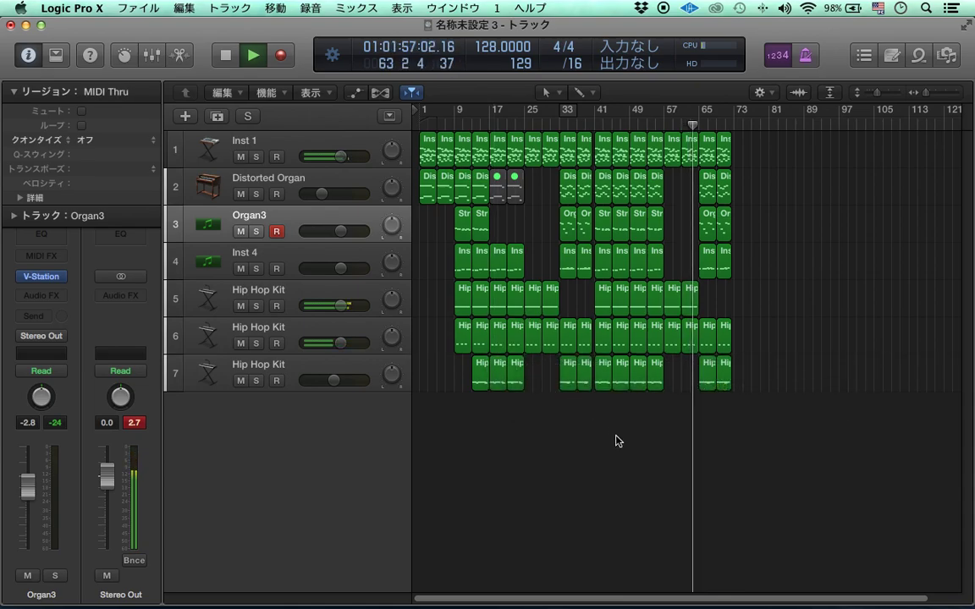
Copy the regions of bars 41 to 56 on all seven tracks to bar 73
{"action": "left_click_drag", "start_coordinate": [642, 413], "coordinate": [602, 156]}
{"action": "left_click_drag", "start_coordinate": [644, 405], "coordinate": [616, 173]}
{"action": "left_click", "coordinate": [663, 435]}
{"action": "left_click_drag", "start_coordinate": [663, 435], "coordinate": [738, 178]}
{"action": "left_click_drag", "start_coordinate": [736, 176], "coordinate": [739, 178]}
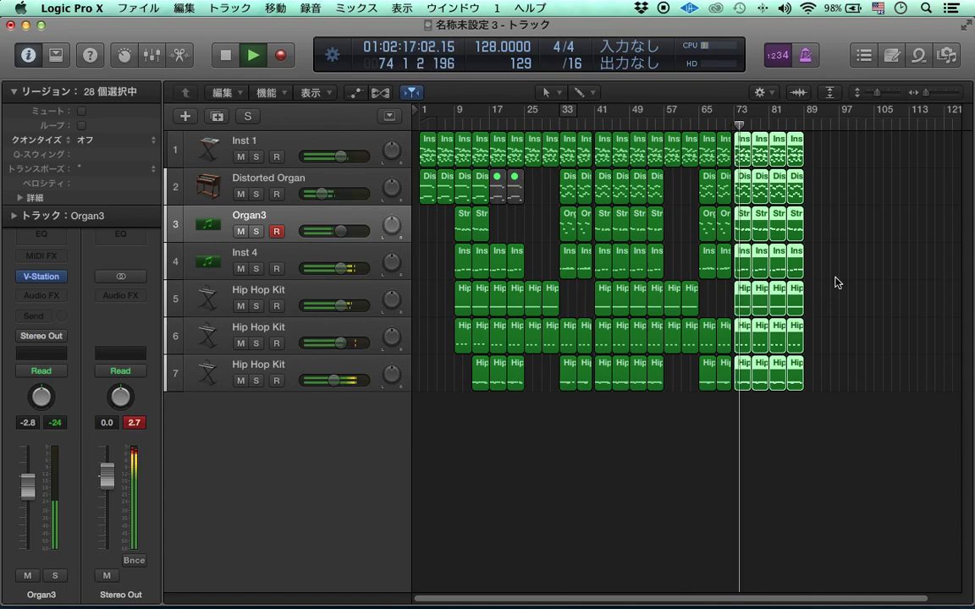
Save the project as endaaaaaaaaaa in the desktop's logic folder and deselect all regions
{"action": "key", "text": "super+s"}
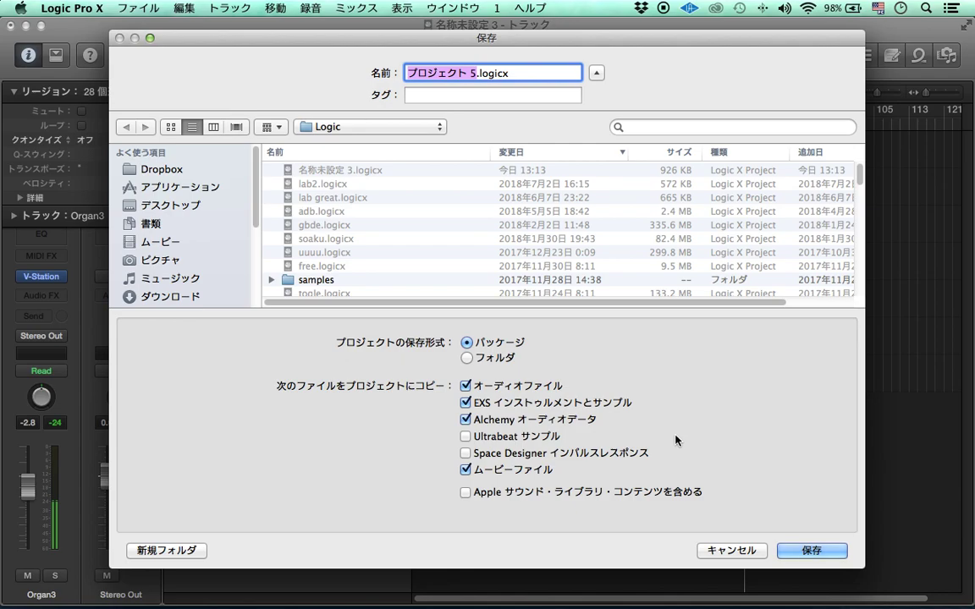
{"action": "type", "text": "endaaaaaaaa"}
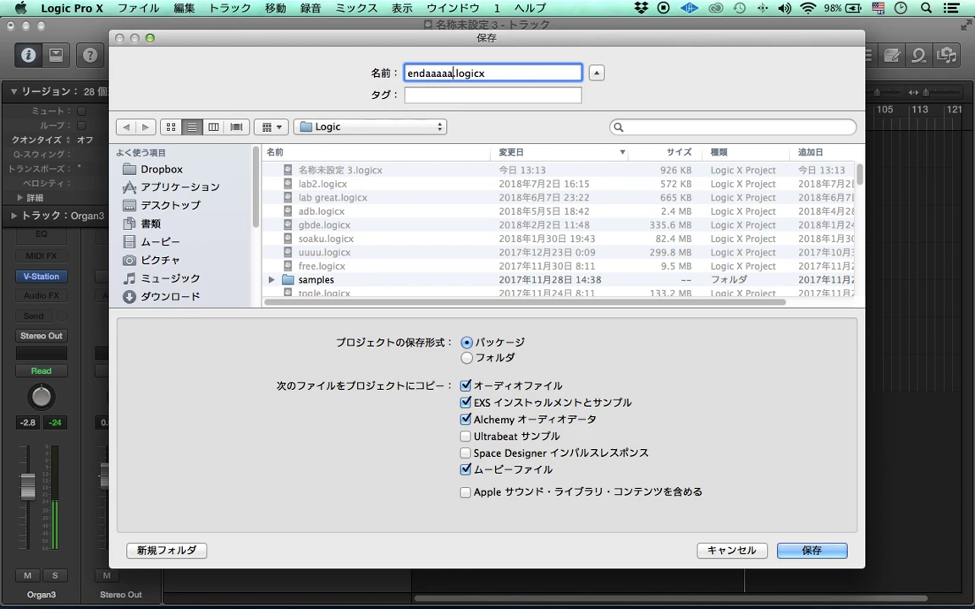
{"action": "type", "text": "aa"}
{"action": "left_click", "coordinate": [185, 215]}
{"action": "double_click", "coordinate": [347, 188]}
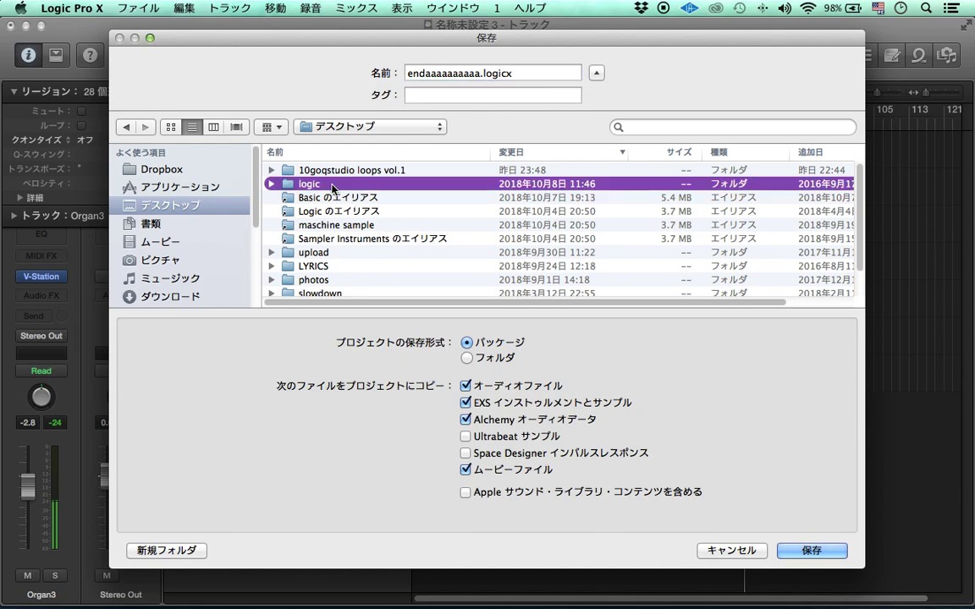
{"action": "left_click", "coordinate": [789, 551]}
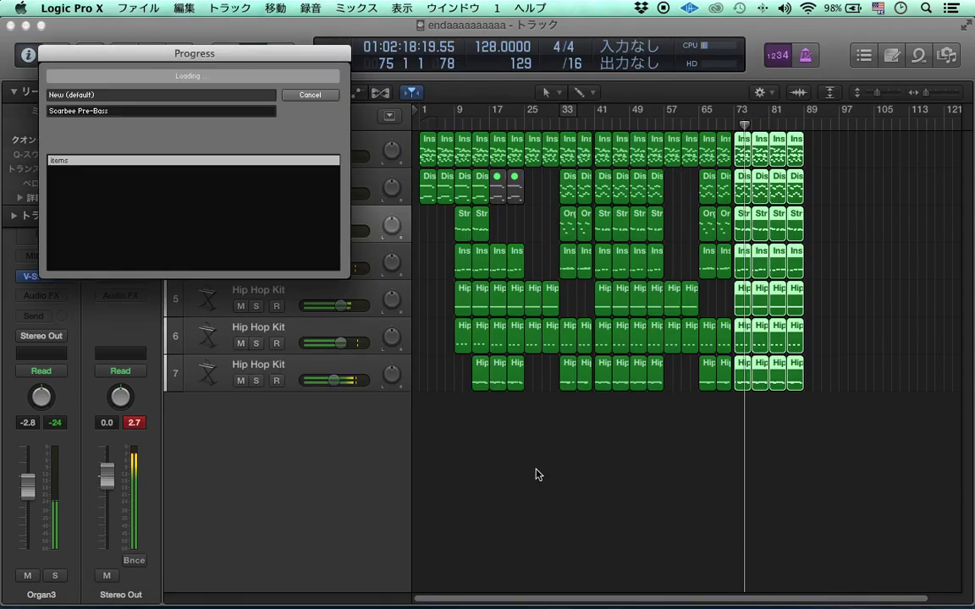
{"action": "left_click", "coordinate": [545, 478]}
Switch to TextEdit and add the closing lines "thank u watching!!!!!!" and "bhye" to the note
{"action": "mouse_move", "coordinate": [533, 579]}
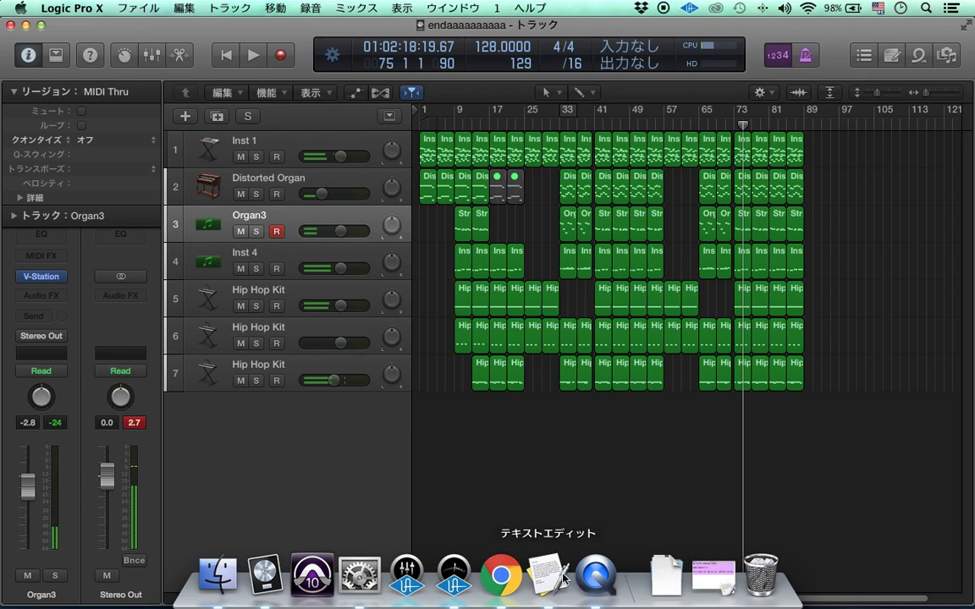
{"action": "left_click", "coordinate": [567, 580]}
{"action": "type", "text": "t"}
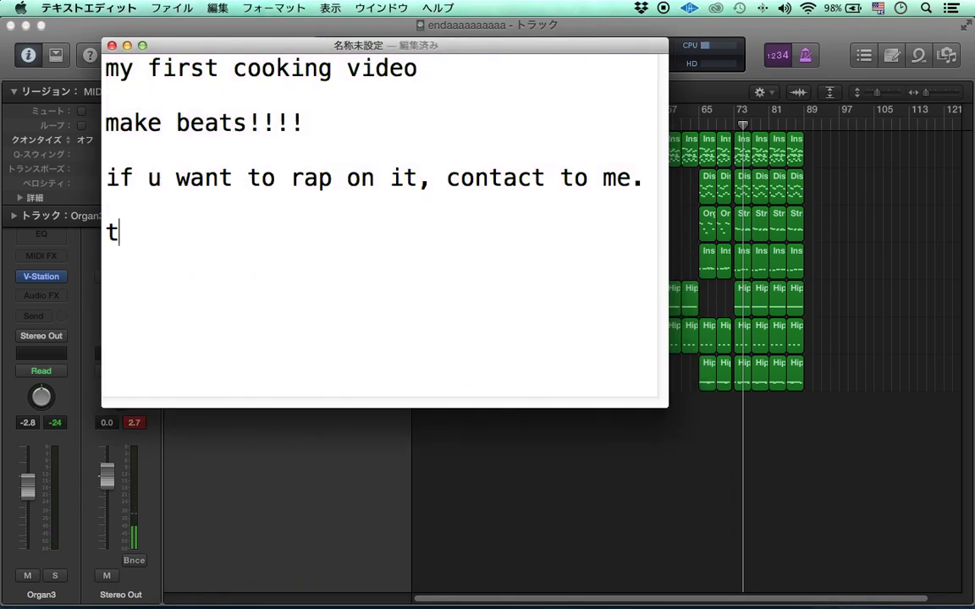
{"action": "type", "text": "hankl"}
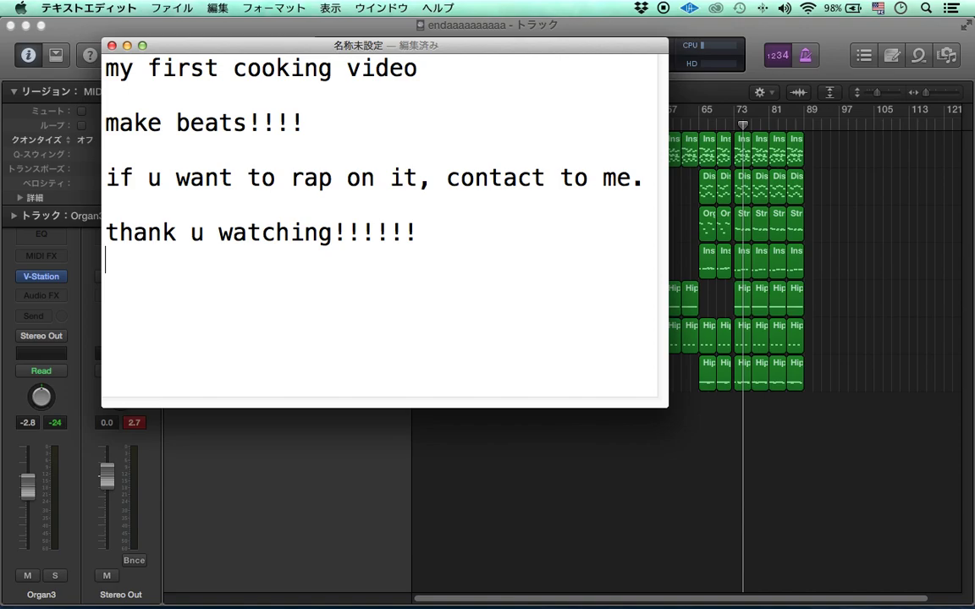
{"action": "type", "text": "bhye"}
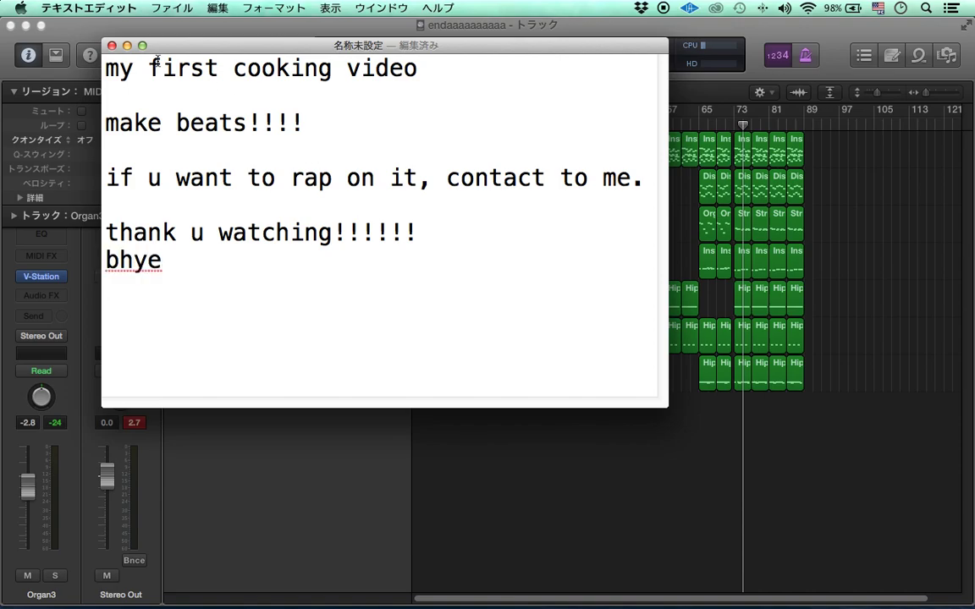
{"action": "mouse_move", "coordinate": [505, 606]}
{"action": "right_click", "coordinate": [620, 576]}
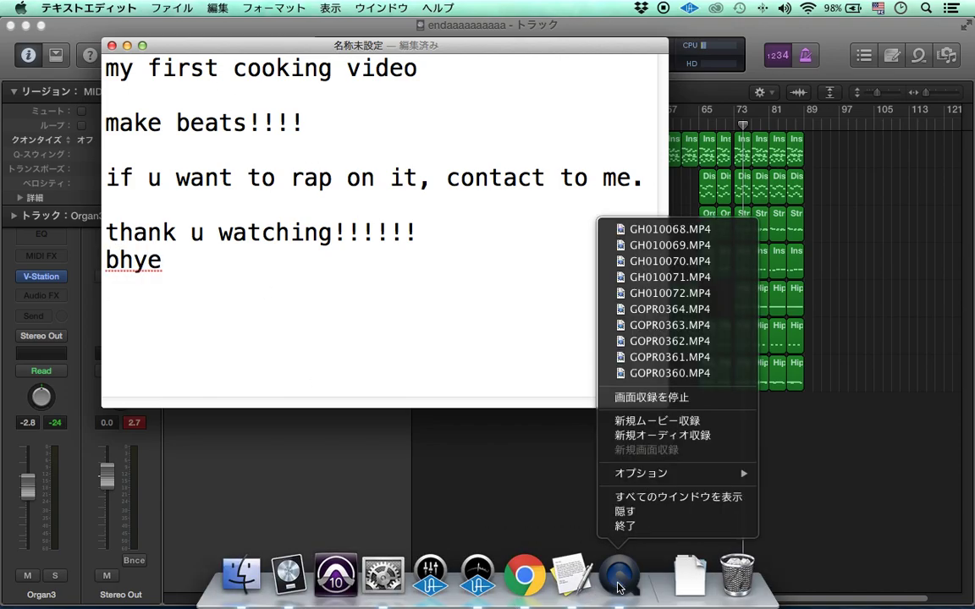